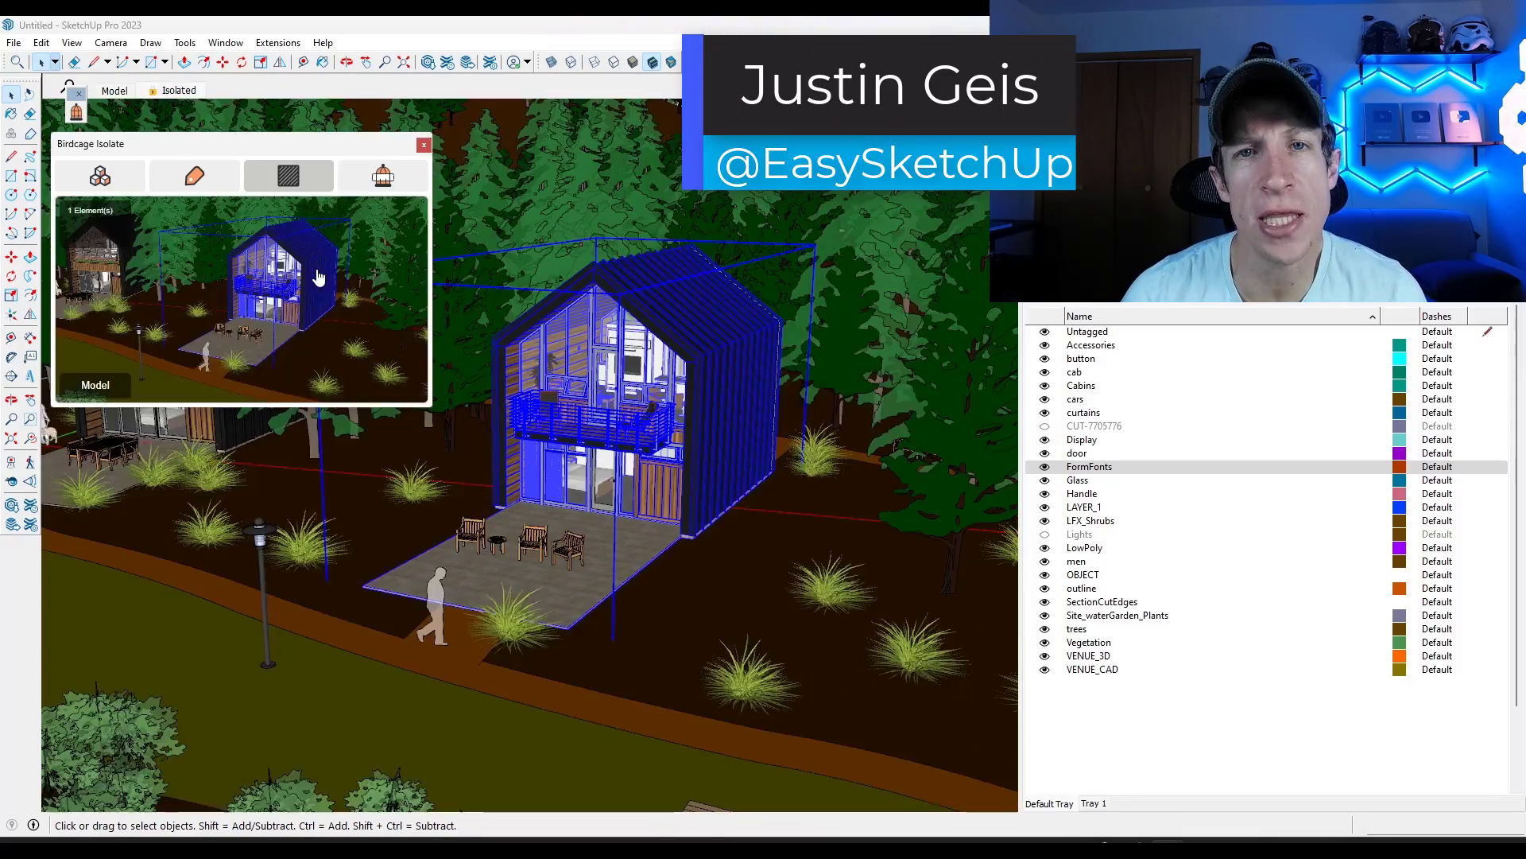
{"action": "left_click", "coordinate": [318, 277]}
Step: Isolate the chosen cabin from the rest of the site, then open it to edit its parts
{"action": "scroll", "coordinate": [646, 449], "scroll_direction": "up", "scroll_amount": 6}
{"action": "double_click", "coordinate": [645, 451]}
{"action": "left_click", "coordinate": [645, 452]}
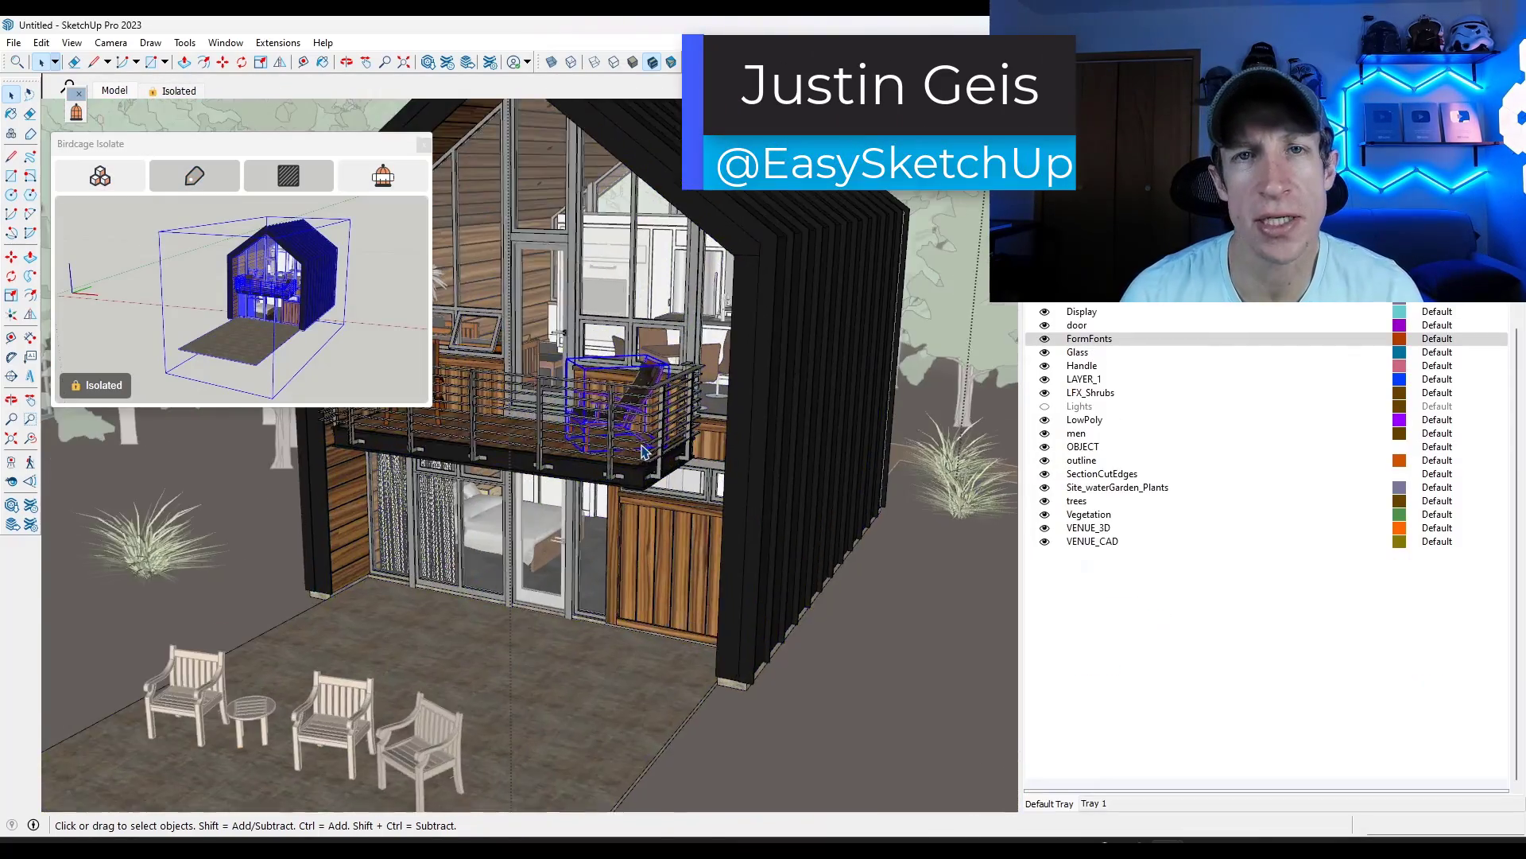
{"action": "middle_click_drag", "start_coordinate": [645, 452], "coordinate": [636, 455]}
Step: Isolate the balcony railing, window frame and roof, then show only the blue cubes by material
{"action": "left_click", "coordinate": [639, 456]}
{"action": "left_click", "coordinate": [638, 305], "text": "shift"}
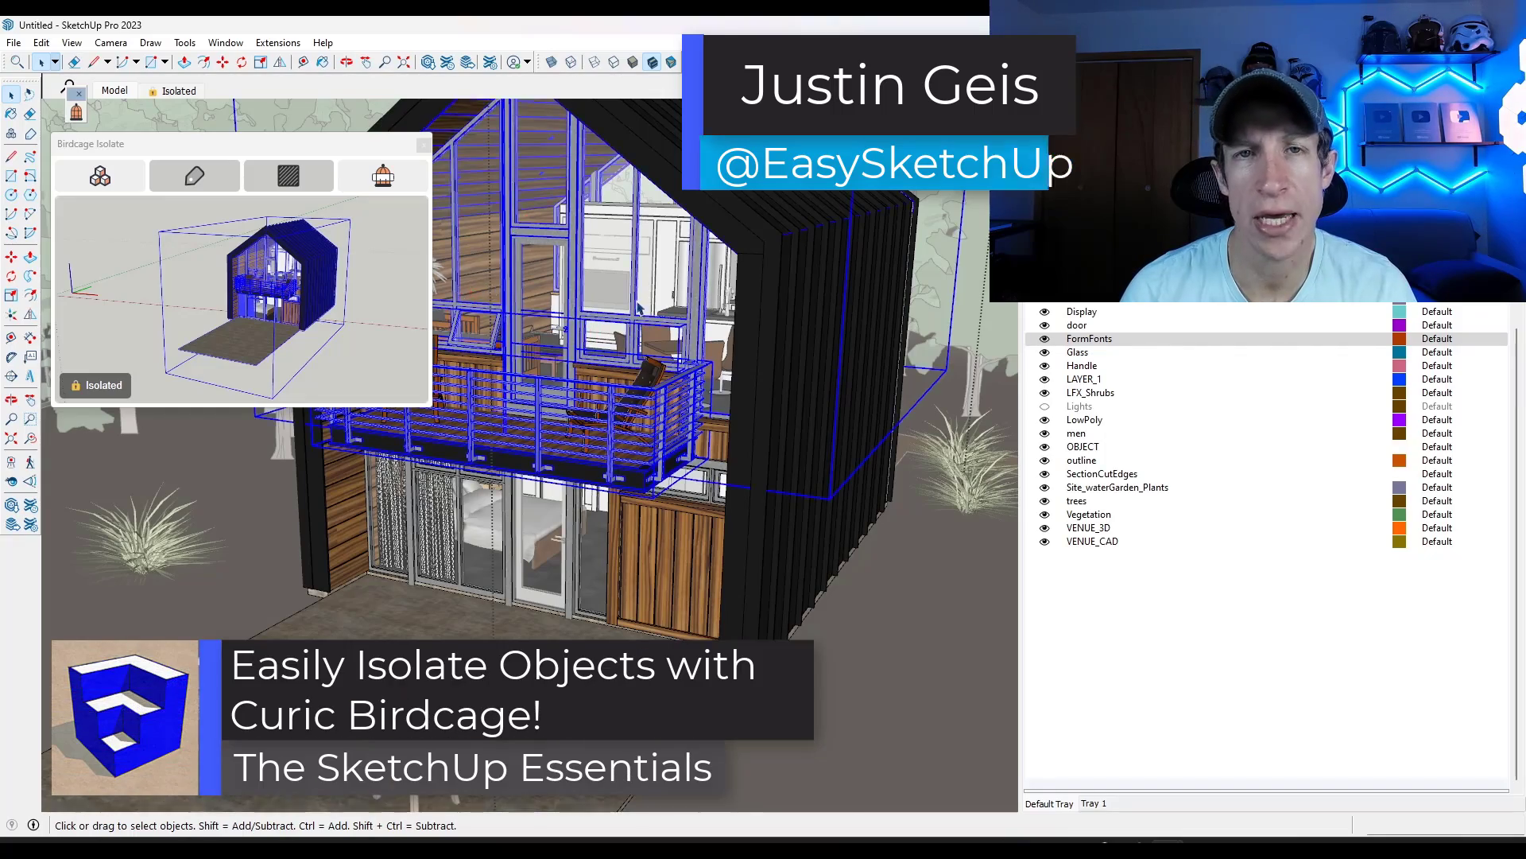
{"action": "scroll", "coordinate": [638, 307], "scroll_direction": "down", "scroll_amount": 3}
{"action": "left_click", "coordinate": [535, 279], "text": "shift"}
{"action": "left_click", "coordinate": [71, 175]}
{"action": "left_click", "coordinate": [961, 194]}
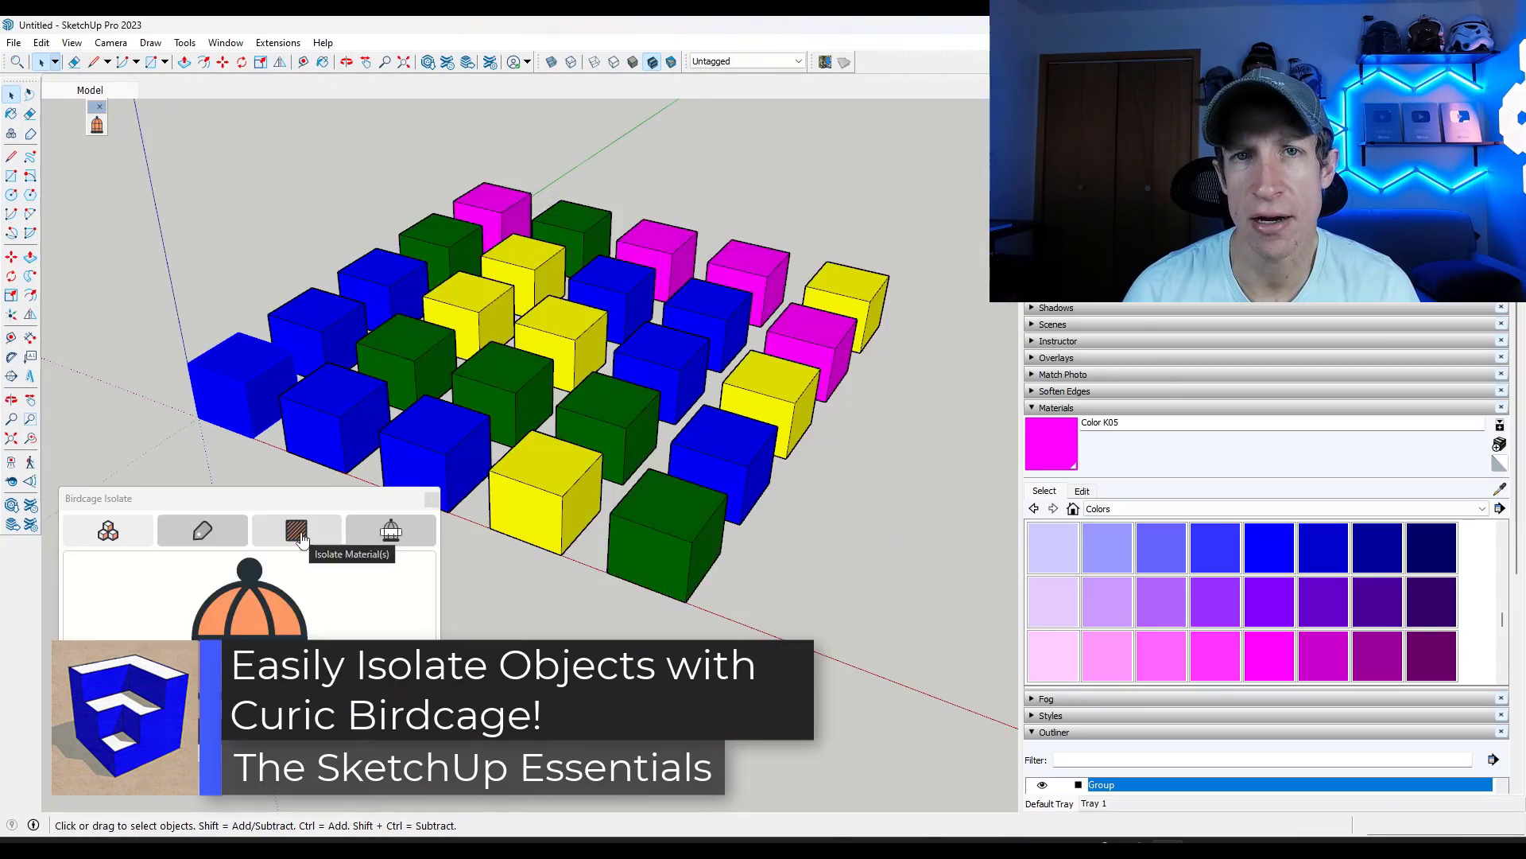
{"action": "left_click", "coordinate": [390, 531]}
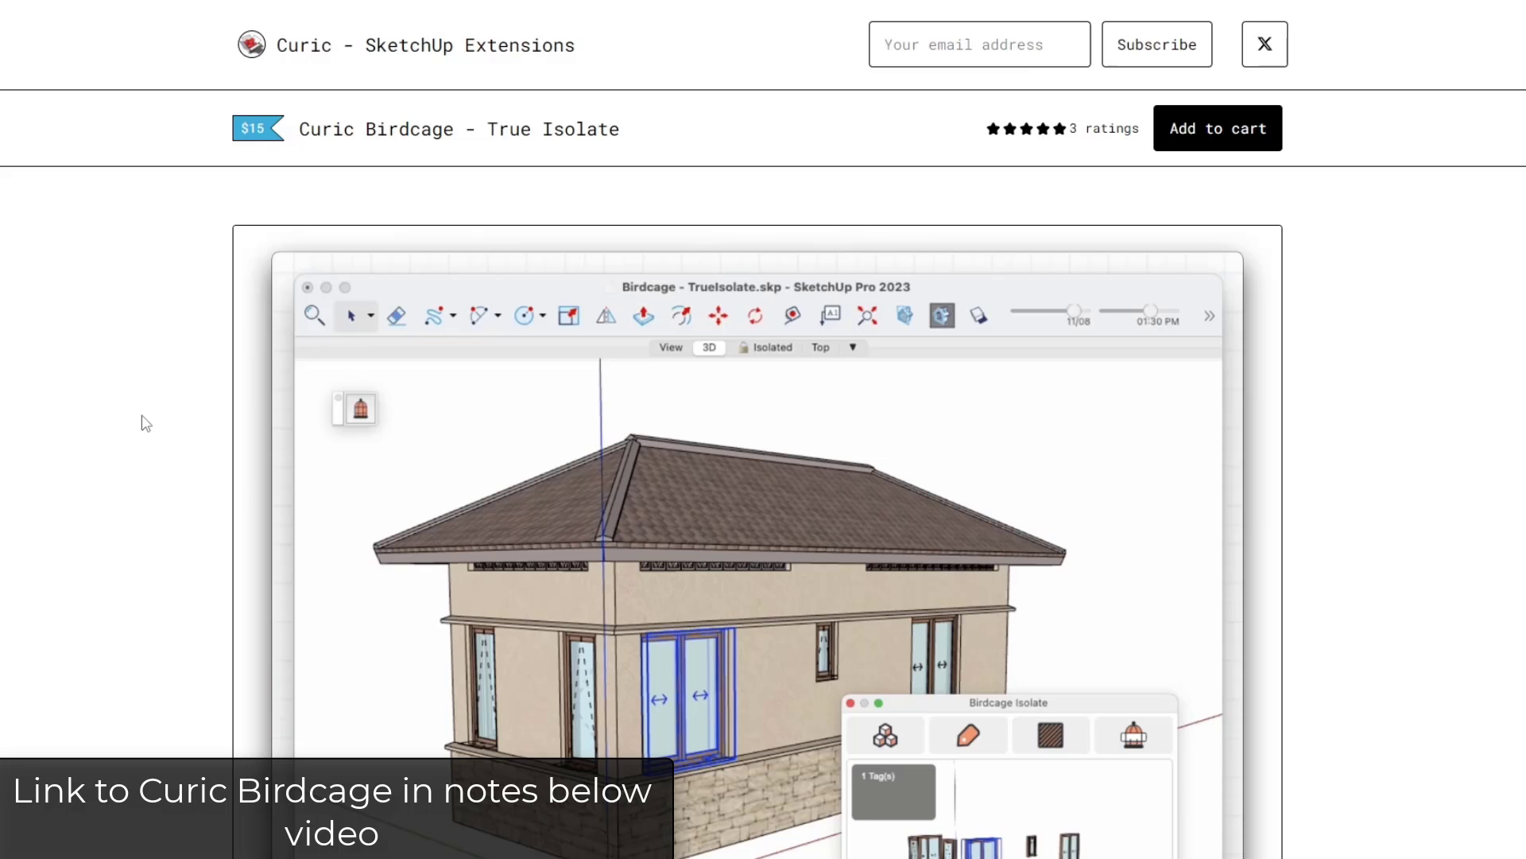
Step: Page through the Birdcage gallery to the floor-plan slide and scroll down to the v1.0.0 compatibility details
{"action": "mouse_move", "coordinate": [848, 443]}
{"action": "scroll", "coordinate": [1046, 481], "scroll_direction": "down", "scroll_amount": 3}
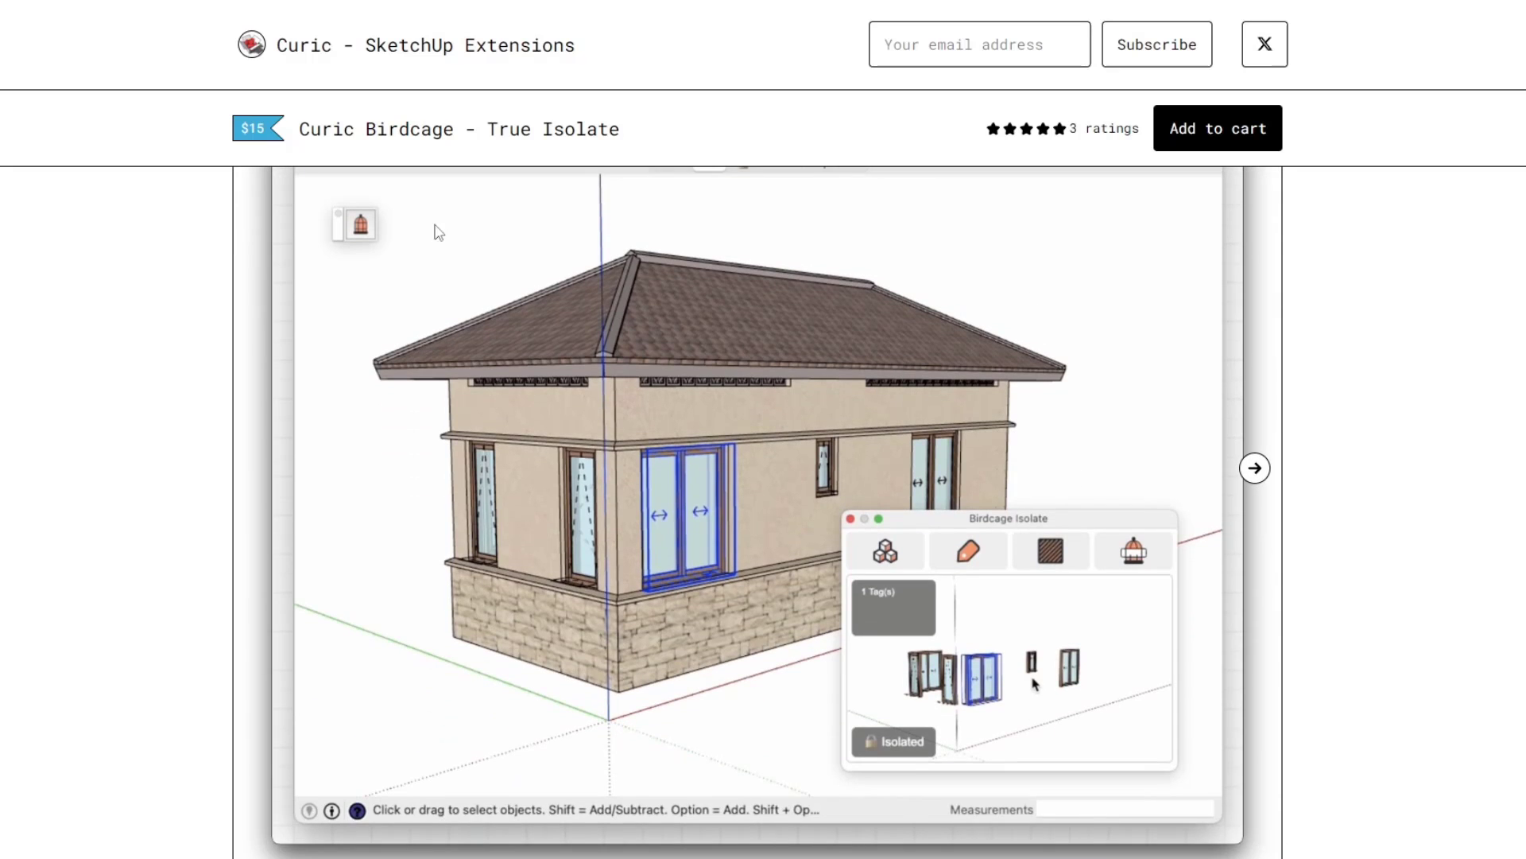
{"action": "left_click", "coordinate": [1253, 469]}
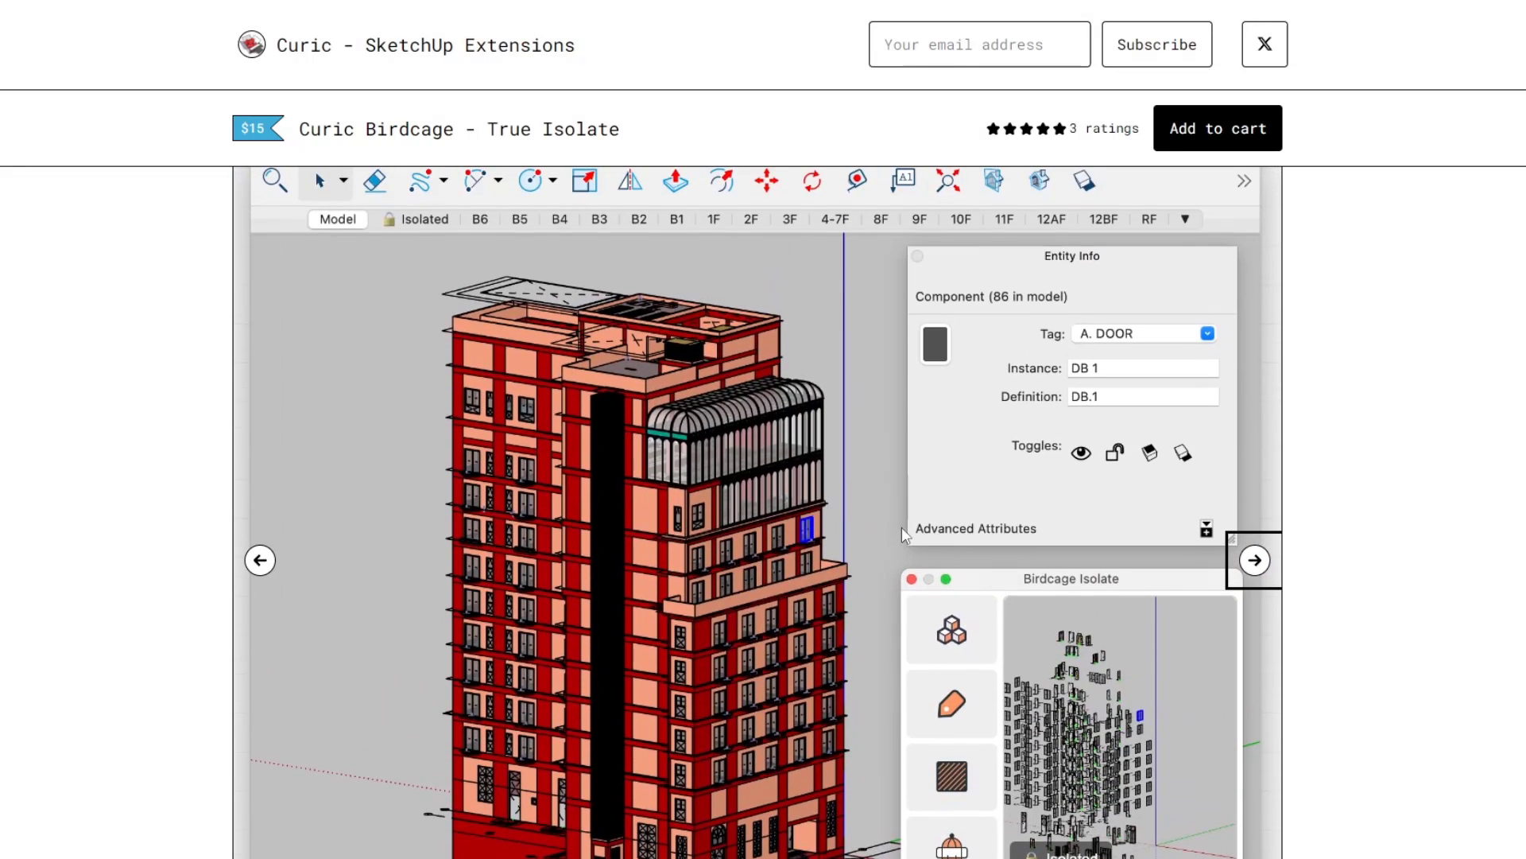
{"action": "scroll", "coordinate": [900, 523], "scroll_direction": "down", "scroll_amount": 4}
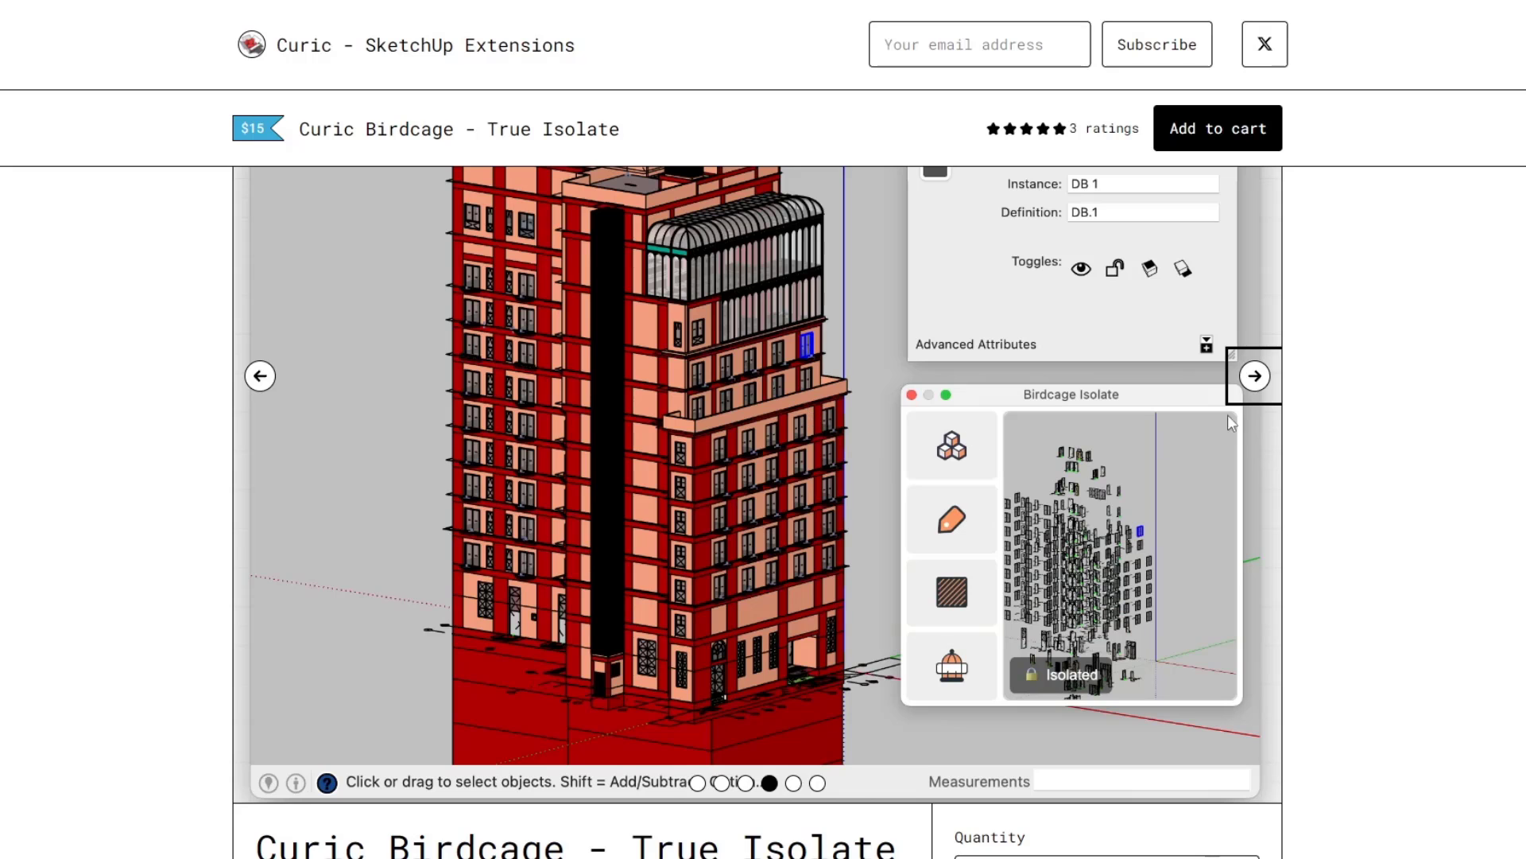
{"action": "left_click", "coordinate": [1254, 377]}
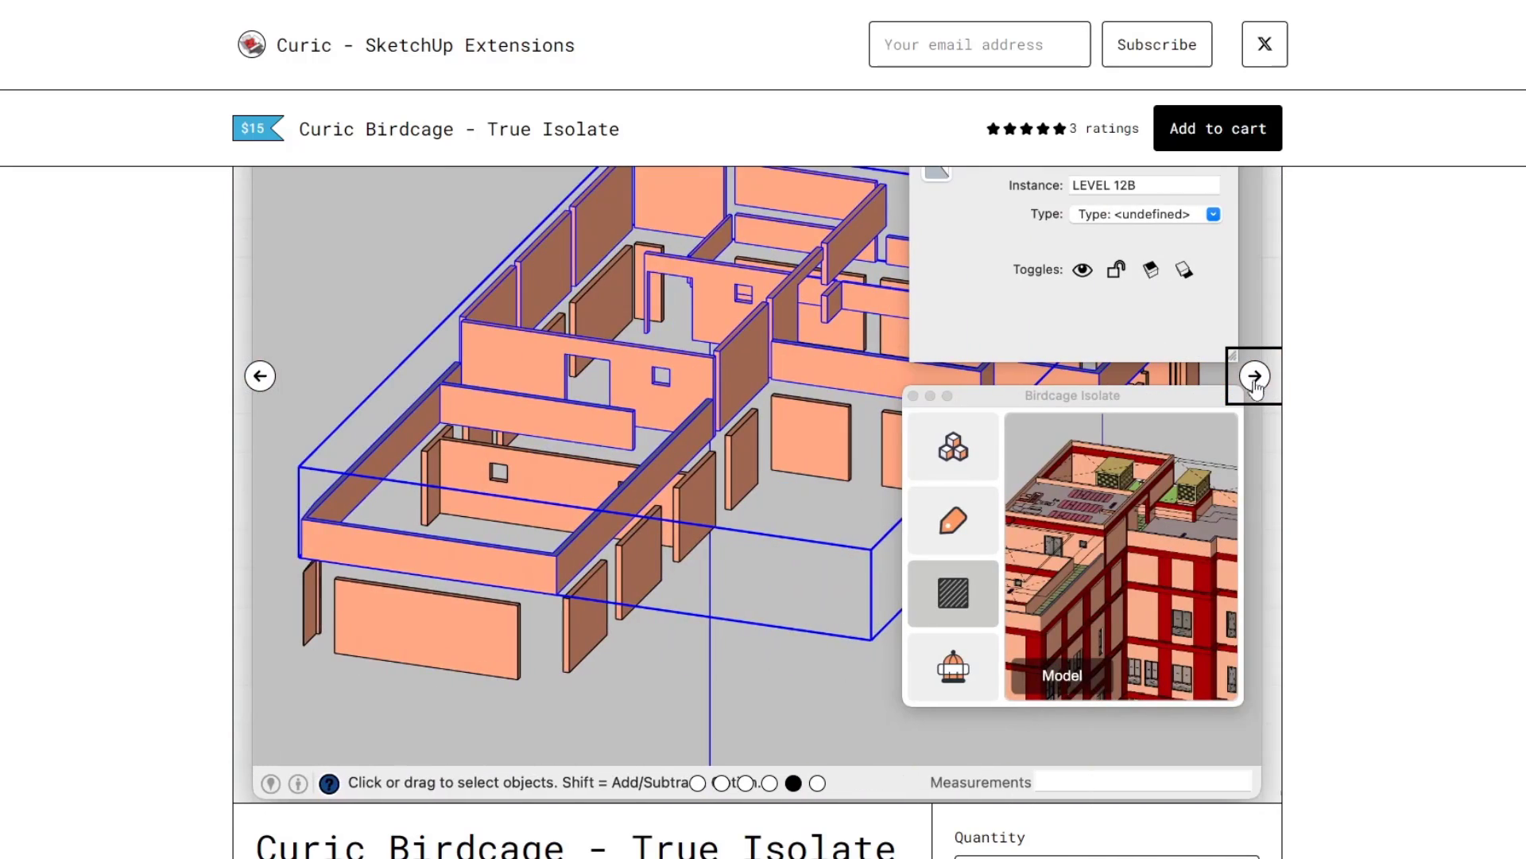
{"action": "scroll", "coordinate": [752, 473], "scroll_direction": "down", "scroll_amount": 10}
{"action": "scroll", "coordinate": [318, 323], "scroll_direction": "down", "scroll_amount": 2}
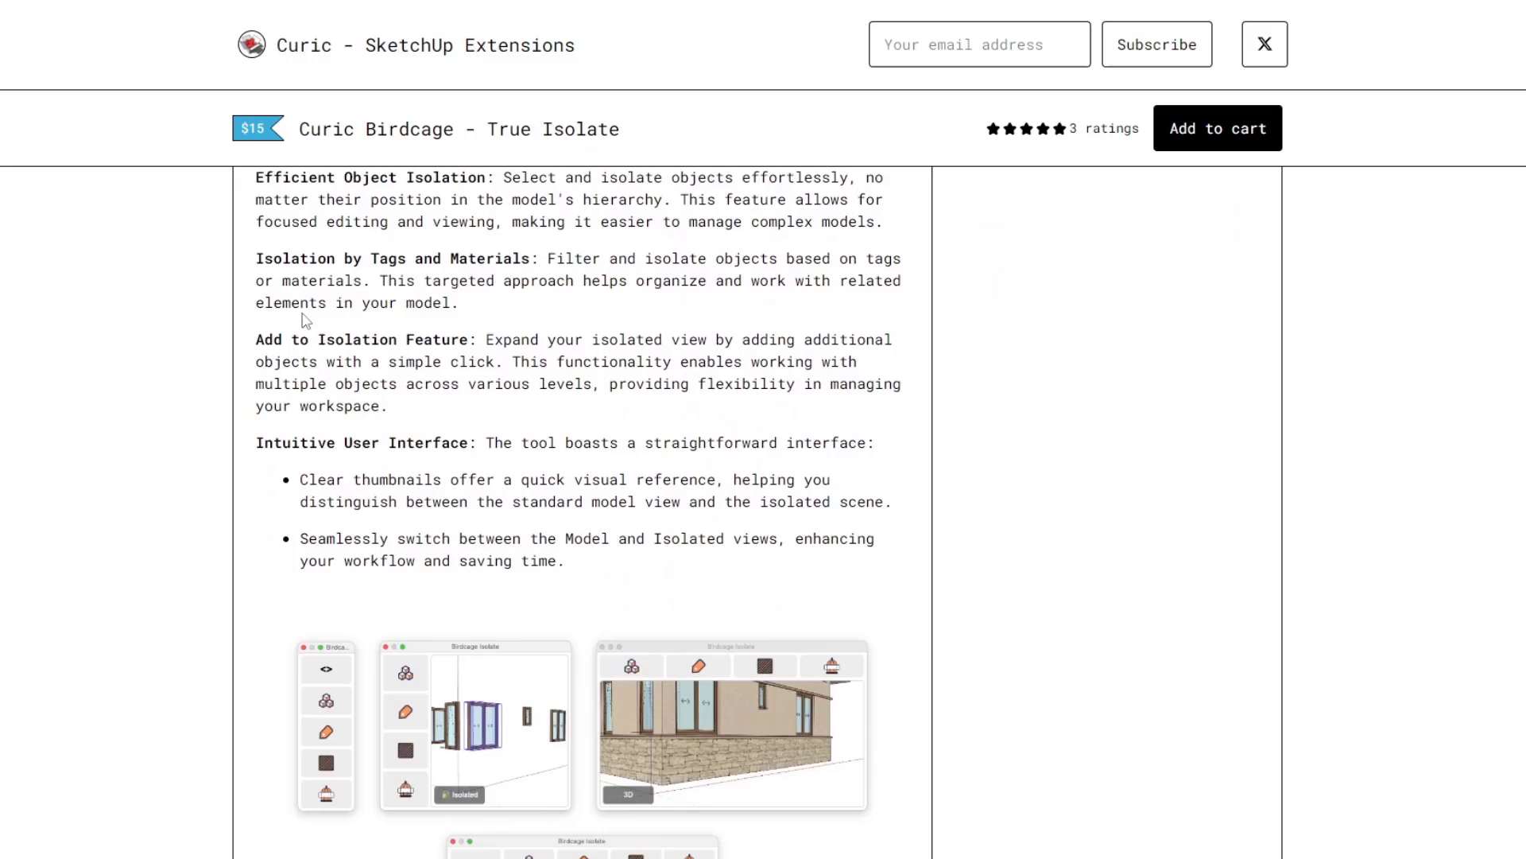
{"action": "scroll", "coordinate": [305, 294], "scroll_direction": "up", "scroll_amount": 1}
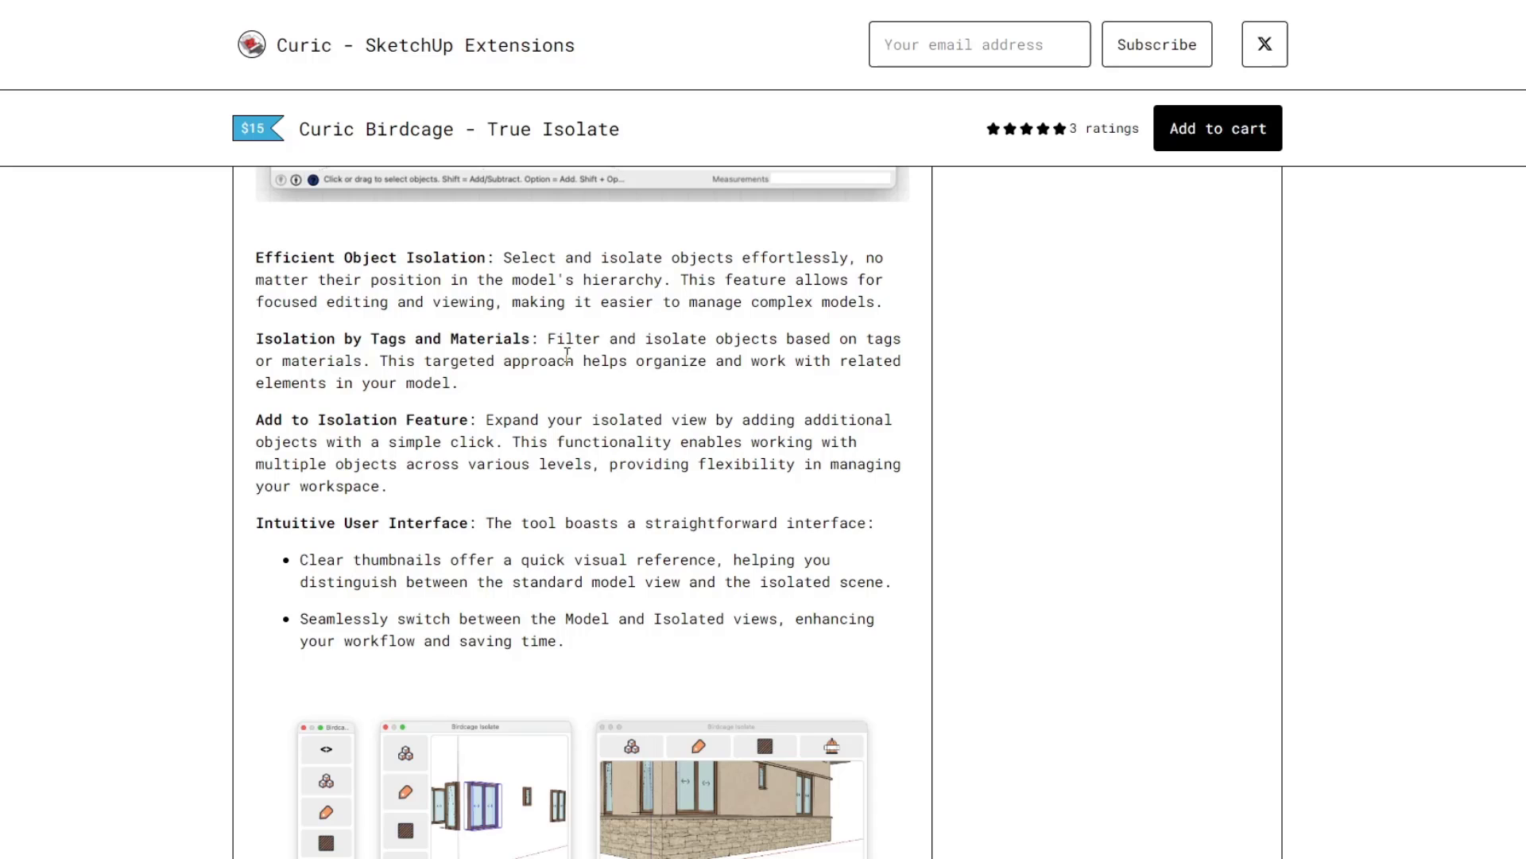
{"action": "scroll", "coordinate": [566, 353], "scroll_direction": "down", "scroll_amount": 6}
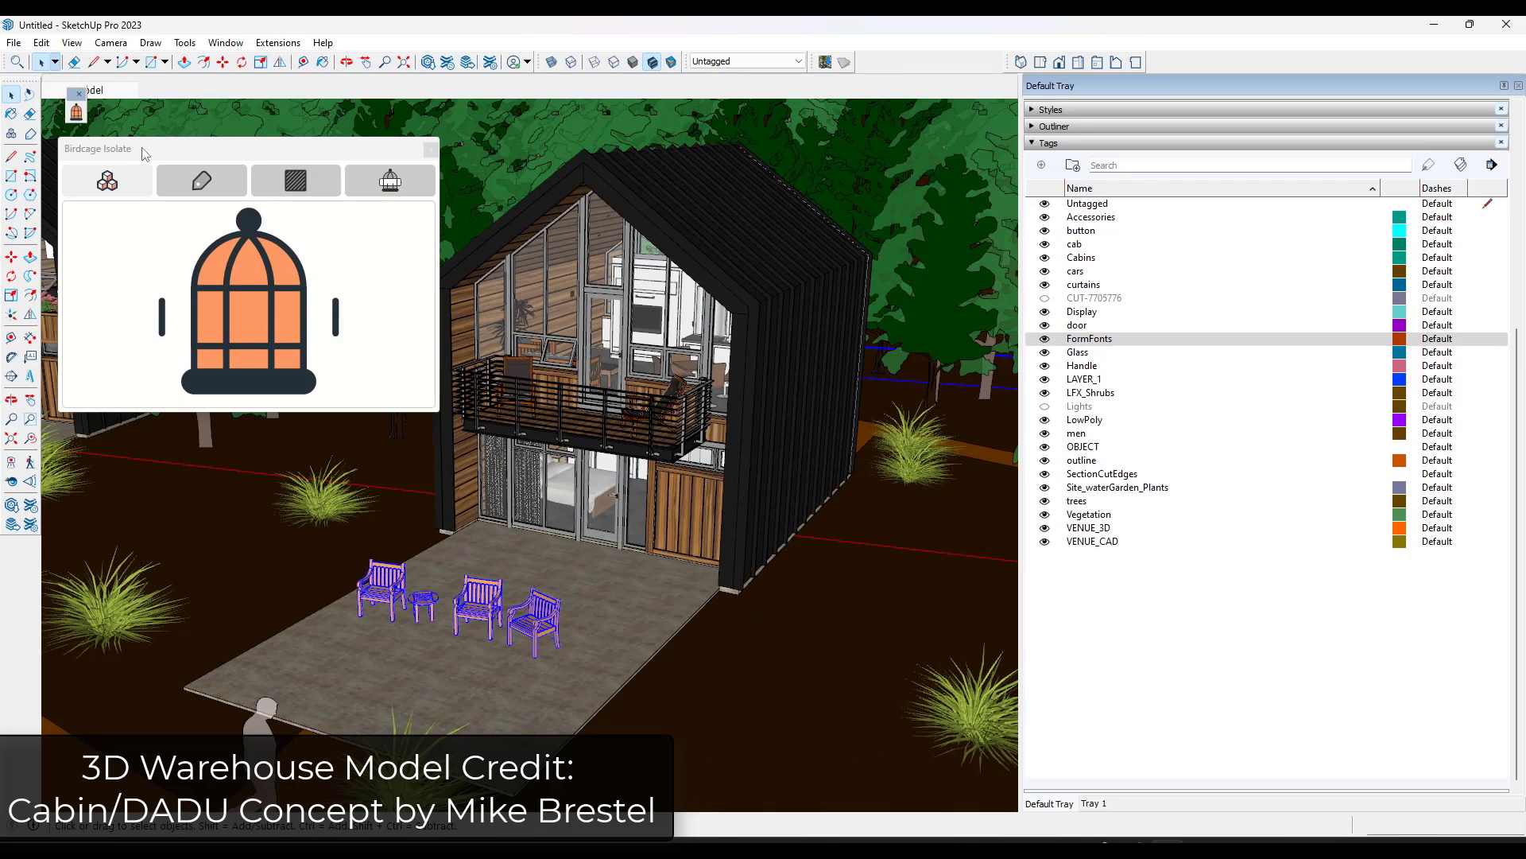
Step: Zoom to fit the whole forest site, then orbit and zoom down toward the cabins
{"action": "left_click", "coordinate": [83, 119]}
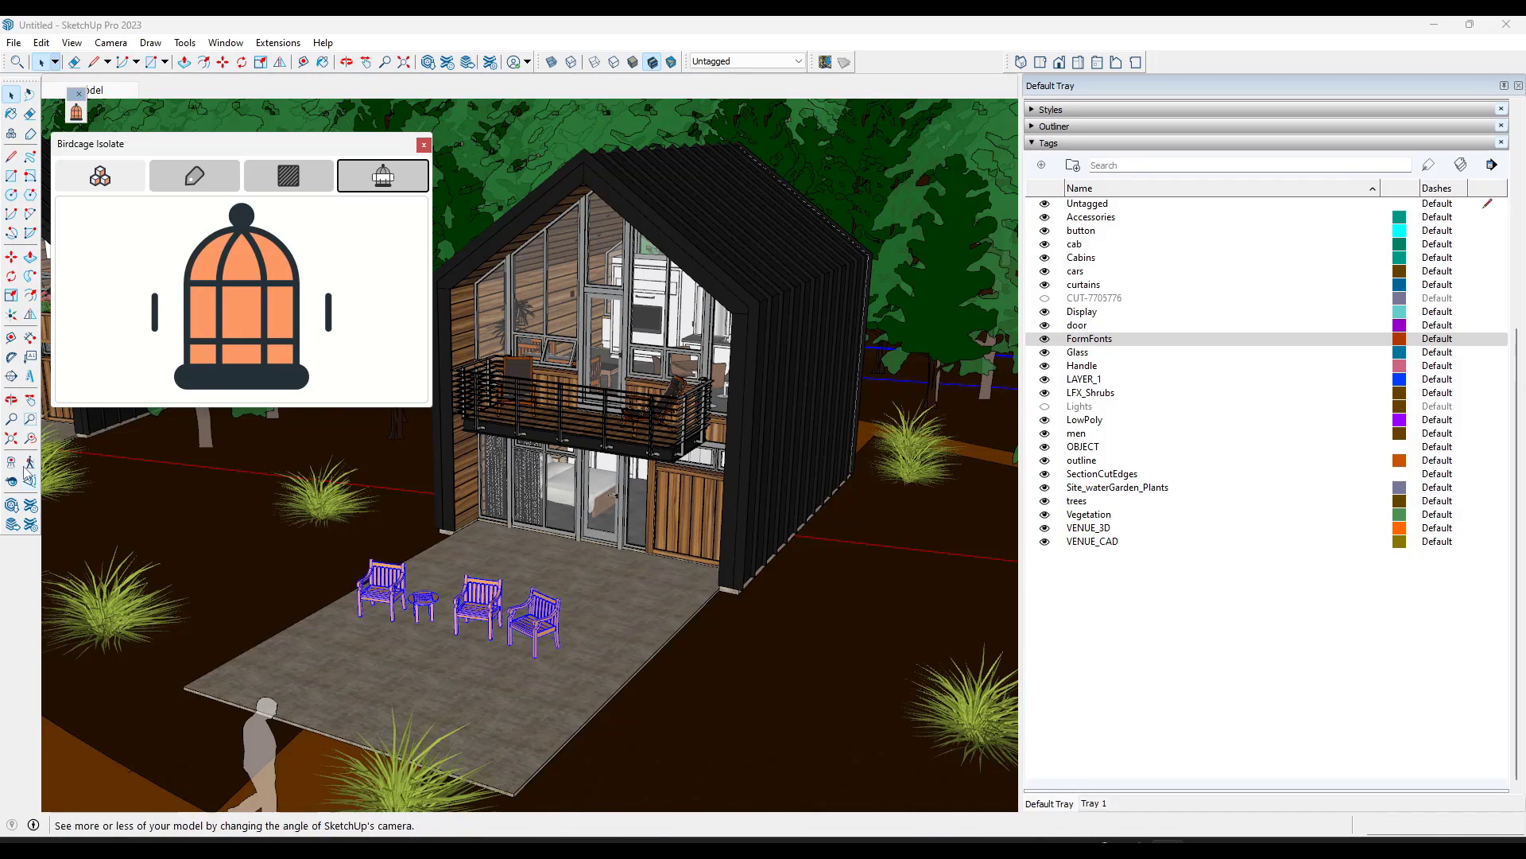
{"action": "left_click", "coordinate": [11, 439]}
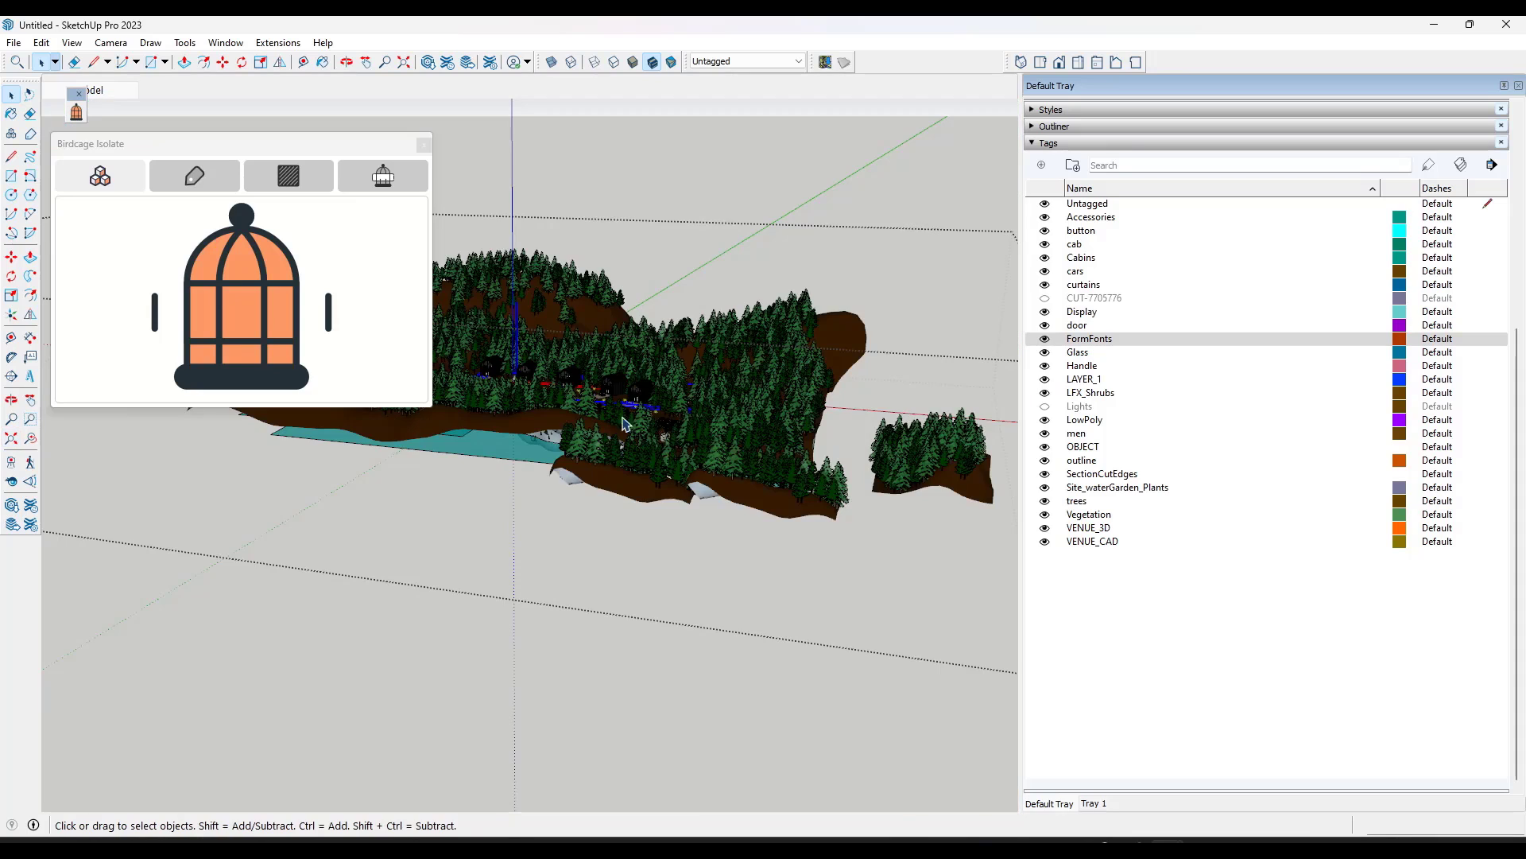
{"action": "middle_click_drag", "start_coordinate": [608, 415], "coordinate": [569, 402]}
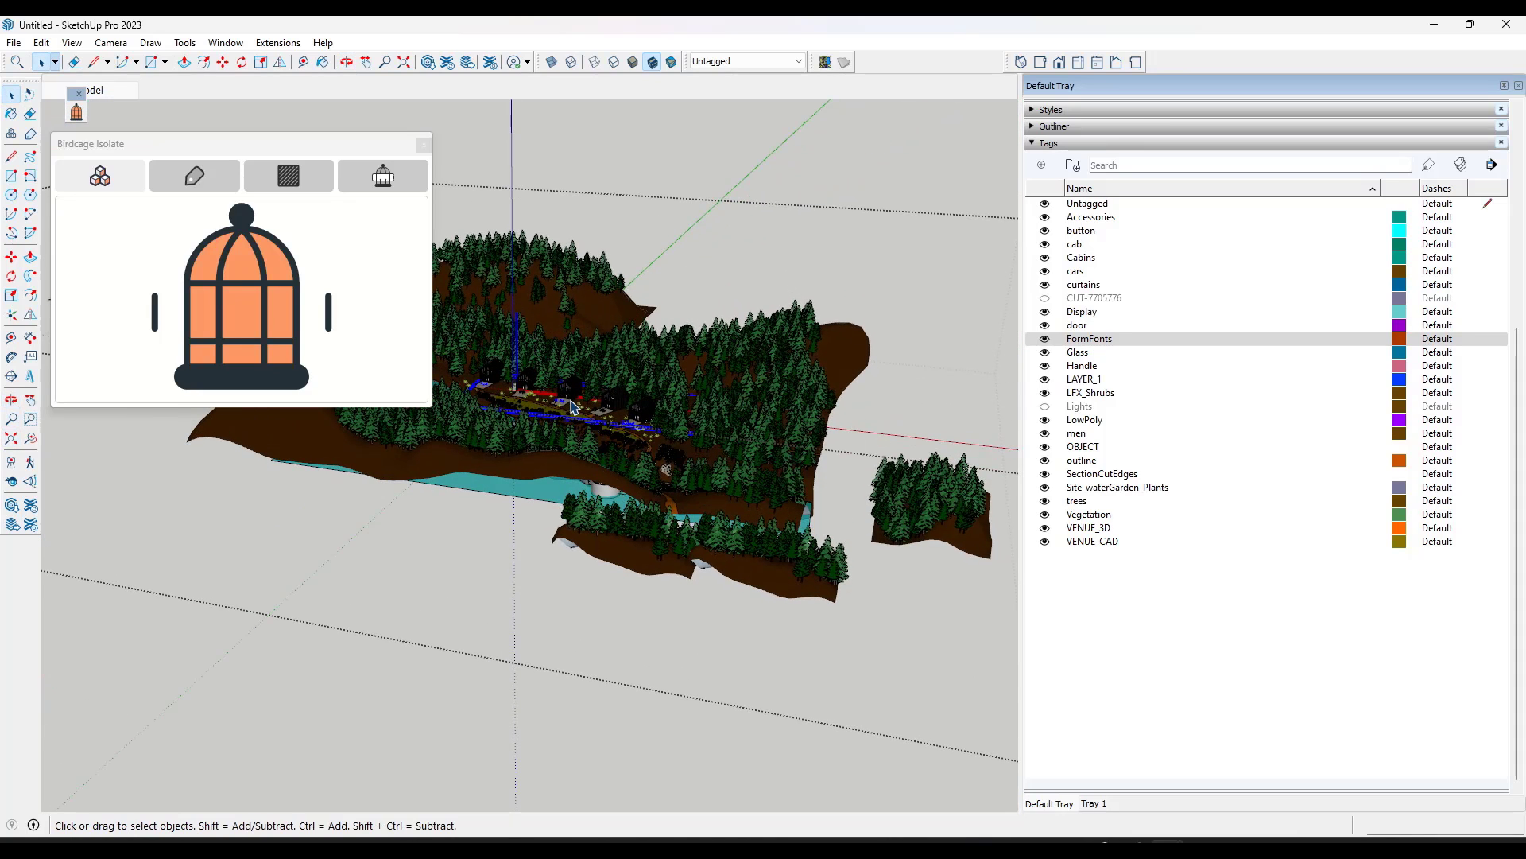
{"action": "scroll", "coordinate": [571, 406], "scroll_direction": "up", "scroll_amount": 2}
{"action": "scroll", "coordinate": [566, 382], "scroll_direction": "up", "scroll_amount": 3}
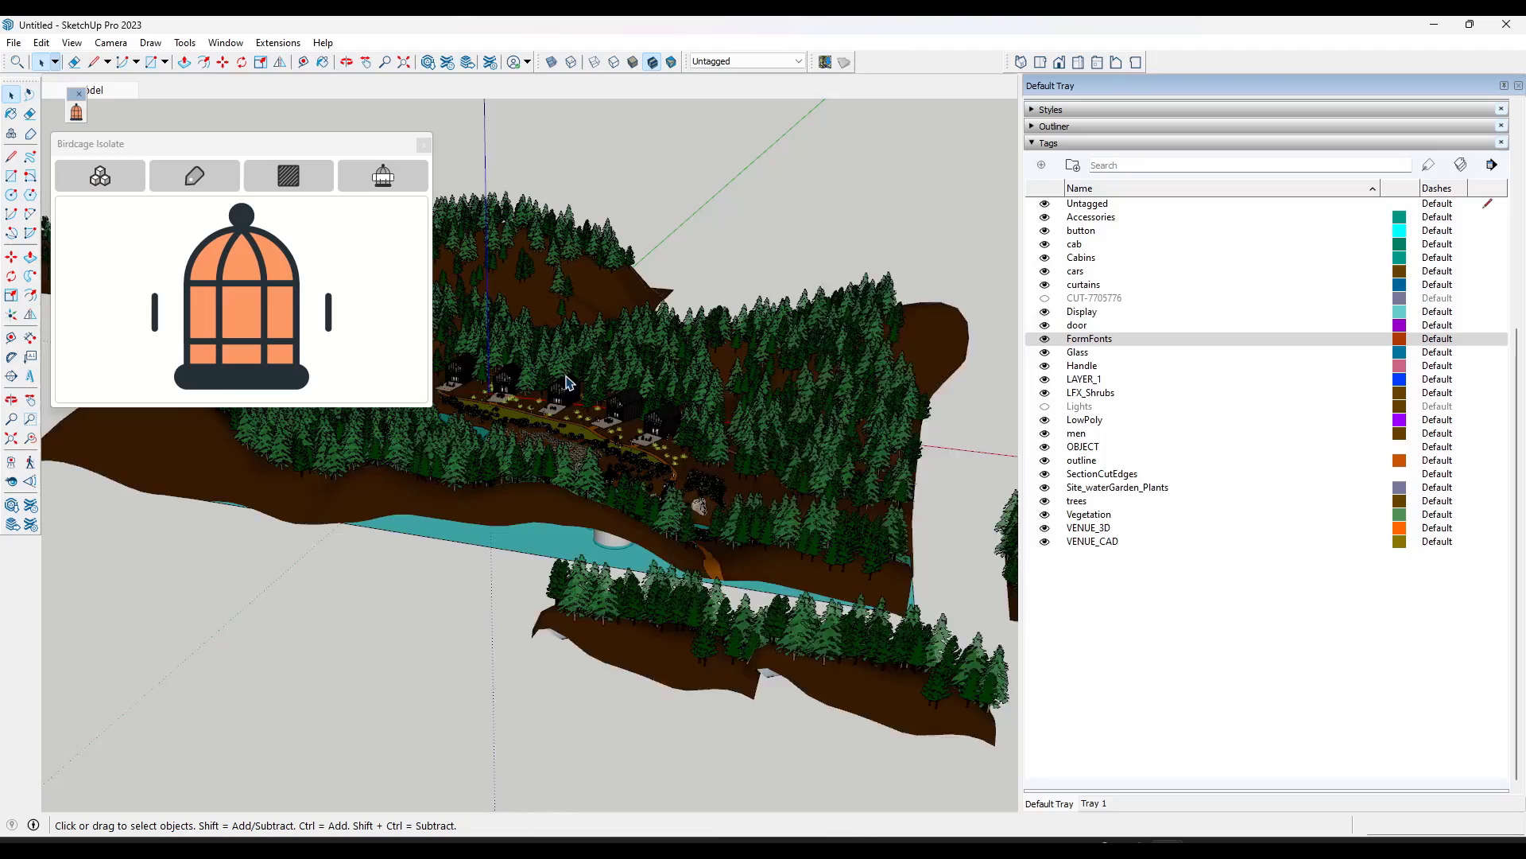
{"action": "middle_click_drag", "start_coordinate": [566, 379], "coordinate": [461, 468]}
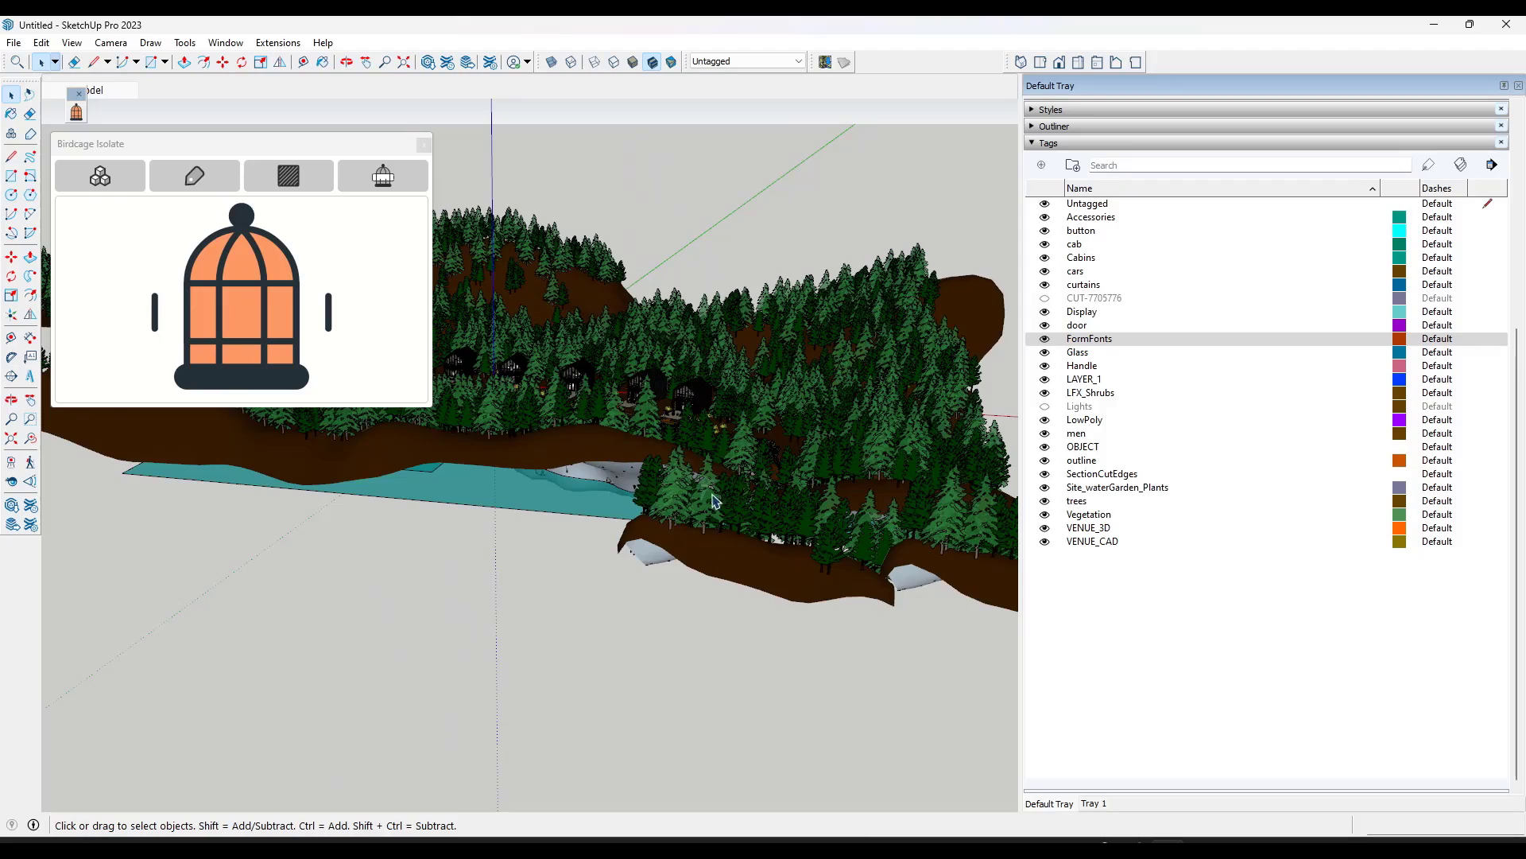
{"action": "scroll", "coordinate": [557, 374], "scroll_direction": "up", "scroll_amount": 5}
{"action": "middle_click_drag", "start_coordinate": [558, 374], "coordinate": [585, 404]}
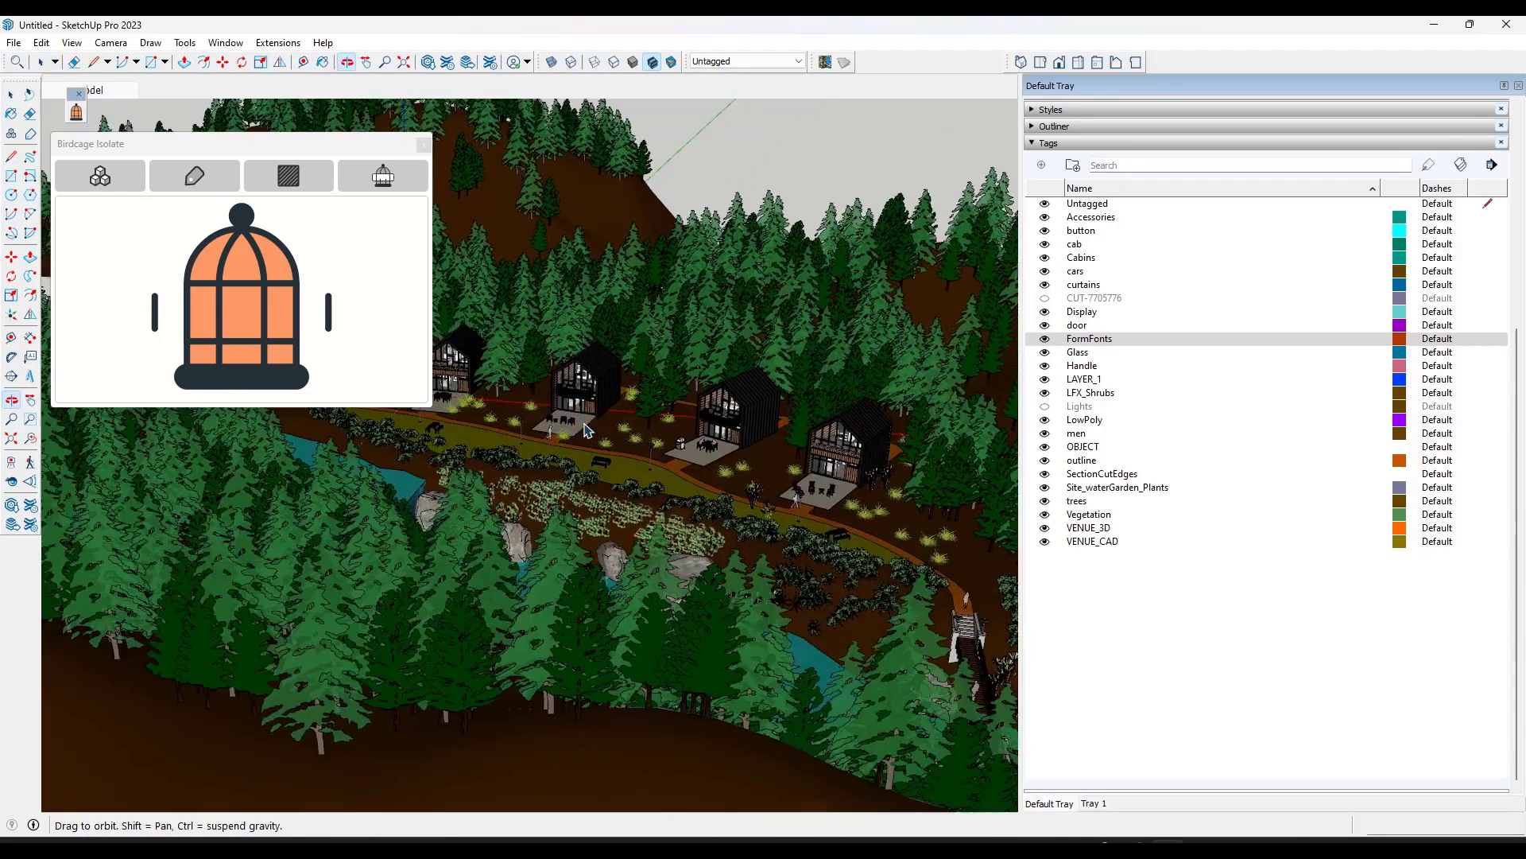
{"action": "scroll", "coordinate": [586, 404], "scroll_direction": "up", "scroll_amount": 2}
{"action": "scroll", "coordinate": [586, 404], "scroll_direction": "up", "scroll_amount": 8}
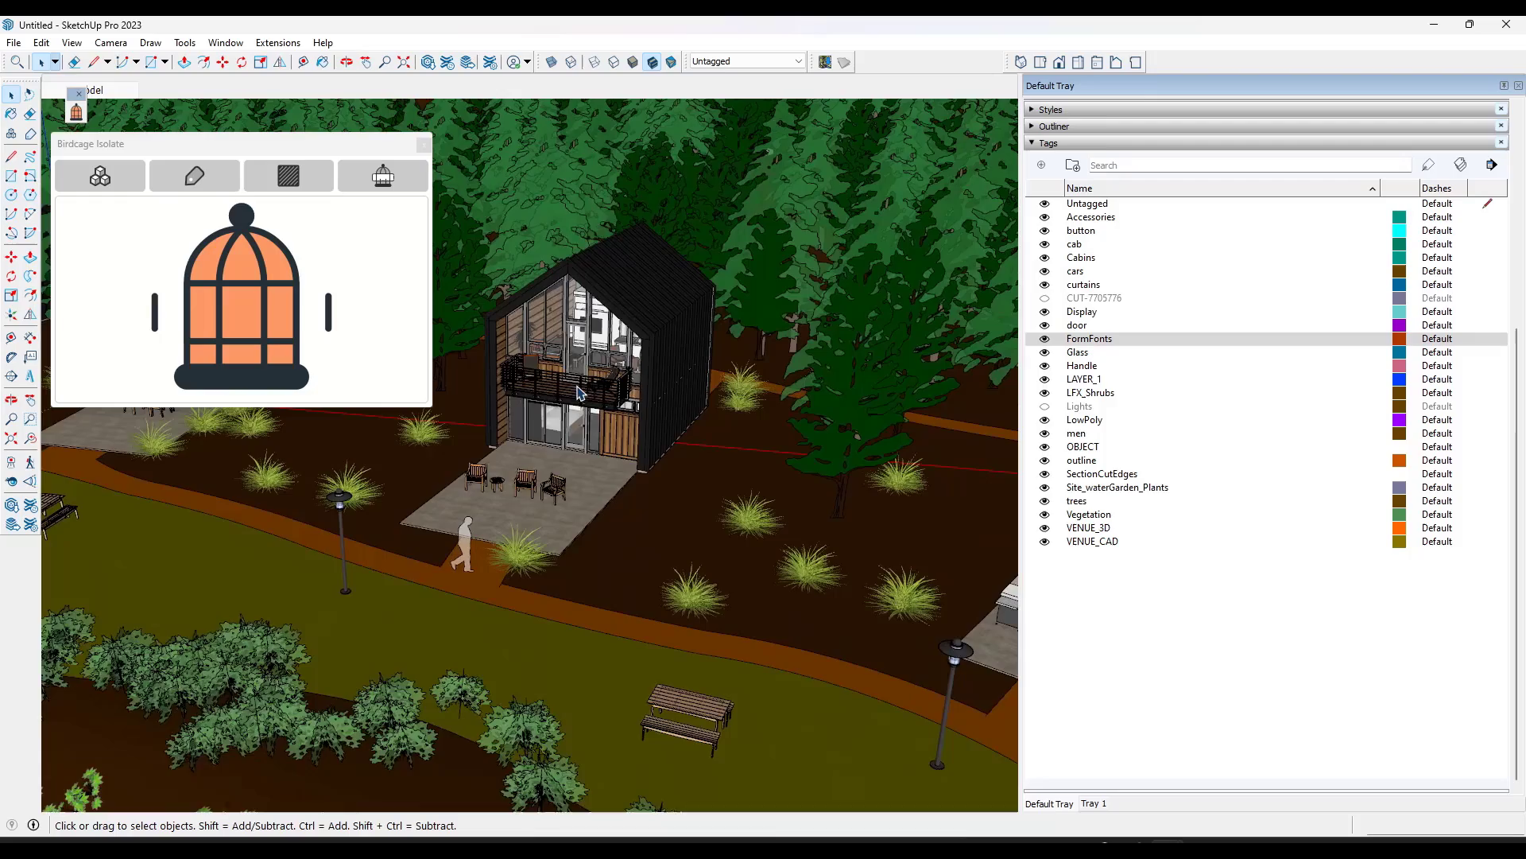
{"action": "scroll", "coordinate": [574, 374], "scroll_direction": "down", "scroll_amount": 10}
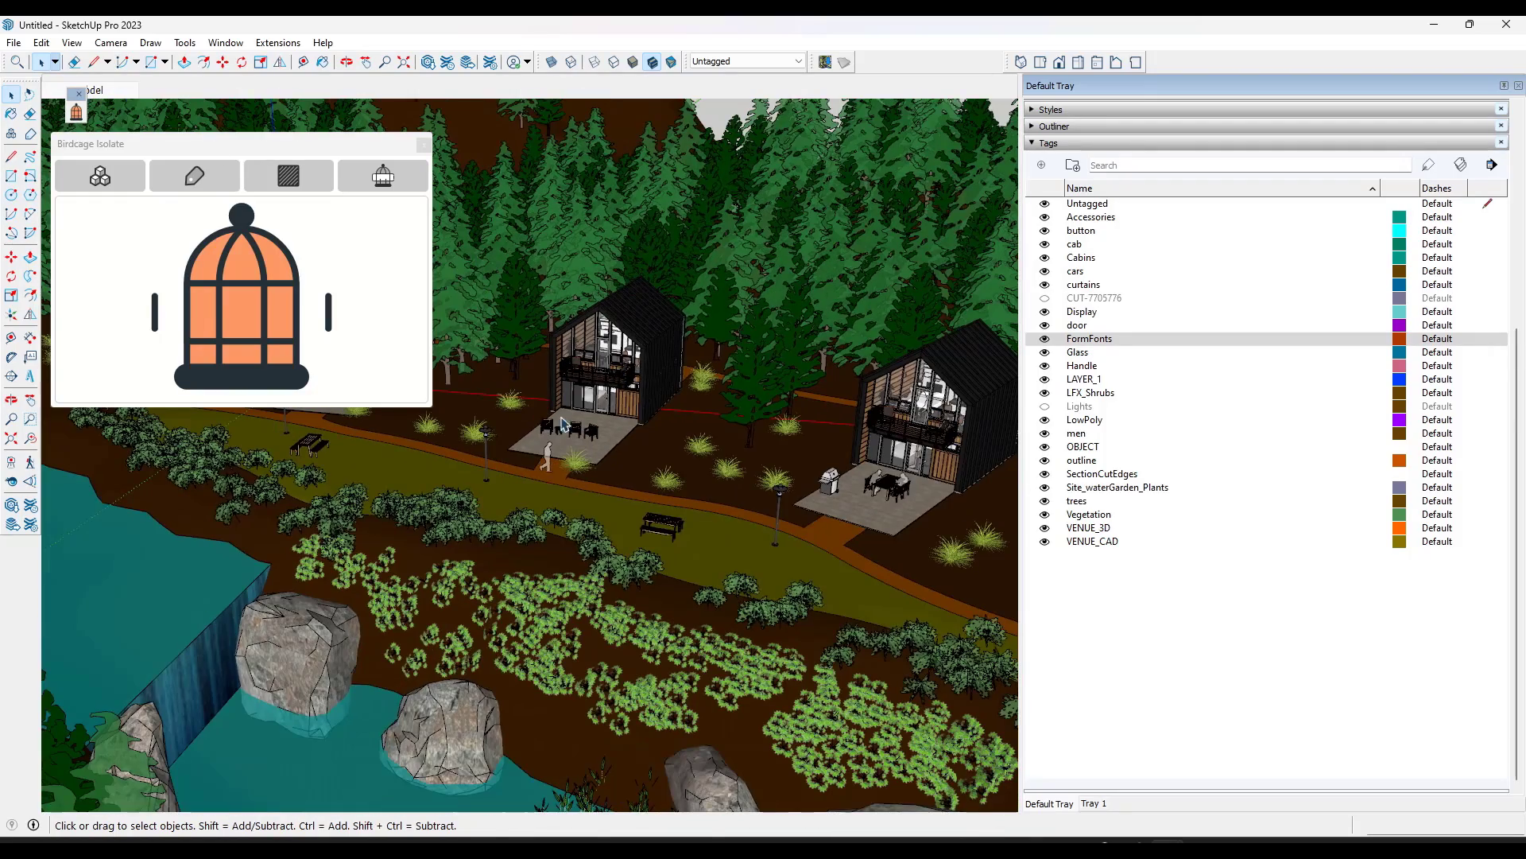
Step: Select everything, clear it, then pick the cabin's patio group and the shrub planting
{"action": "key", "text": "ctrl+a"}
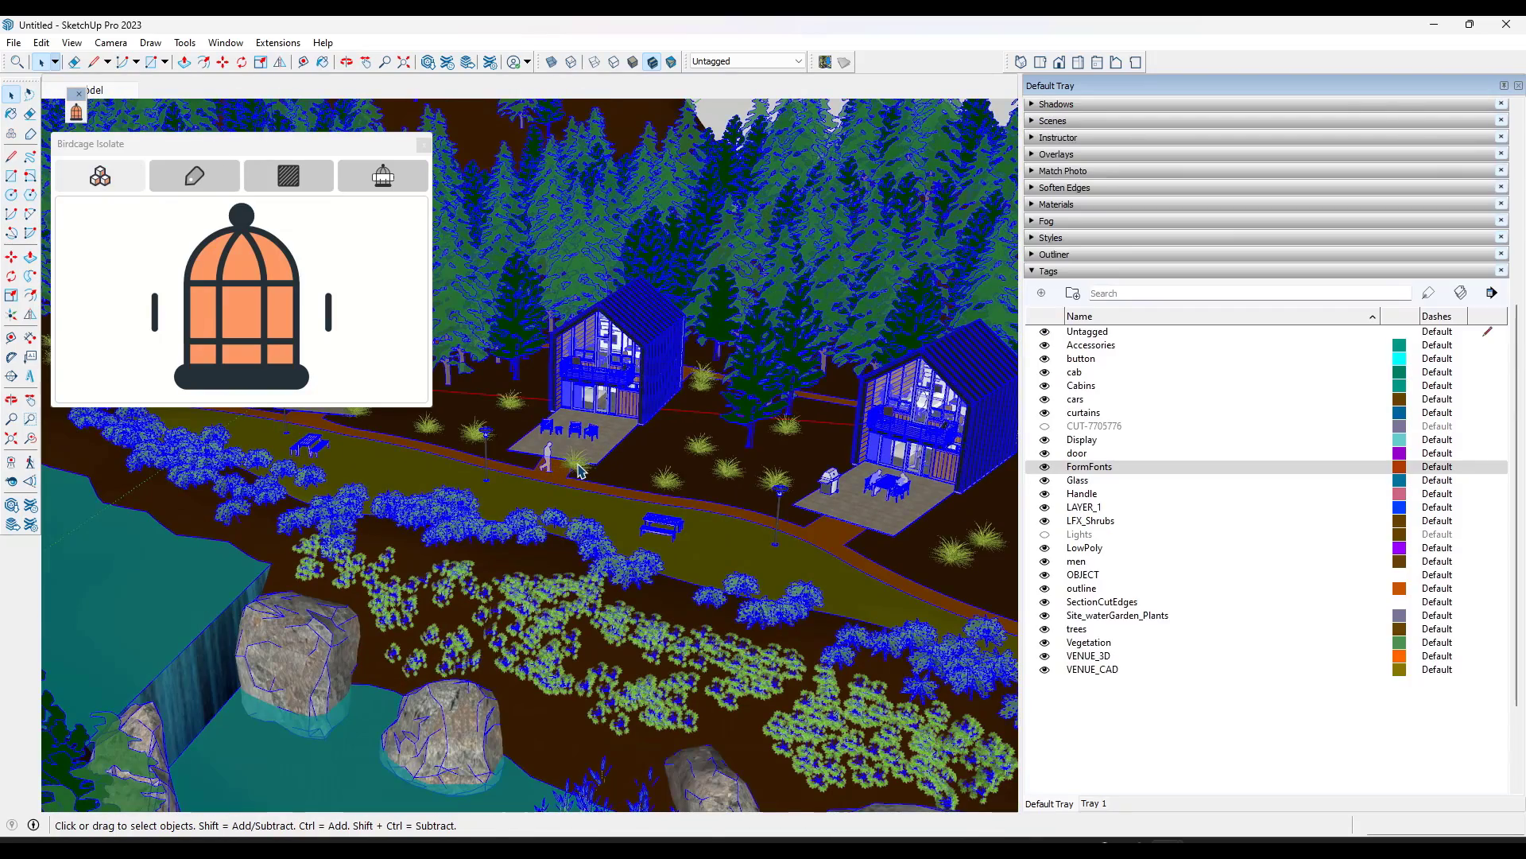
{"action": "key", "text": "ctrl+t"}
{"action": "left_click", "coordinate": [577, 470]}
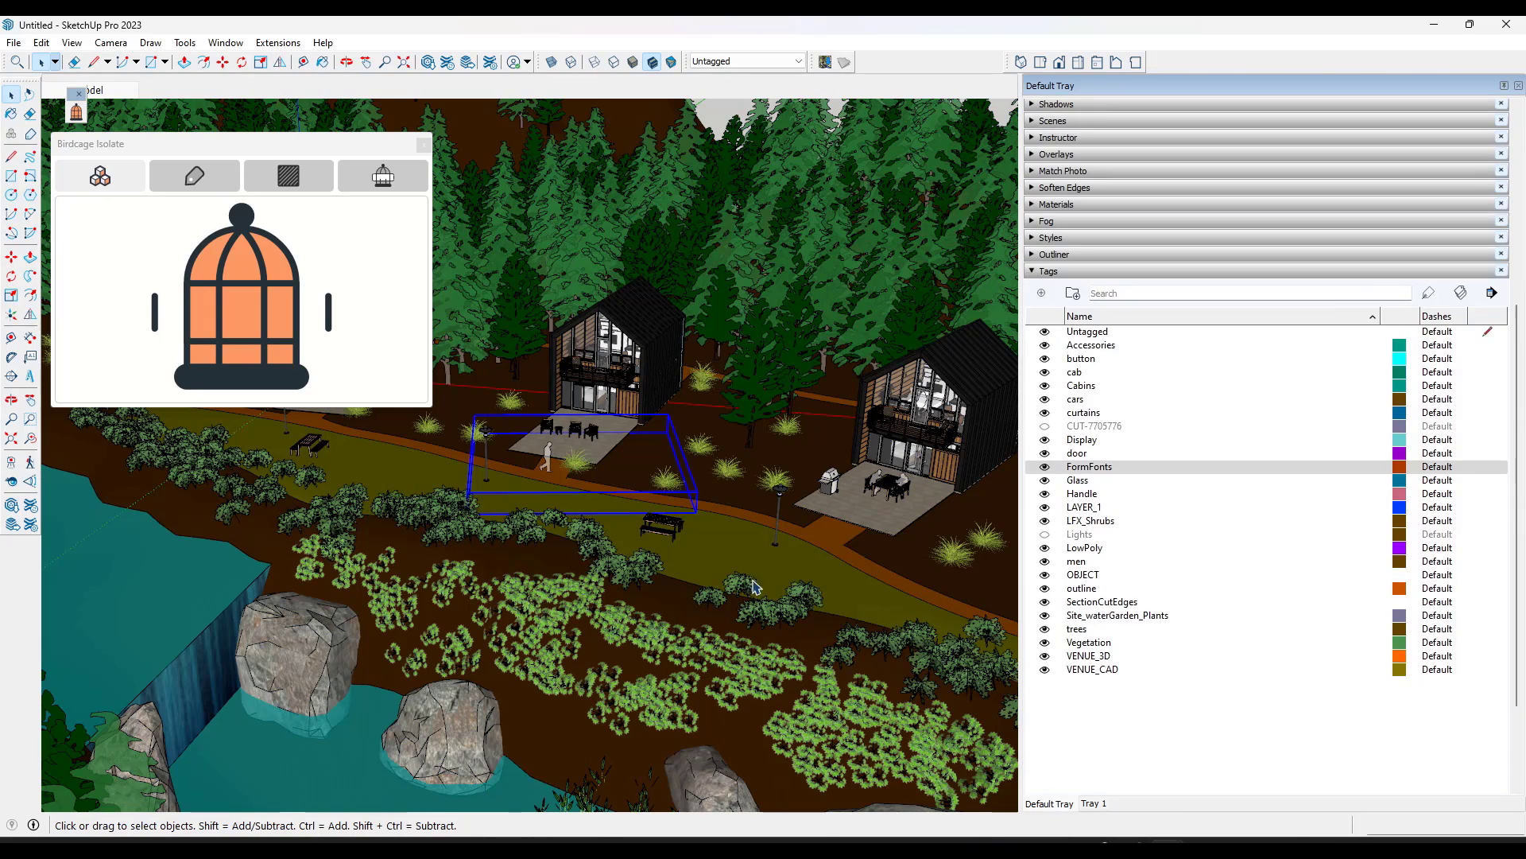
{"action": "left_click", "coordinate": [605, 566]}
{"action": "scroll", "coordinate": [1192, 398], "scroll_direction": "down", "scroll_amount": 3}
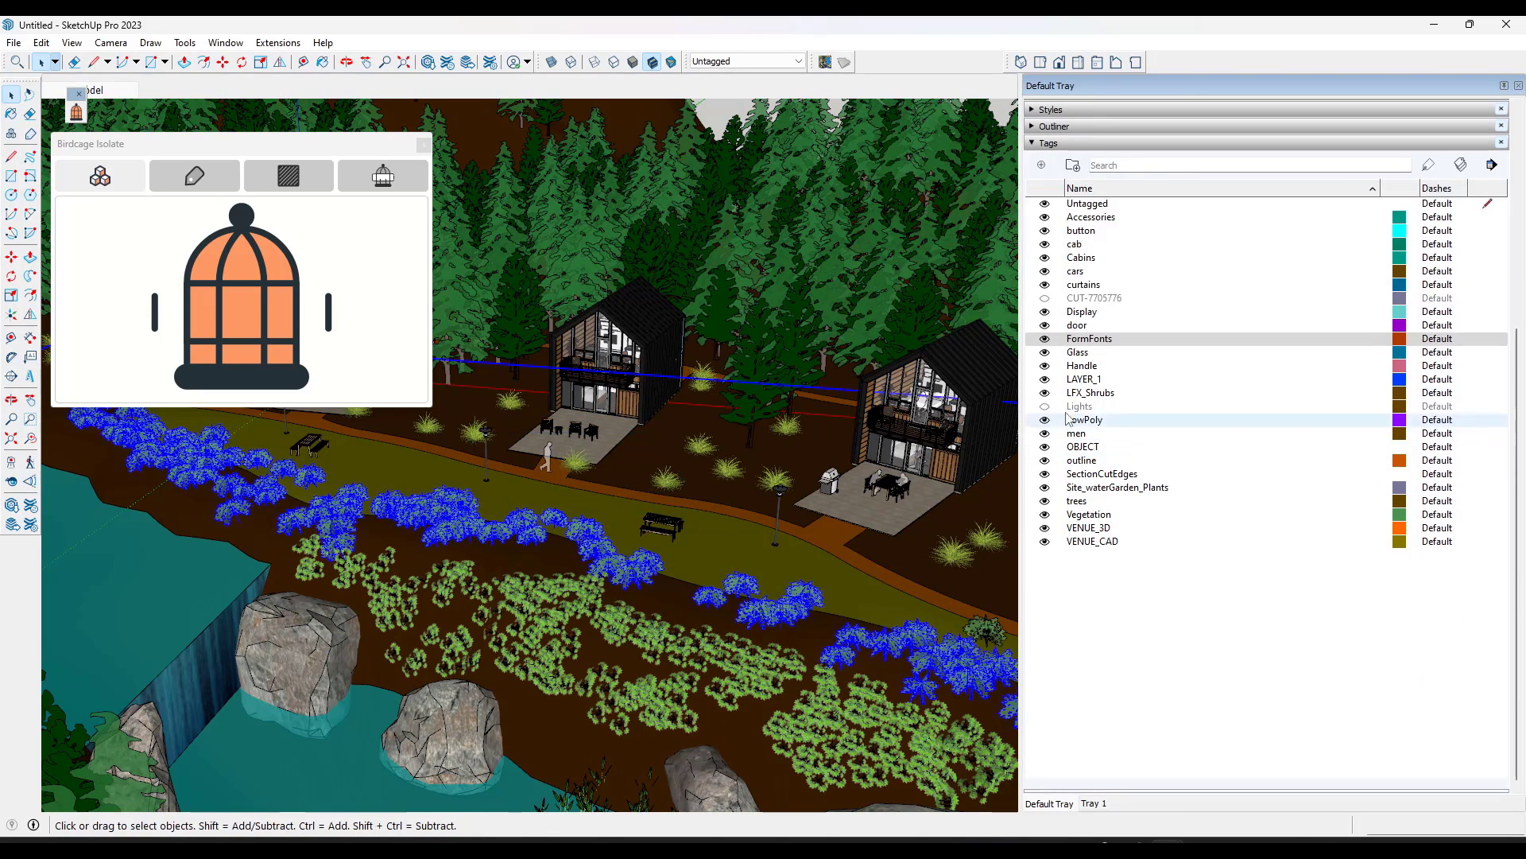
Step: Make the FormFonts tag visible again and select one cabin
{"action": "left_click", "coordinate": [1045, 339]}
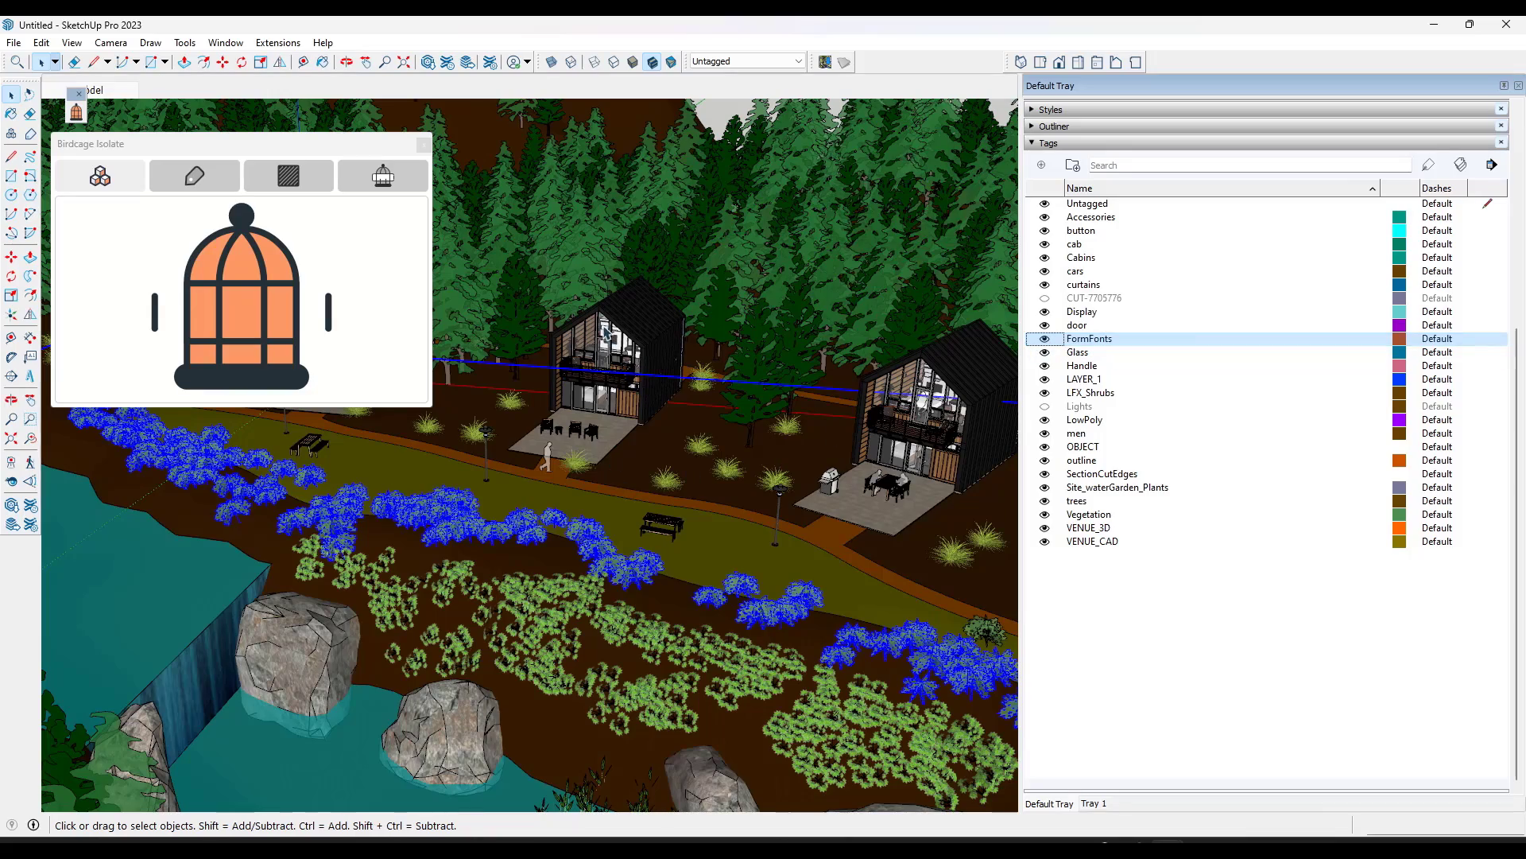
{"action": "scroll", "coordinate": [624, 349], "scroll_direction": "up", "scroll_amount": 5}
{"action": "middle_click_drag", "start_coordinate": [618, 325], "coordinate": [615, 313]}
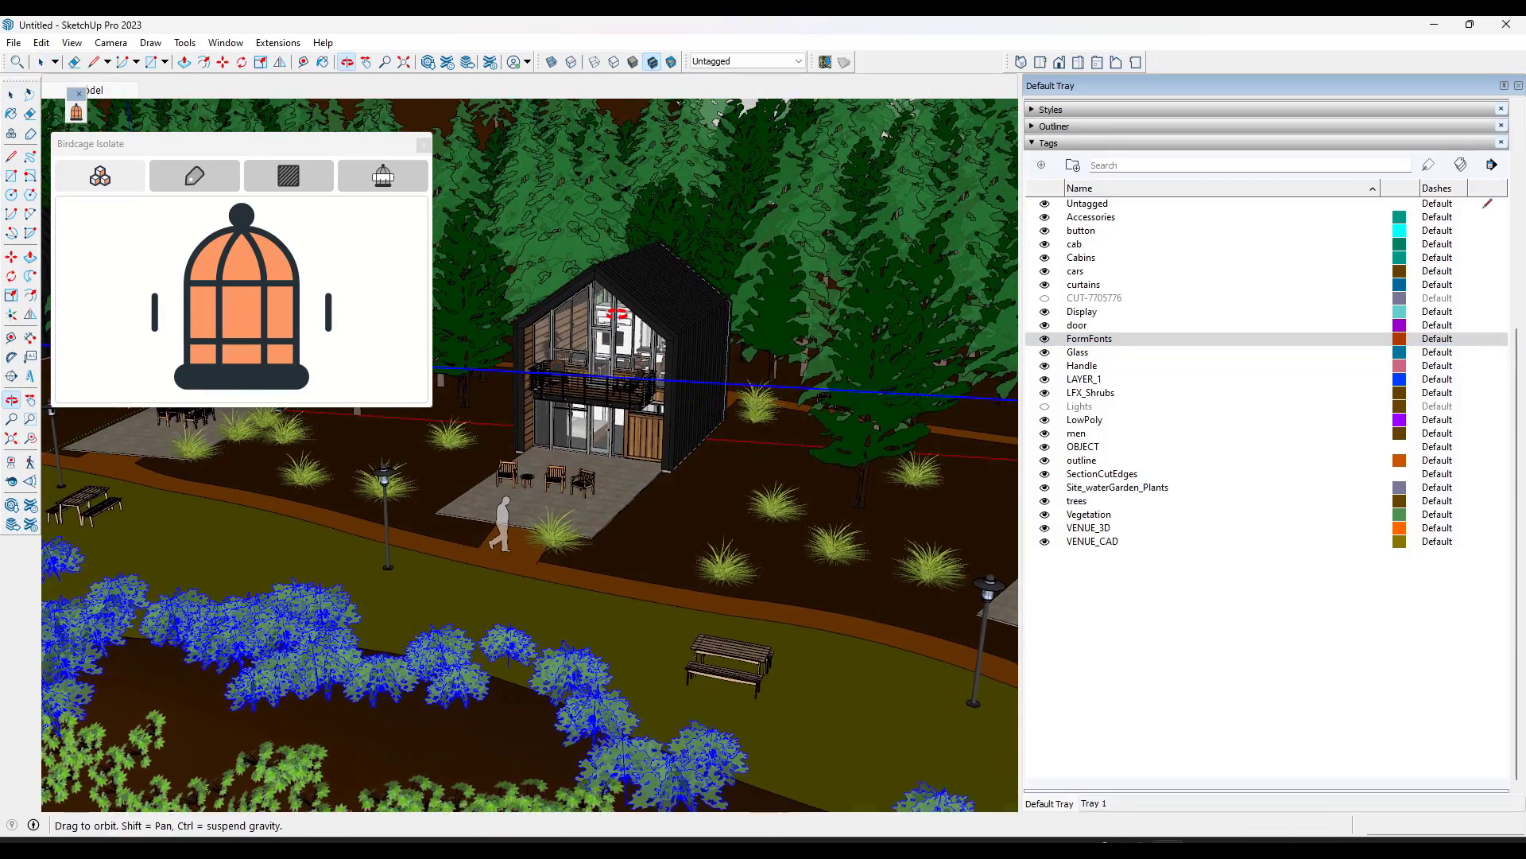
{"action": "left_click", "coordinate": [692, 342]}
{"action": "mouse_move", "coordinate": [702, 378]}
{"action": "middle_mouse_down"}
{"action": "mouse_move", "coordinate": [703, 355]}
{"action": "mouse_move", "coordinate": [692, 377]}
{"action": "middle_mouse_up"}
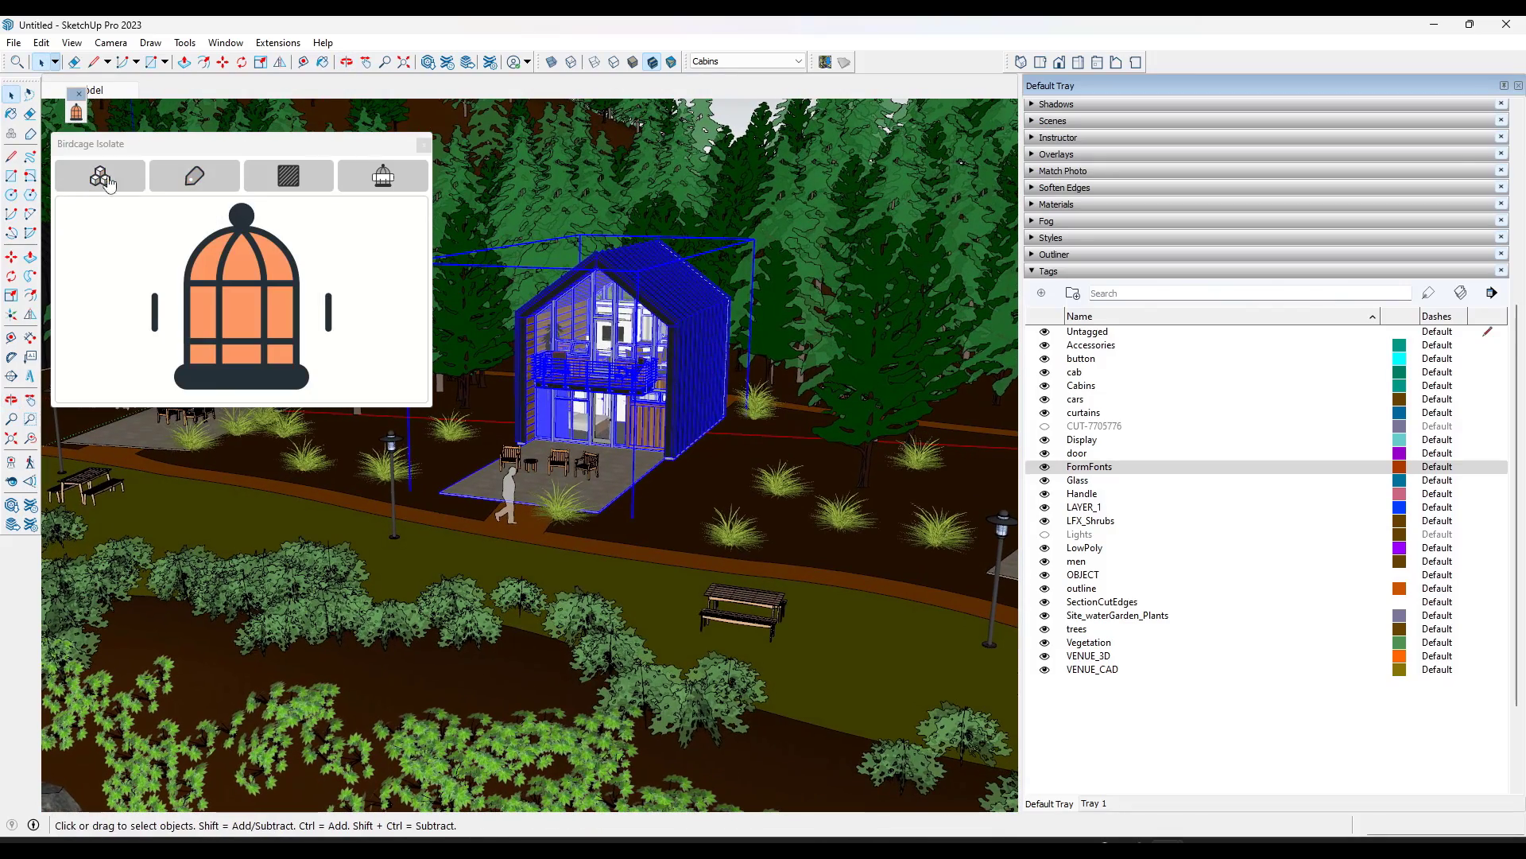
Step: Select the cabin and apply Isolate Objects so only the house remains, forest hidden
{"action": "left_click", "coordinate": [279, 176]}
{"action": "scroll", "coordinate": [630, 359], "scroll_direction": "up", "scroll_amount": 3}
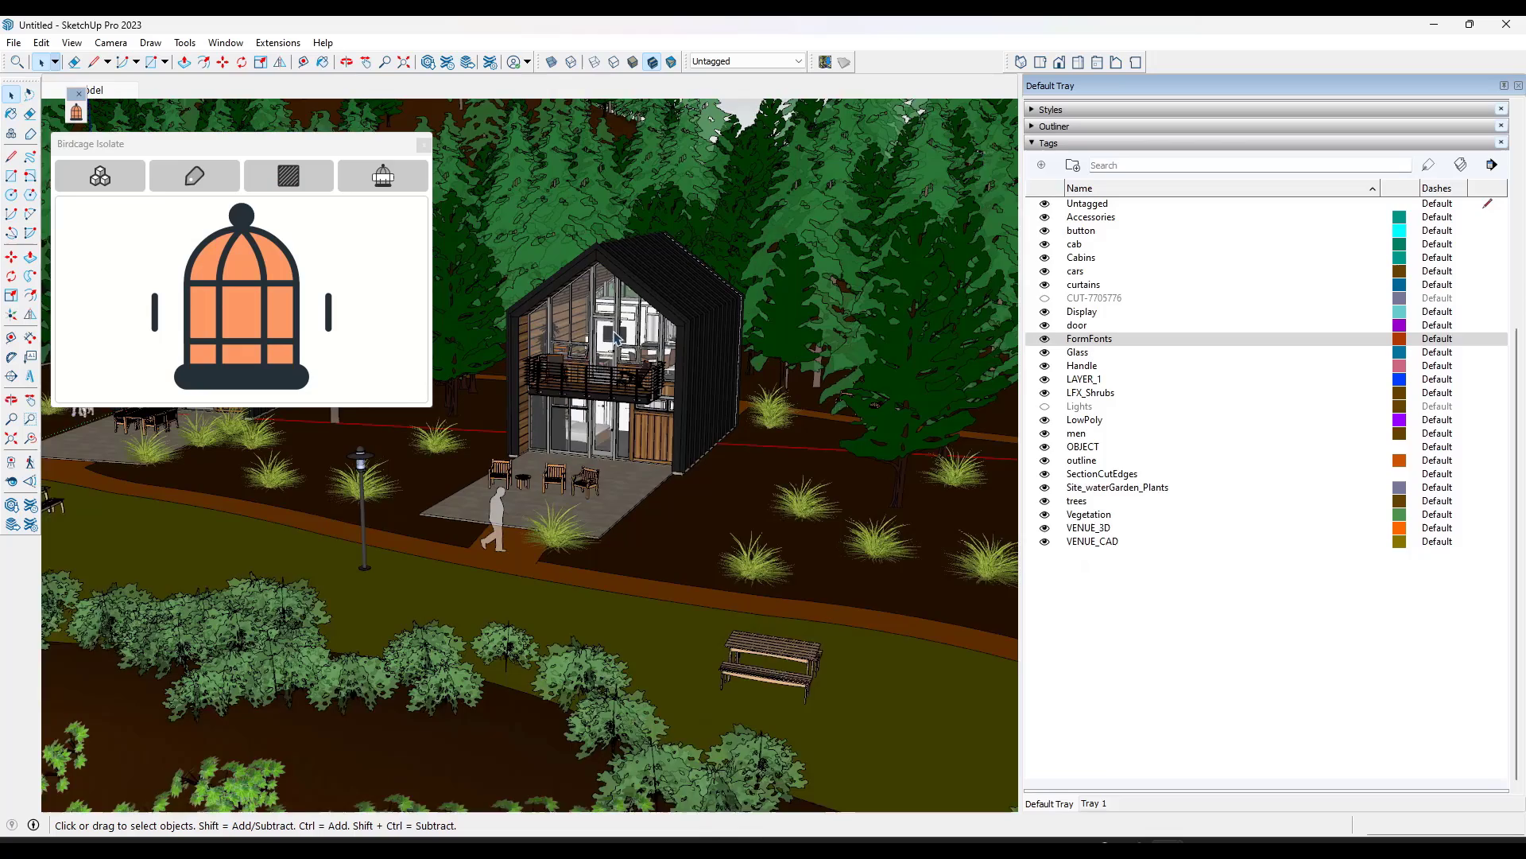
{"action": "middle_click_drag", "start_coordinate": [628, 368], "coordinate": [584, 362]}
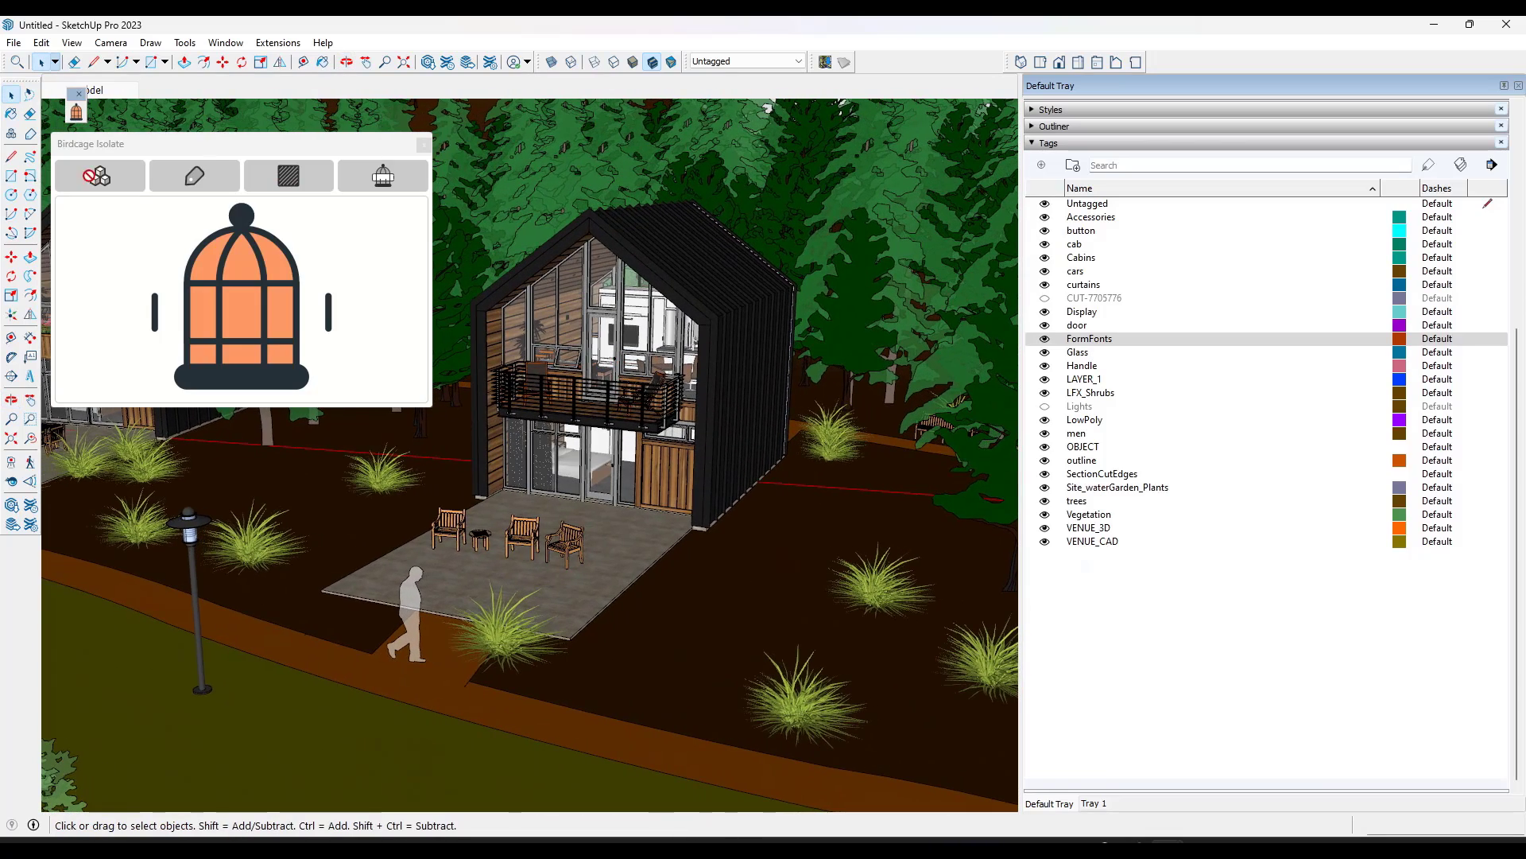
{"action": "left_click", "coordinate": [100, 177]}
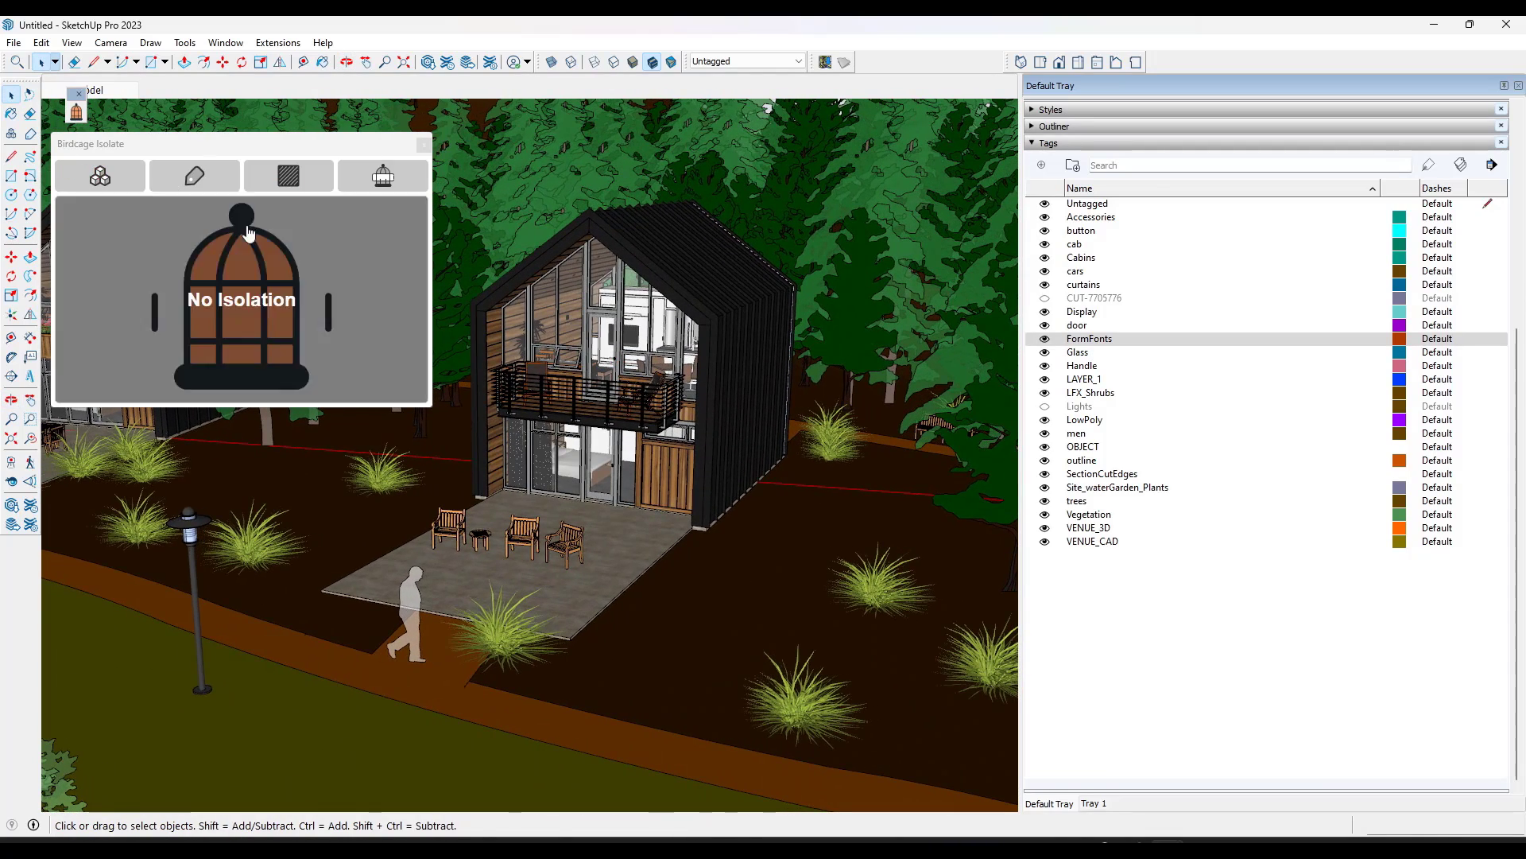
{"action": "left_click", "coordinate": [705, 358]}
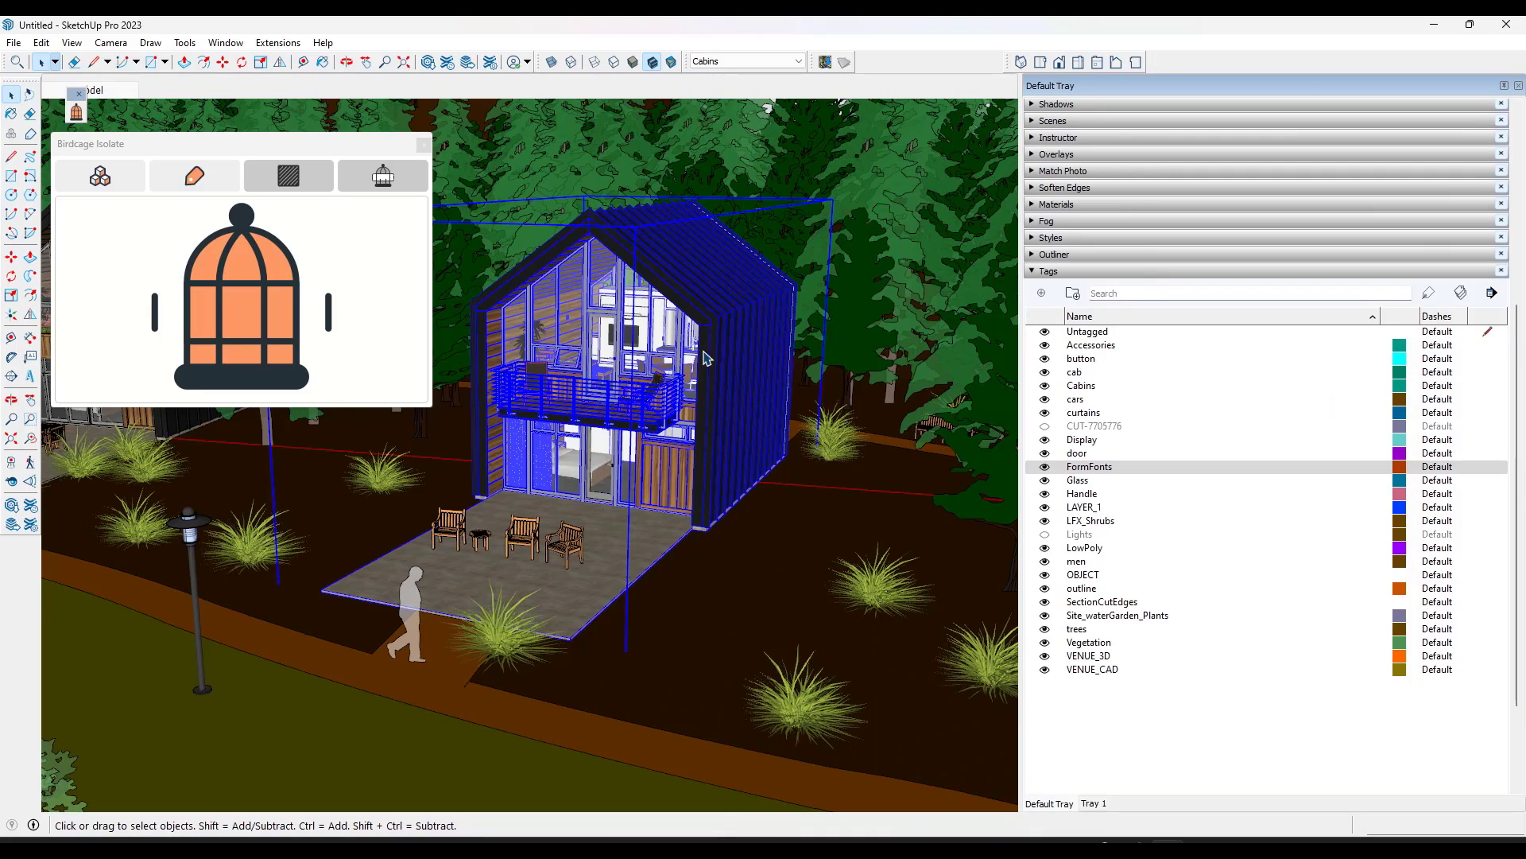
{"action": "left_click", "coordinate": [96, 178]}
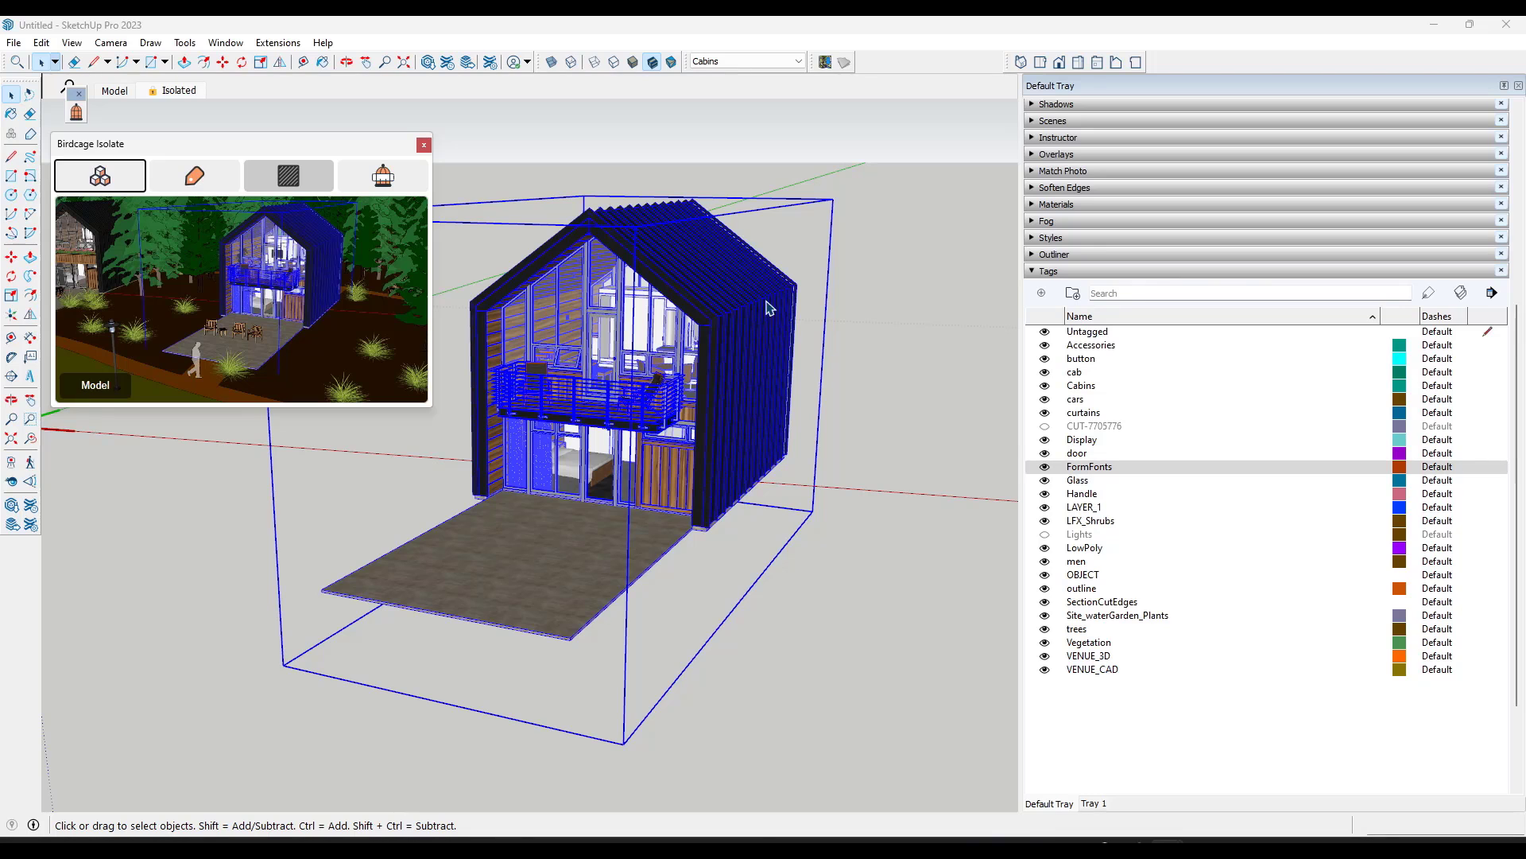
{"action": "scroll", "coordinate": [769, 307], "scroll_direction": "up", "scroll_amount": 2}
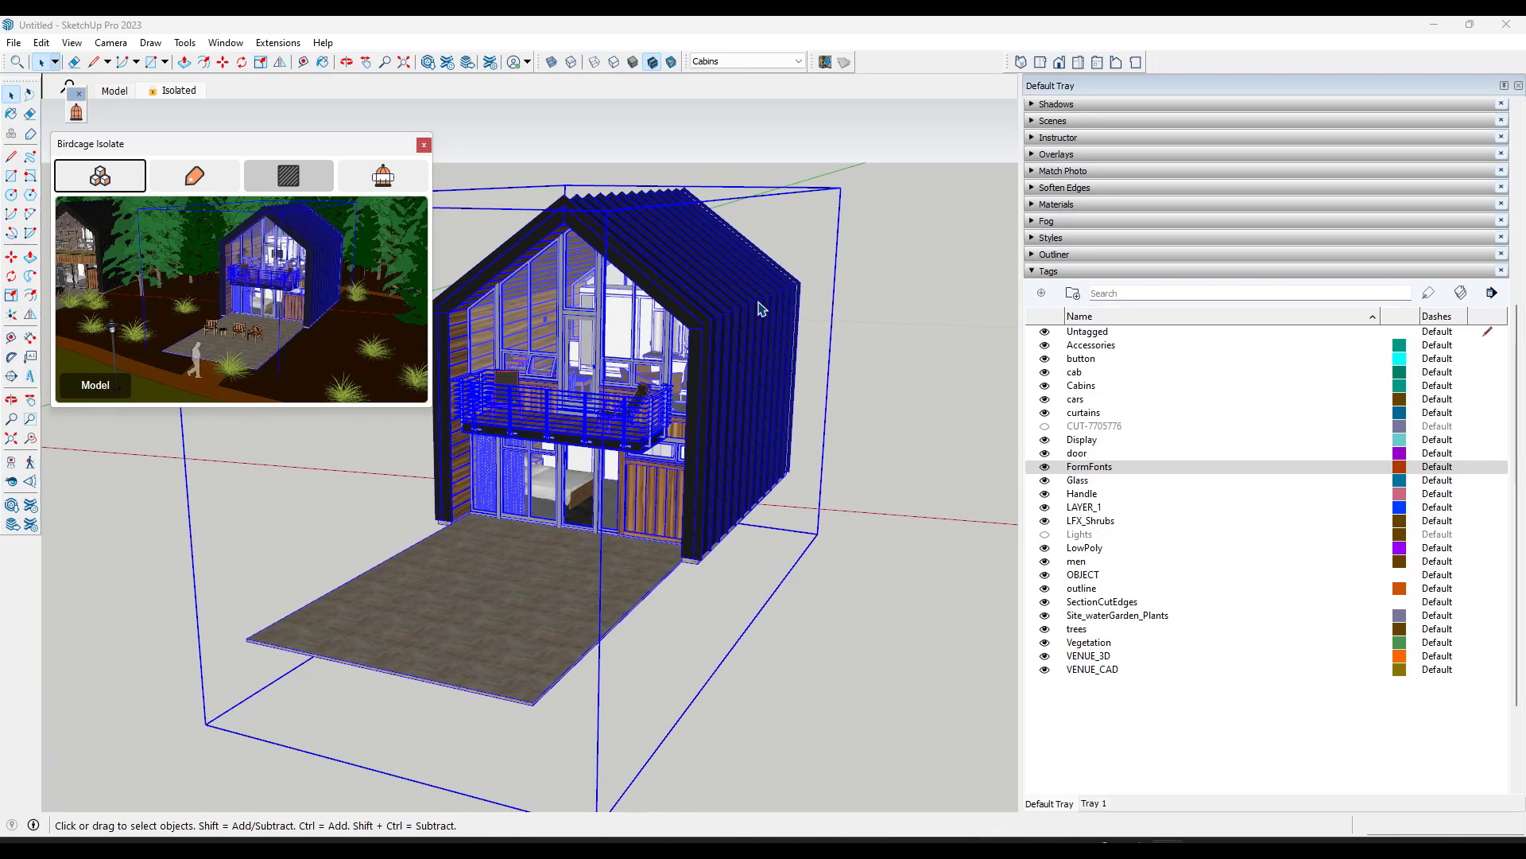
{"action": "scroll", "coordinate": [770, 307], "scroll_direction": "down", "scroll_amount": 2}
{"action": "scroll", "coordinate": [612, 333], "scroll_direction": "up", "scroll_amount": 2}
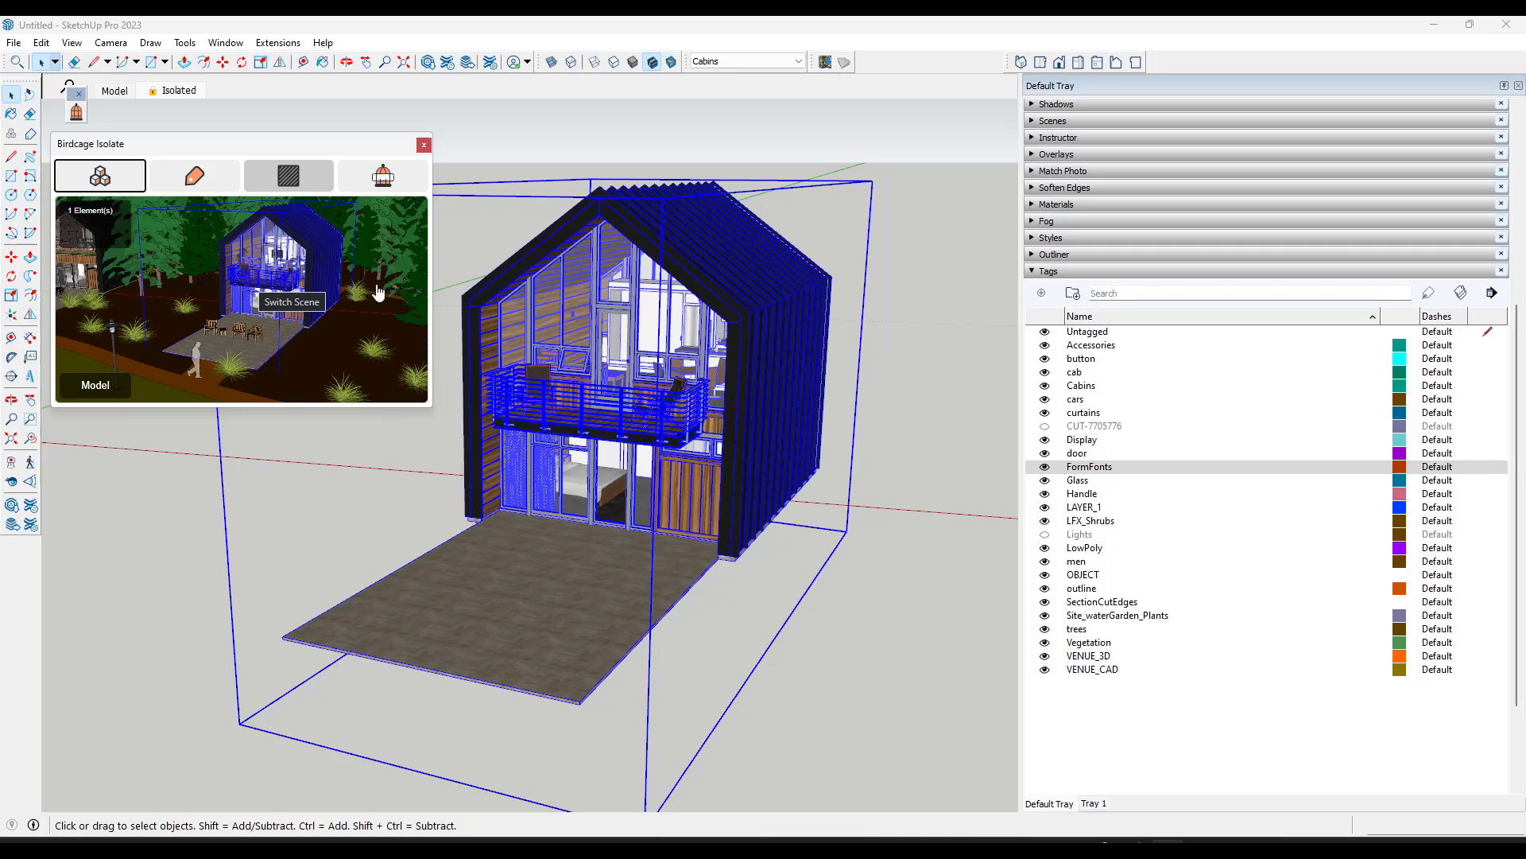
Step: Toggle the Birdcage preview between the isolated cabin and the full forest scene, ending on the full scene
{"action": "left_click", "coordinate": [295, 282]}
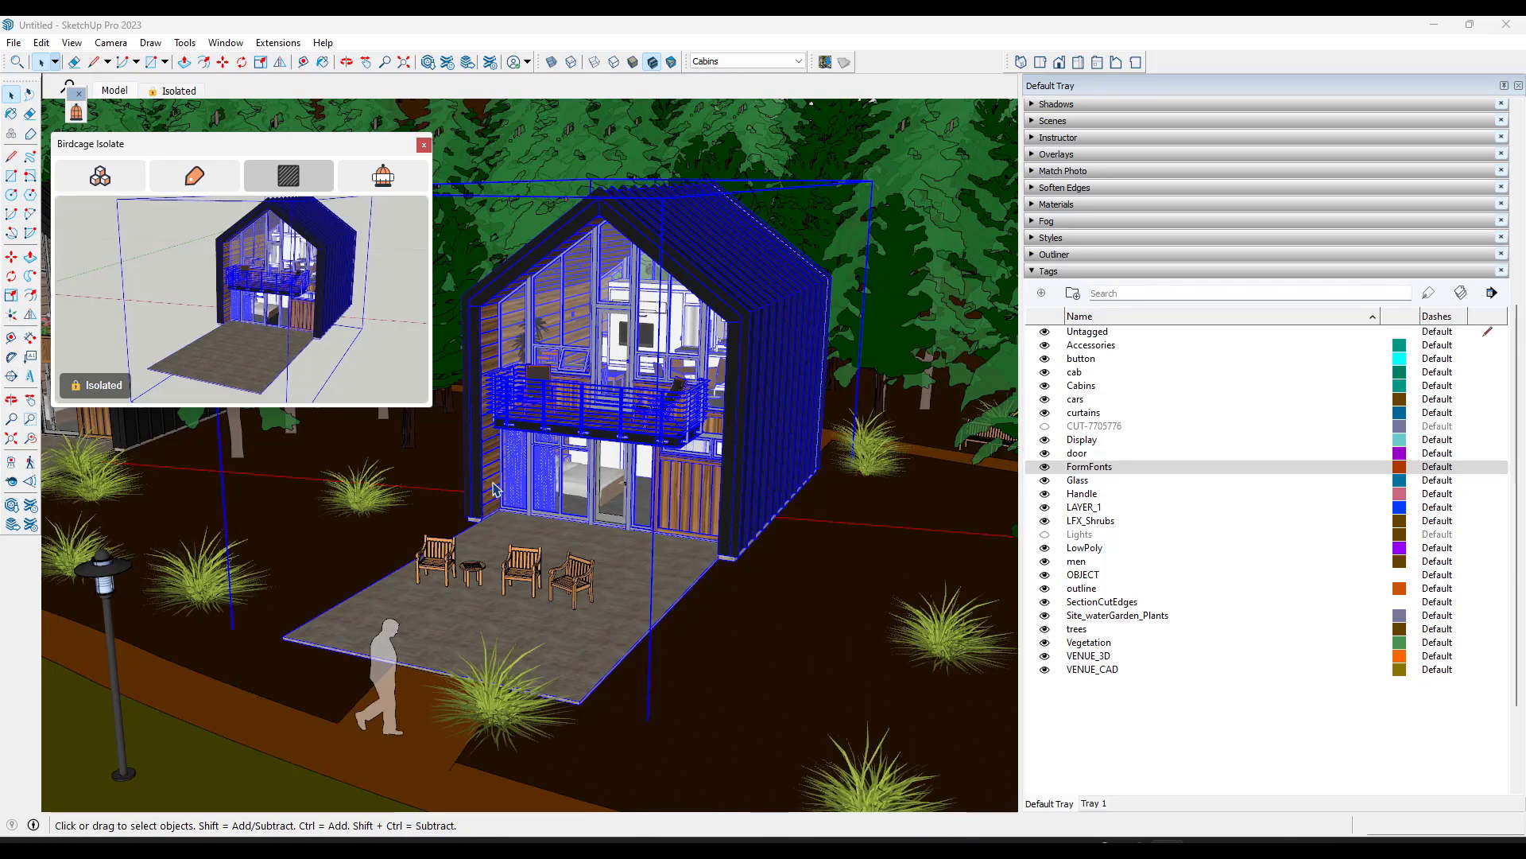
{"action": "scroll", "coordinate": [616, 477], "scroll_direction": "down", "scroll_amount": 2}
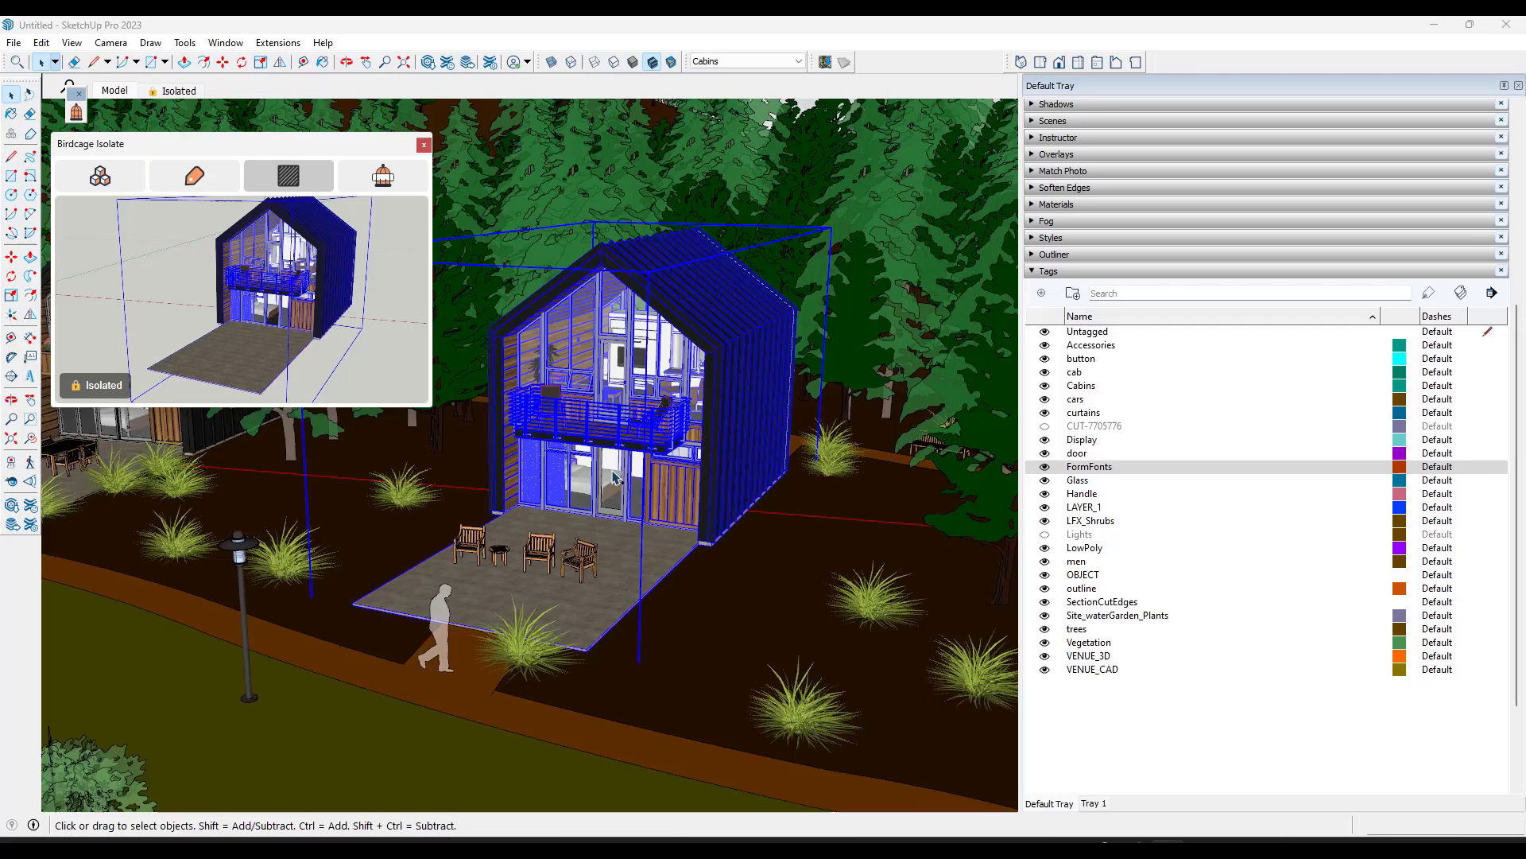
{"action": "scroll", "coordinate": [617, 477], "scroll_direction": "down", "scroll_amount": 3}
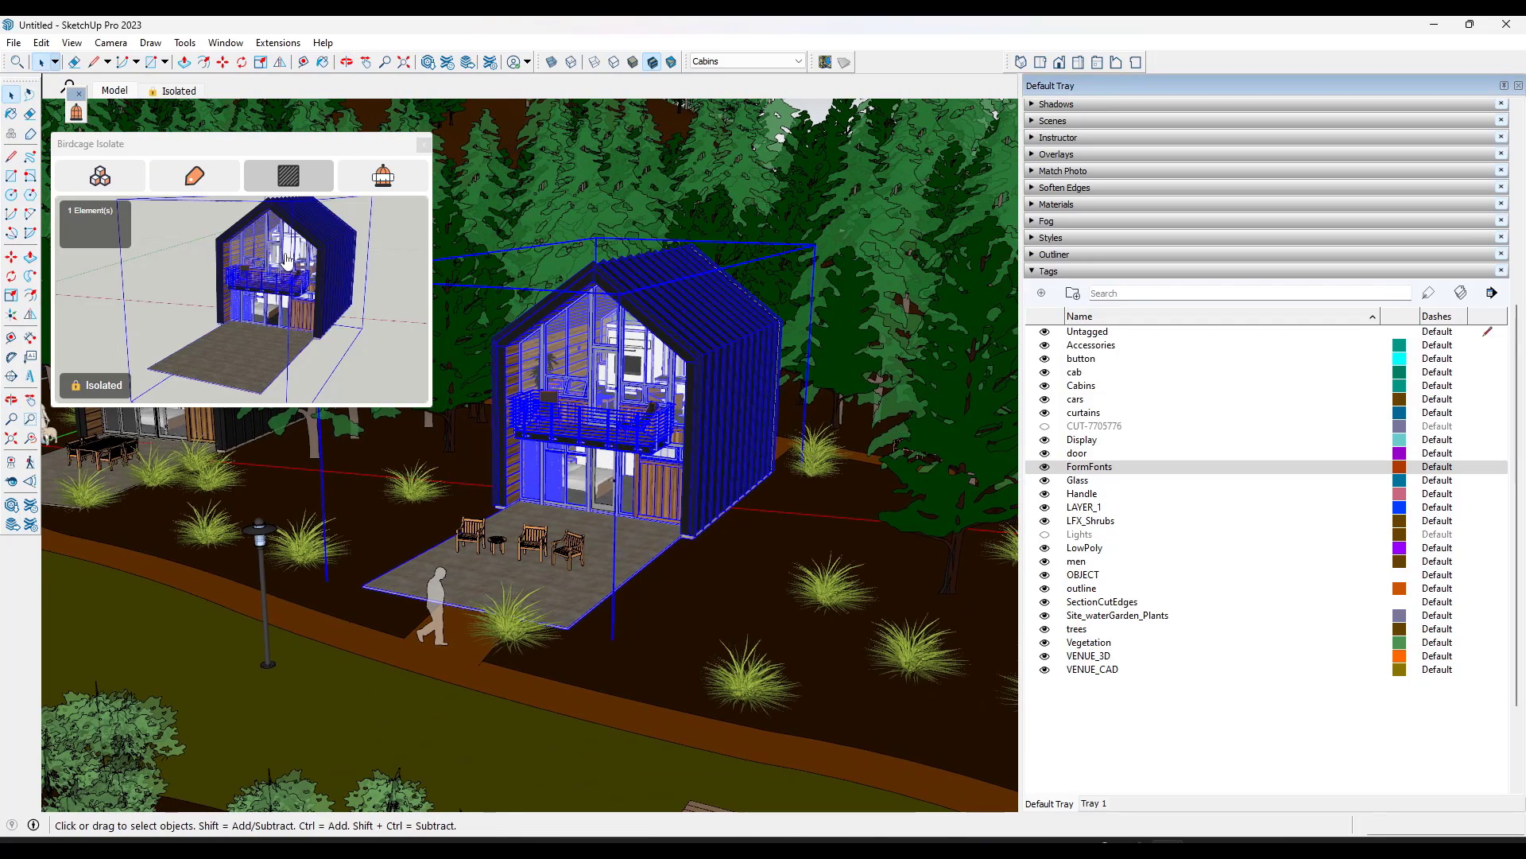
{"action": "left_click", "coordinate": [318, 277]}
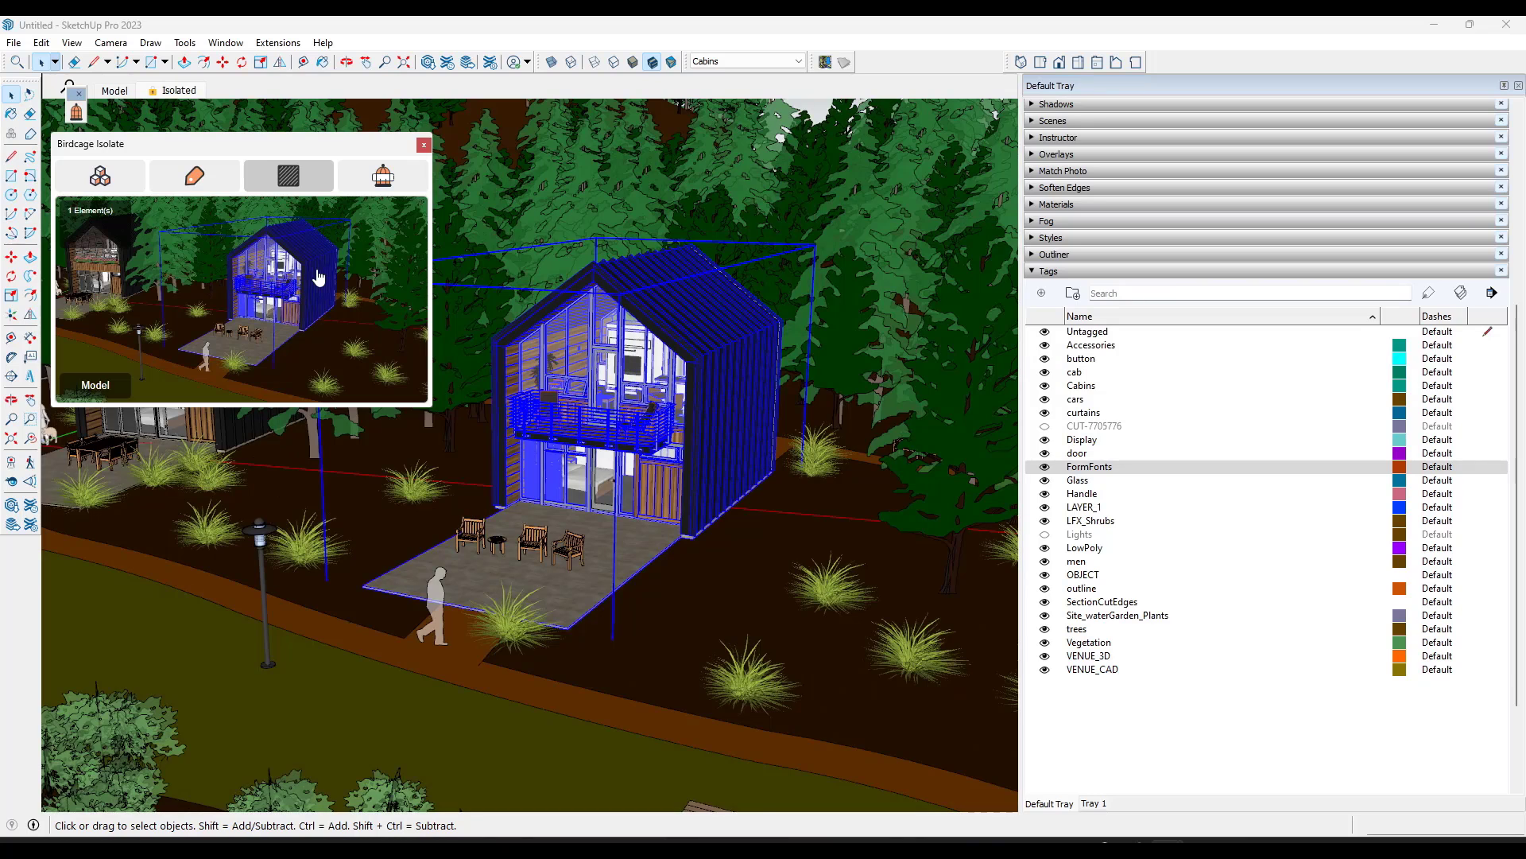
{"action": "left_click", "coordinate": [318, 277]}
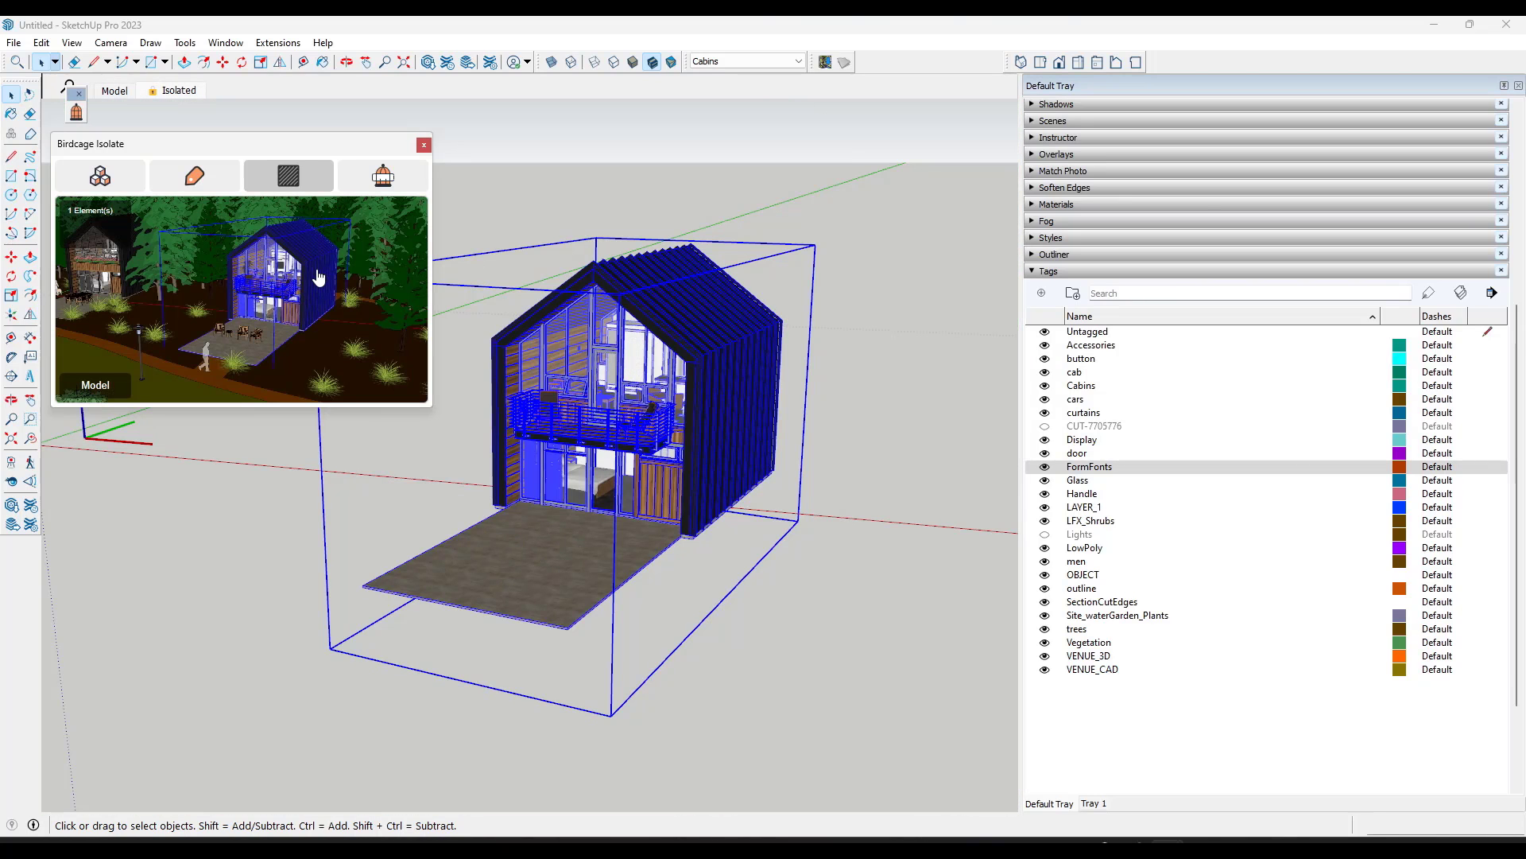
{"action": "left_click", "coordinate": [318, 276]}
{"action": "scroll", "coordinate": [651, 450], "scroll_direction": "up", "scroll_amount": 2}
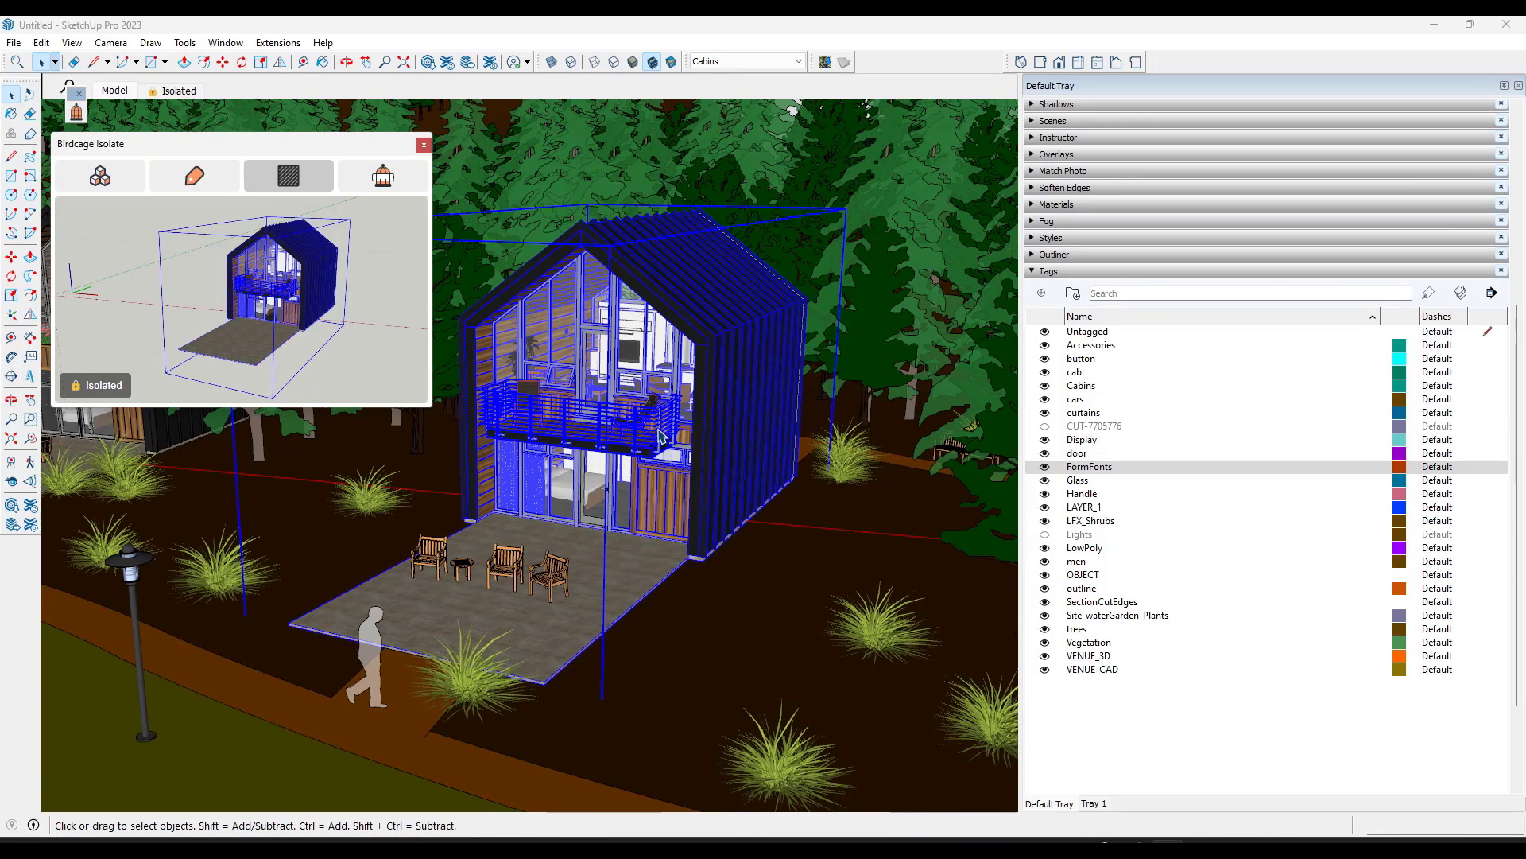
{"action": "scroll", "coordinate": [658, 433], "scroll_direction": "up", "scroll_amount": 4}
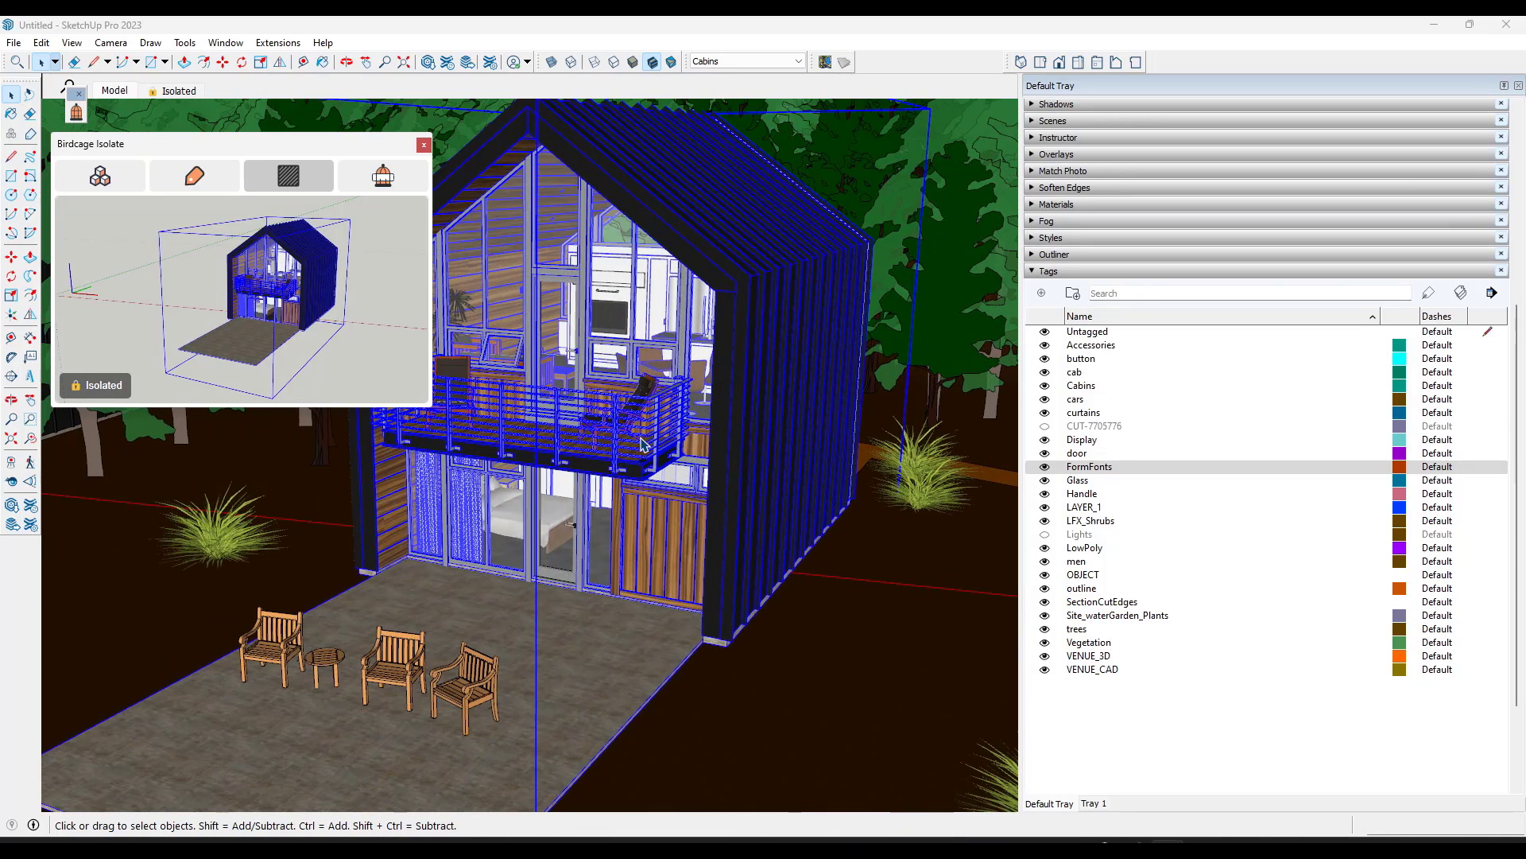
Step: Open the cabin group for editing and select a part inside it
{"action": "double_click", "coordinate": [643, 444]}
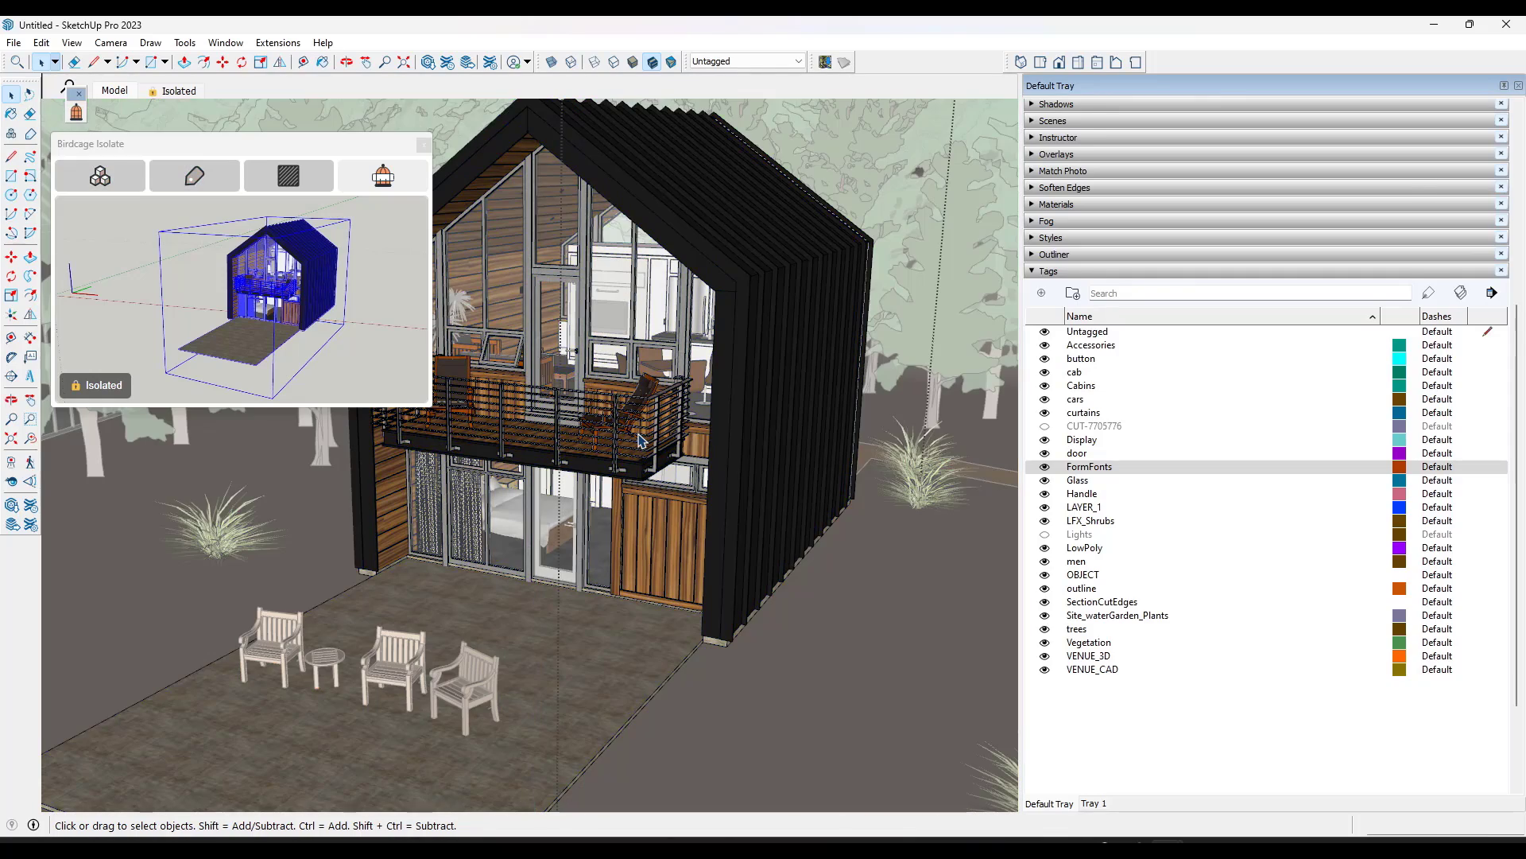
{"action": "left_click", "coordinate": [640, 439]}
{"action": "scroll", "coordinate": [641, 442], "scroll_direction": "up", "scroll_amount": 3}
Step: Add the selected balcony railing and house frame parts to the isolation
{"action": "left_click", "coordinate": [644, 450]}
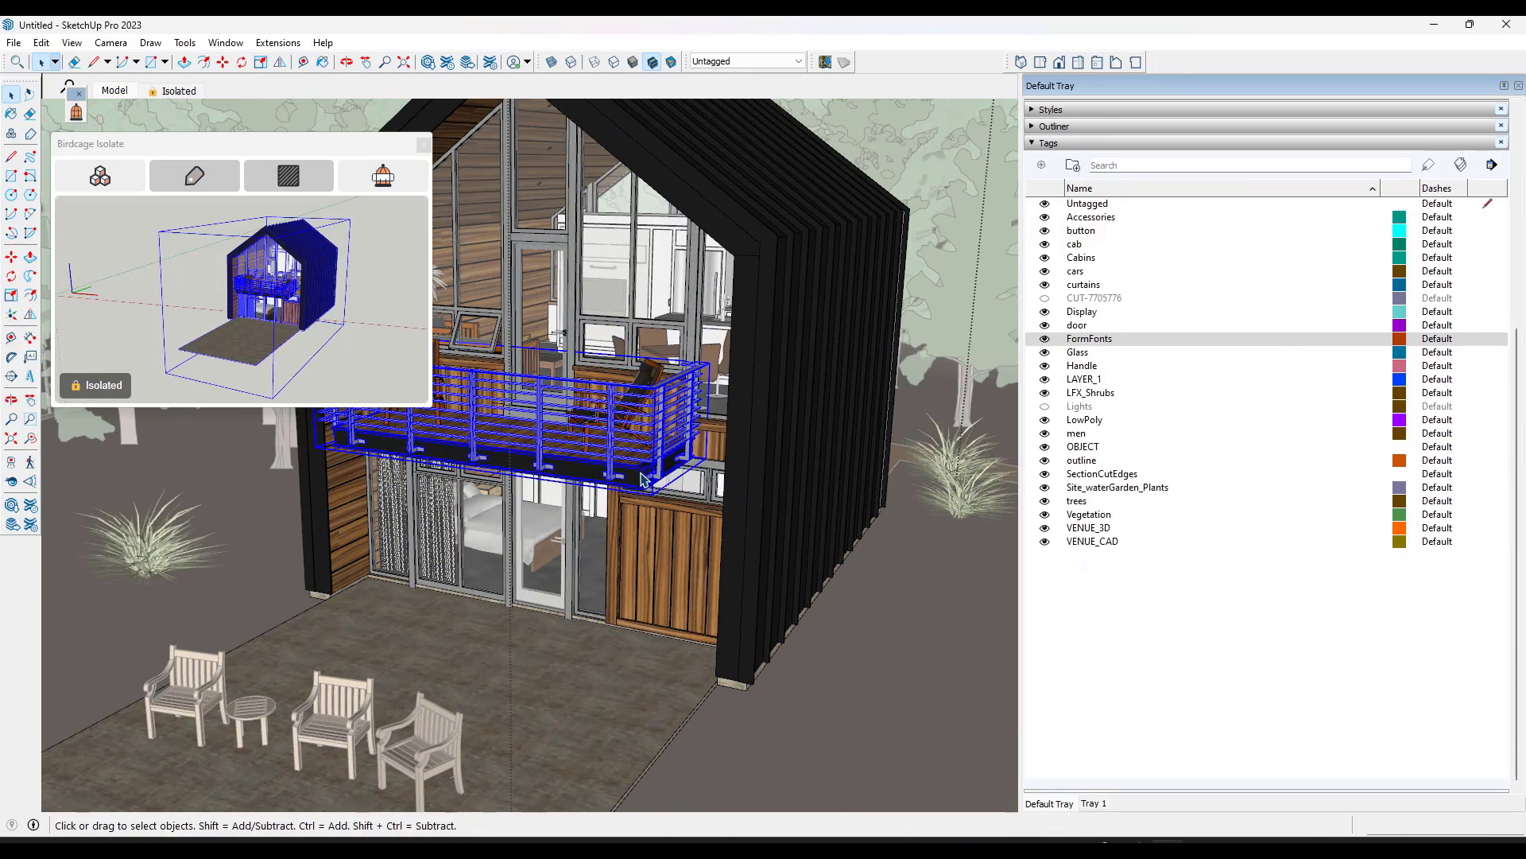
{"action": "scroll", "coordinate": [644, 477], "scroll_direction": "down", "scroll_amount": 3}
{"action": "scroll", "coordinate": [551, 283], "scroll_direction": "up", "scroll_amount": 3}
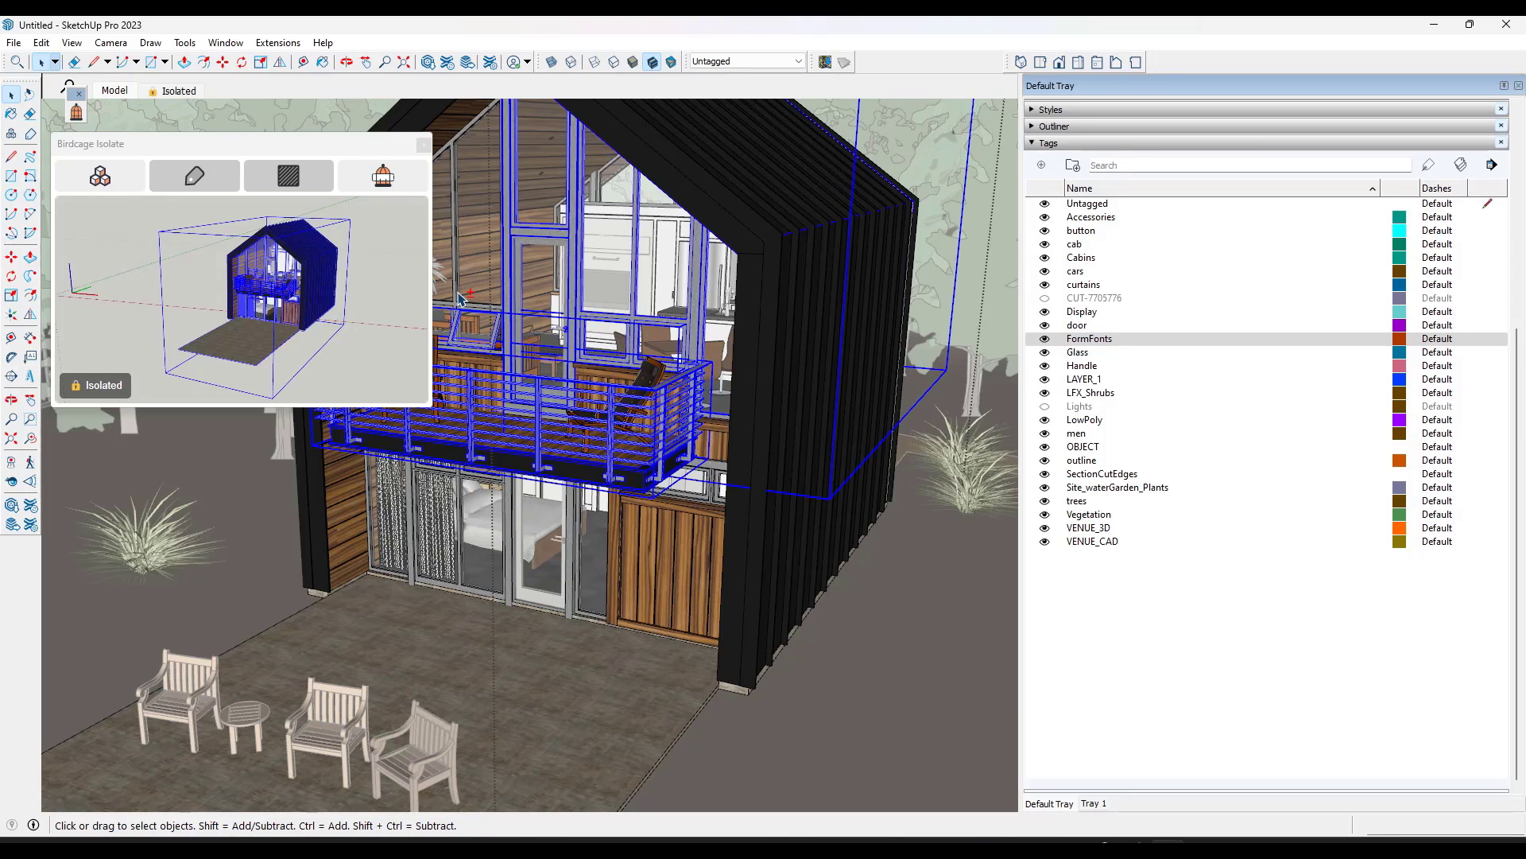
{"action": "scroll", "coordinate": [643, 309], "scroll_direction": "up", "scroll_amount": 5}
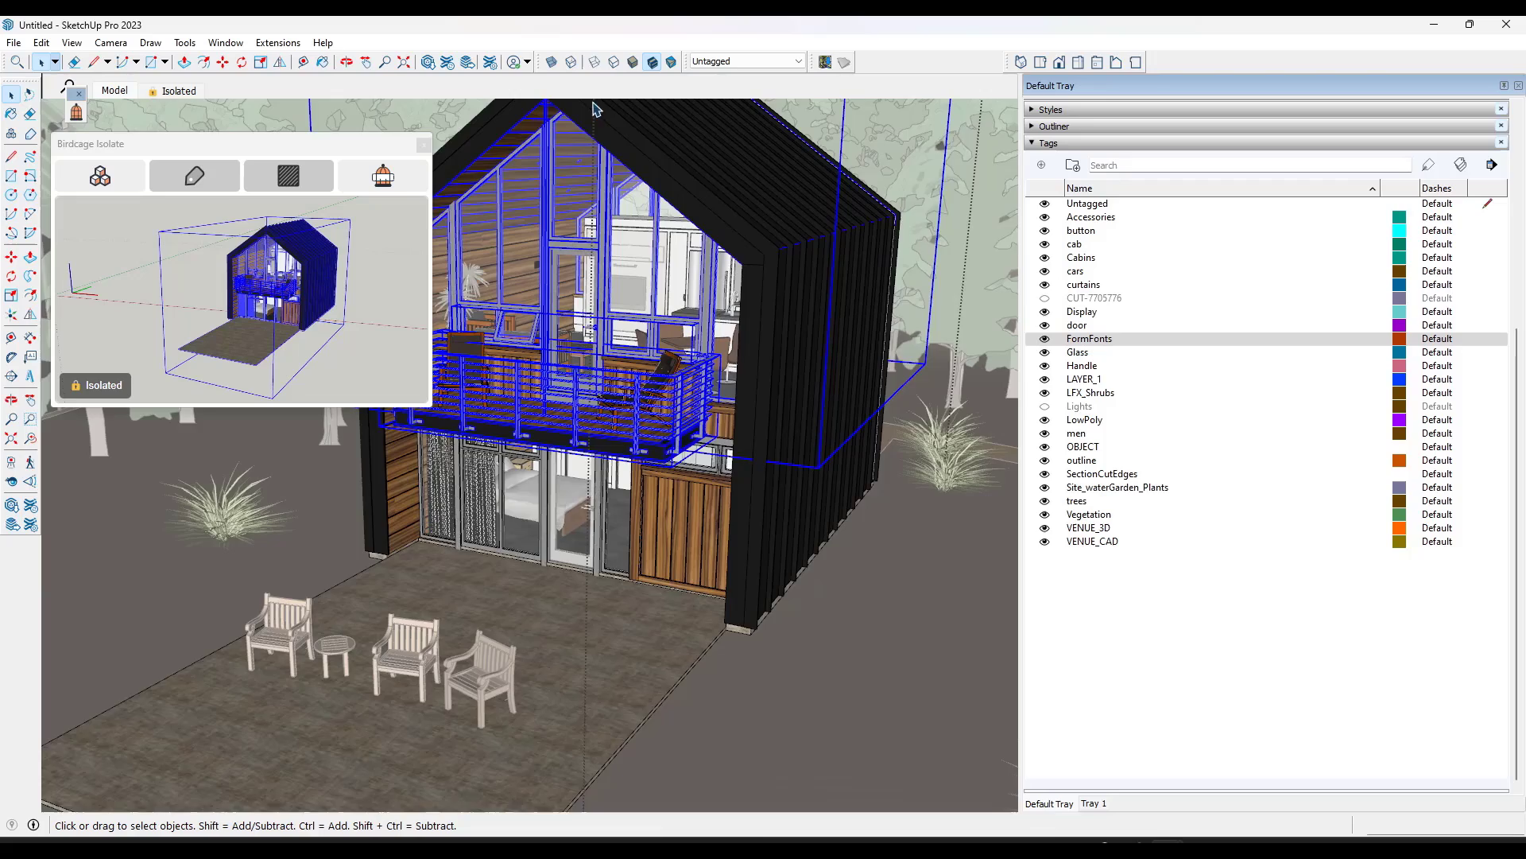
{"action": "scroll", "coordinate": [587, 326], "scroll_direction": "up", "scroll_amount": 2}
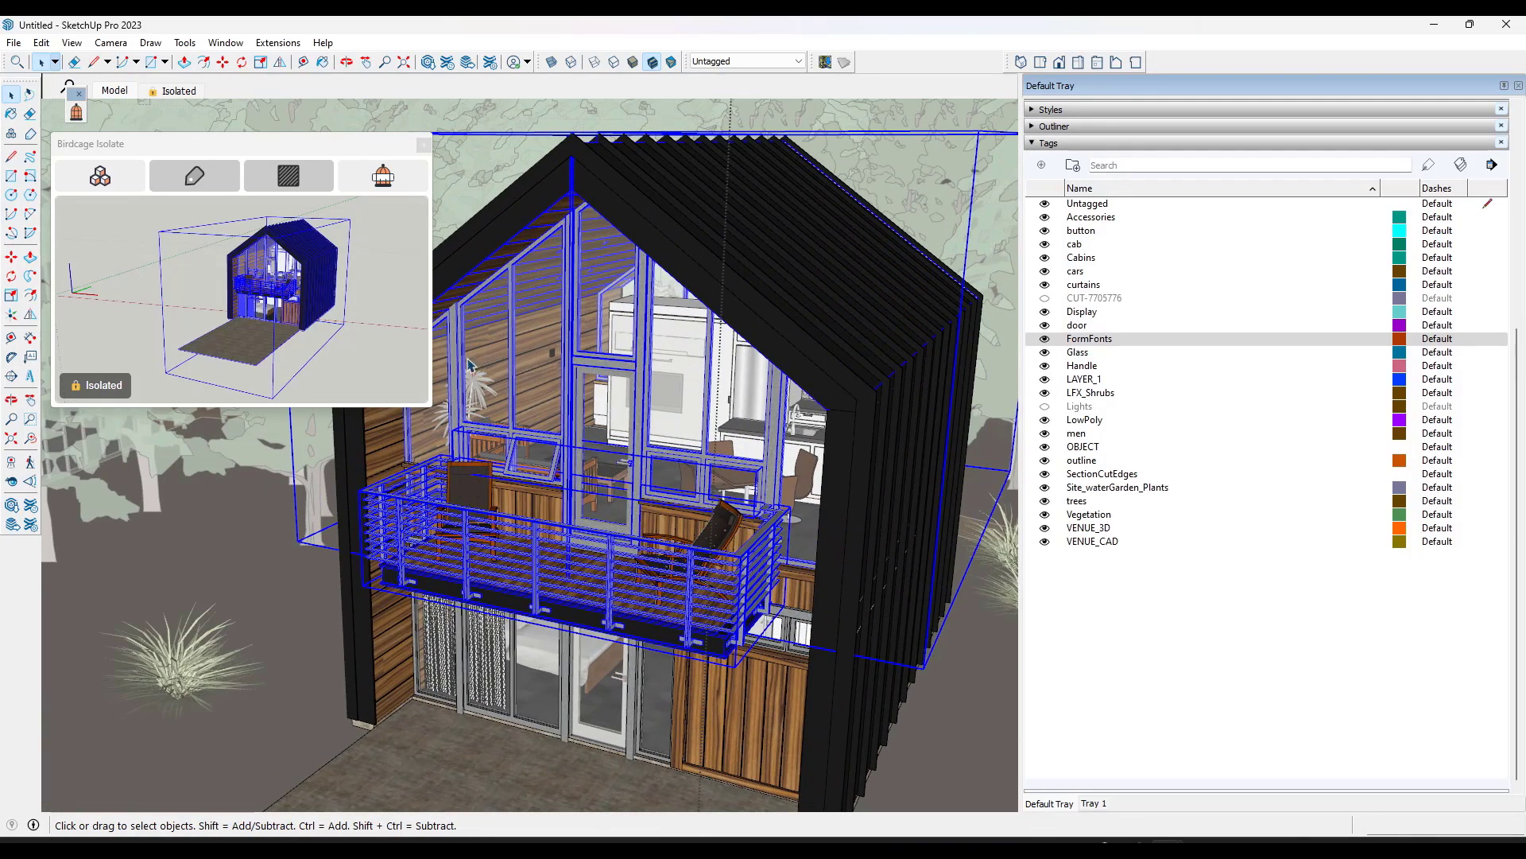
{"action": "left_click", "coordinate": [64, 183]}
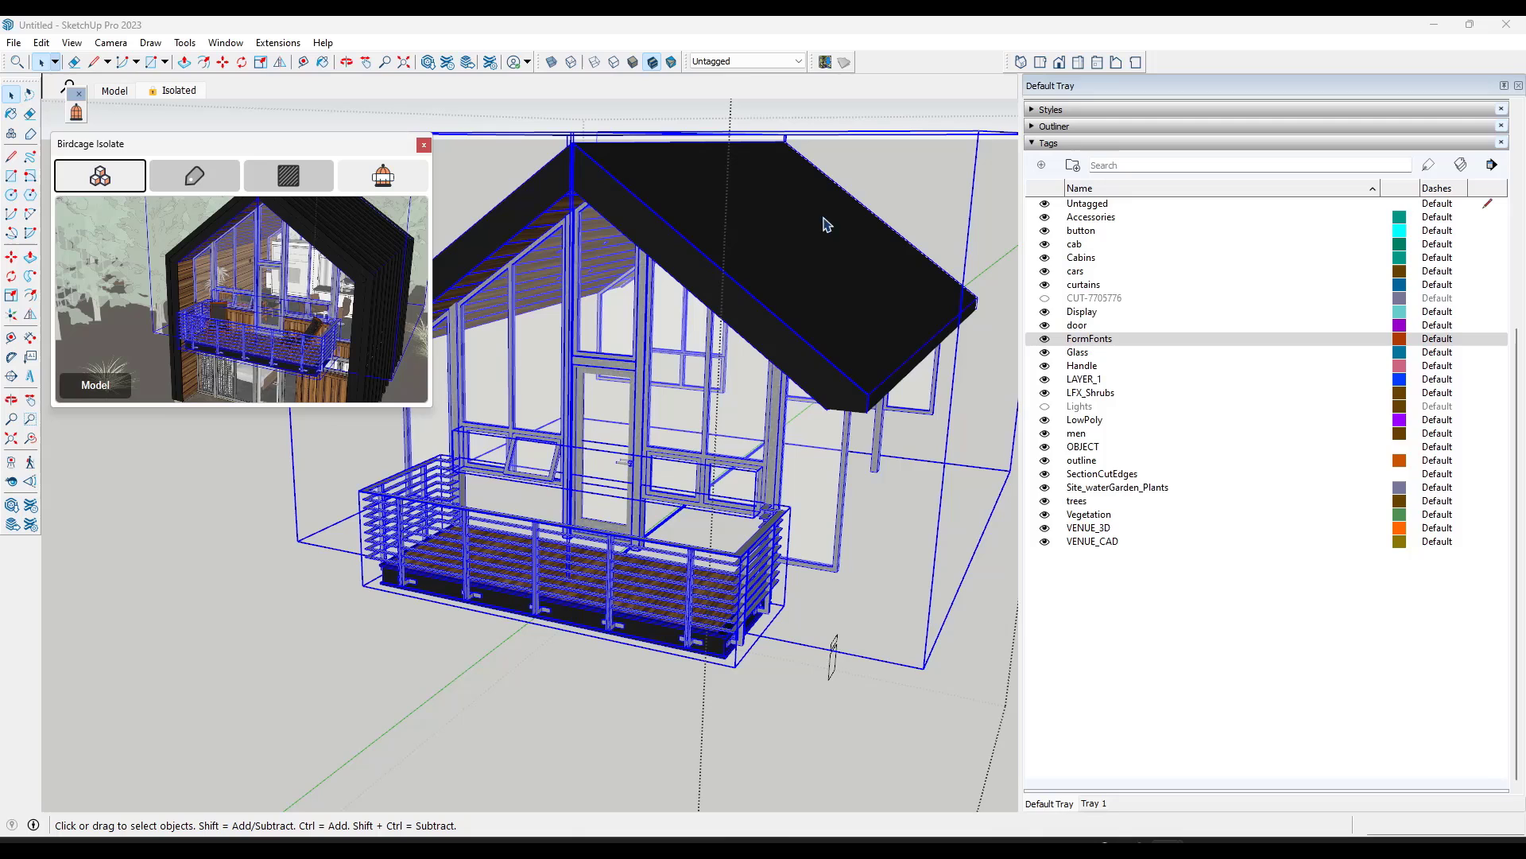
Step: Clear the selection and flip the preview between isolated and full views, ending on the full model
{"action": "left_click", "coordinate": [962, 194]}
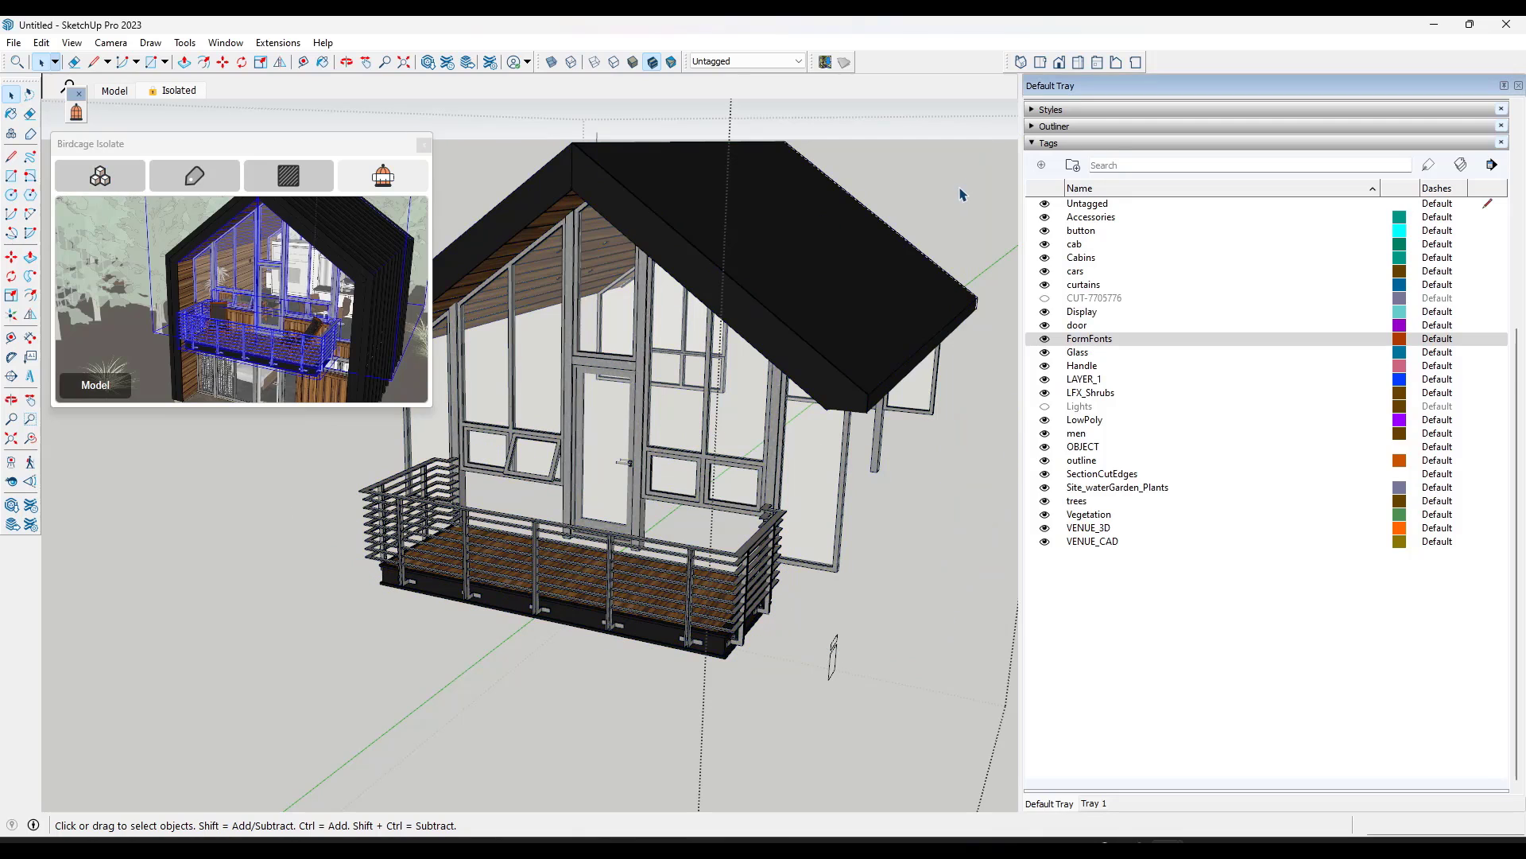
{"action": "left_click", "coordinate": [247, 282]}
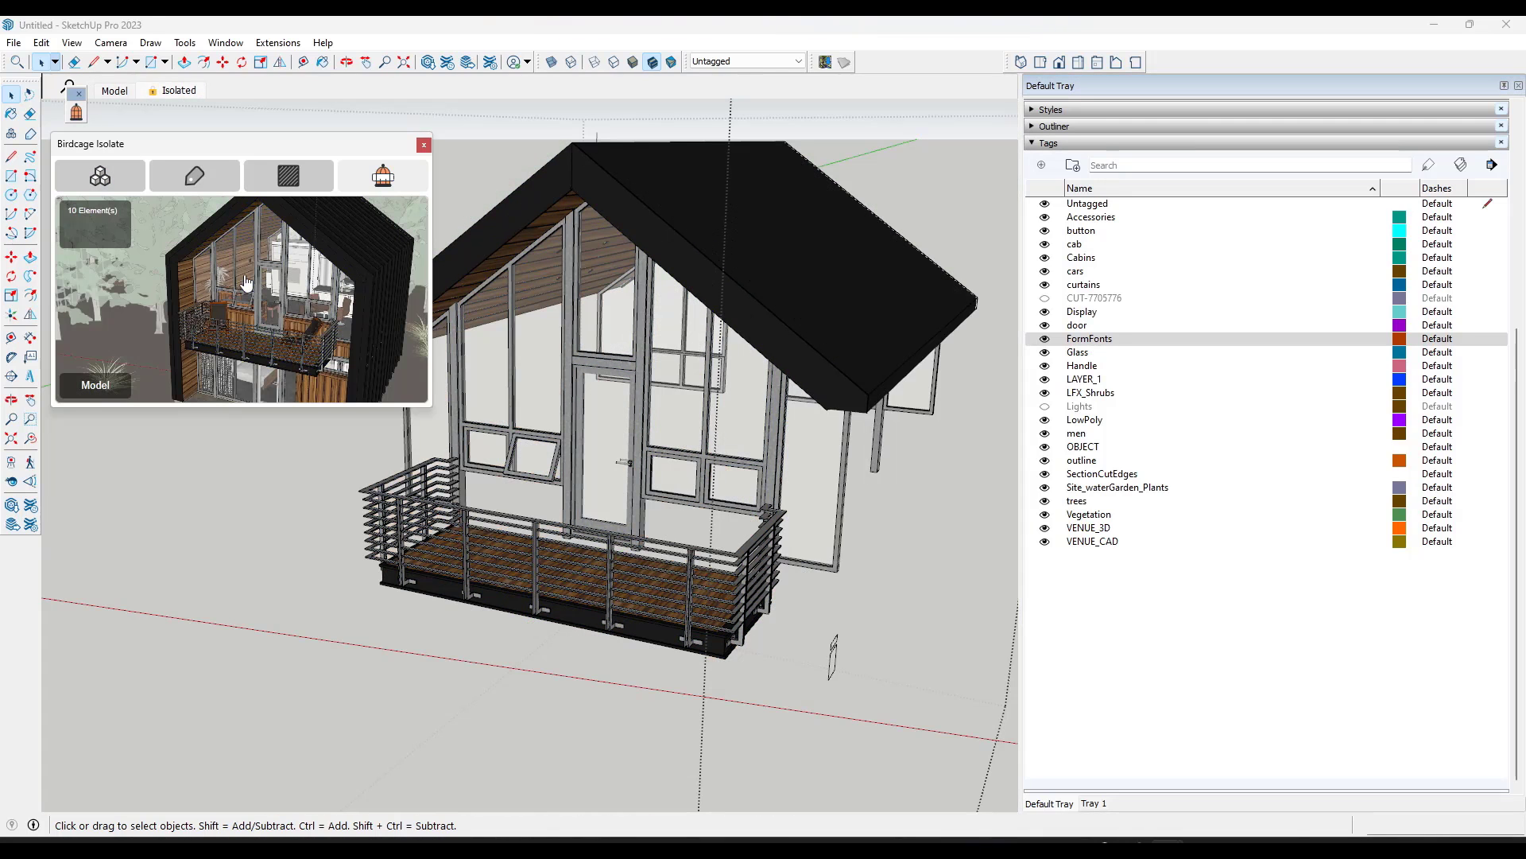
{"action": "left_click", "coordinate": [247, 282]}
{"action": "left_click", "coordinate": [246, 282]}
{"action": "left_click", "coordinate": [245, 282]}
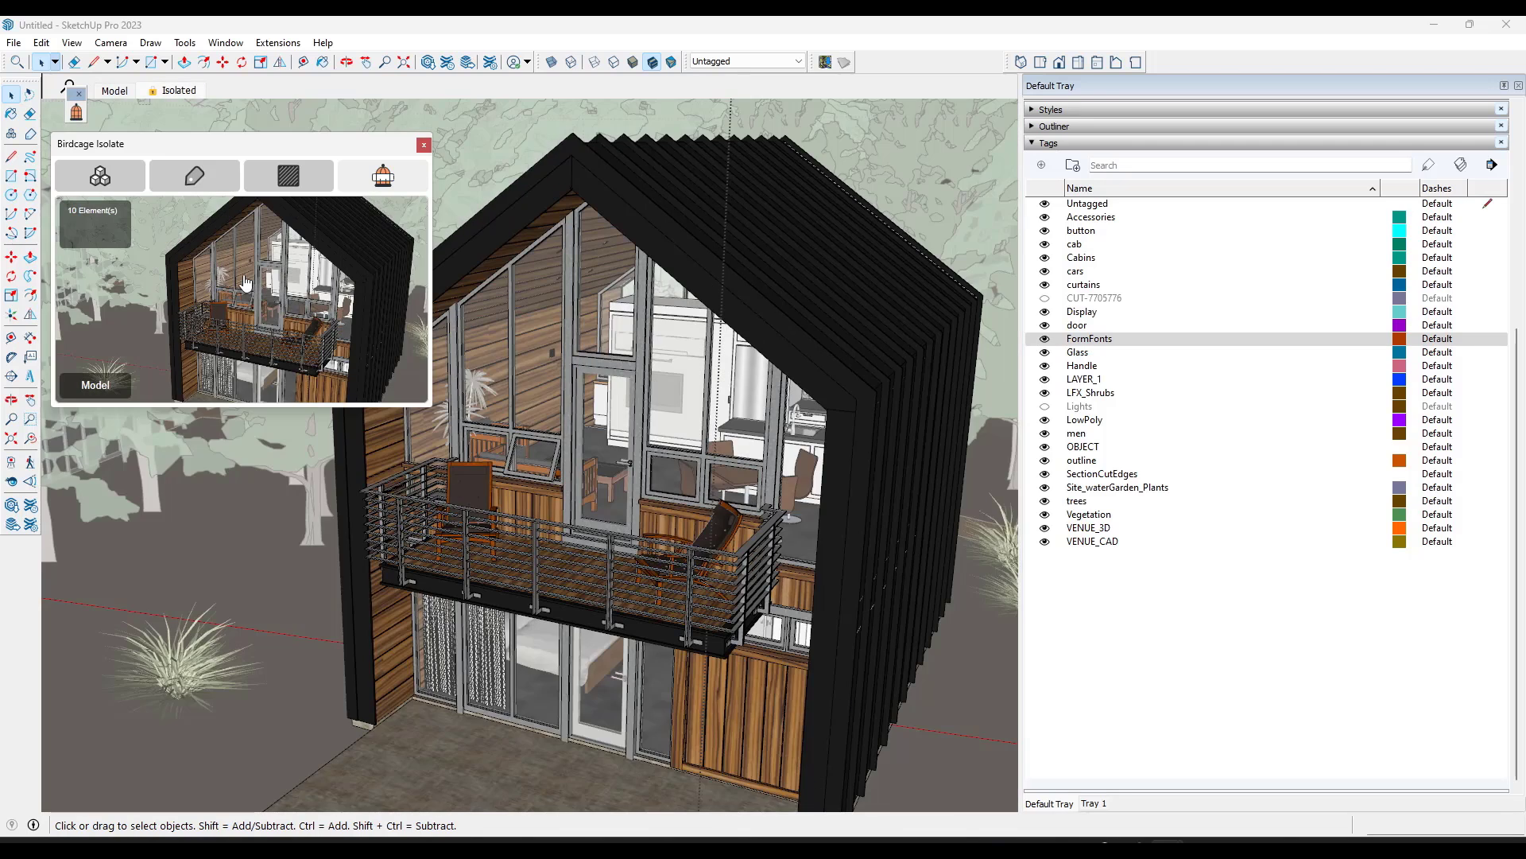
{"action": "left_click", "coordinate": [246, 283]}
{"action": "left_click", "coordinate": [246, 283]}
{"action": "left_click", "coordinate": [246, 282]}
{"action": "left_click", "coordinate": [247, 282]}
Step: Add both balcony chairs to the isolation
{"action": "left_click", "coordinate": [484, 476]}
{"action": "left_click", "coordinate": [722, 533], "text": "shift"}
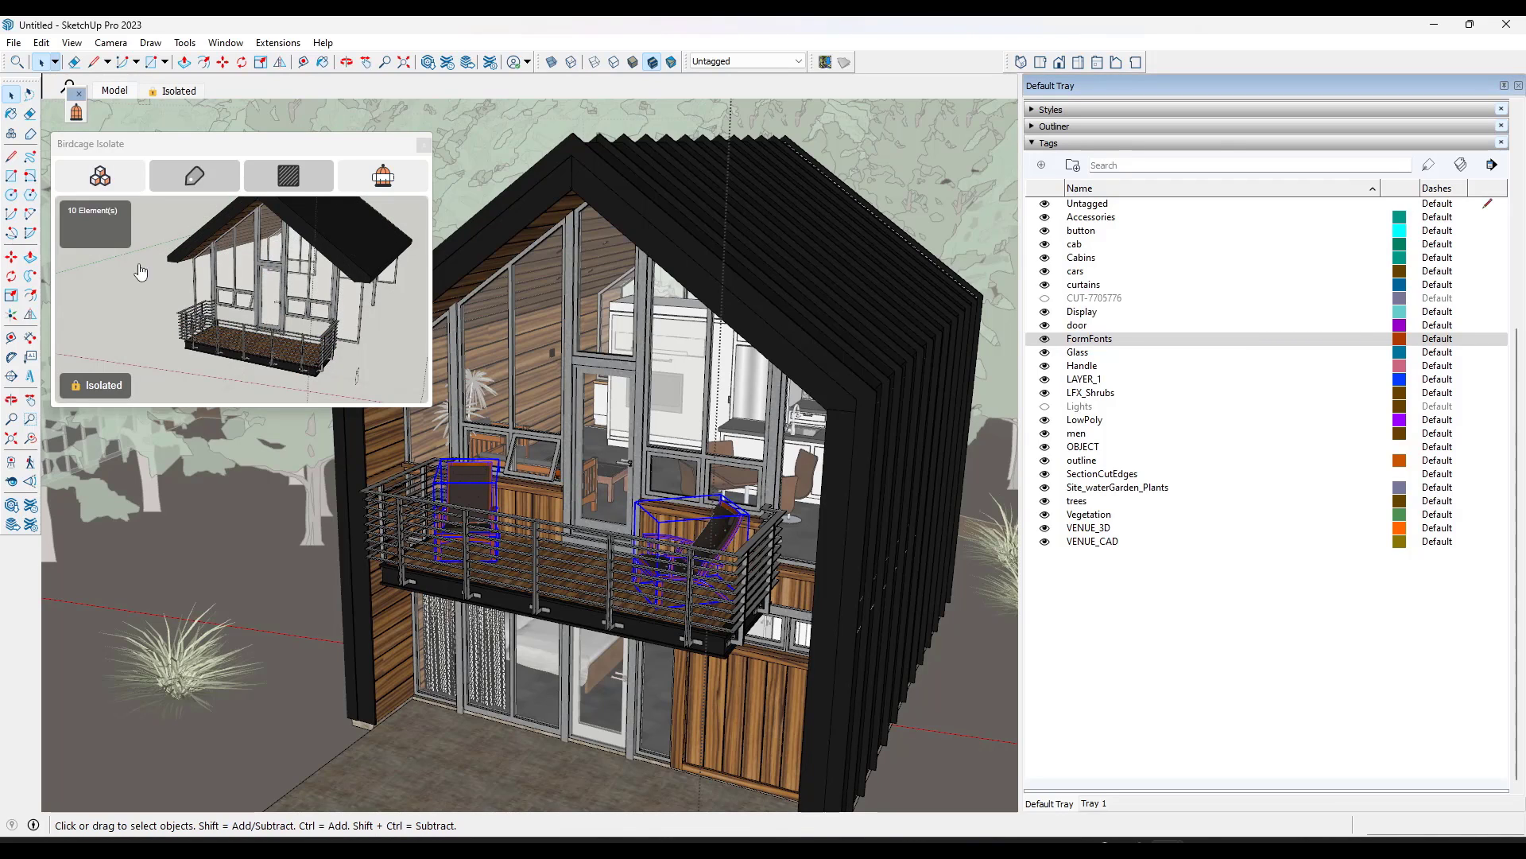
{"action": "left_click", "coordinate": [64, 183]}
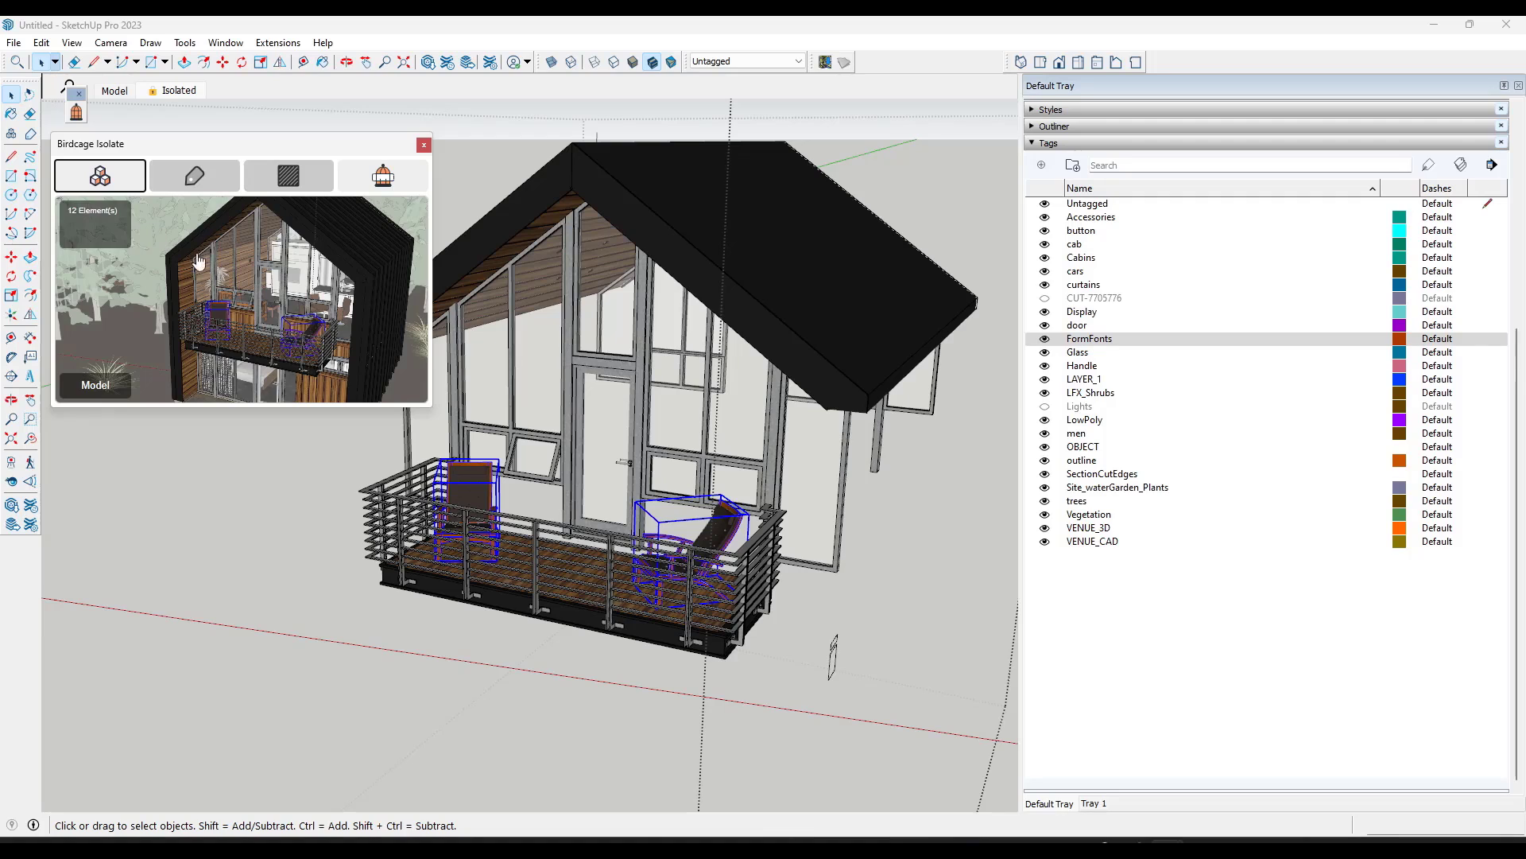
Step: From the full model view, add the patio chairs and table to the isolation
{"action": "left_click", "coordinate": [256, 289]}
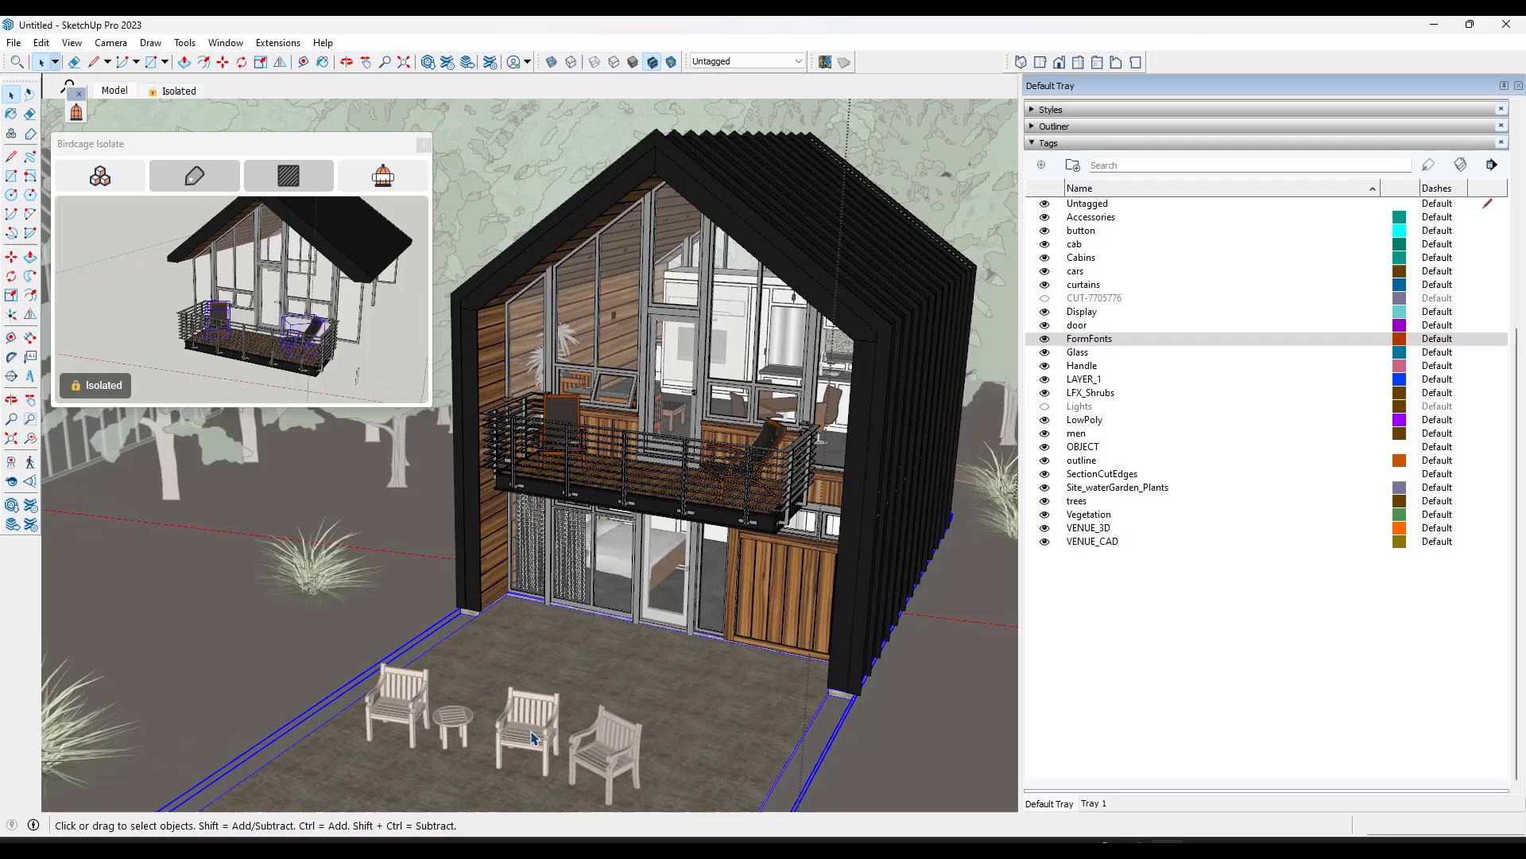
{"action": "left_click", "coordinate": [531, 738]}
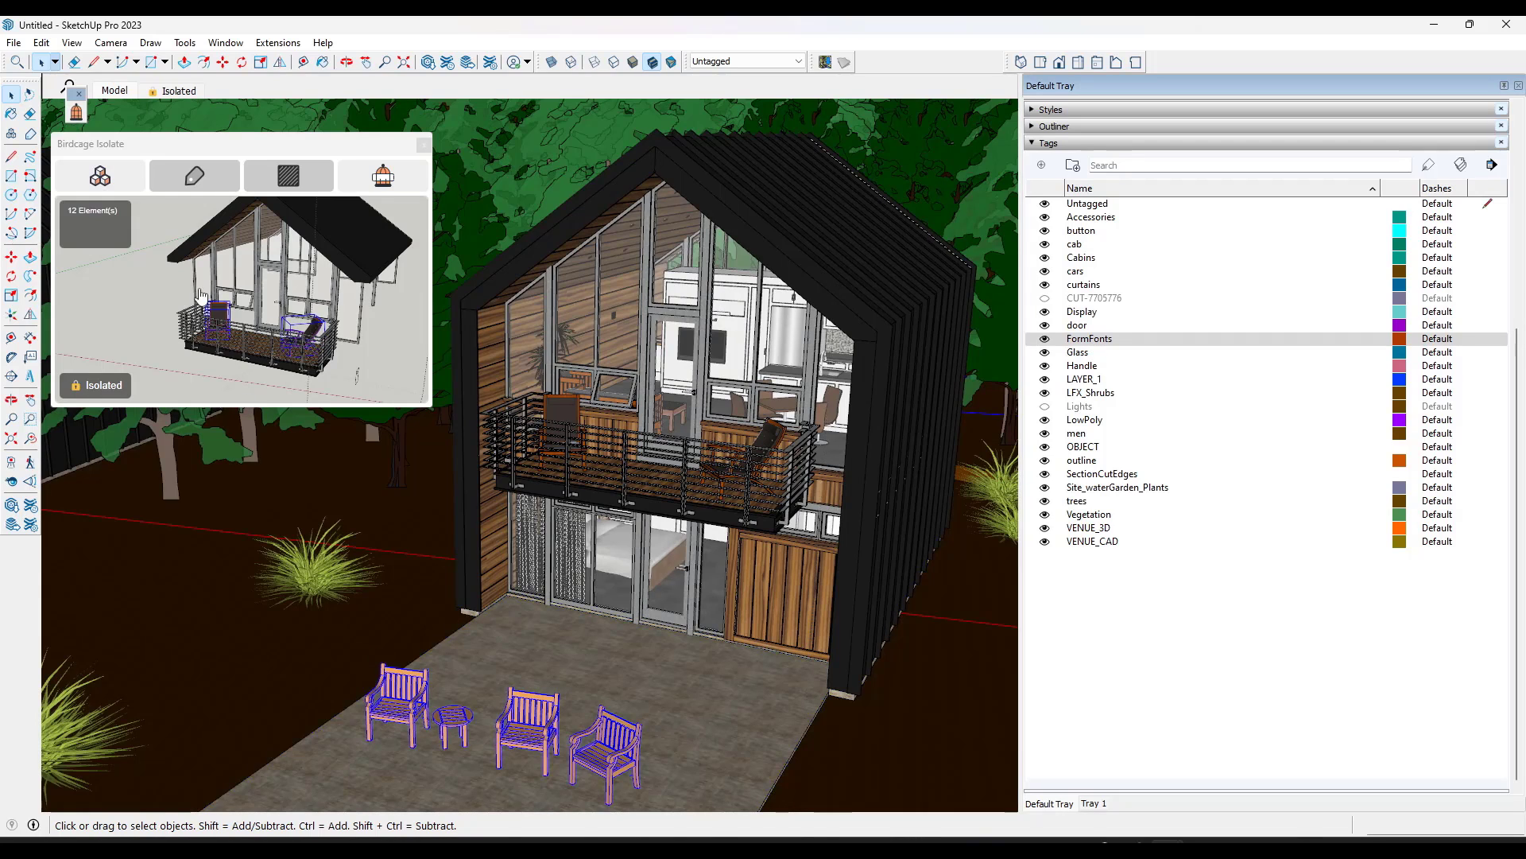
{"action": "left_click", "coordinate": [62, 179]}
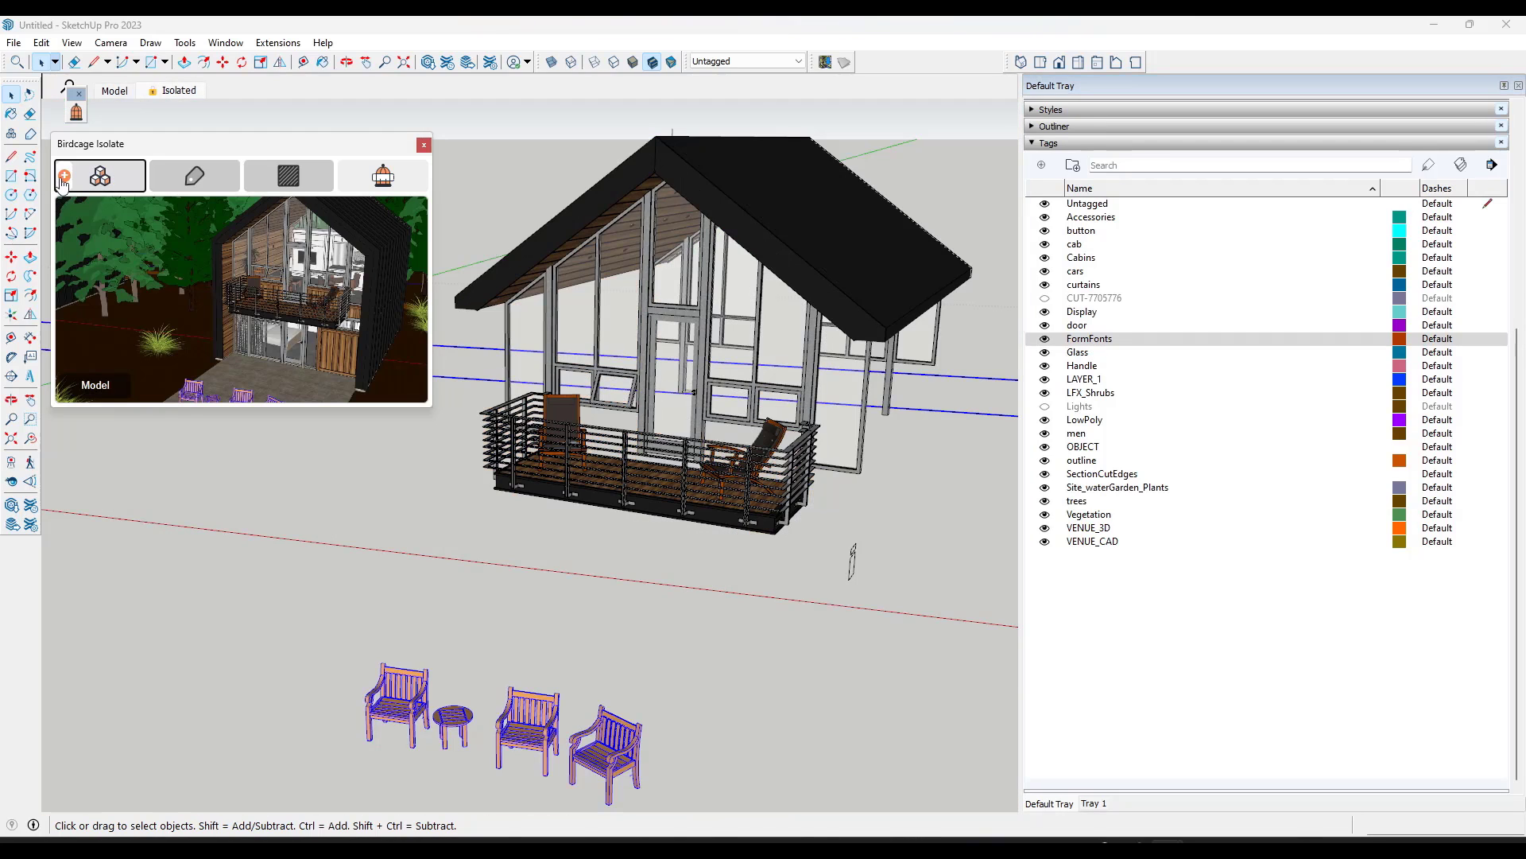
{"action": "scroll", "coordinate": [700, 310], "scroll_direction": "down", "scroll_amount": 2}
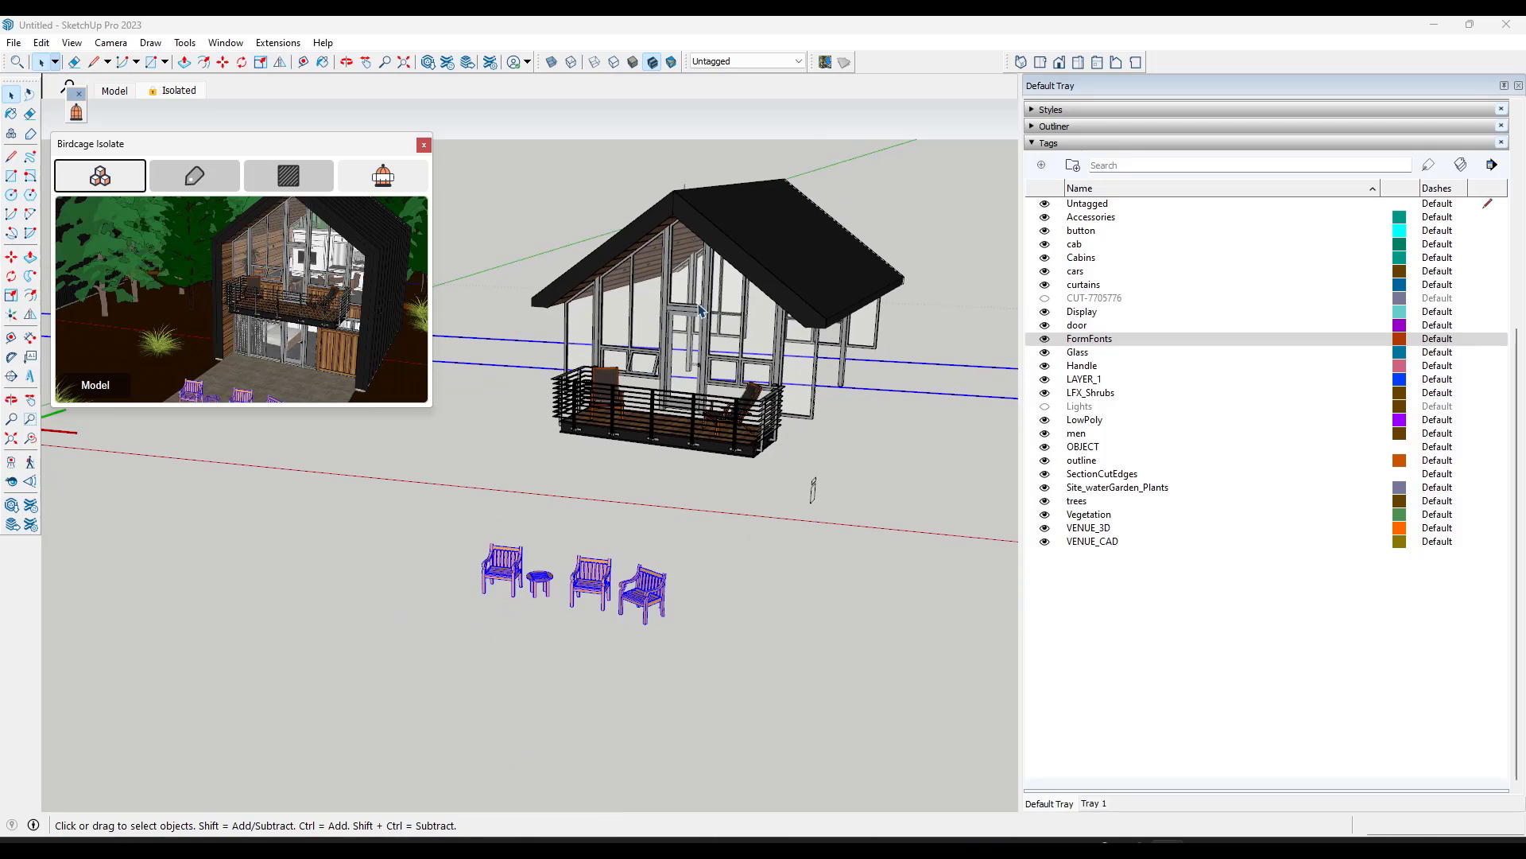
{"action": "scroll", "coordinate": [837, 487], "scroll_direction": "up", "scroll_amount": 1}
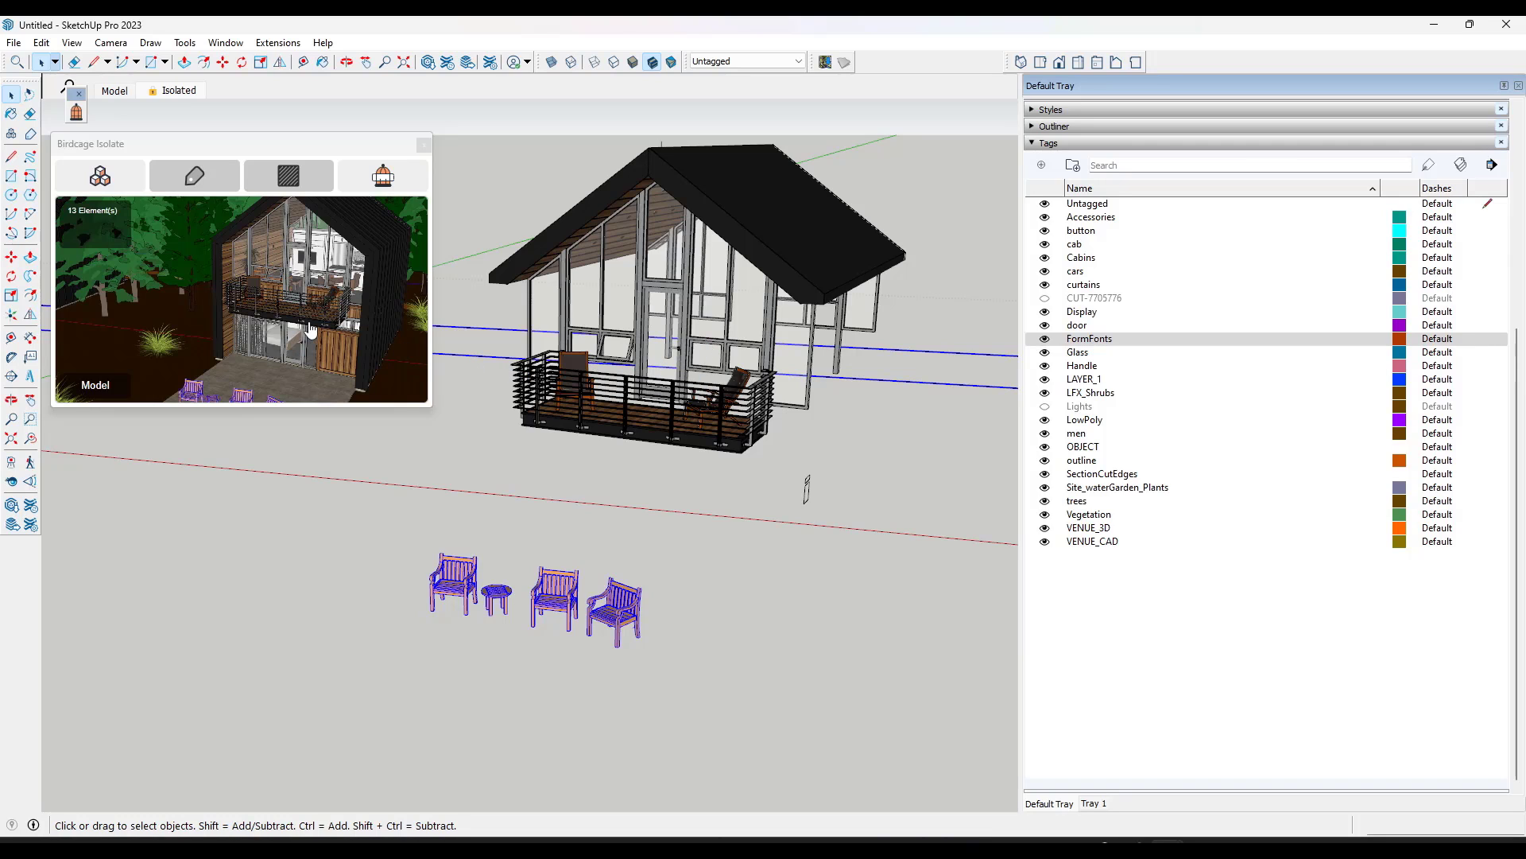
Step: End the isolation, answering Yes to 'End isolated?', and orbit around the restored wooded site
{"action": "scroll", "coordinate": [566, 418], "scroll_direction": "down", "scroll_amount": 1}
{"action": "scroll", "coordinate": [894, 358], "scroll_direction": "up", "scroll_amount": 2}
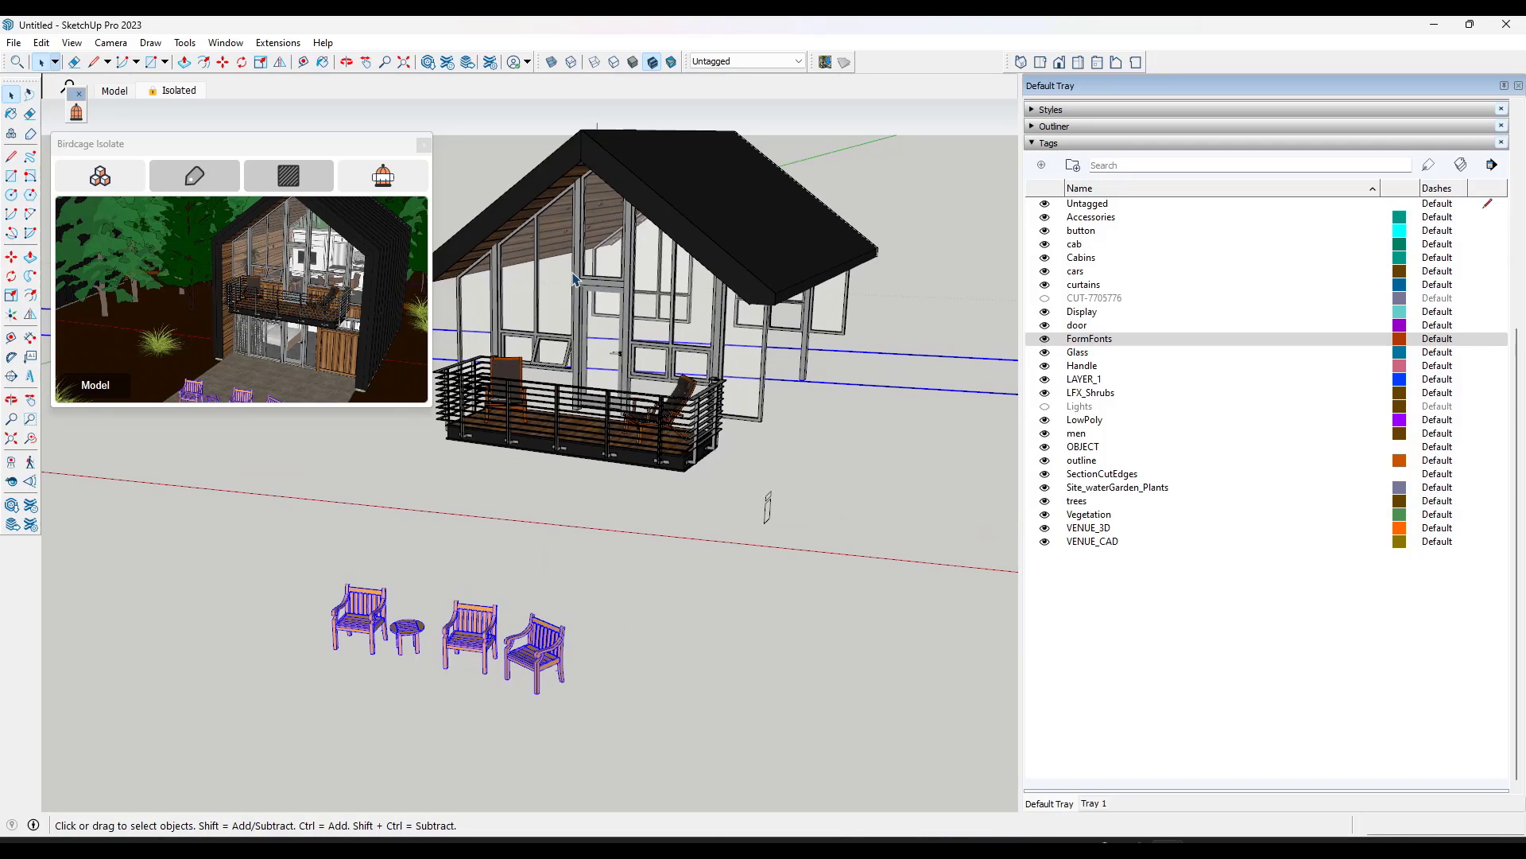
{"action": "left_click", "coordinate": [370, 179]}
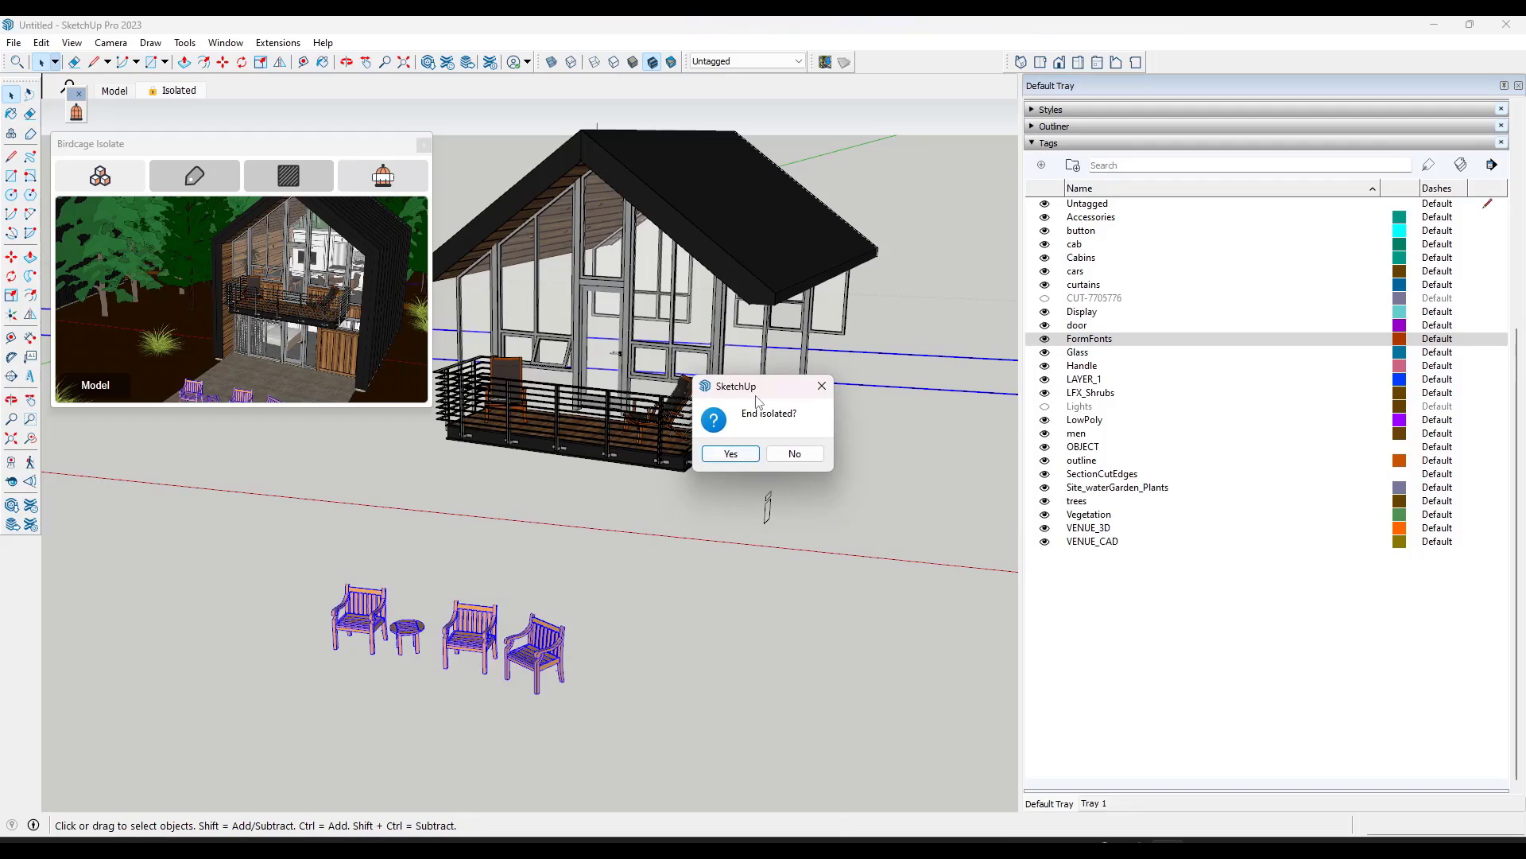
{"action": "left_click", "coordinate": [730, 454]}
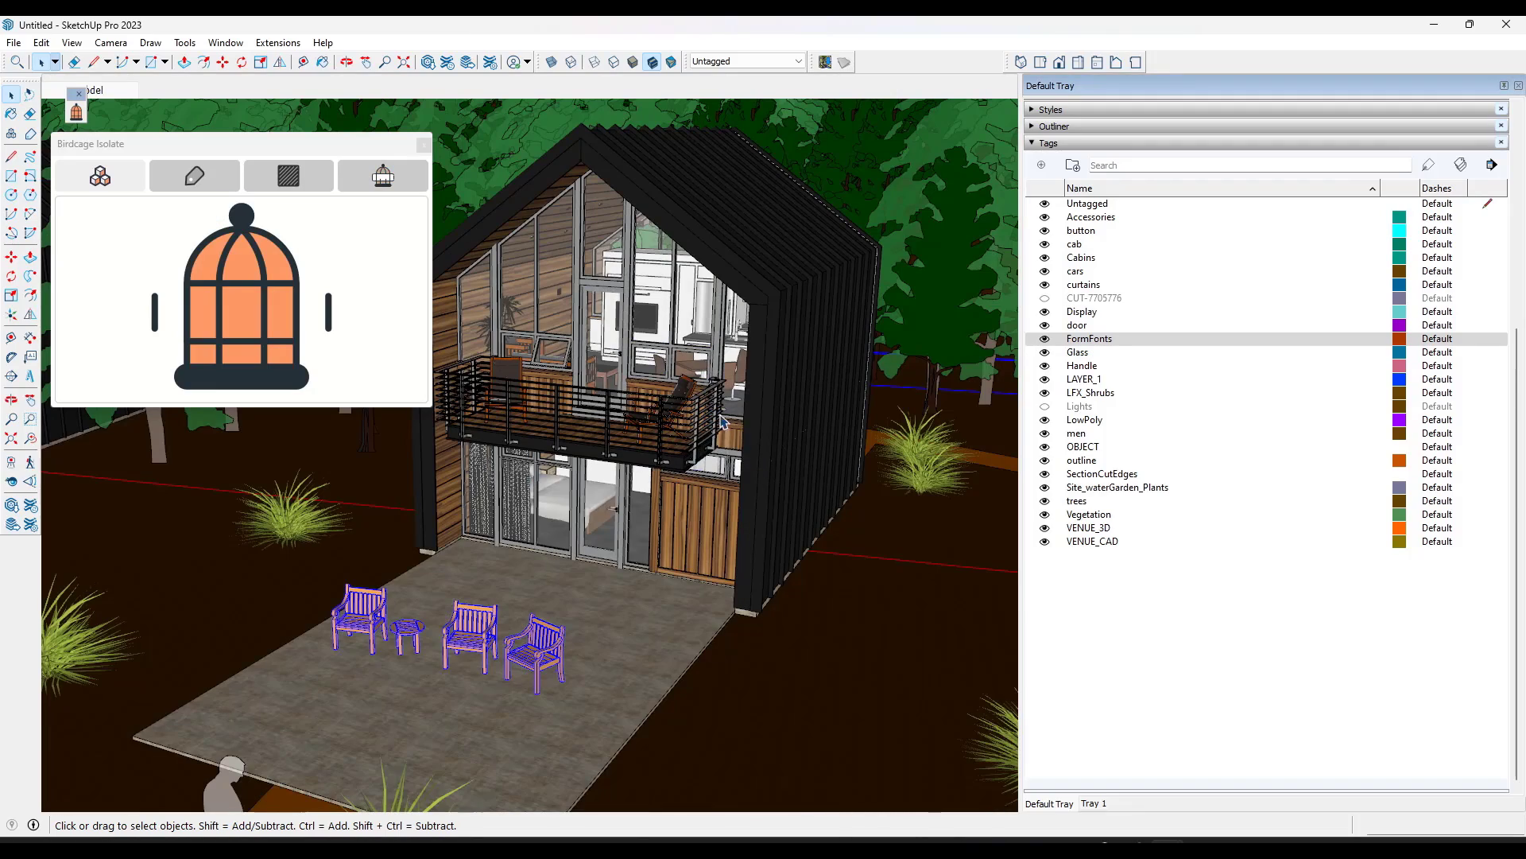
{"action": "middle_click_drag", "start_coordinate": [722, 421], "coordinate": [683, 409]}
{"action": "scroll", "coordinate": [692, 395], "scroll_direction": "down", "scroll_amount": 5}
{"action": "scroll", "coordinate": [682, 415], "scroll_direction": "up", "scroll_amount": 3}
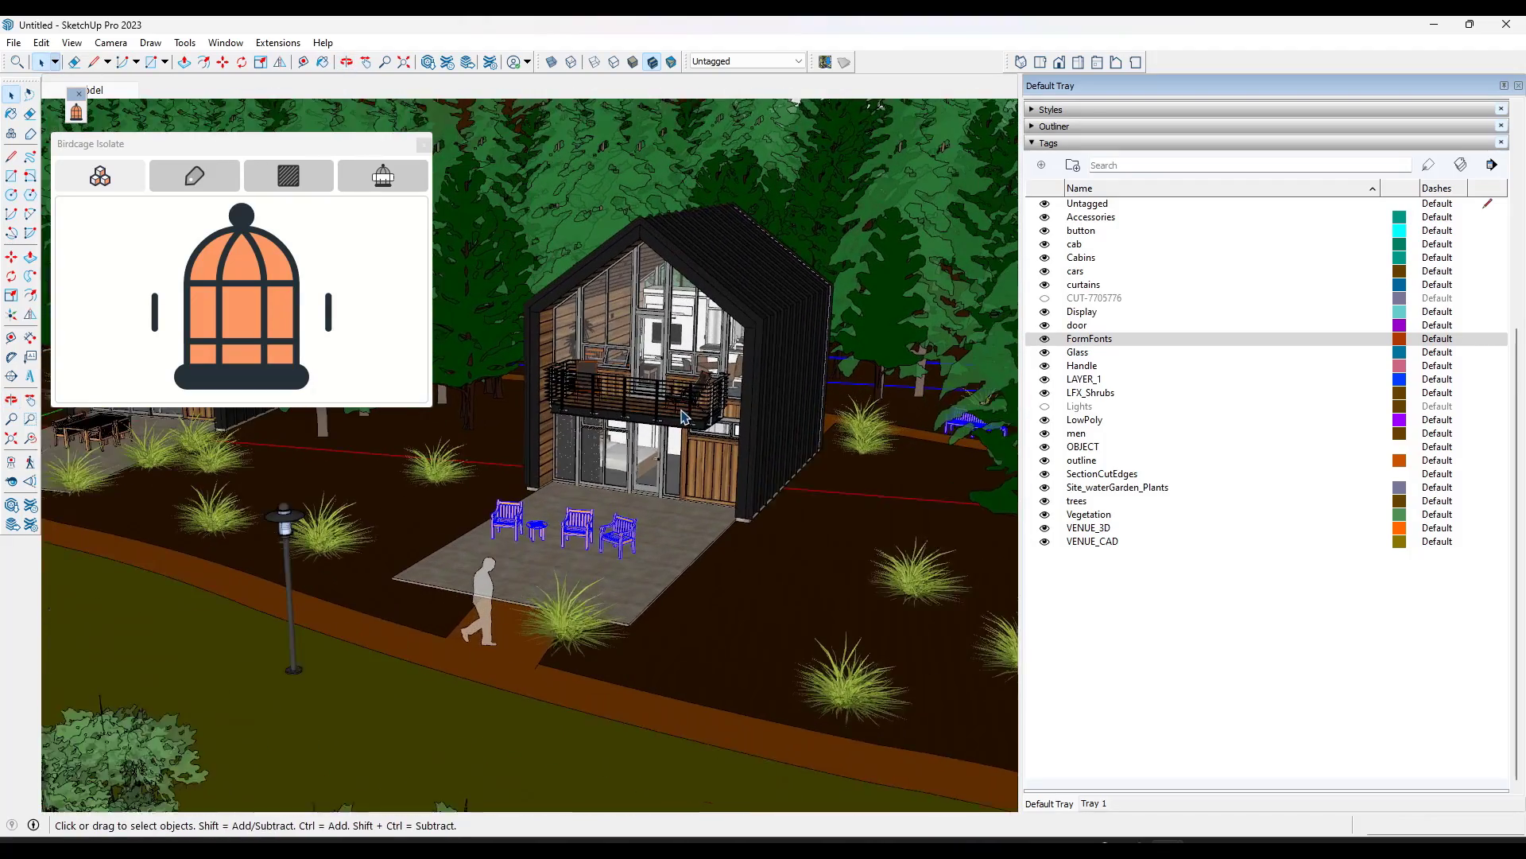
{"action": "scroll", "coordinate": [681, 415], "scroll_direction": "up", "scroll_amount": 1}
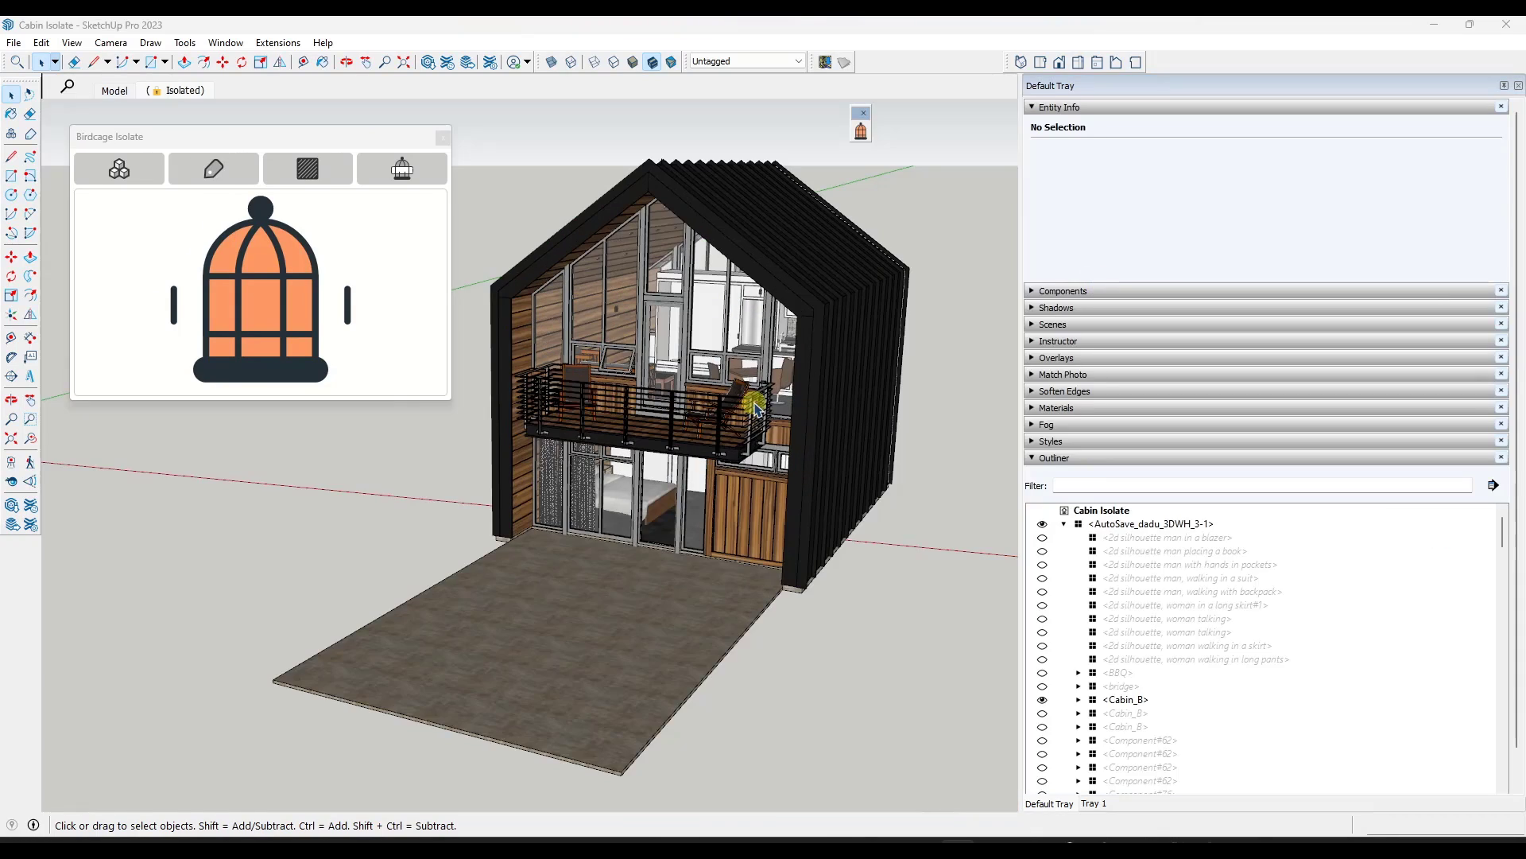
Step: Delete the Isolated scene from its tab's context menu and confirm with Yes
{"action": "middle_click_drag", "start_coordinate": [754, 408], "coordinate": [760, 413]}
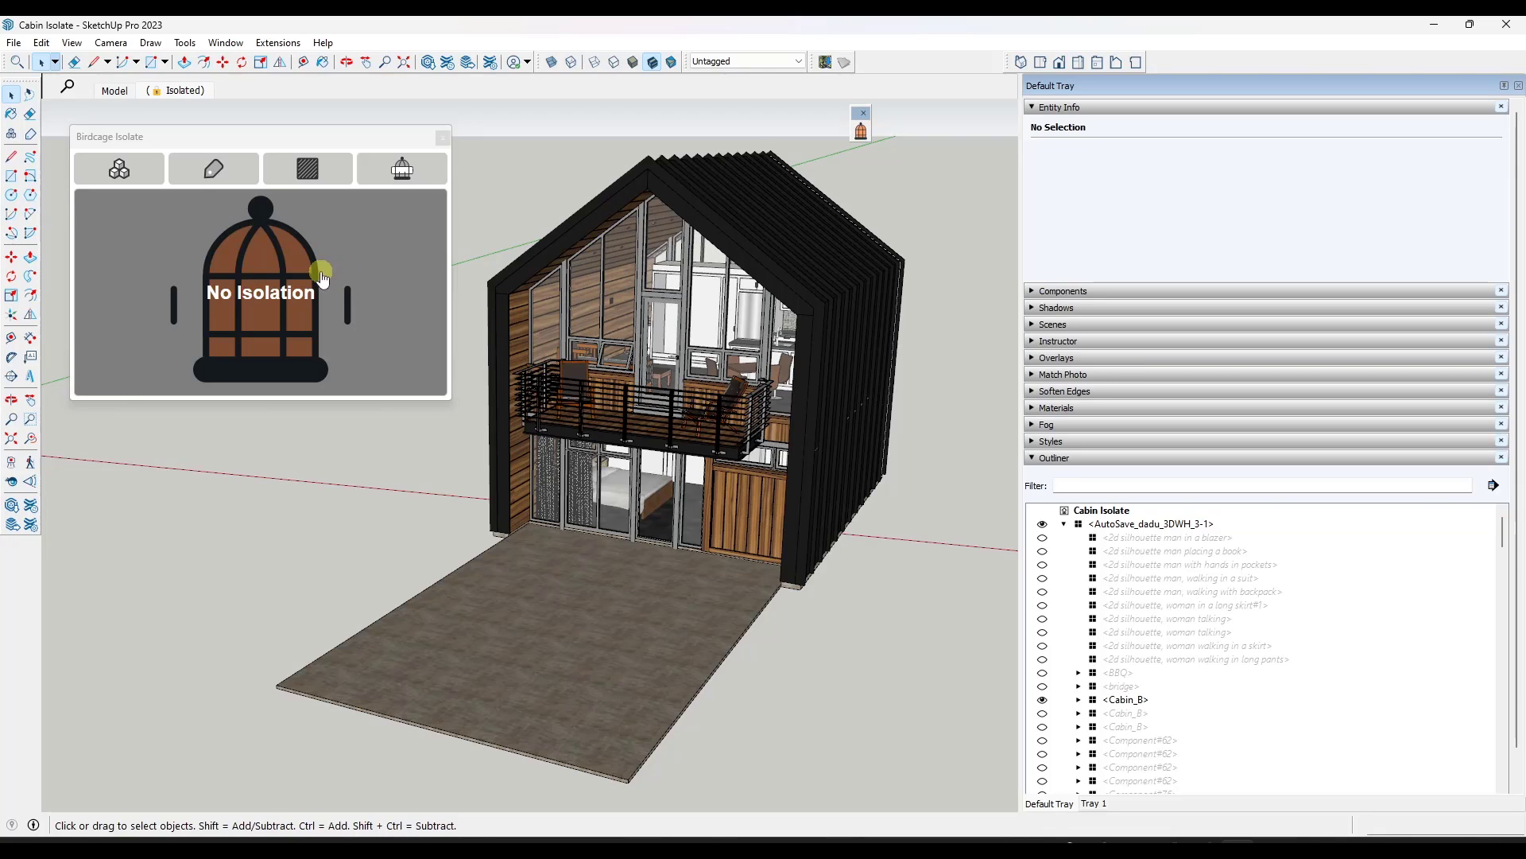
{"action": "left_click", "coordinate": [406, 172]}
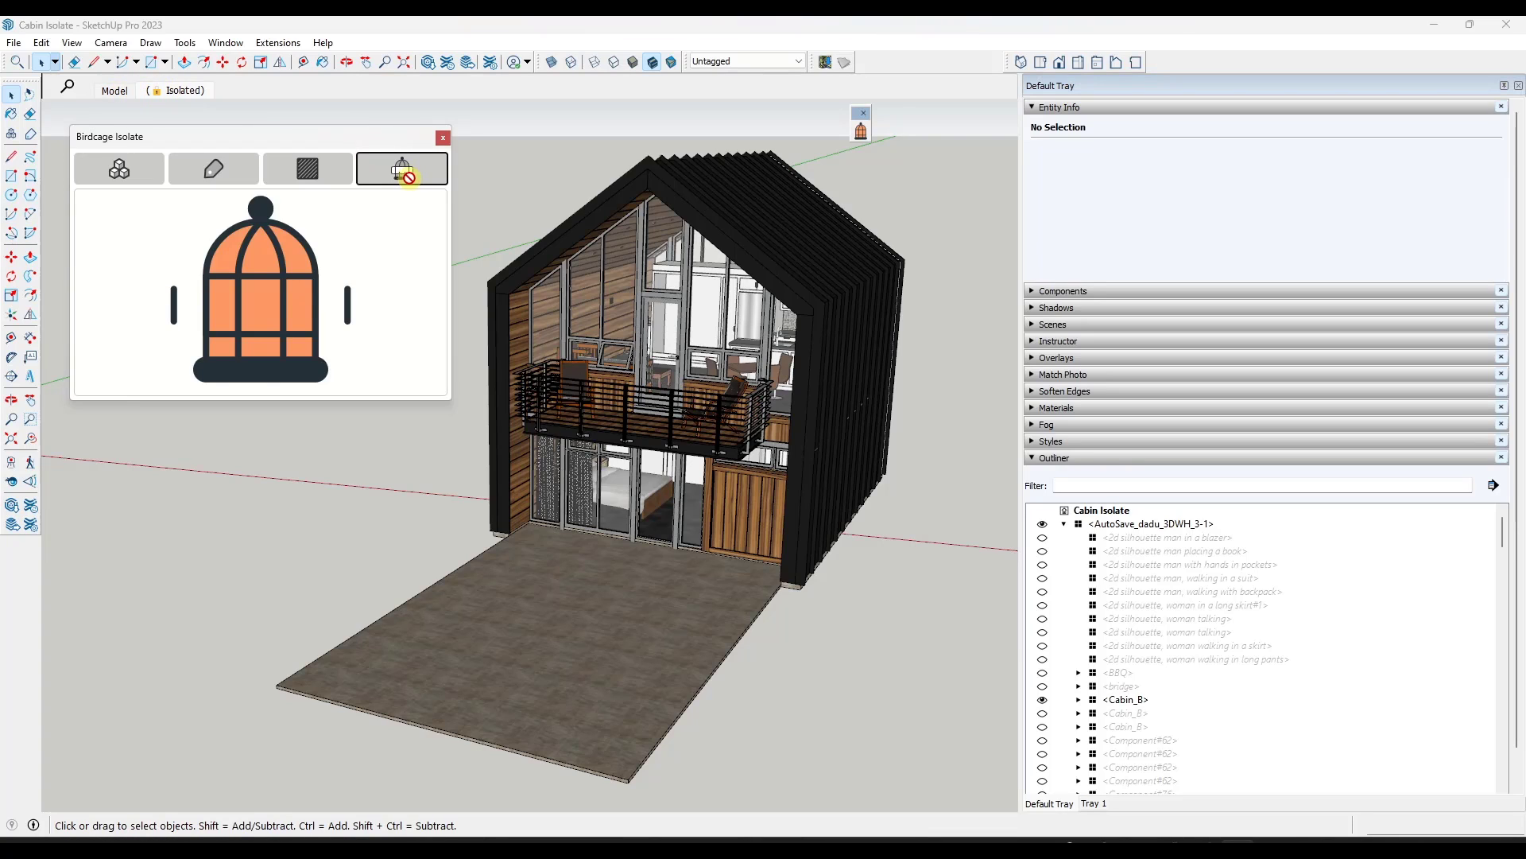
{"action": "right_click", "coordinate": [180, 93]}
{"action": "left_click", "coordinate": [210, 199]}
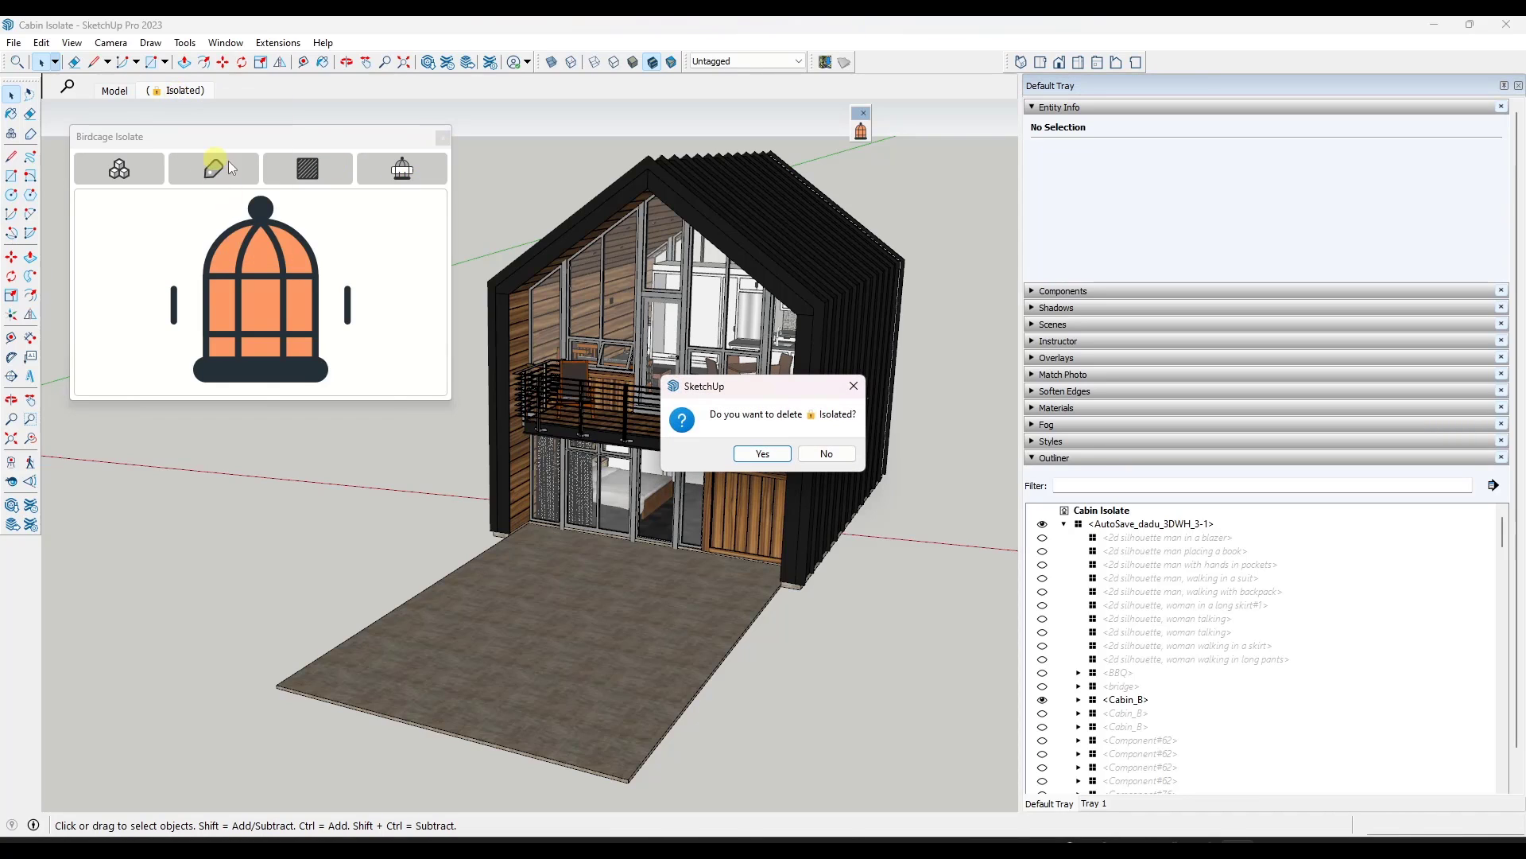
{"action": "left_click", "coordinate": [743, 457]}
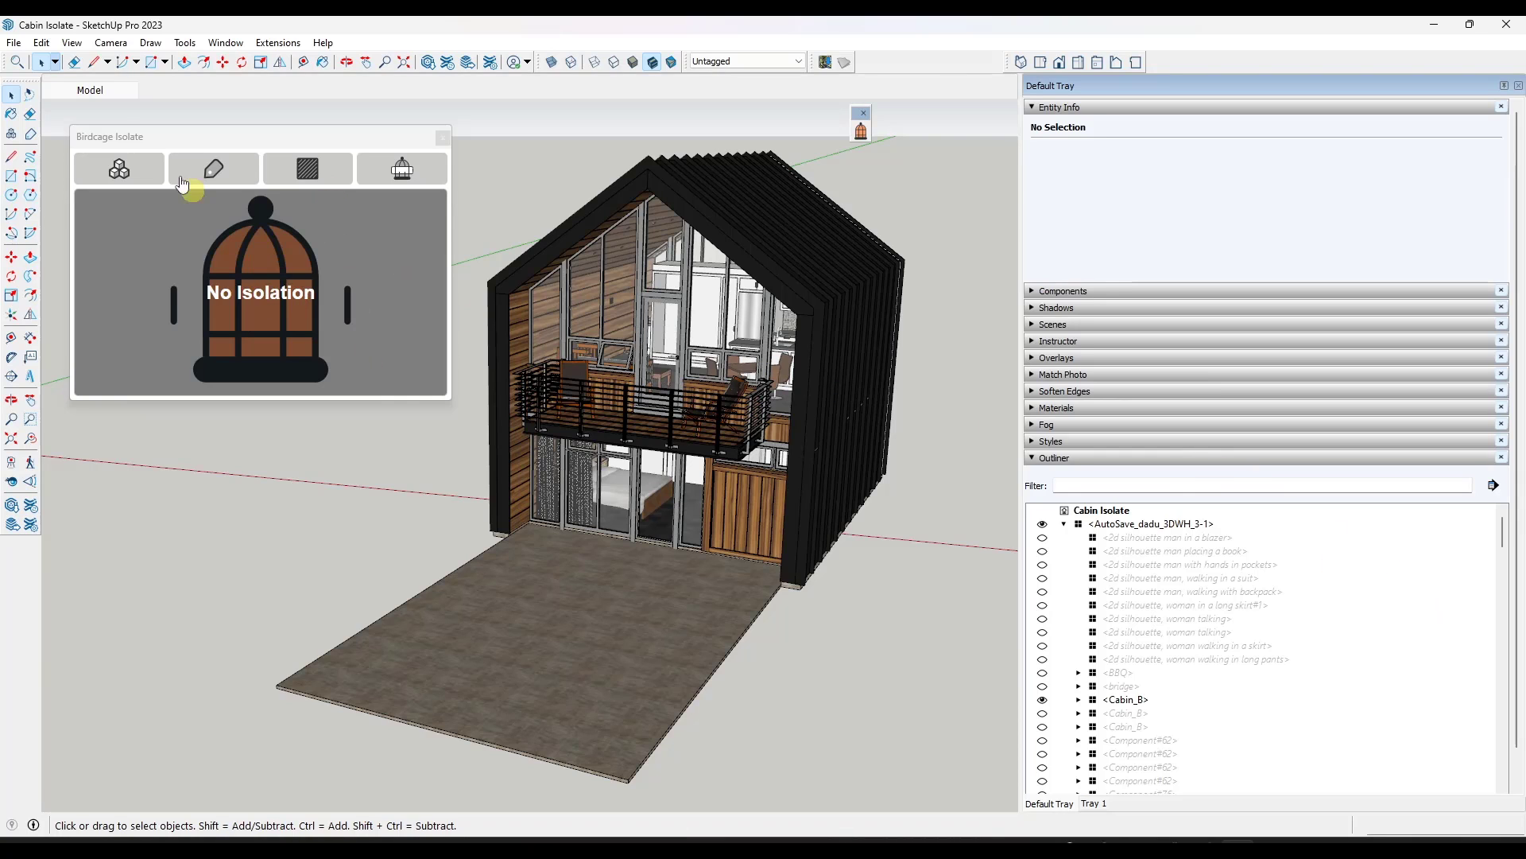
Step: In the Outliner, unhide the hidden objects from the silhouette man down to Skatter 10, then select Cabin_B
{"action": "middle_click_drag", "start_coordinate": [865, 379], "coordinate": [852, 371]}
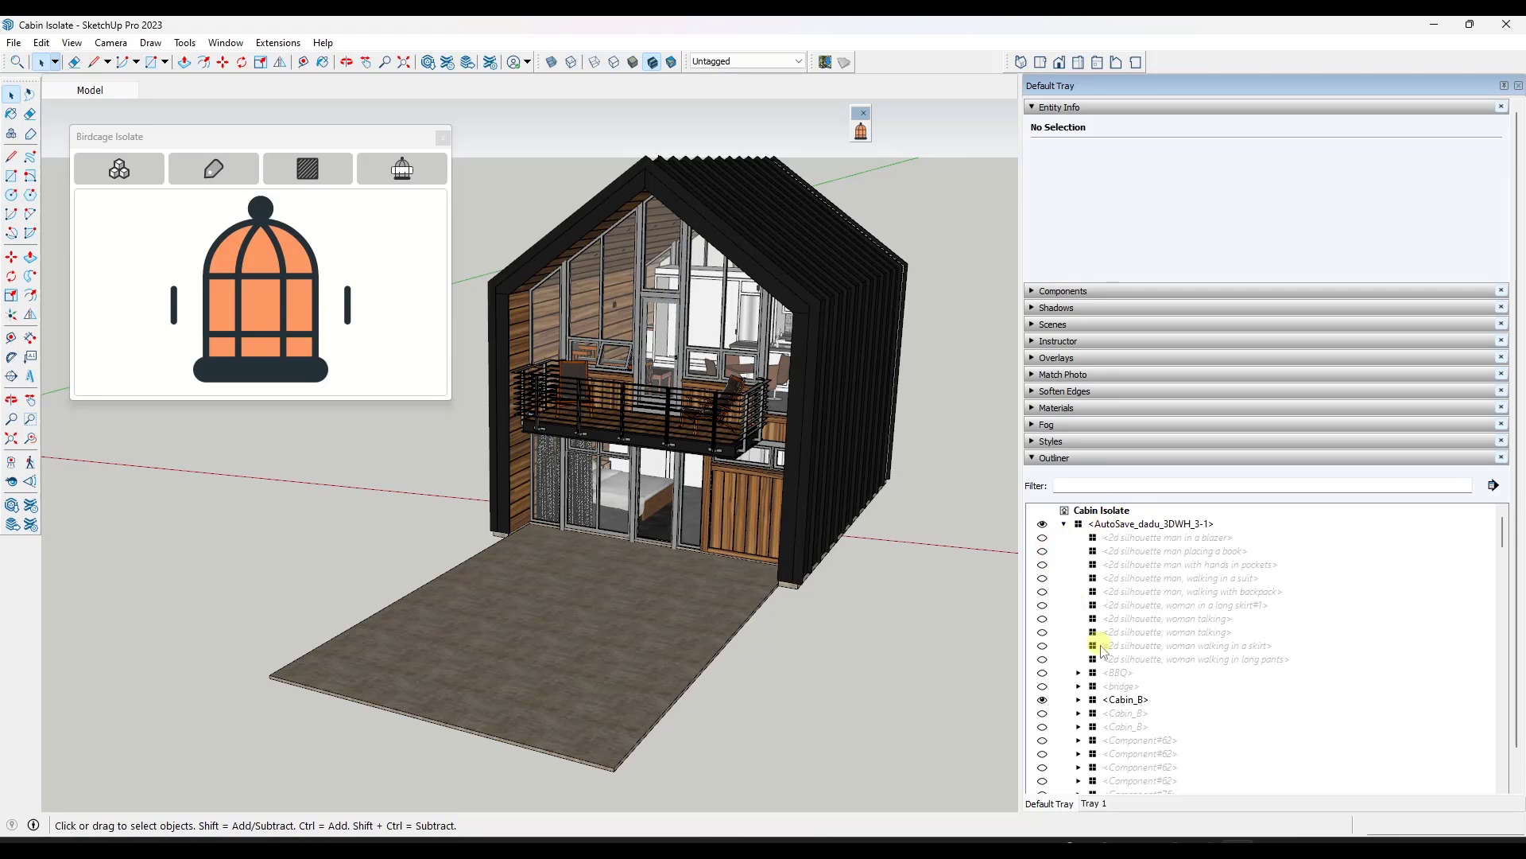
{"action": "left_click", "coordinate": [1139, 539]}
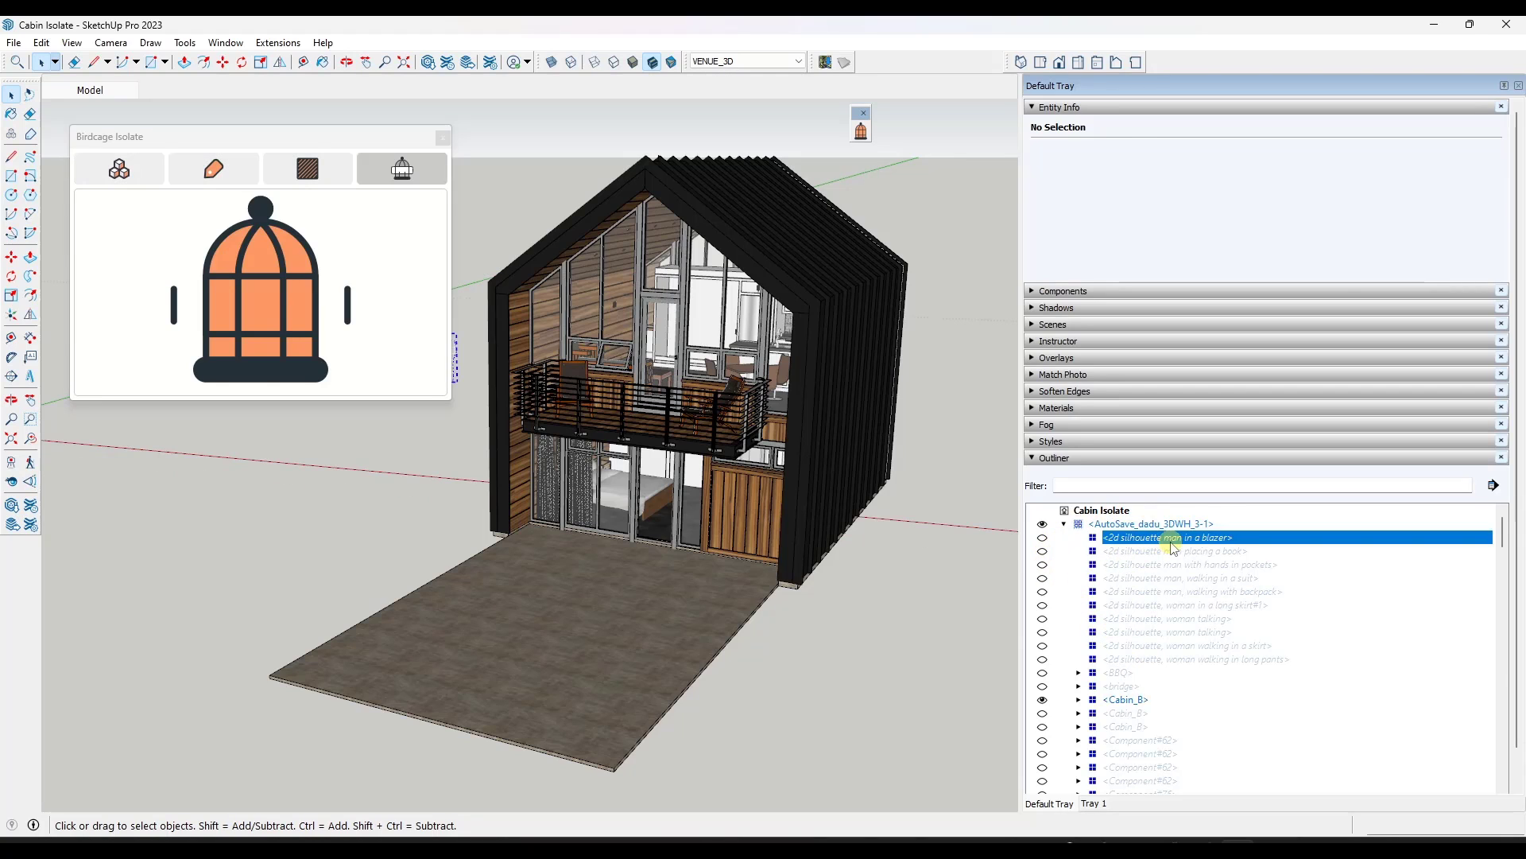
{"action": "scroll", "coordinate": [1399, 497], "scroll_direction": "down", "scroll_amount": 3}
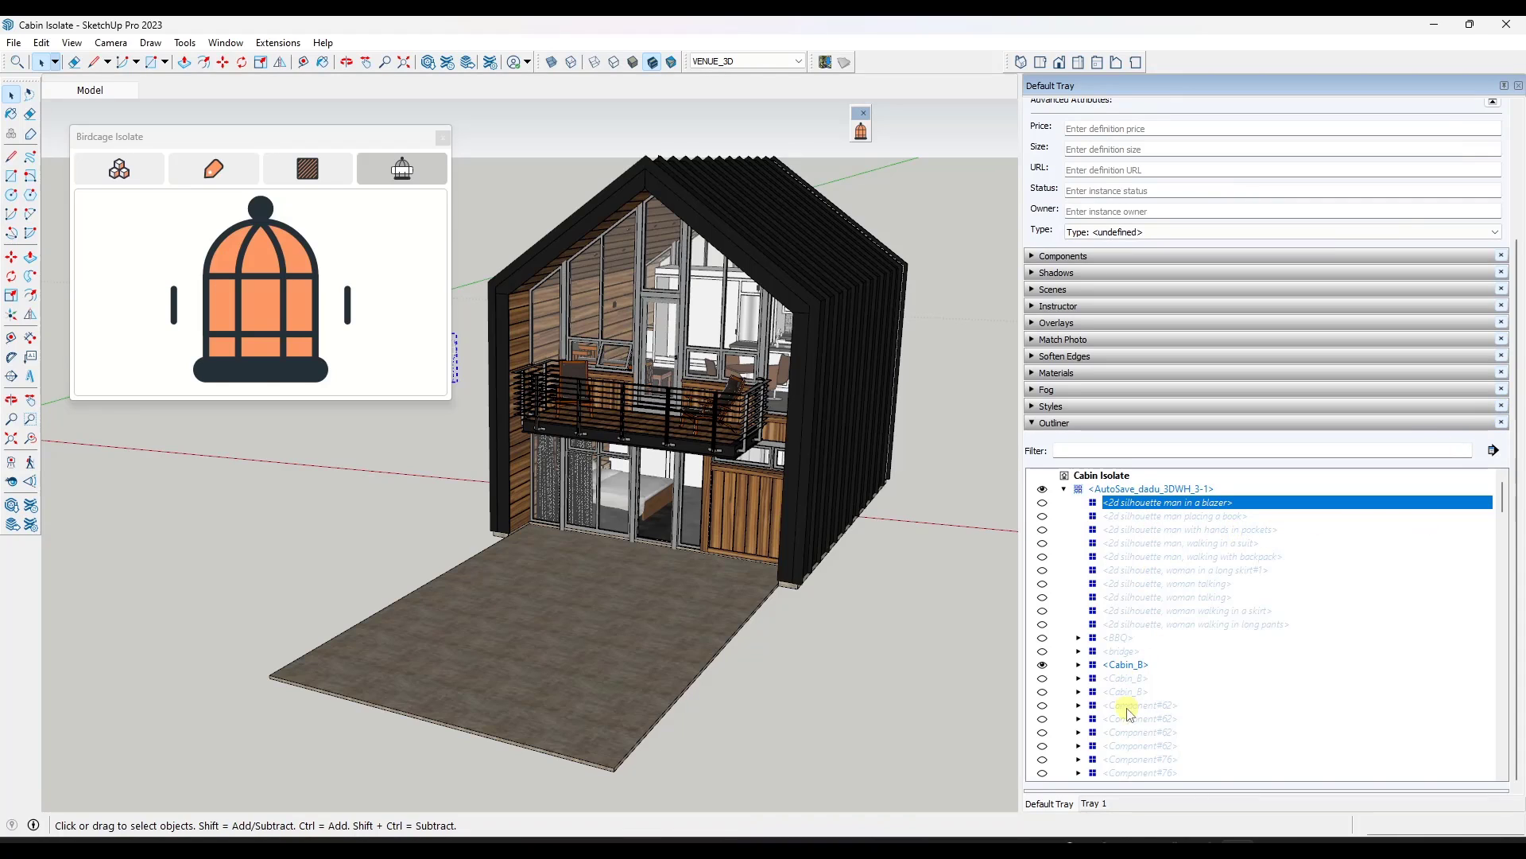
{"action": "left_click_drag", "start_coordinate": [1505, 499], "coordinate": [1505, 764]}
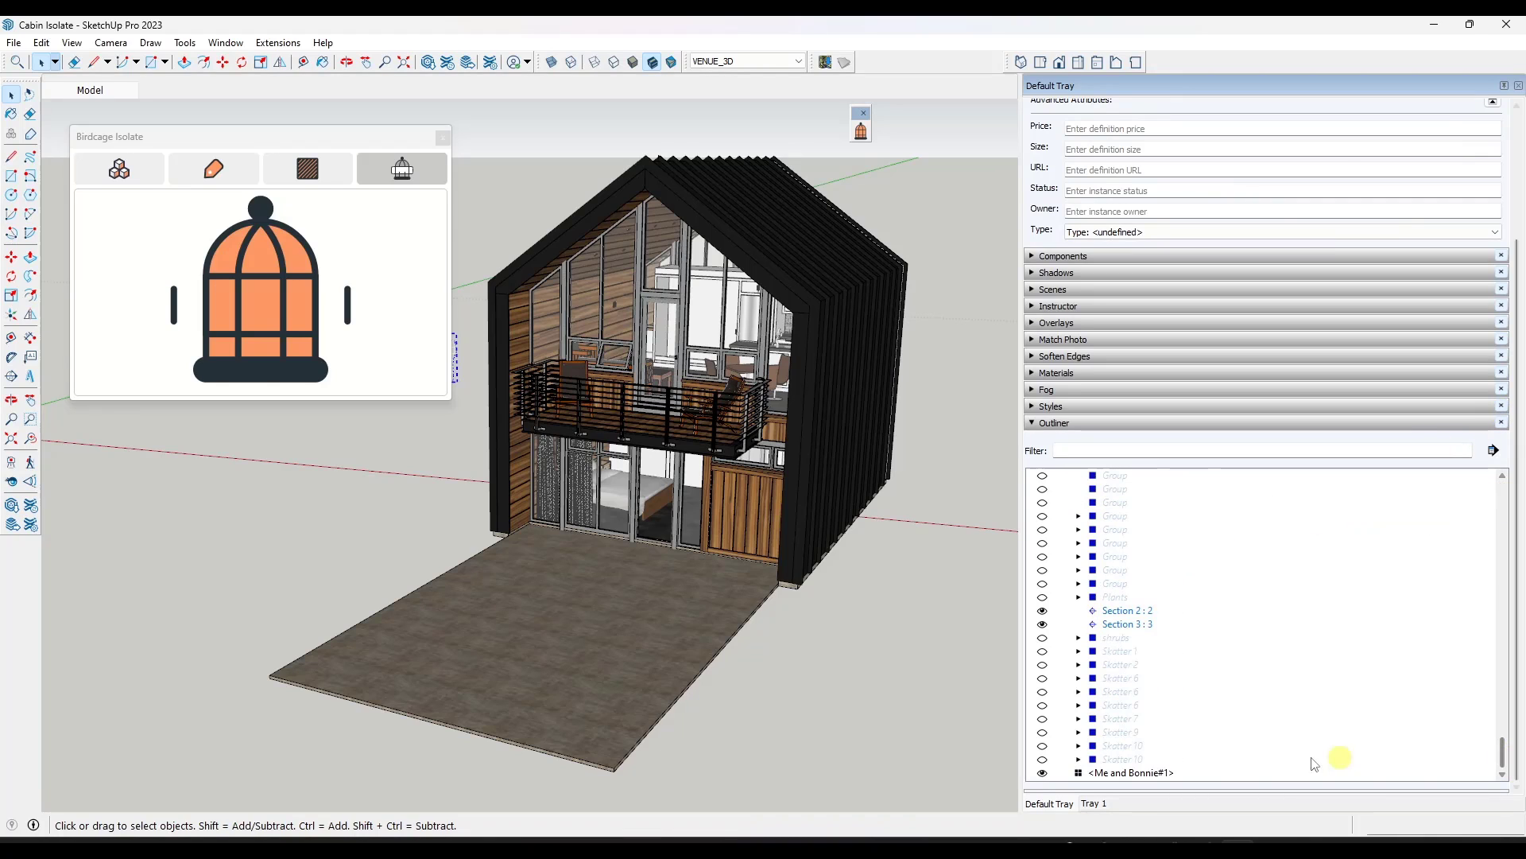
{"action": "left_click", "coordinate": [1124, 759], "text": "shift"}
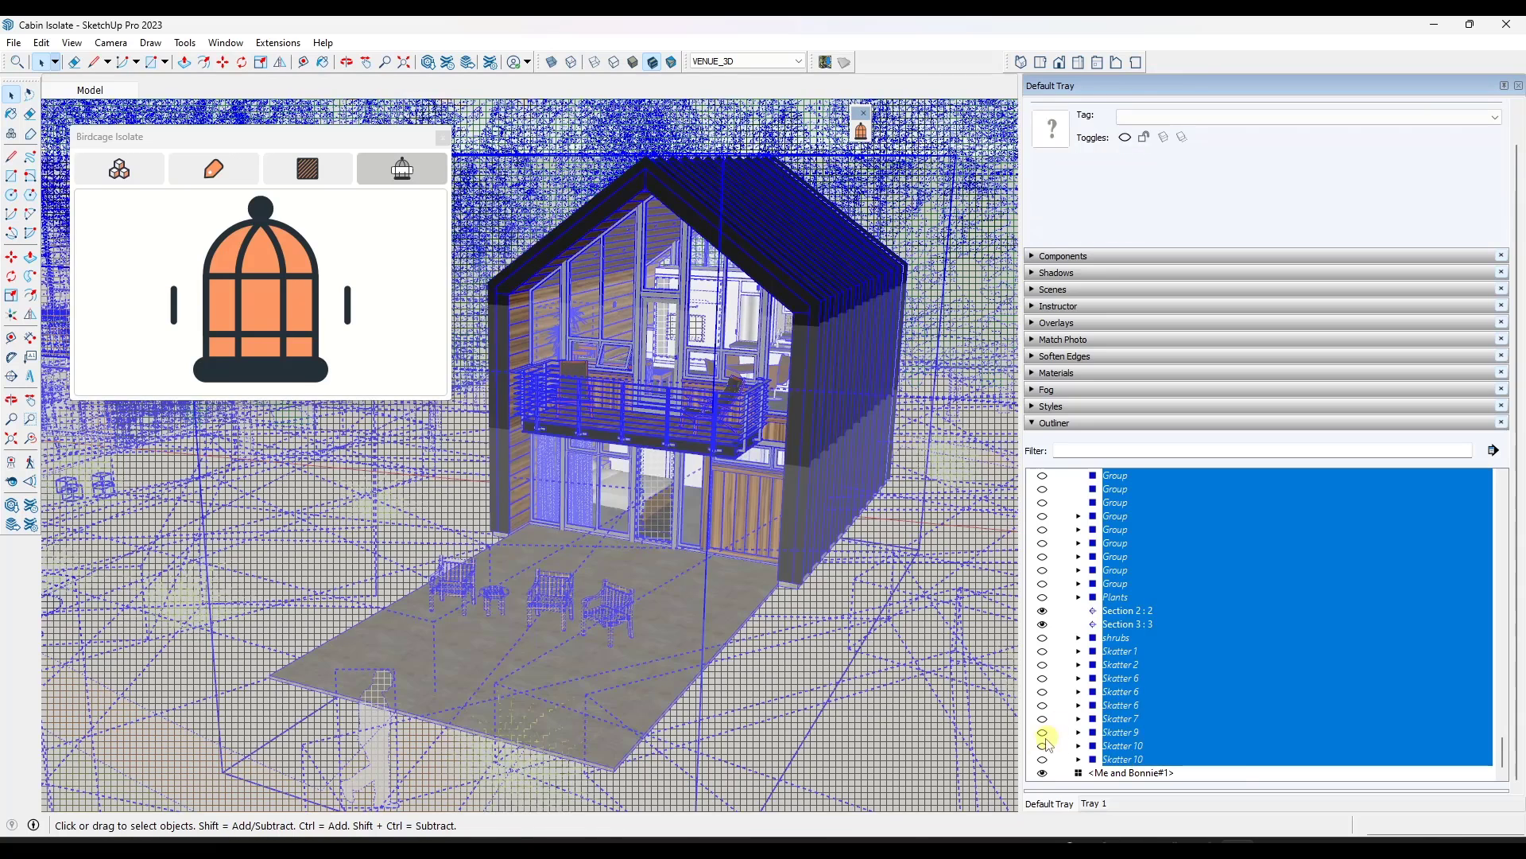
{"action": "left_click", "coordinate": [1042, 761]}
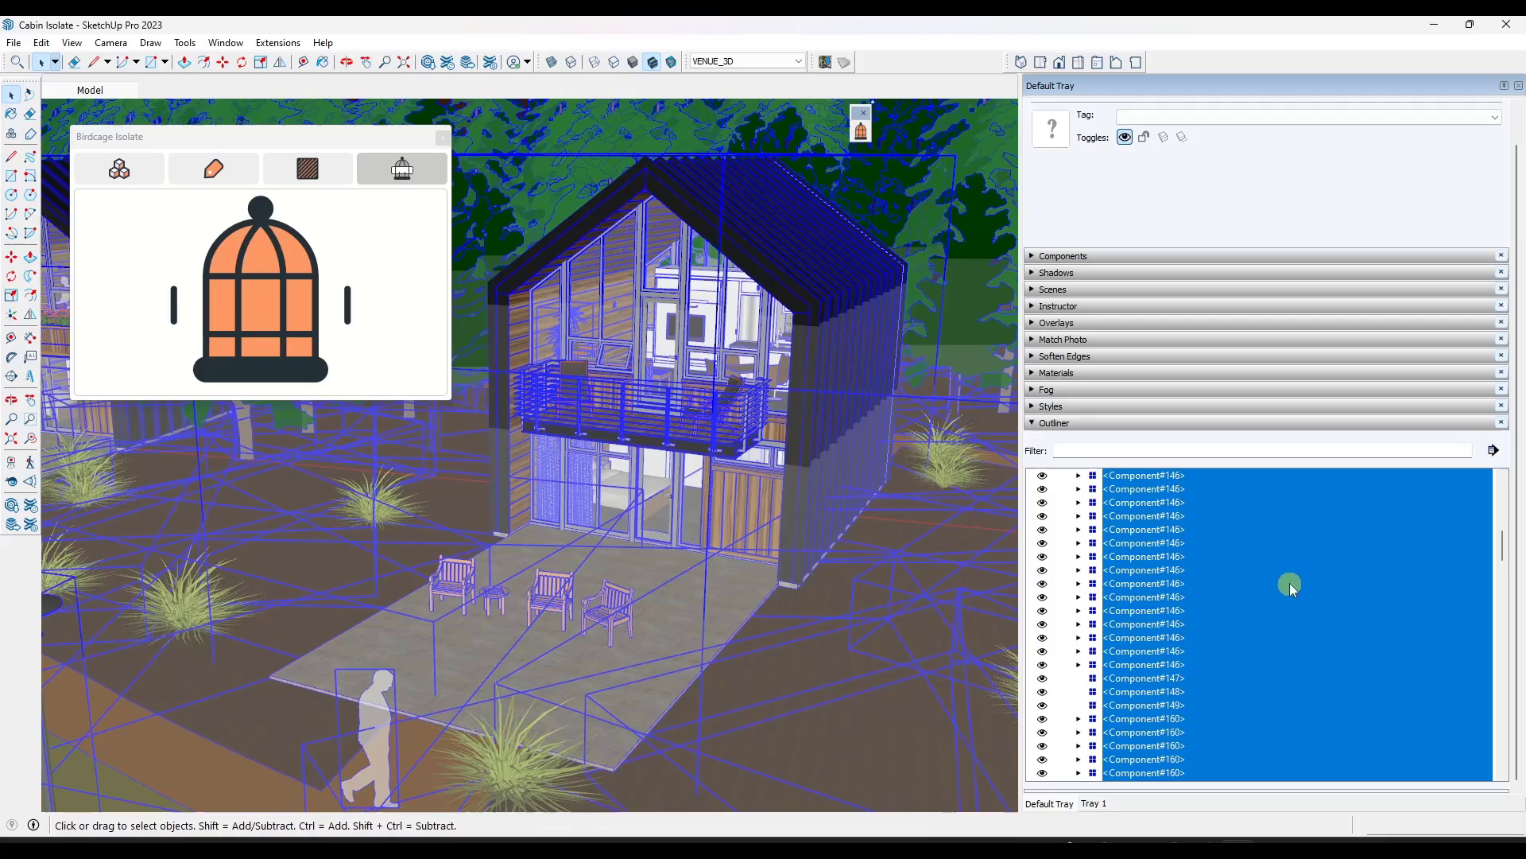
{"action": "left_click", "coordinate": [736, 213]}
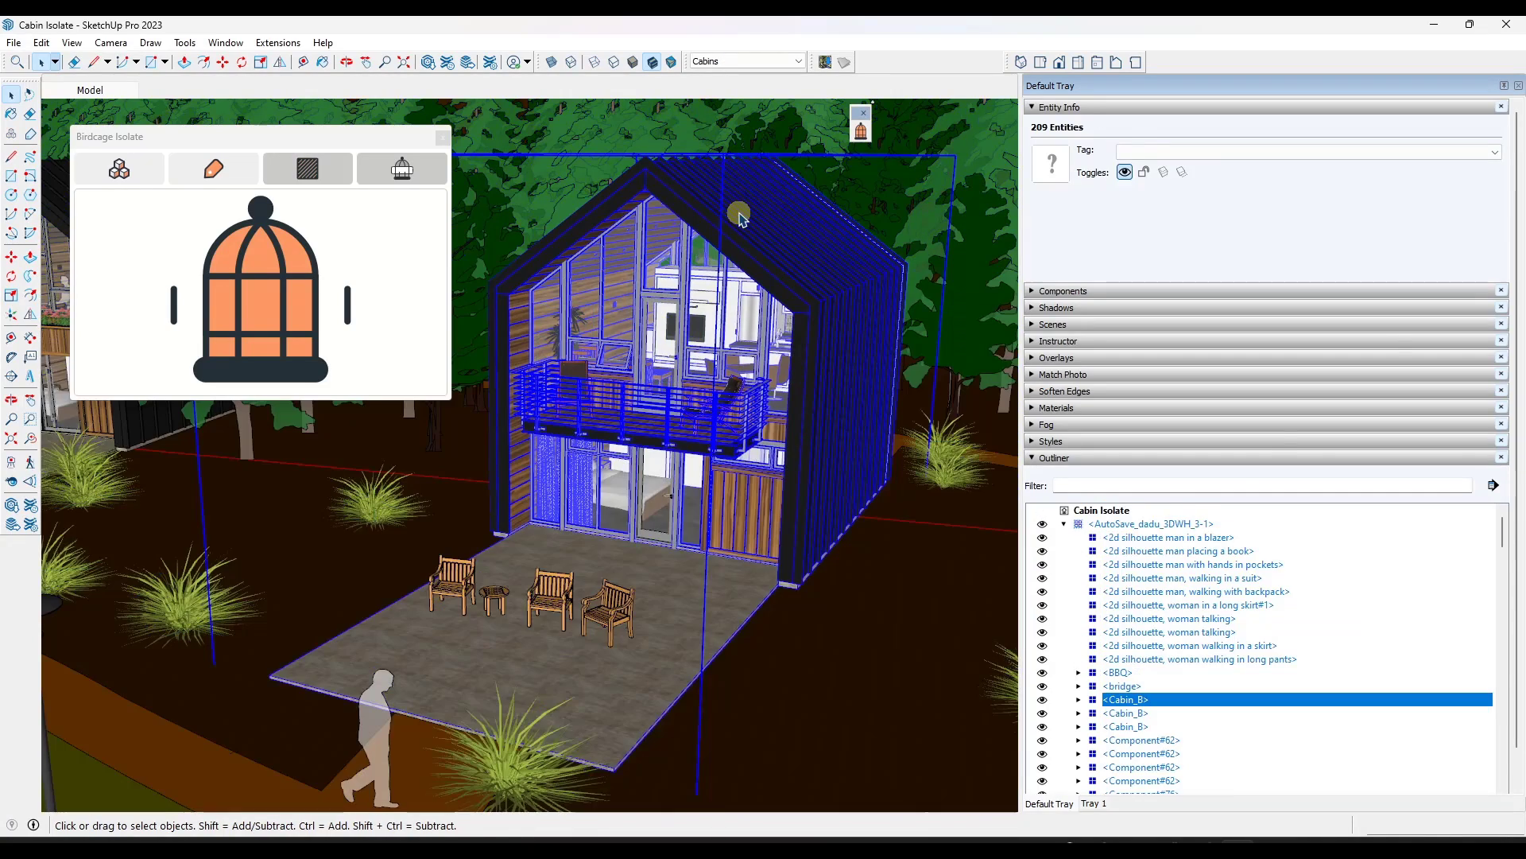
{"action": "scroll", "coordinate": [734, 285], "scroll_direction": "up", "scroll_amount": 2}
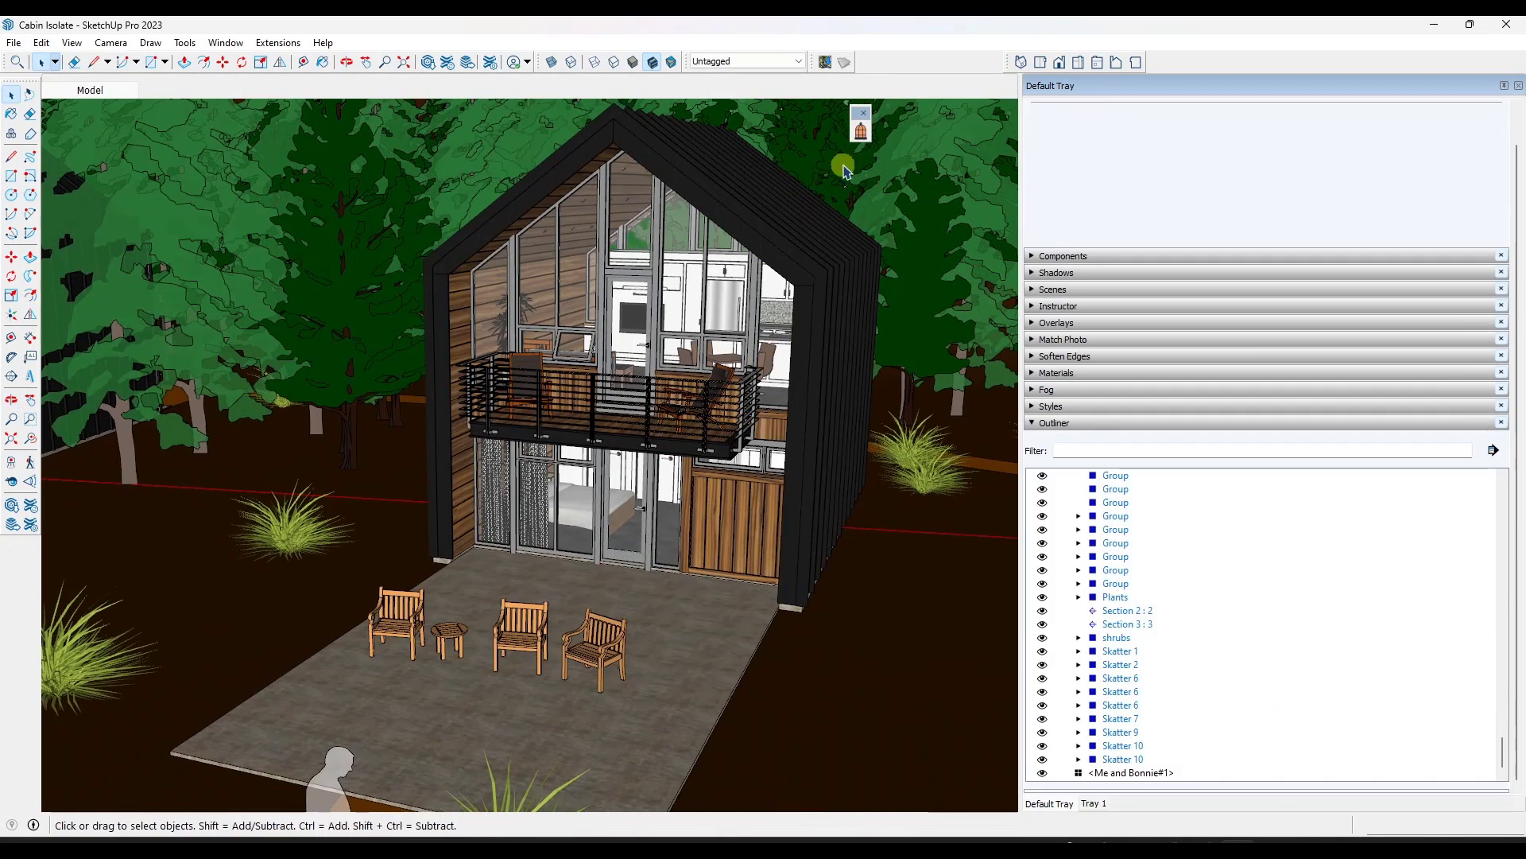
Step: Delete the old Model scene from the Birdcage Isolate options
{"action": "left_click", "coordinate": [861, 133]}
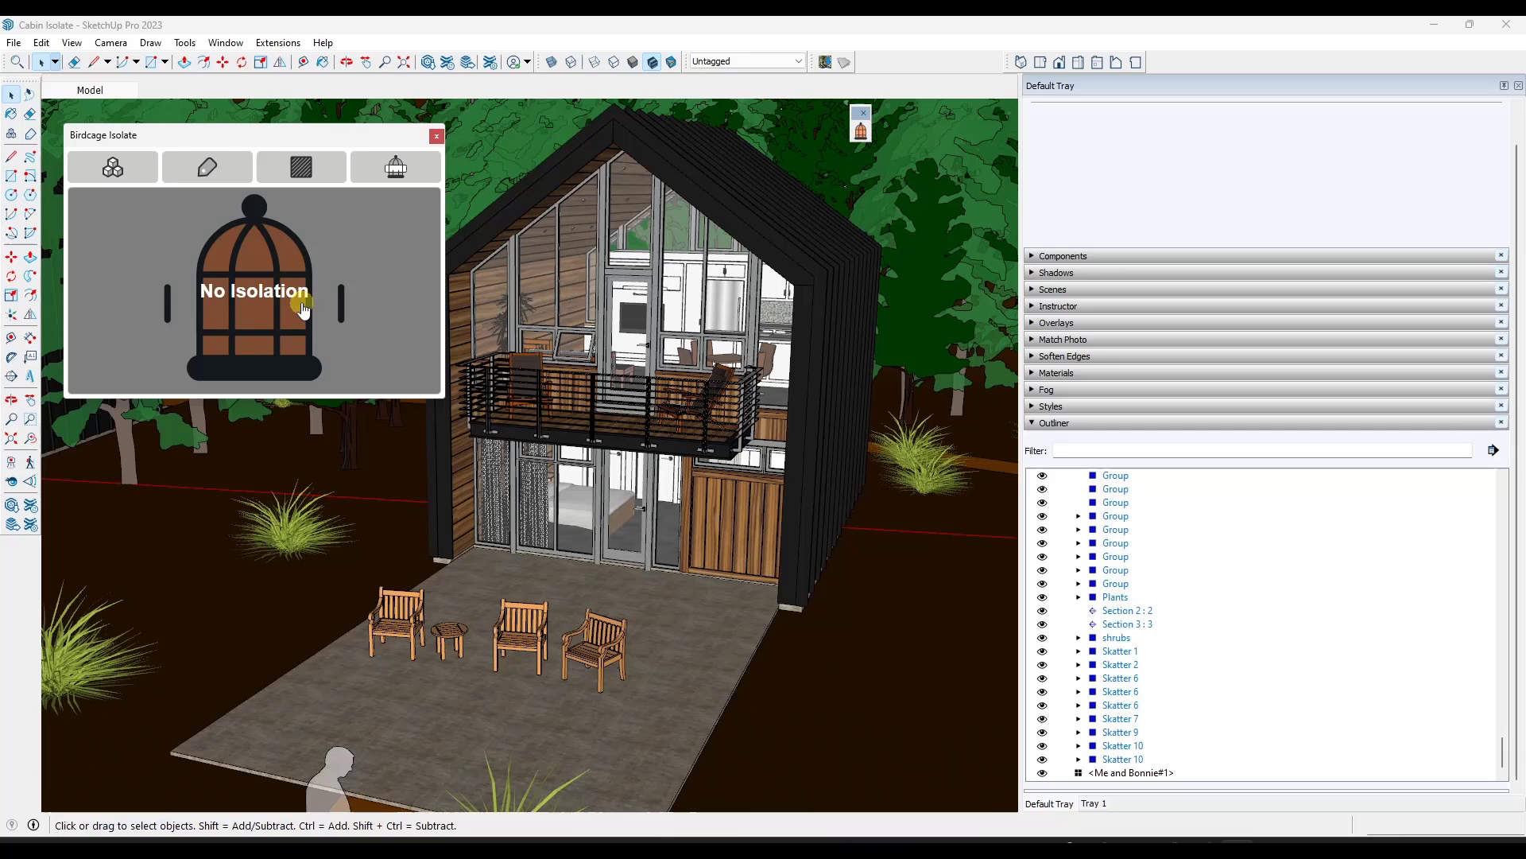
{"action": "right_click", "coordinate": [87, 93]}
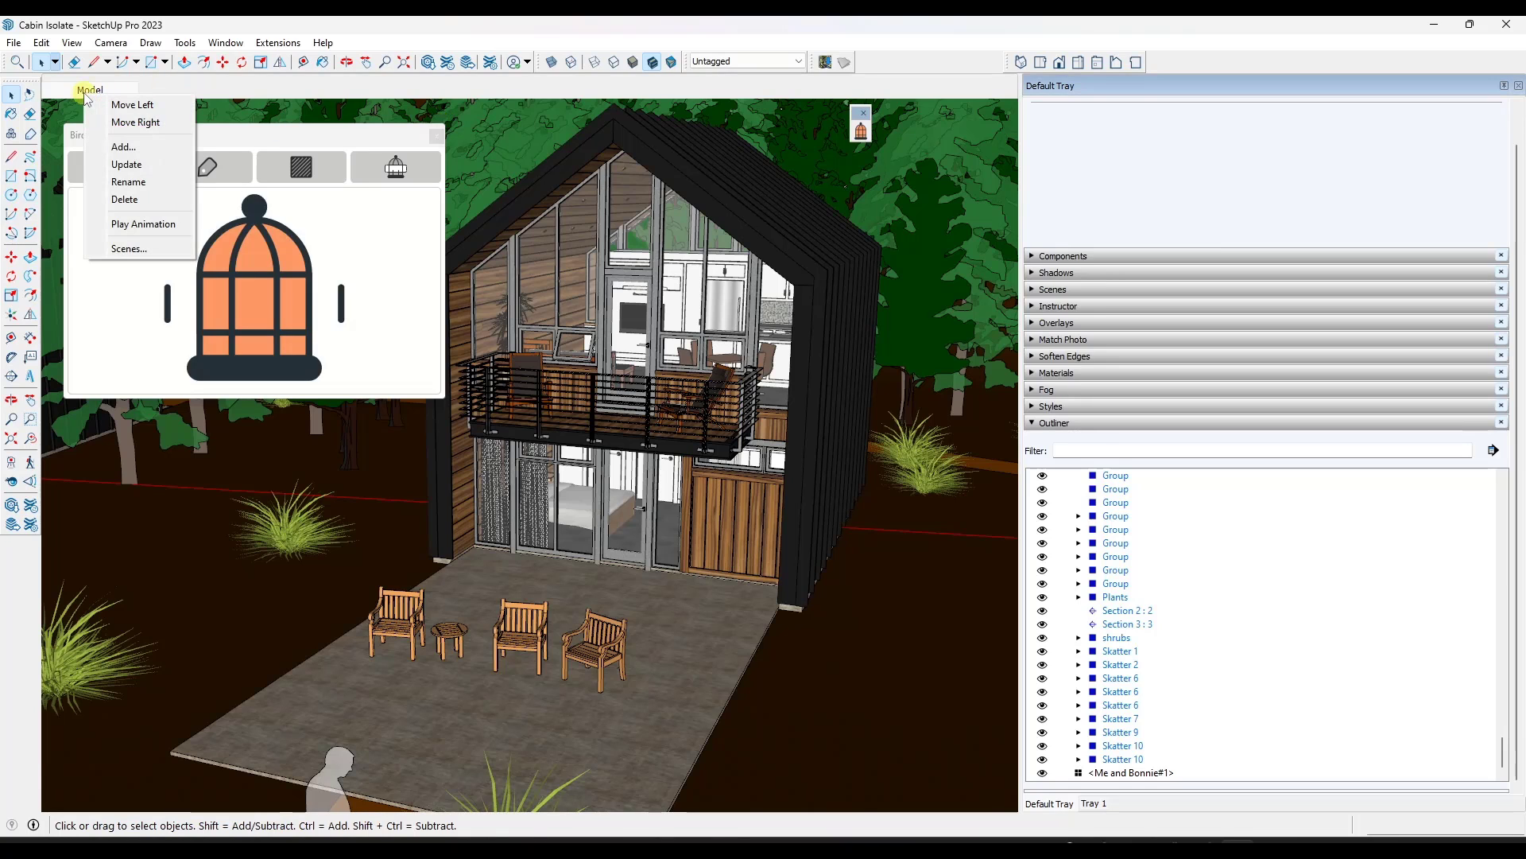
{"action": "left_click", "coordinate": [137, 204]}
{"action": "left_click", "coordinate": [748, 467]}
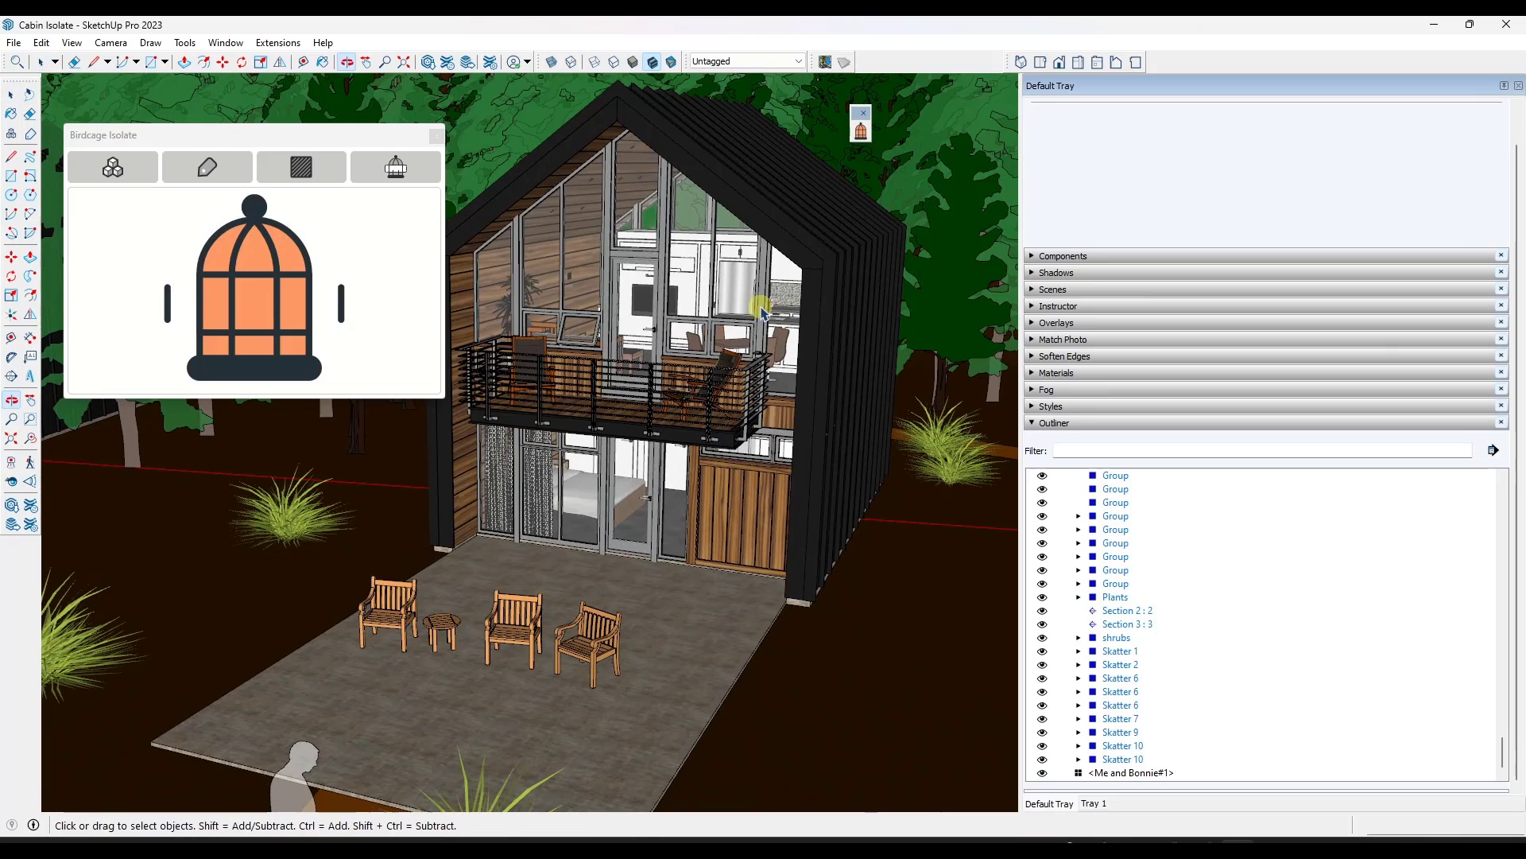
Step: Isolate the Cabin_B cabin, accepting creation of new Model and Isolated scenes
{"action": "left_click", "coordinate": [798, 256]}
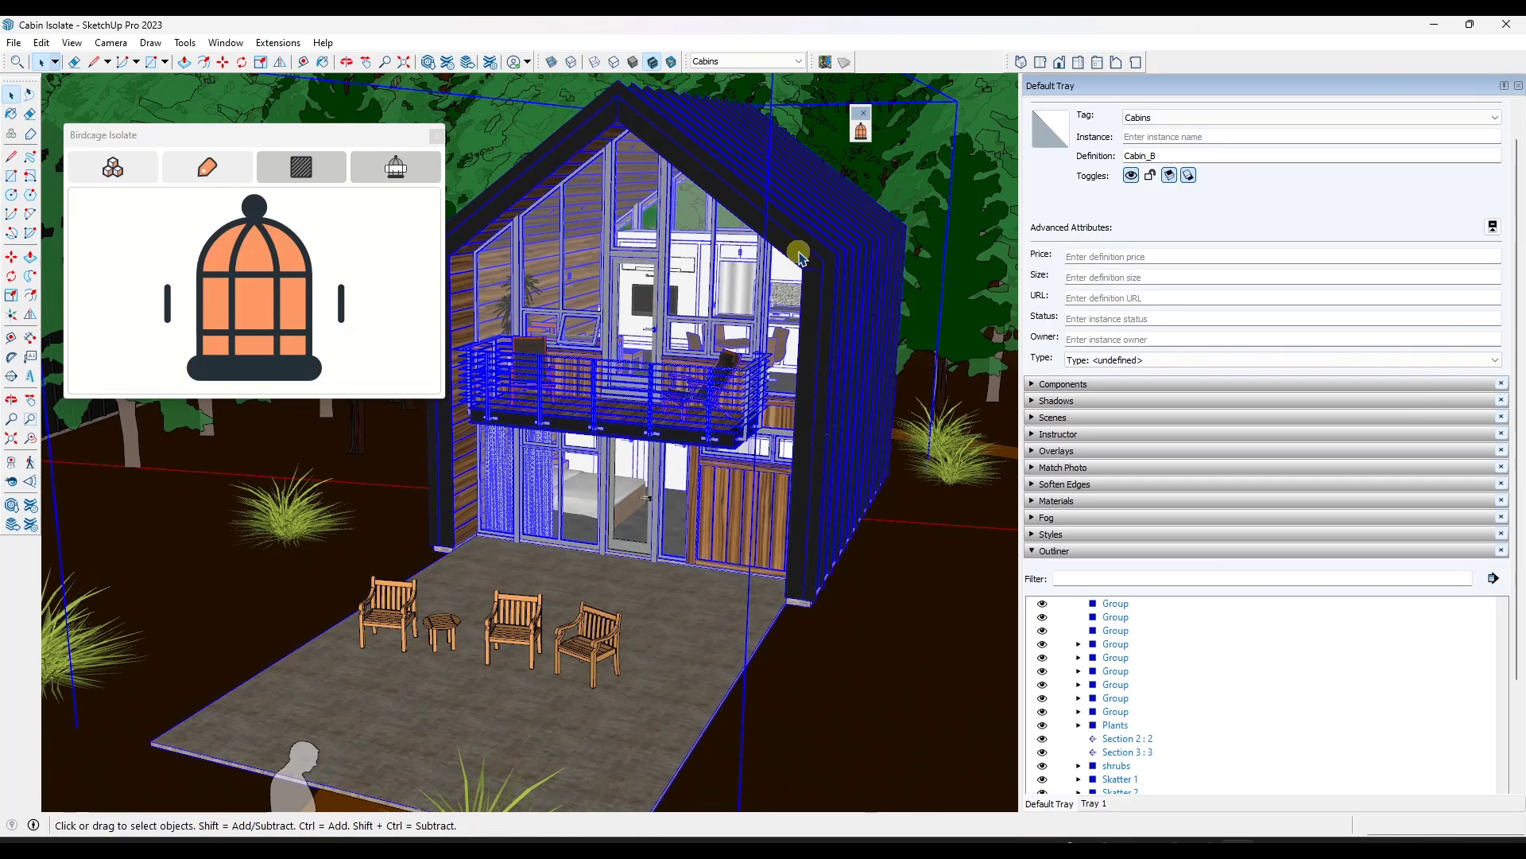
{"action": "left_click", "coordinate": [156, 179]}
{"action": "left_click", "coordinate": [768, 458]}
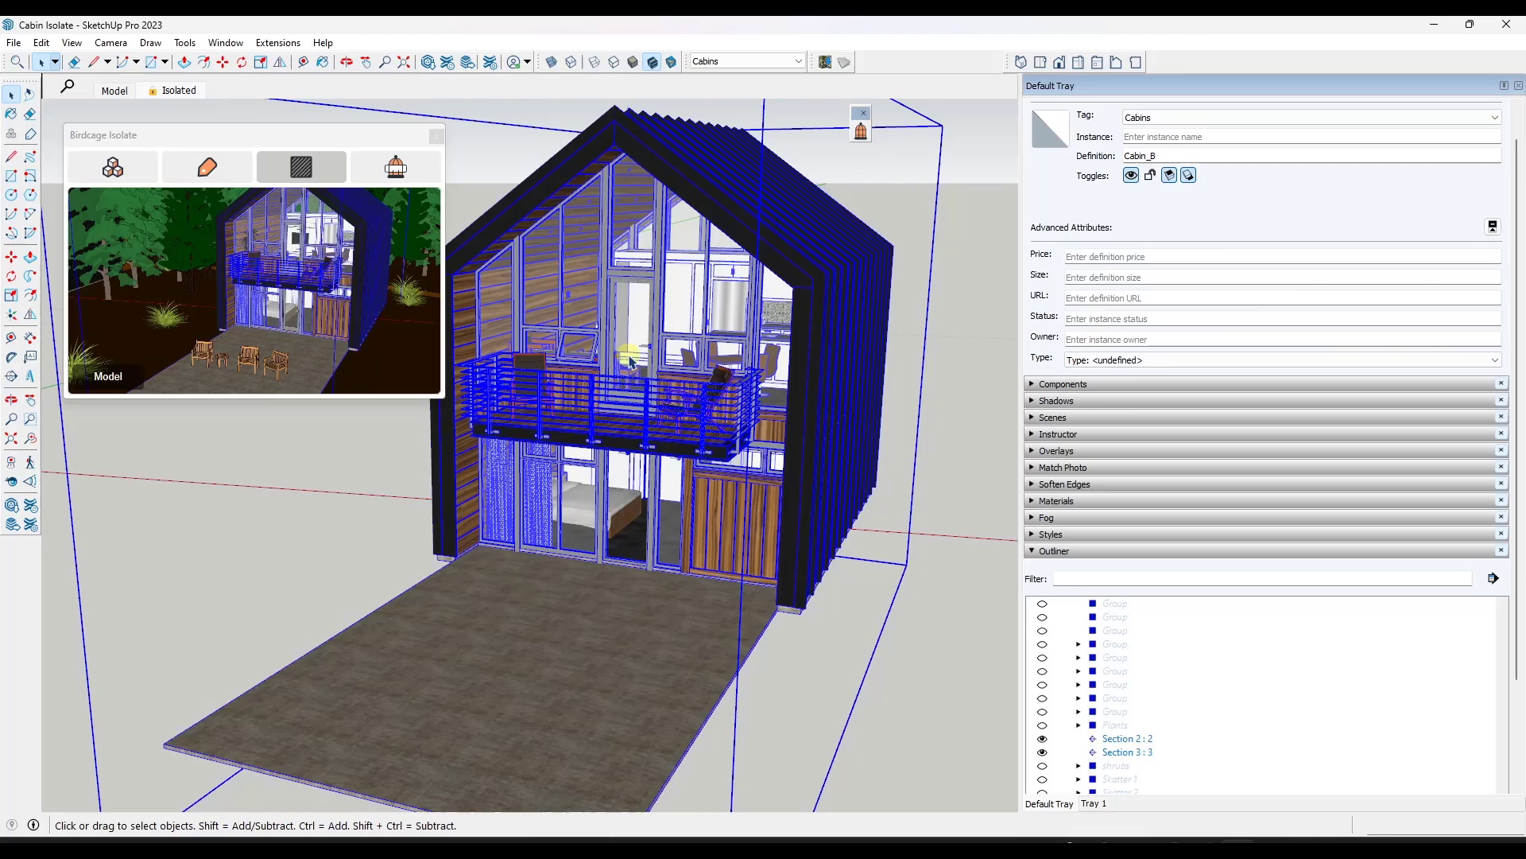
Step: Swap the main view and preview between model and isolation, then close the isolation window
{"action": "left_click", "coordinate": [294, 284]}
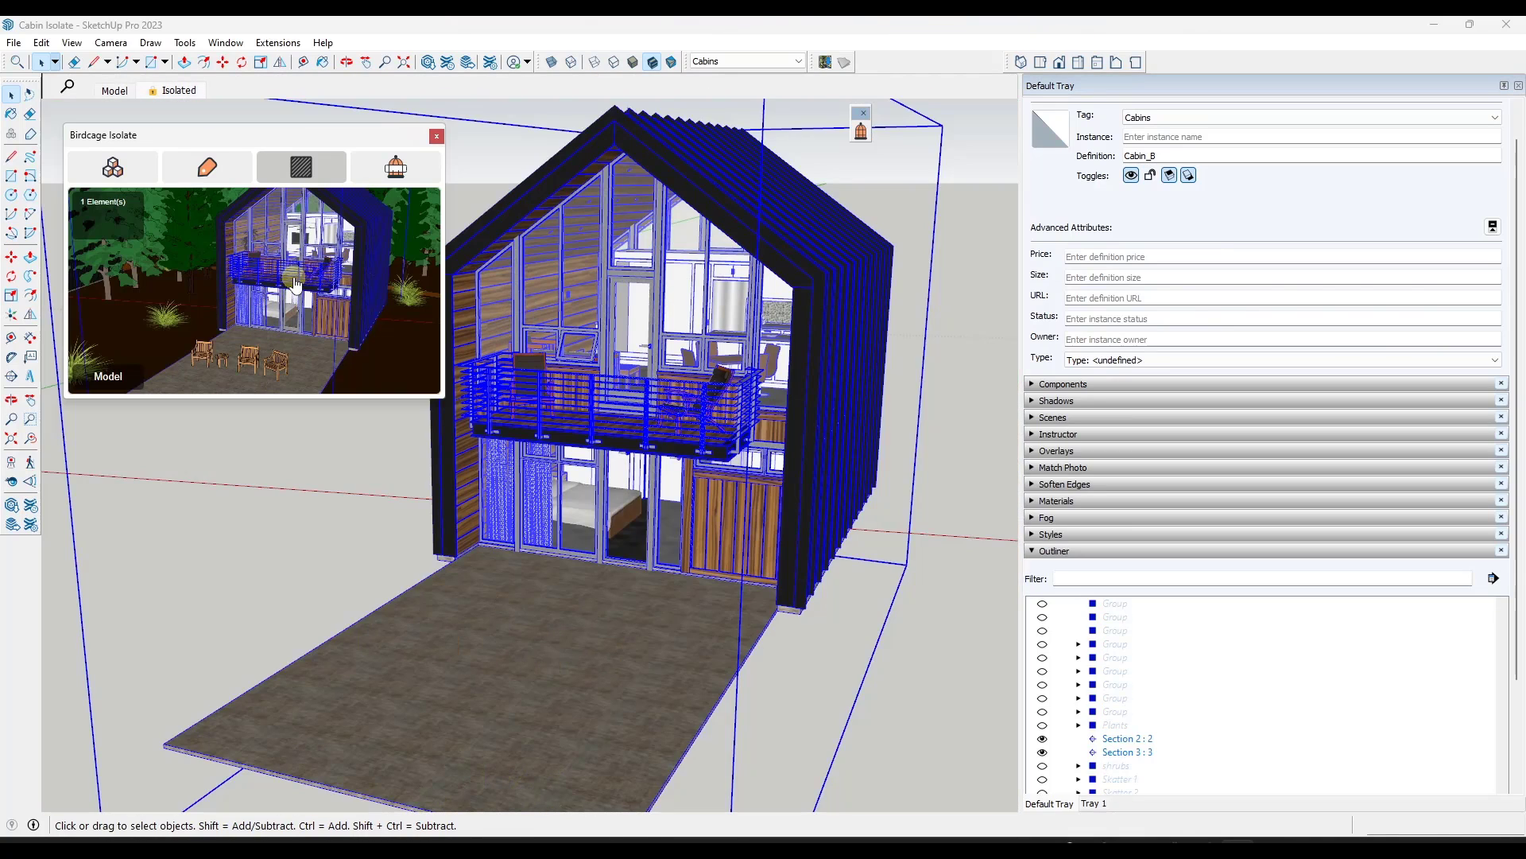
{"action": "scroll", "coordinate": [636, 424], "scroll_direction": "down", "scroll_amount": 1}
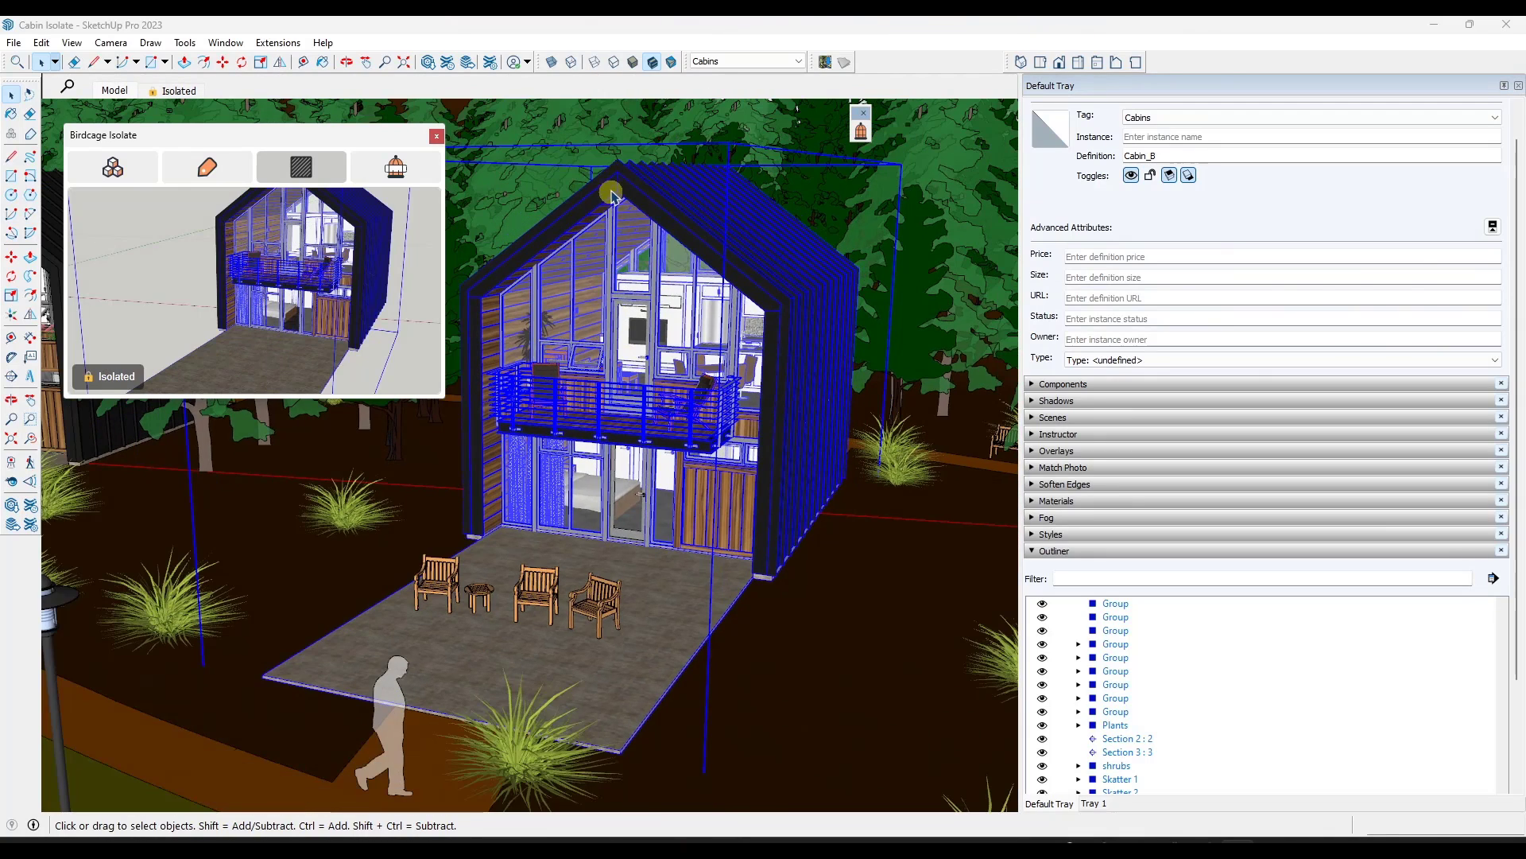
{"action": "scroll", "coordinate": [611, 194], "scroll_direction": "up", "scroll_amount": 1}
{"action": "middle_click_drag", "start_coordinate": [616, 235], "coordinate": [618, 236]}
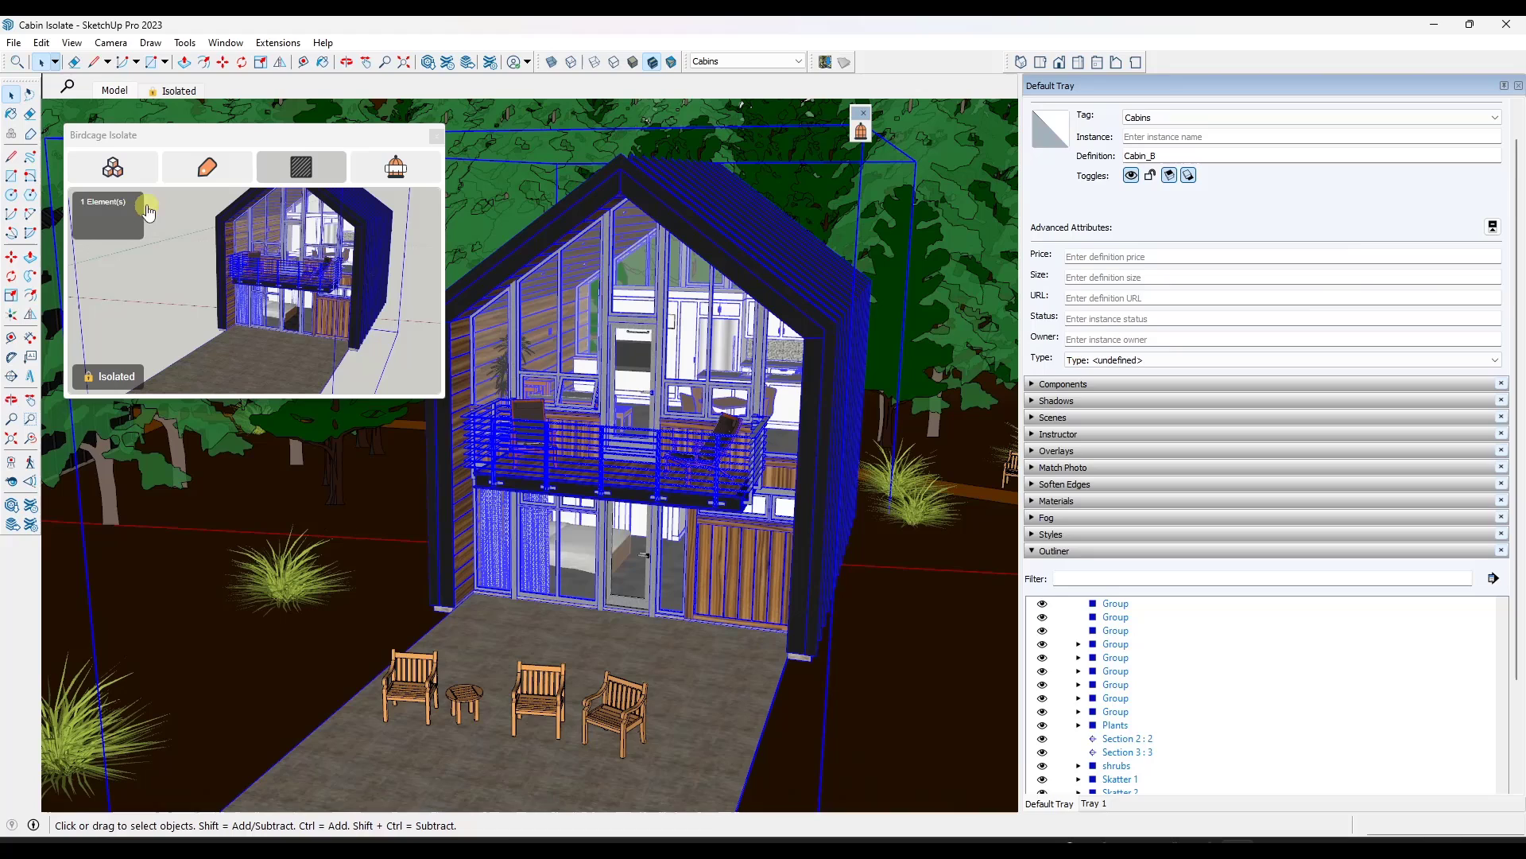
{"action": "left_click", "coordinate": [117, 177]}
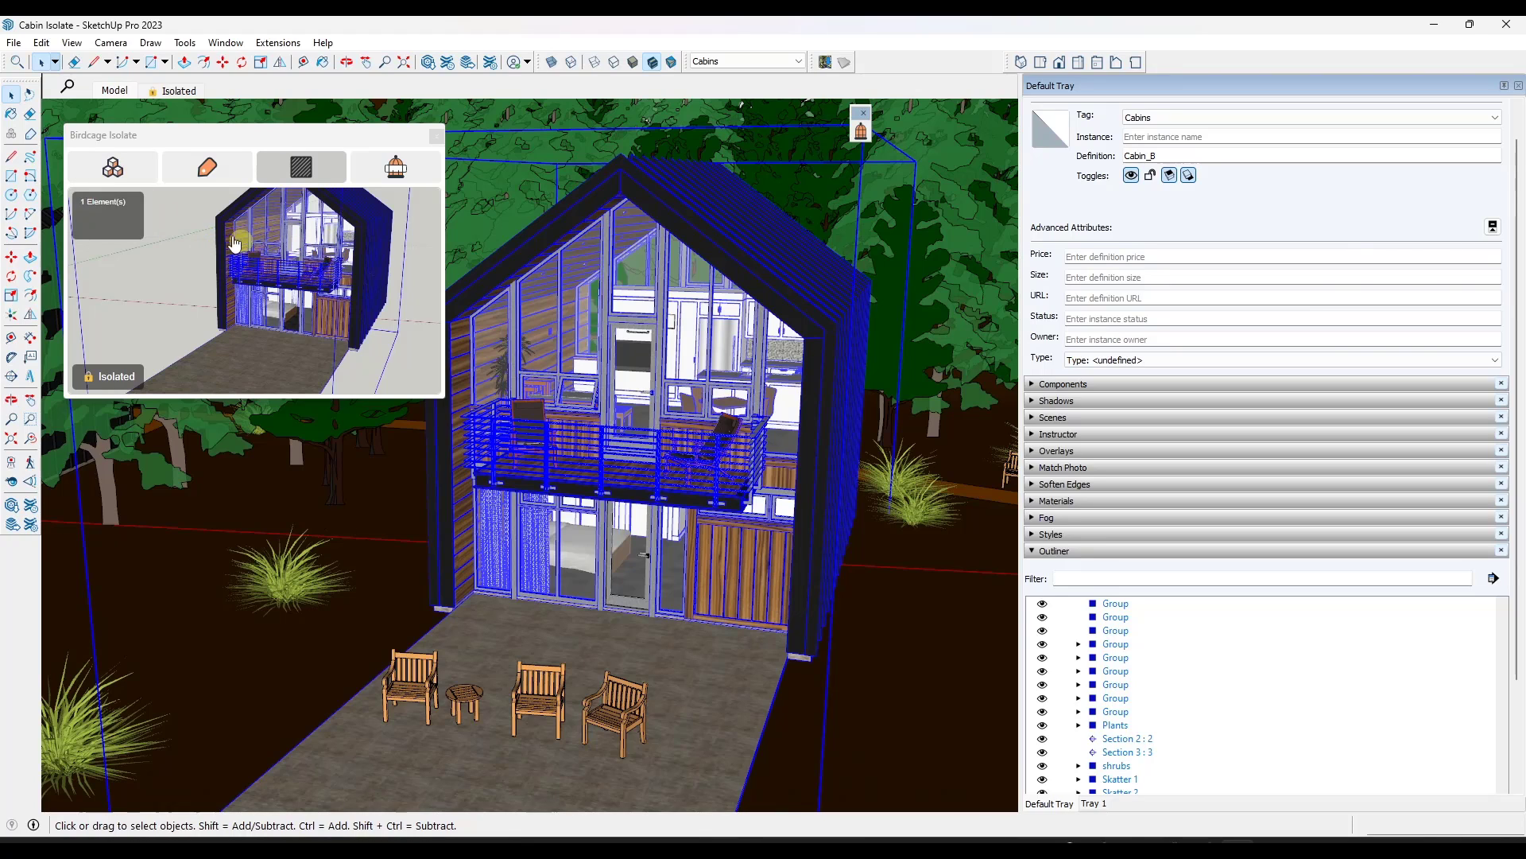
{"action": "left_click", "coordinate": [436, 136]}
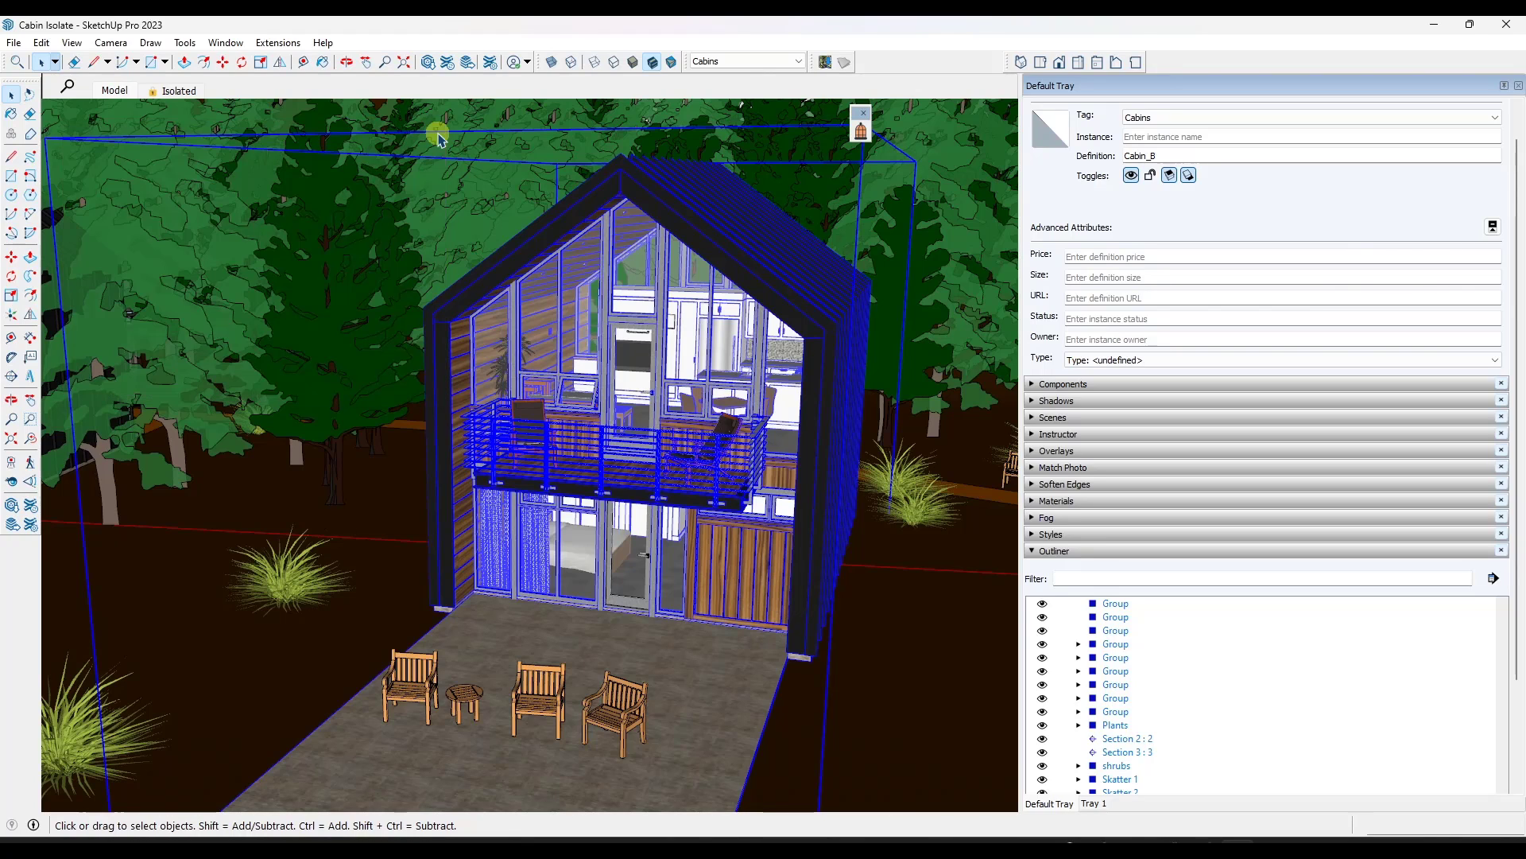
{"action": "middle_click_drag", "start_coordinate": [670, 419], "coordinate": [807, 433]}
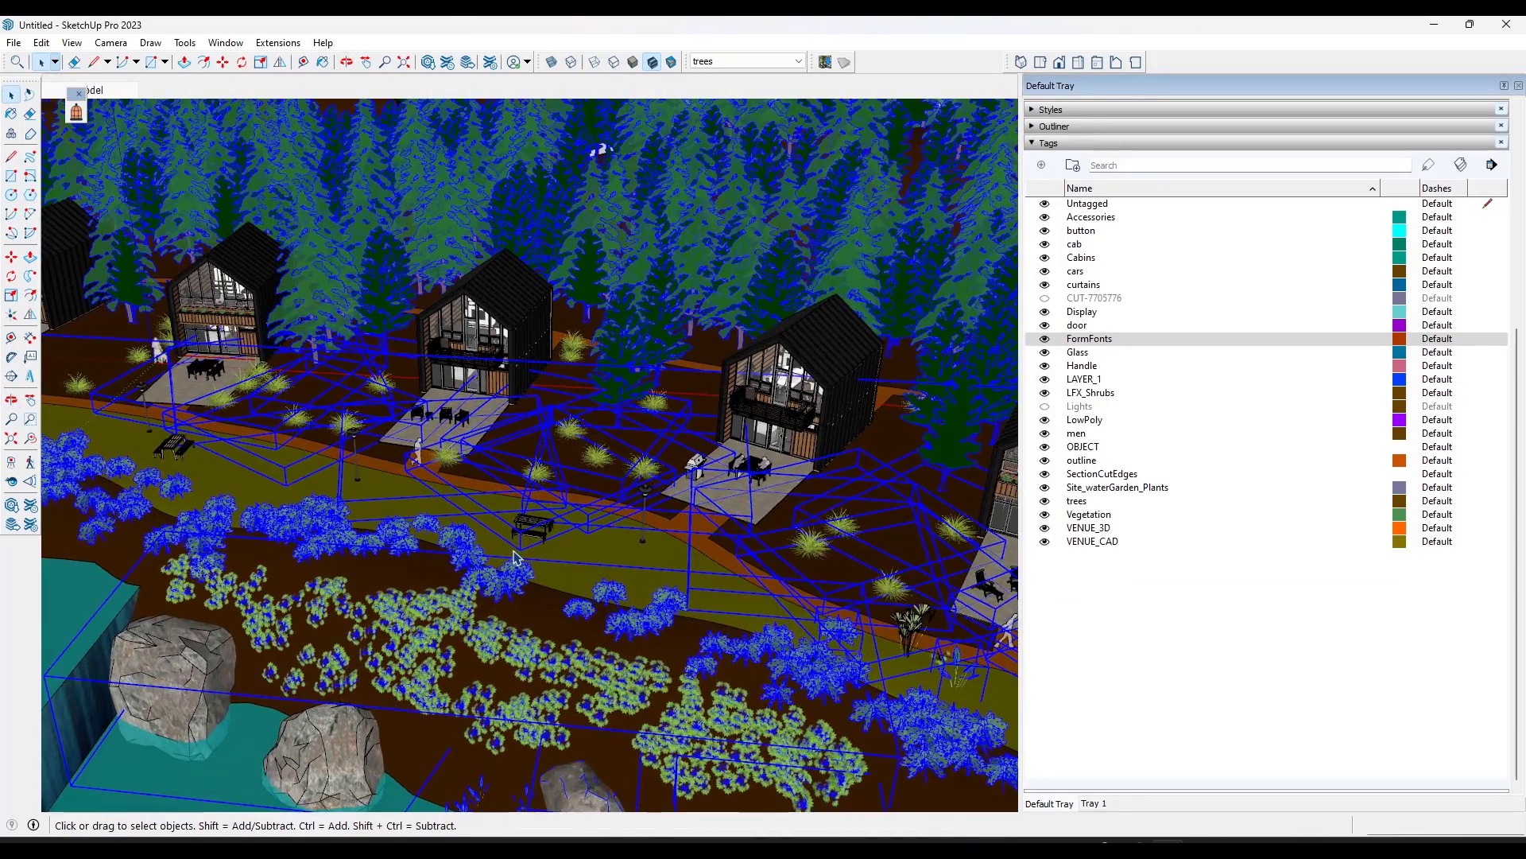
Step: Add a new tag named PlantsForVideo
{"action": "scroll", "coordinate": [554, 454], "scroll_direction": "up", "scroll_amount": 2}
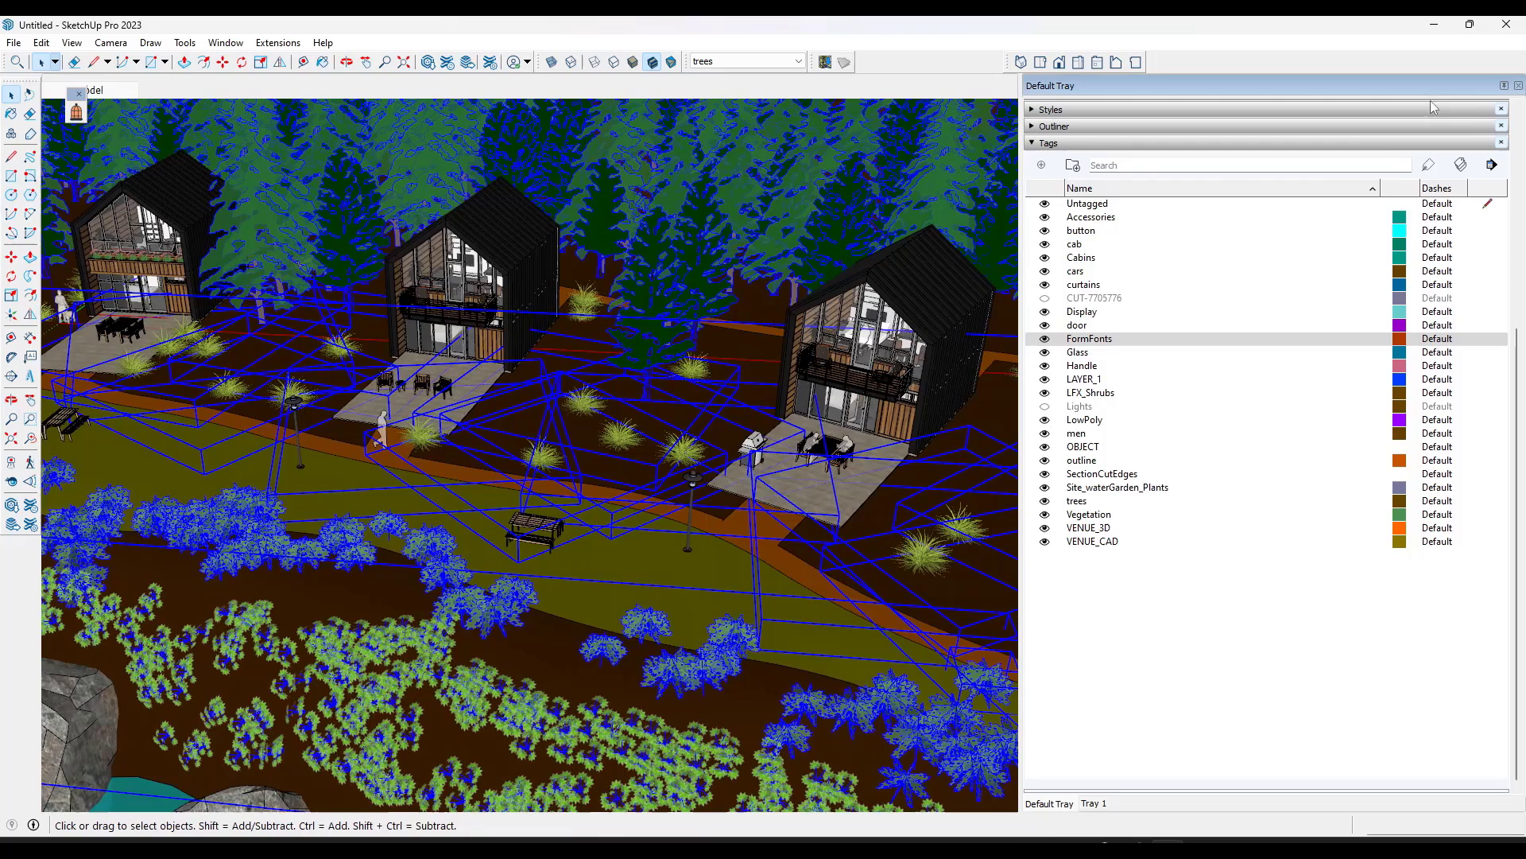
{"action": "left_click", "coordinate": [1041, 167]}
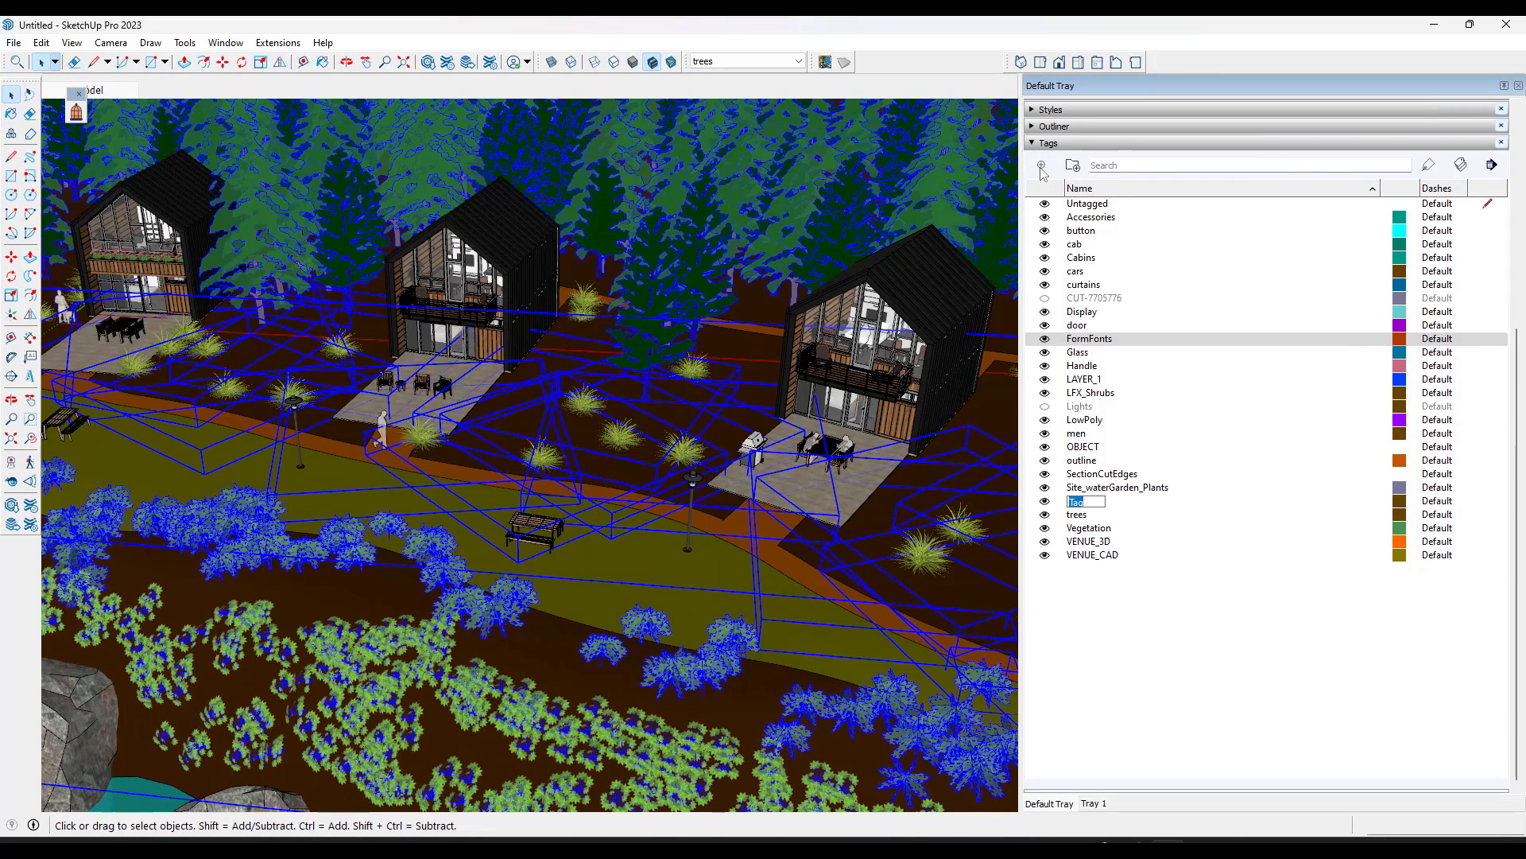
{"action": "type", "text": "PlantF"}
{"action": "key", "text": "BackSpace"}
{"action": "type", "text": "s"}
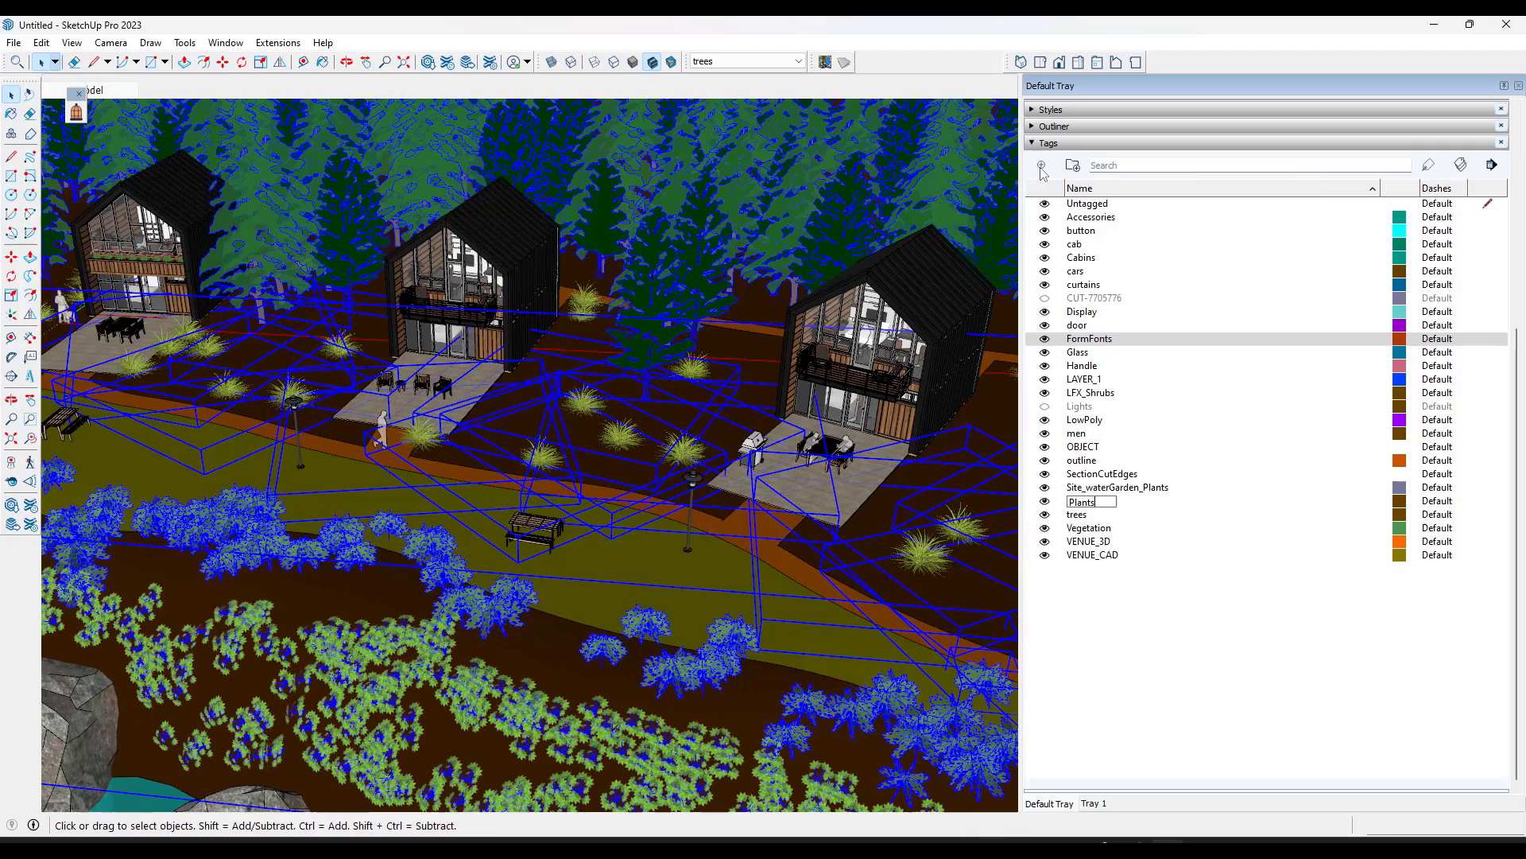
{"action": "type", "text": "ForVideo"}
{"action": "key", "text": "Return"}
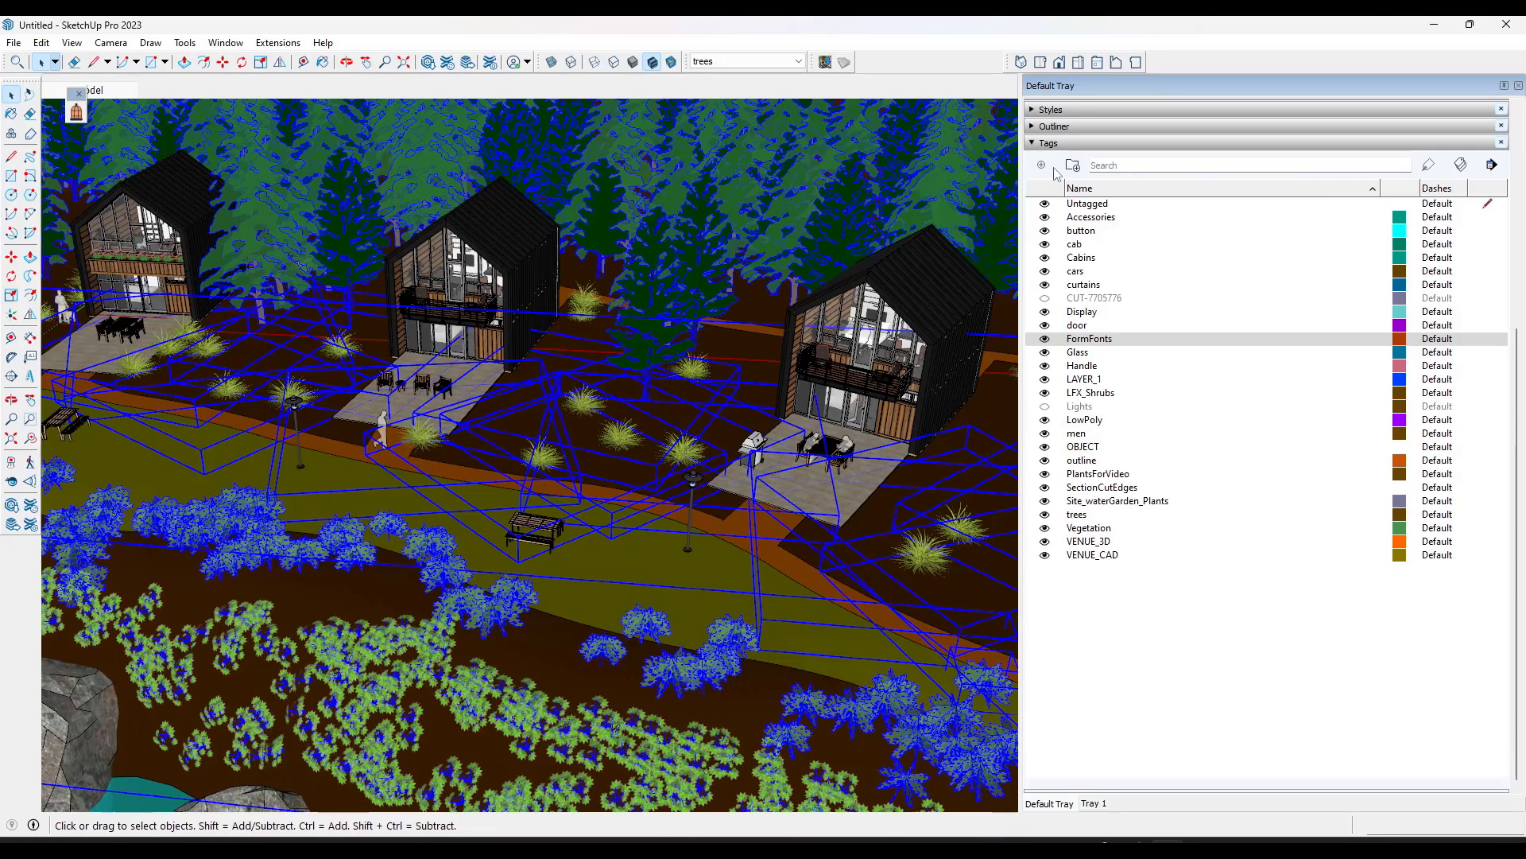
Step: Assign the selected ground plants to the PlantsForVideo tag
{"action": "left_click", "coordinate": [743, 61]}
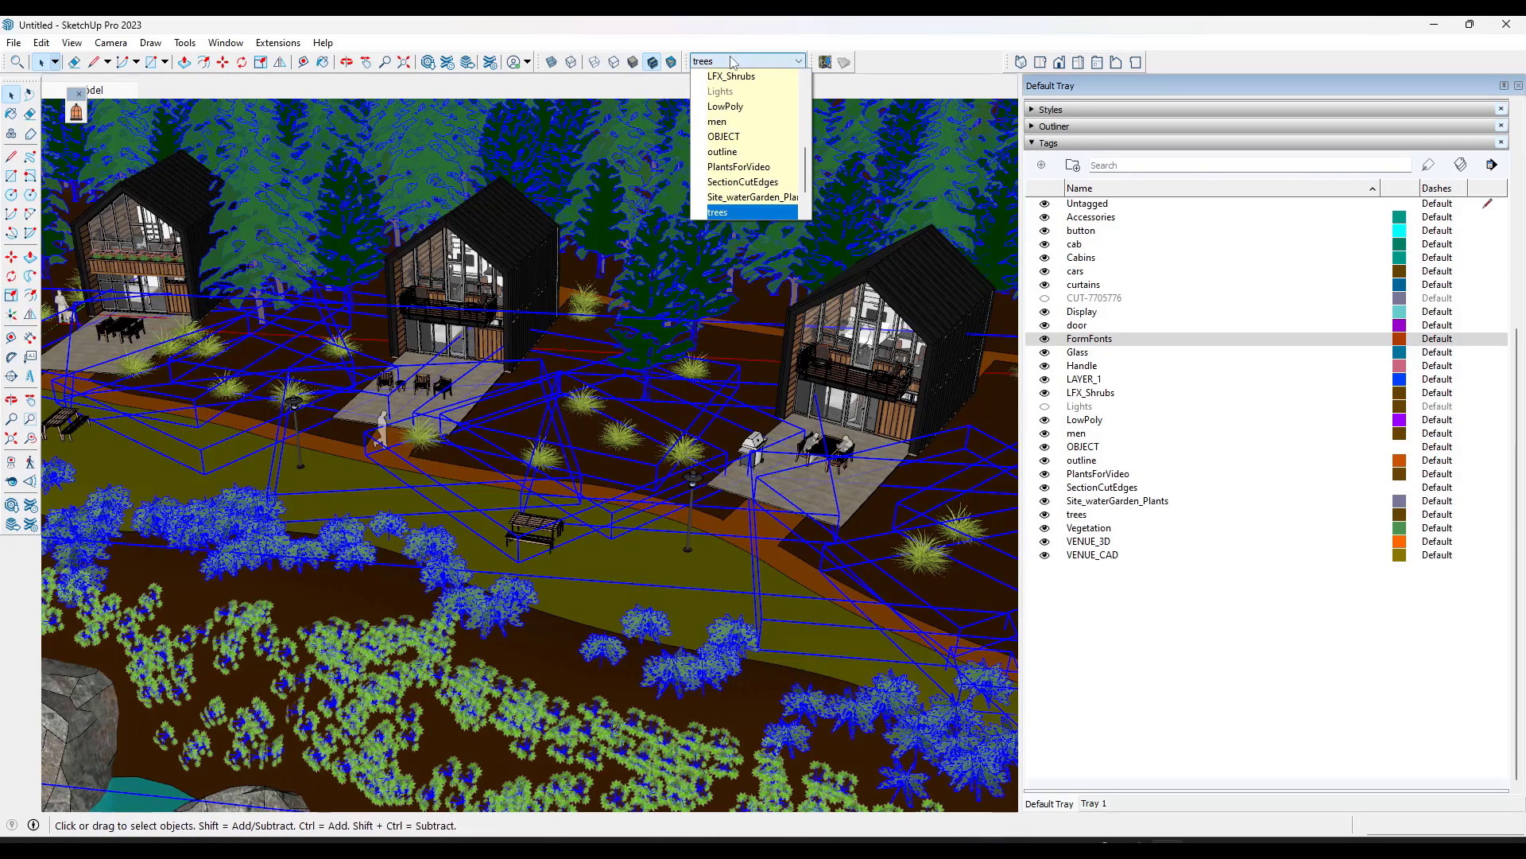
{"action": "scroll", "coordinate": [765, 179], "scroll_direction": "up", "scroll_amount": 5}
{"action": "scroll", "coordinate": [759, 175], "scroll_direction": "down", "scroll_amount": 5}
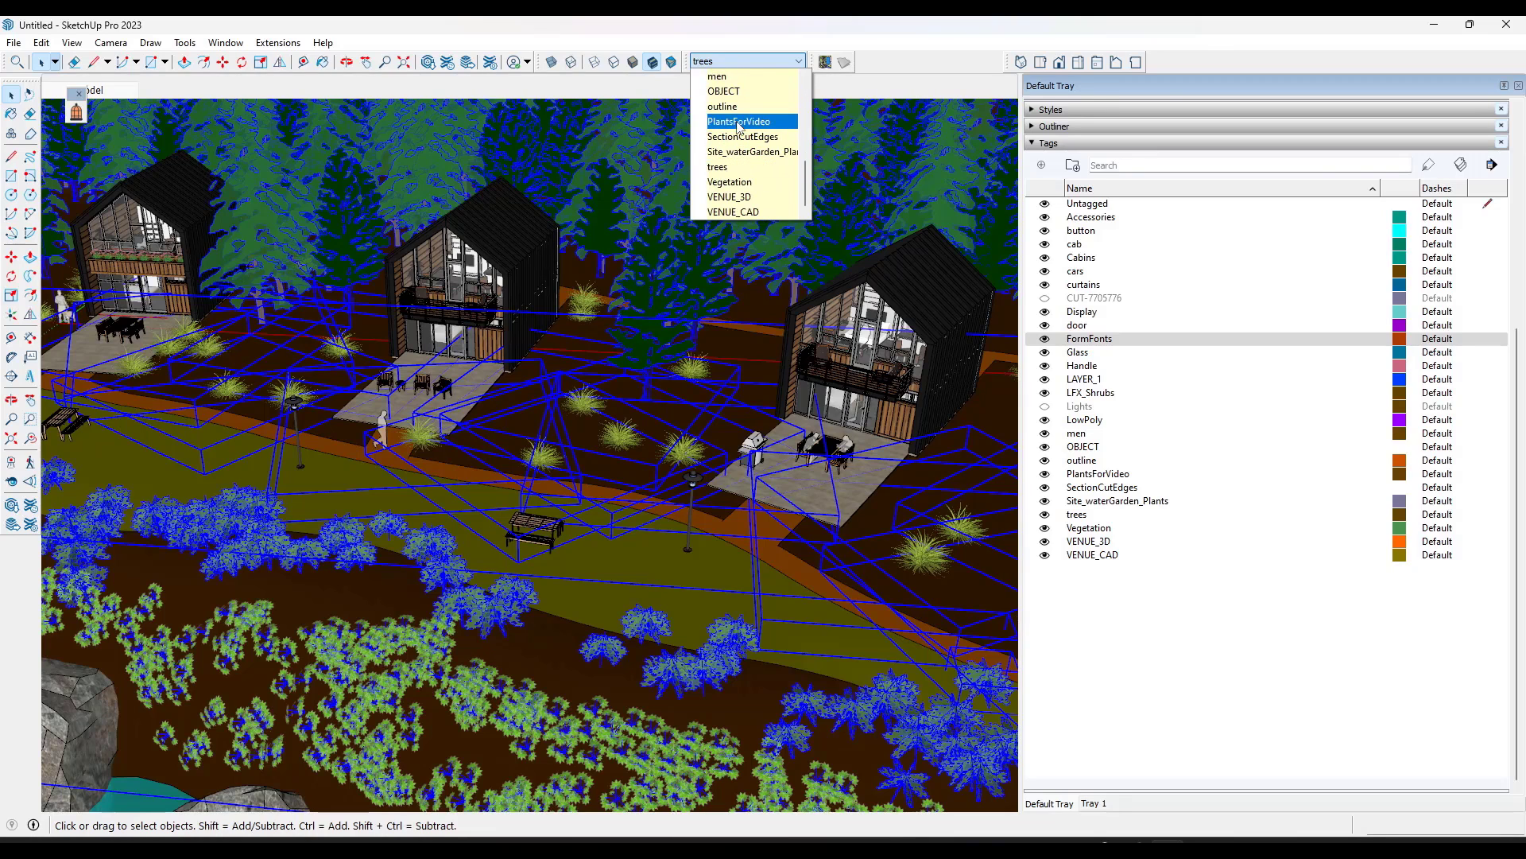
{"action": "left_click", "coordinate": [738, 151]}
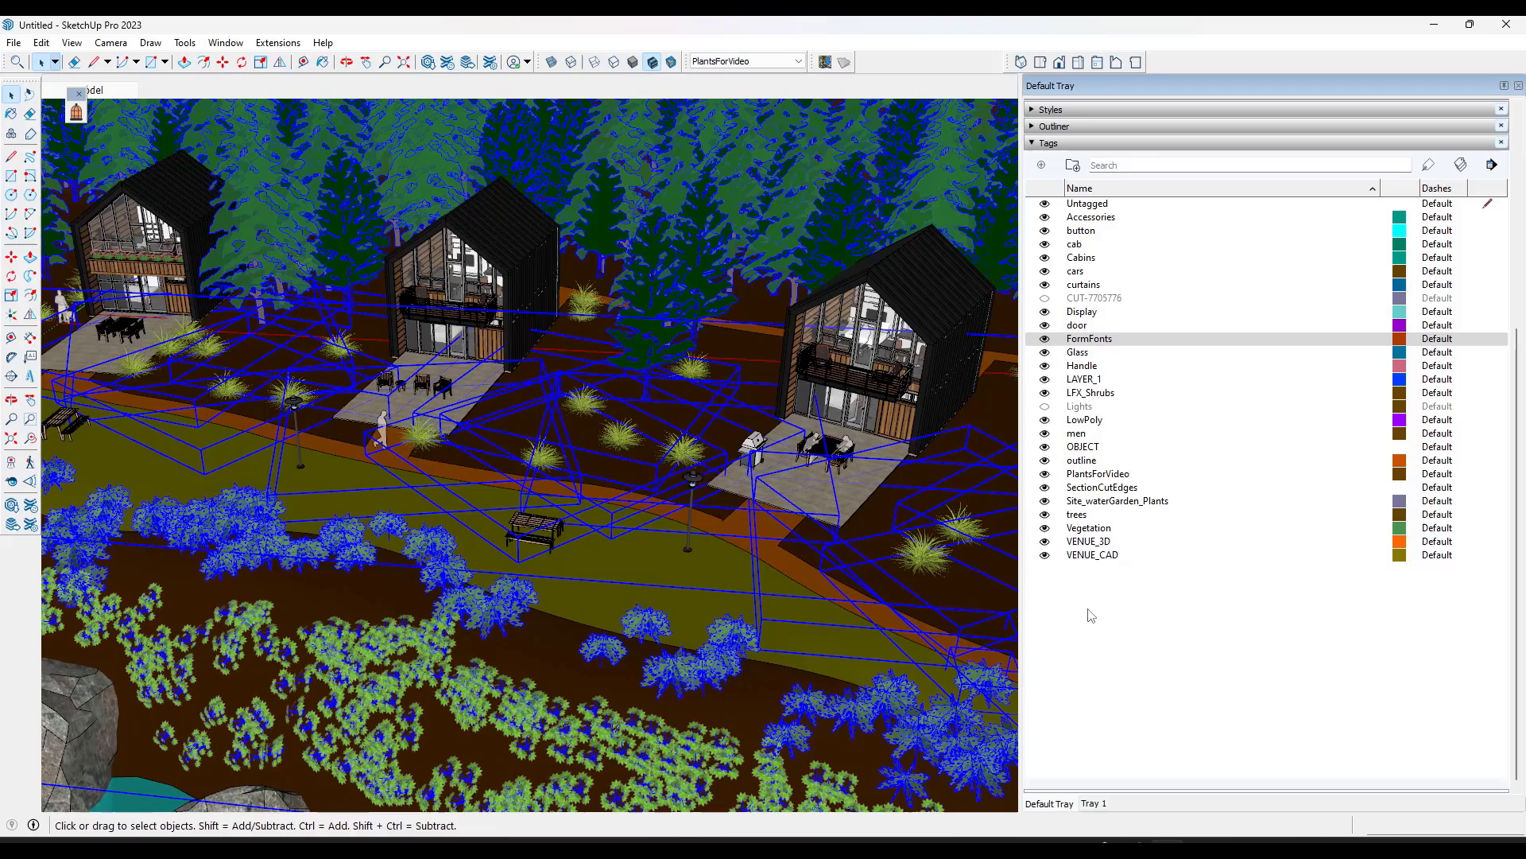
Step: Toggle the PlantsForVideo tag hidden and visible to check the plants disappear and return
{"action": "left_click", "coordinate": [616, 435]}
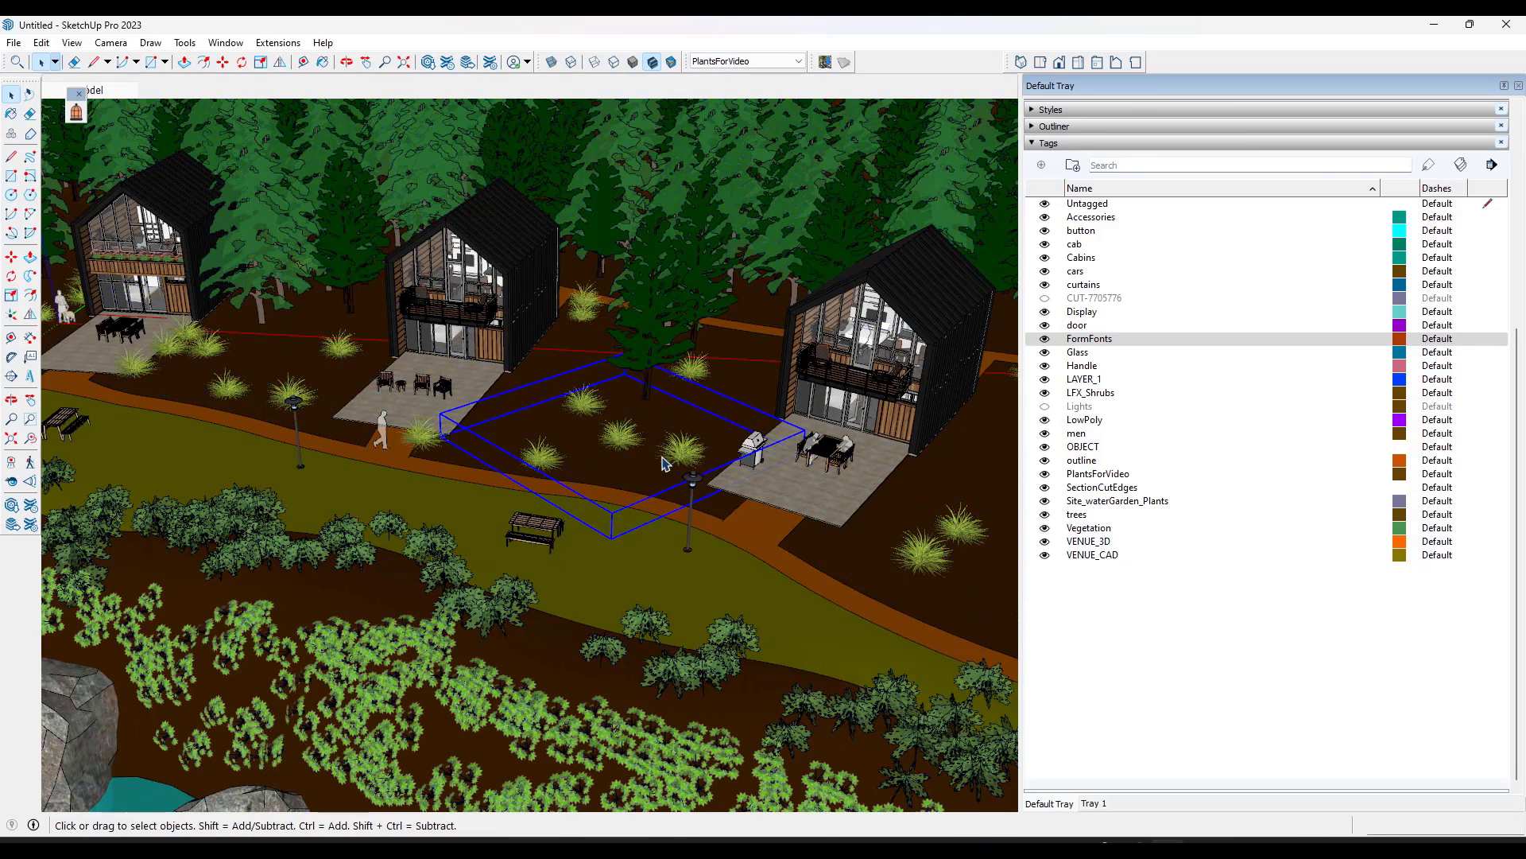
{"action": "scroll", "coordinate": [1065, 461], "scroll_direction": "up", "scroll_amount": 3}
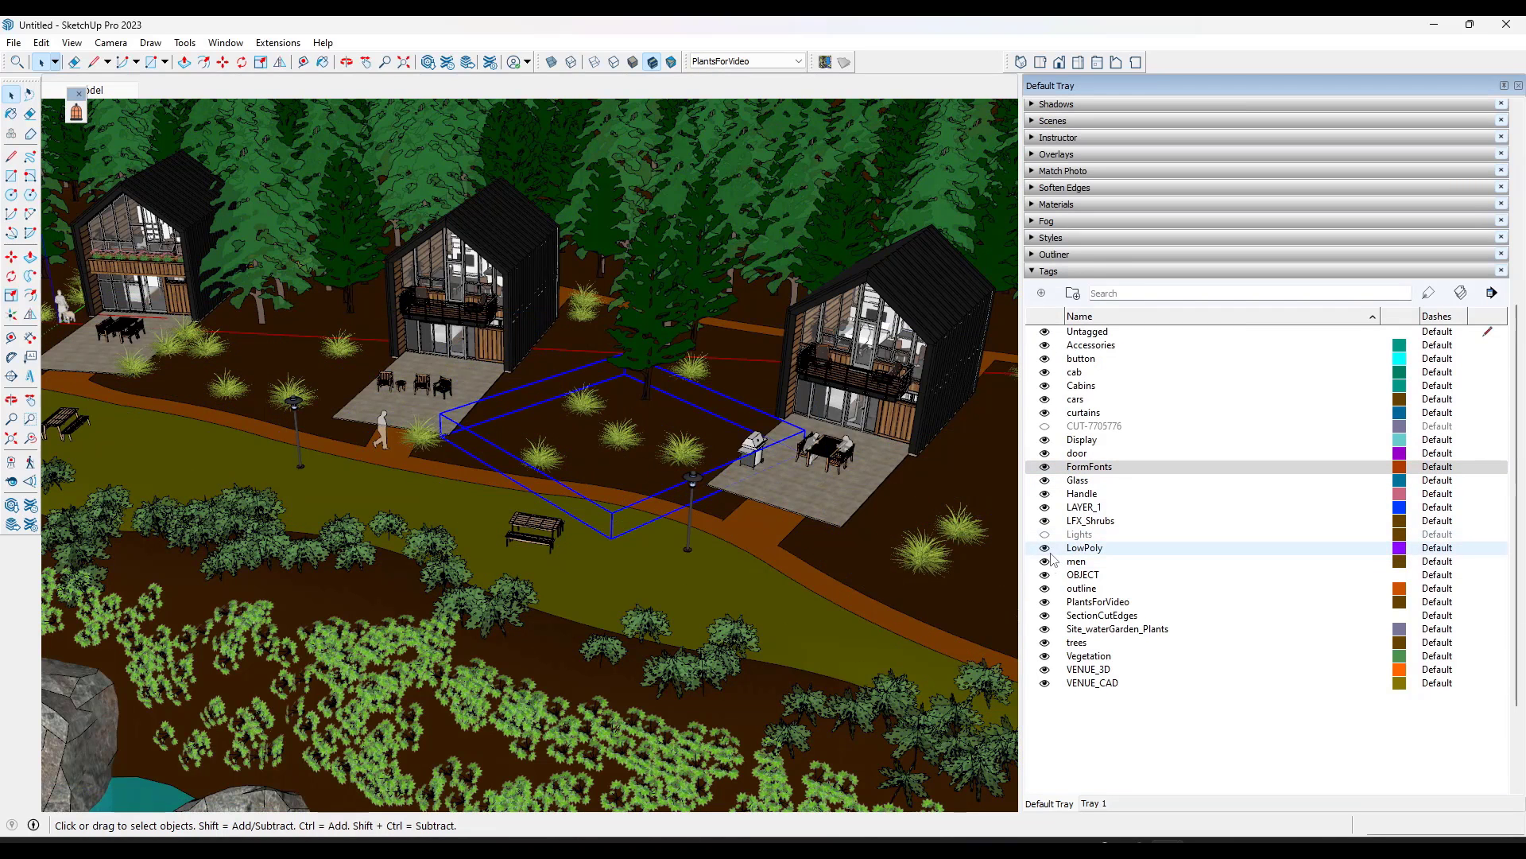
{"action": "left_click", "coordinate": [1046, 602]}
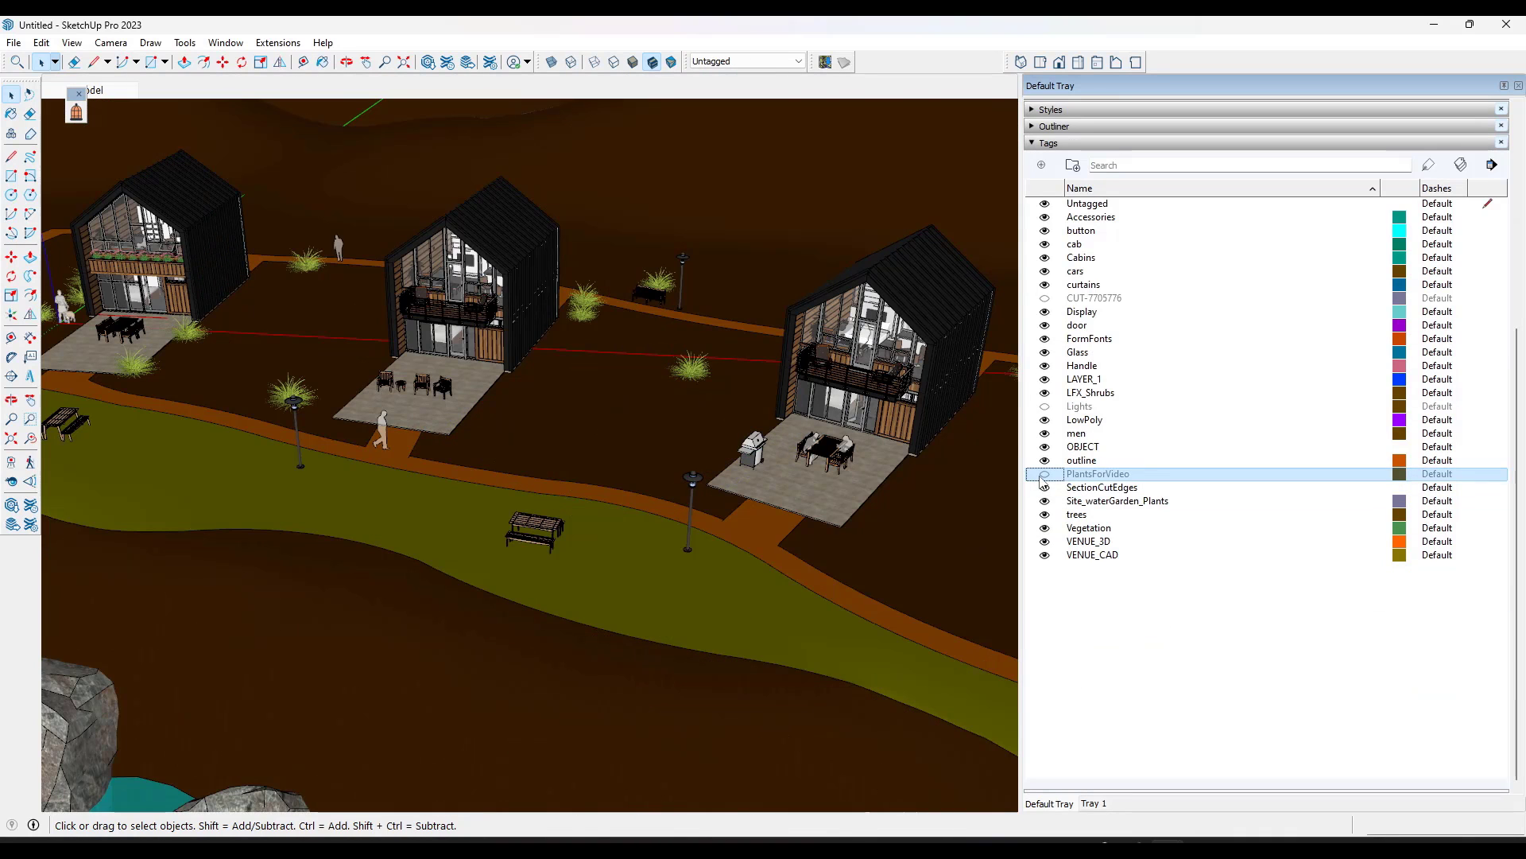
{"action": "left_click", "coordinate": [1046, 475]}
{"action": "left_click", "coordinate": [1045, 475]}
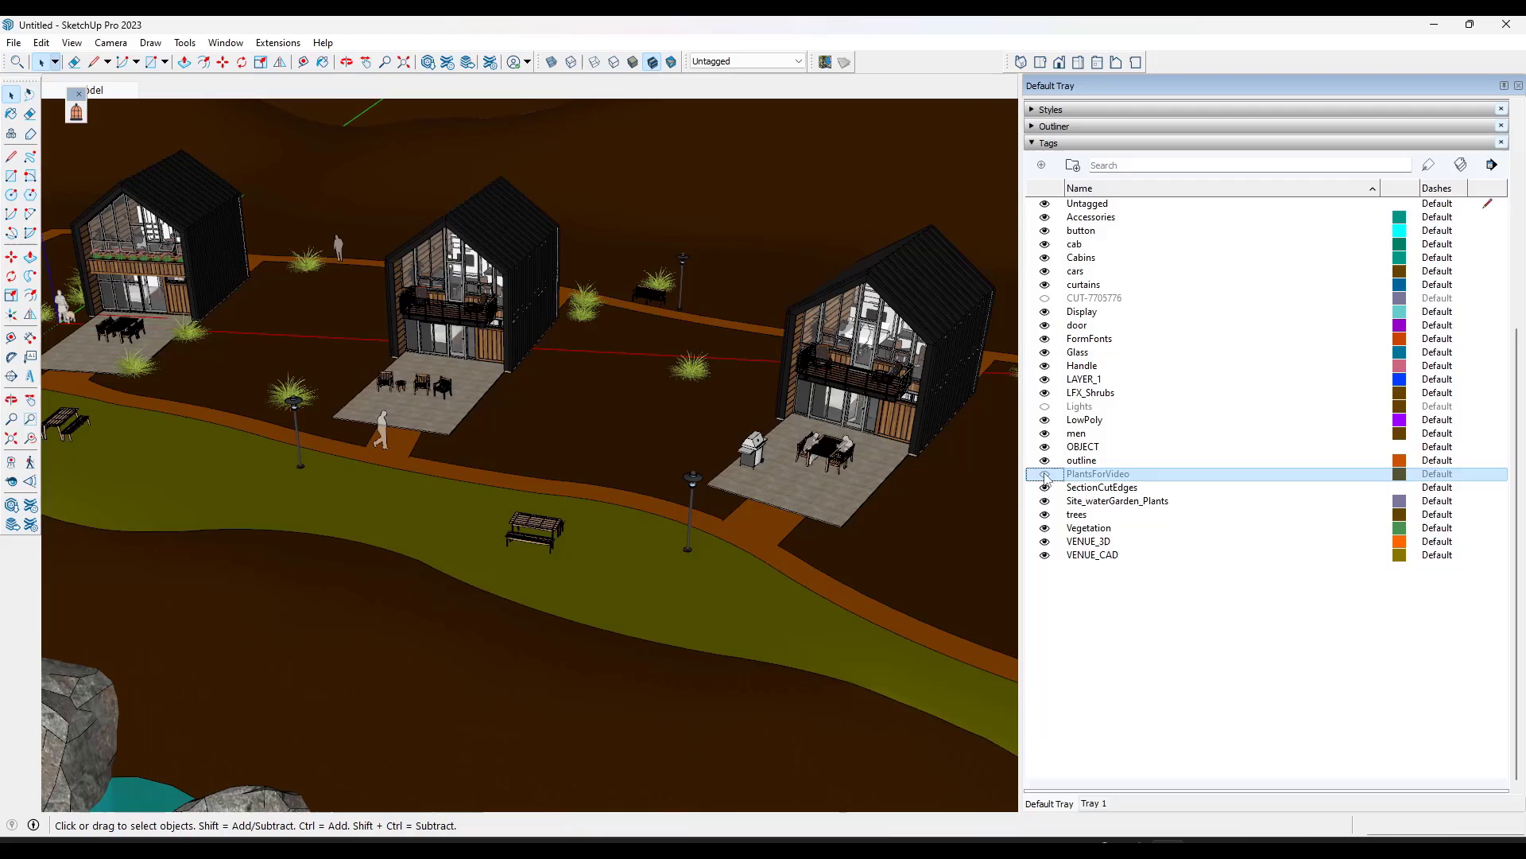
{"action": "left_click", "coordinate": [1045, 475]}
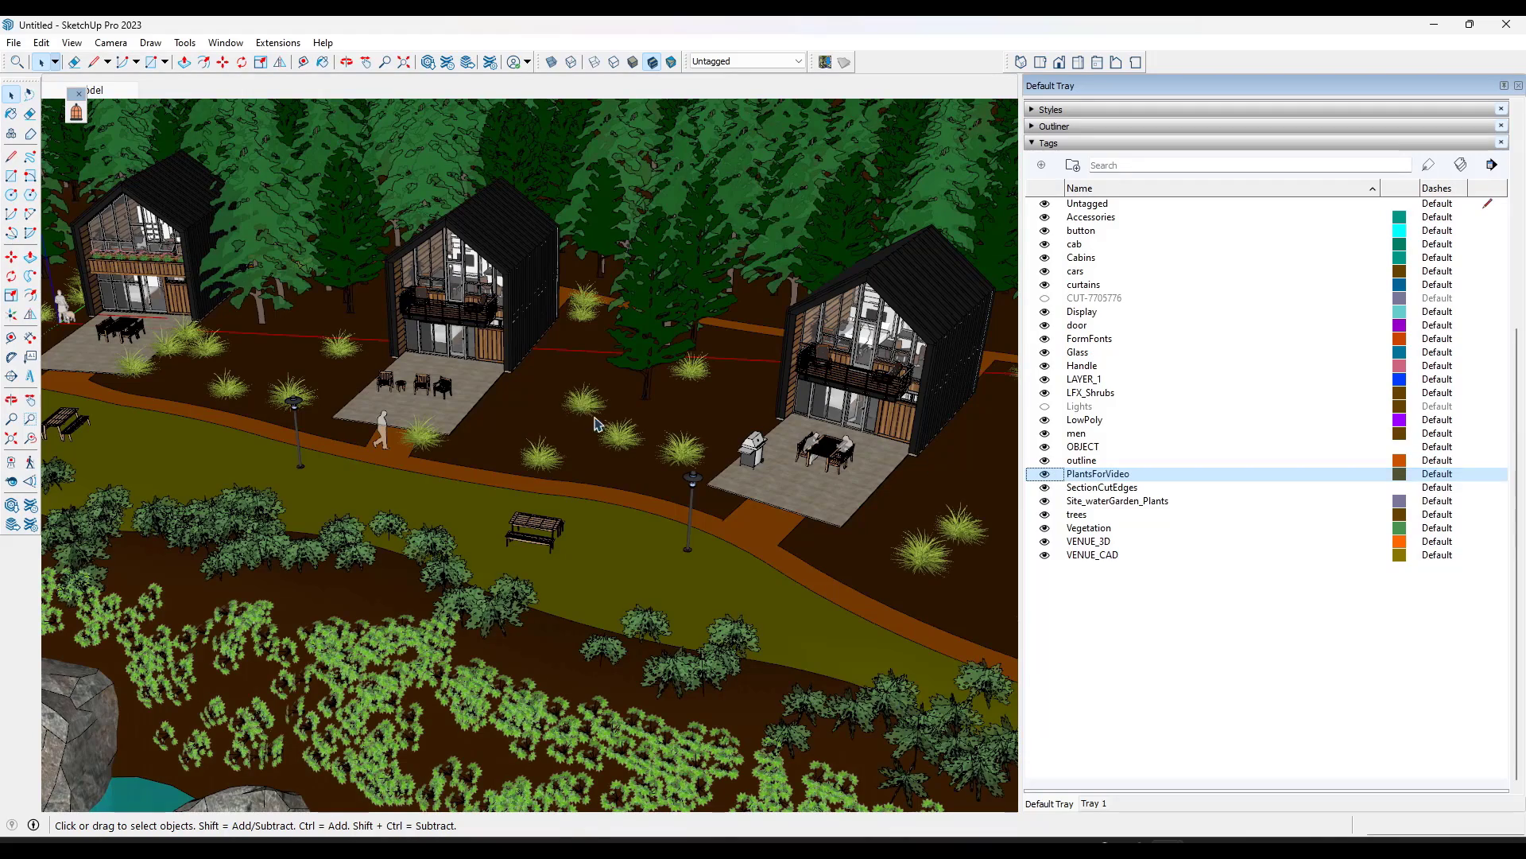
Step: Hide the tag ranges SectionCutEdges to VENUE_CAD and Accessories to outline
{"action": "scroll", "coordinate": [706, 266], "scroll_direction": "down", "scroll_amount": 3}
{"action": "scroll", "coordinate": [574, 512], "scroll_direction": "up", "scroll_amount": 2}
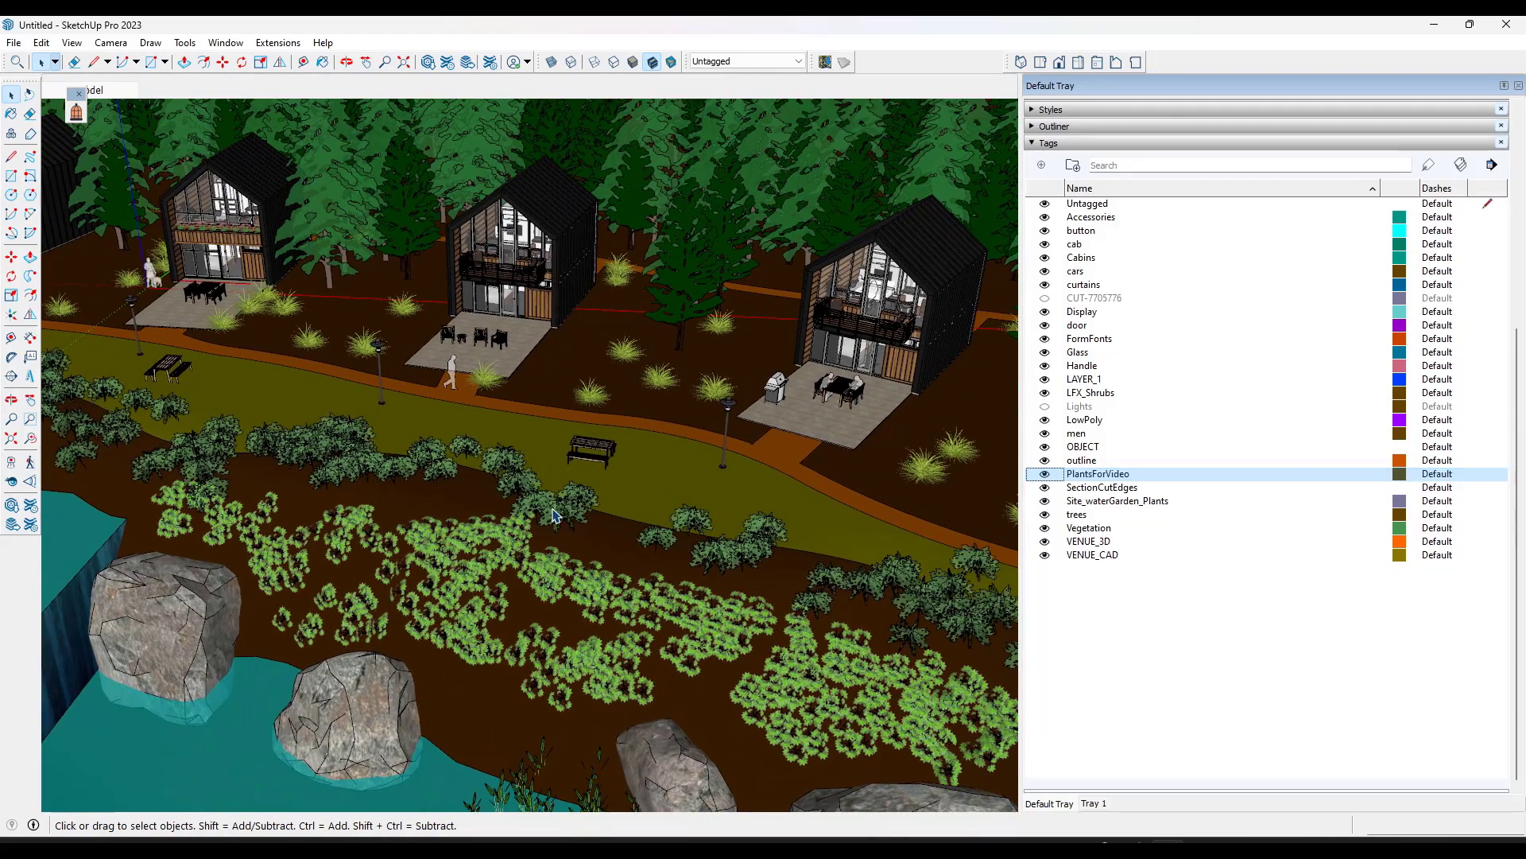
{"action": "left_click", "coordinate": [1102, 487]}
{"action": "left_click", "coordinate": [1093, 554], "text": "shift"}
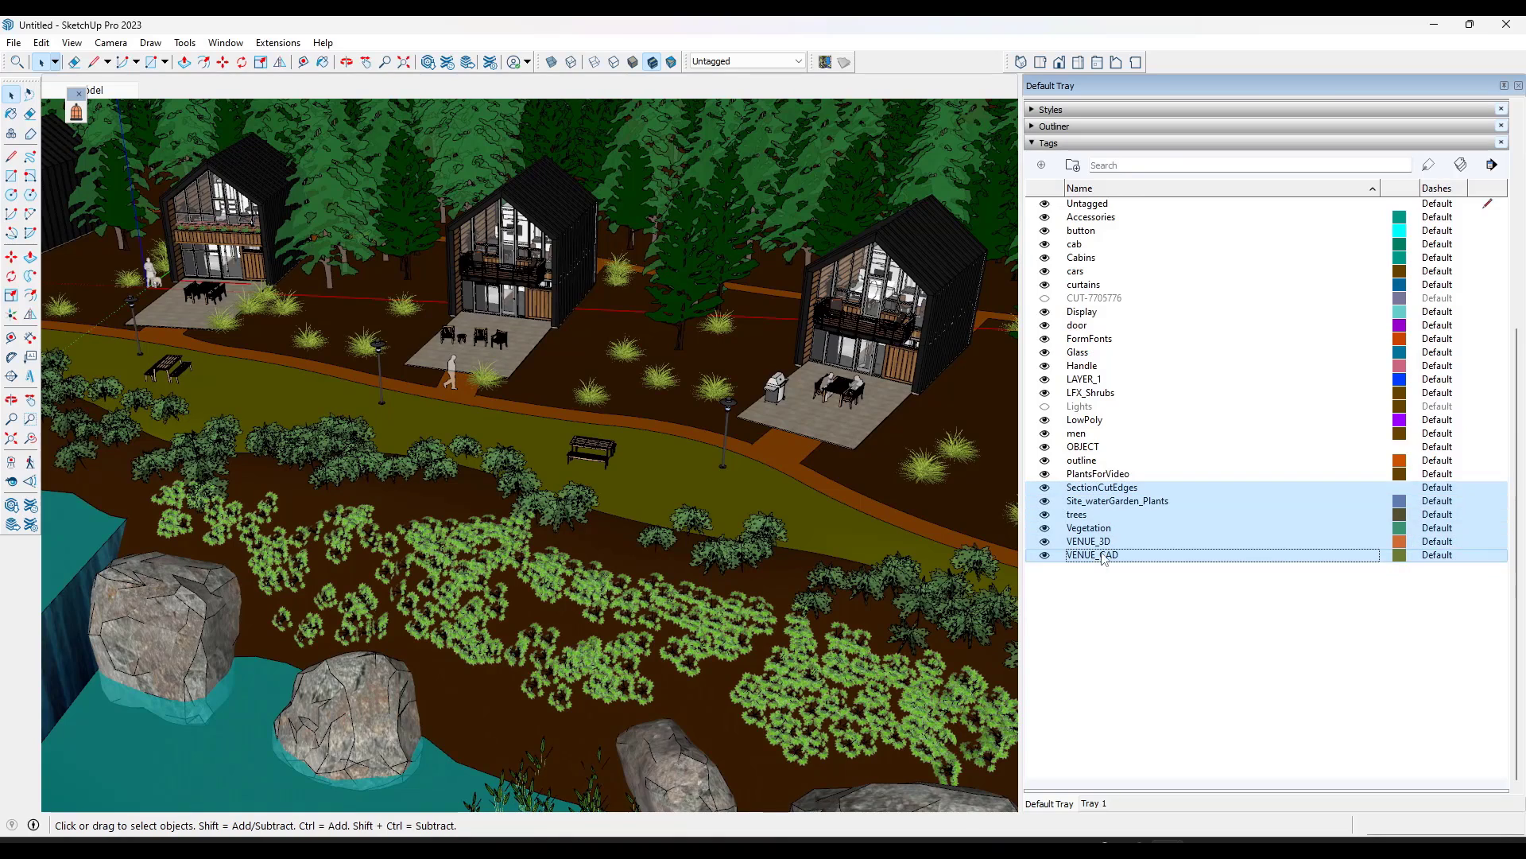
{"action": "left_click", "coordinate": [1045, 499]}
{"action": "left_click", "coordinate": [1081, 460]}
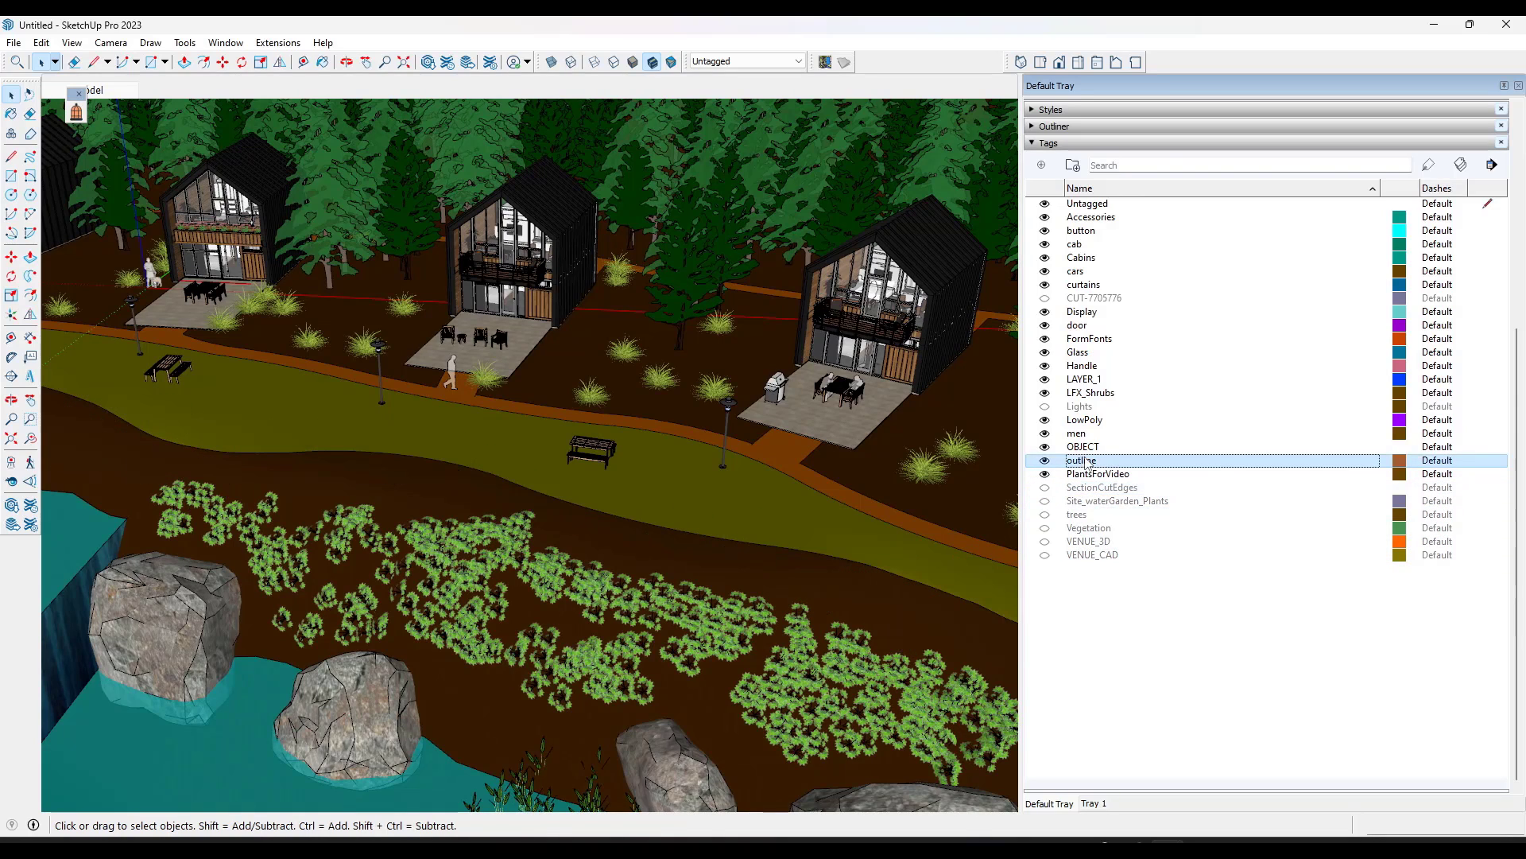
{"action": "left_click", "coordinate": [1093, 218], "text": "shift"}
{"action": "left_click", "coordinate": [1045, 218]}
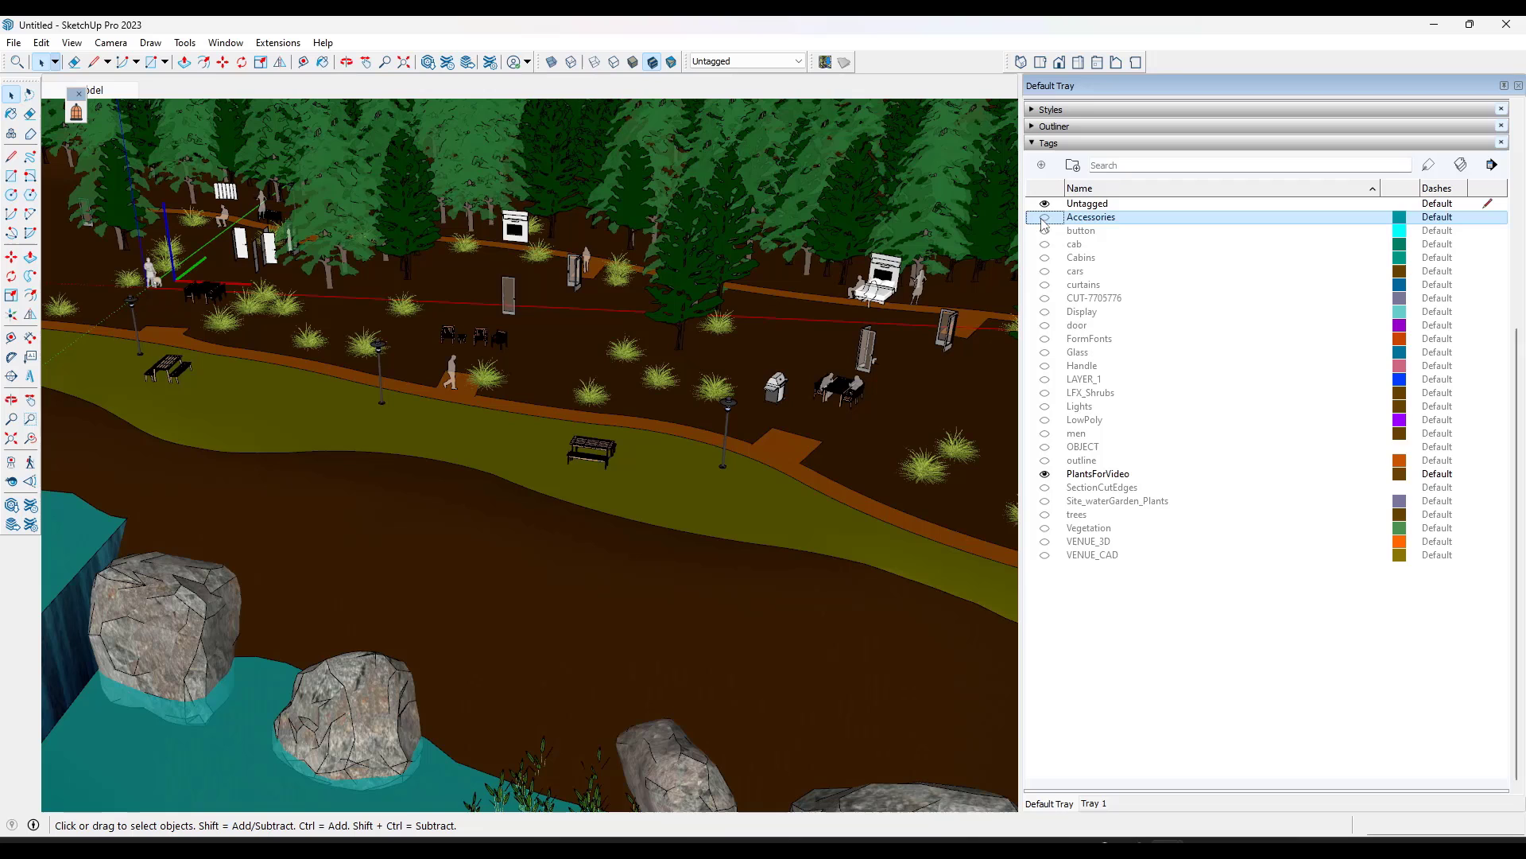
Step: Make Accessories through outline and SectionCutEdges through VENUE_CAD visible again
{"action": "left_click", "coordinate": [1044, 218]}
{"action": "left_click", "coordinate": [1085, 465], "text": "shift"}
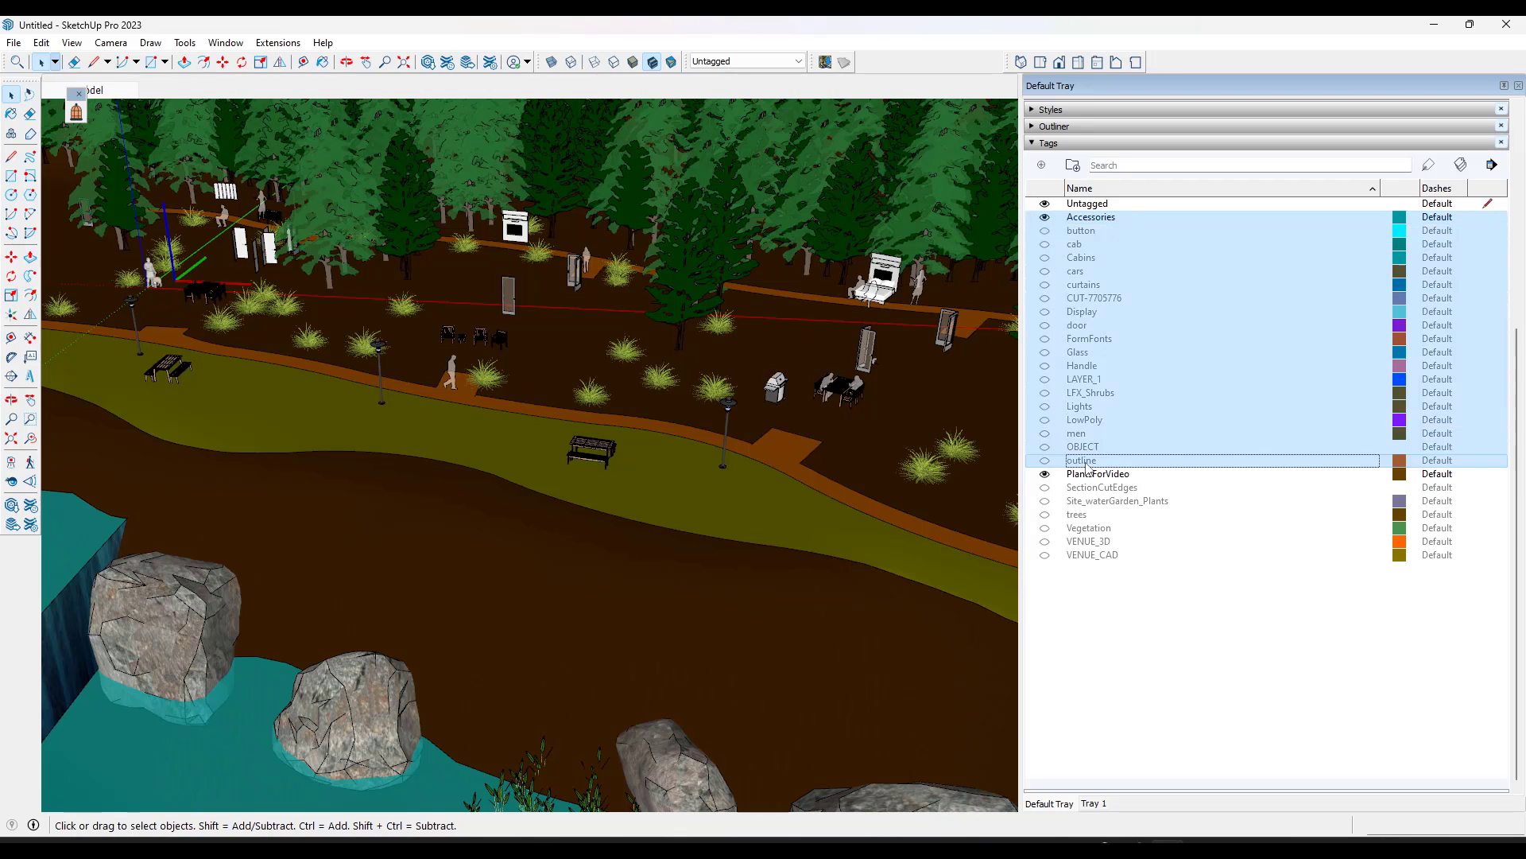
{"action": "left_click", "coordinate": [1044, 461]}
{"action": "left_click", "coordinate": [1092, 487]}
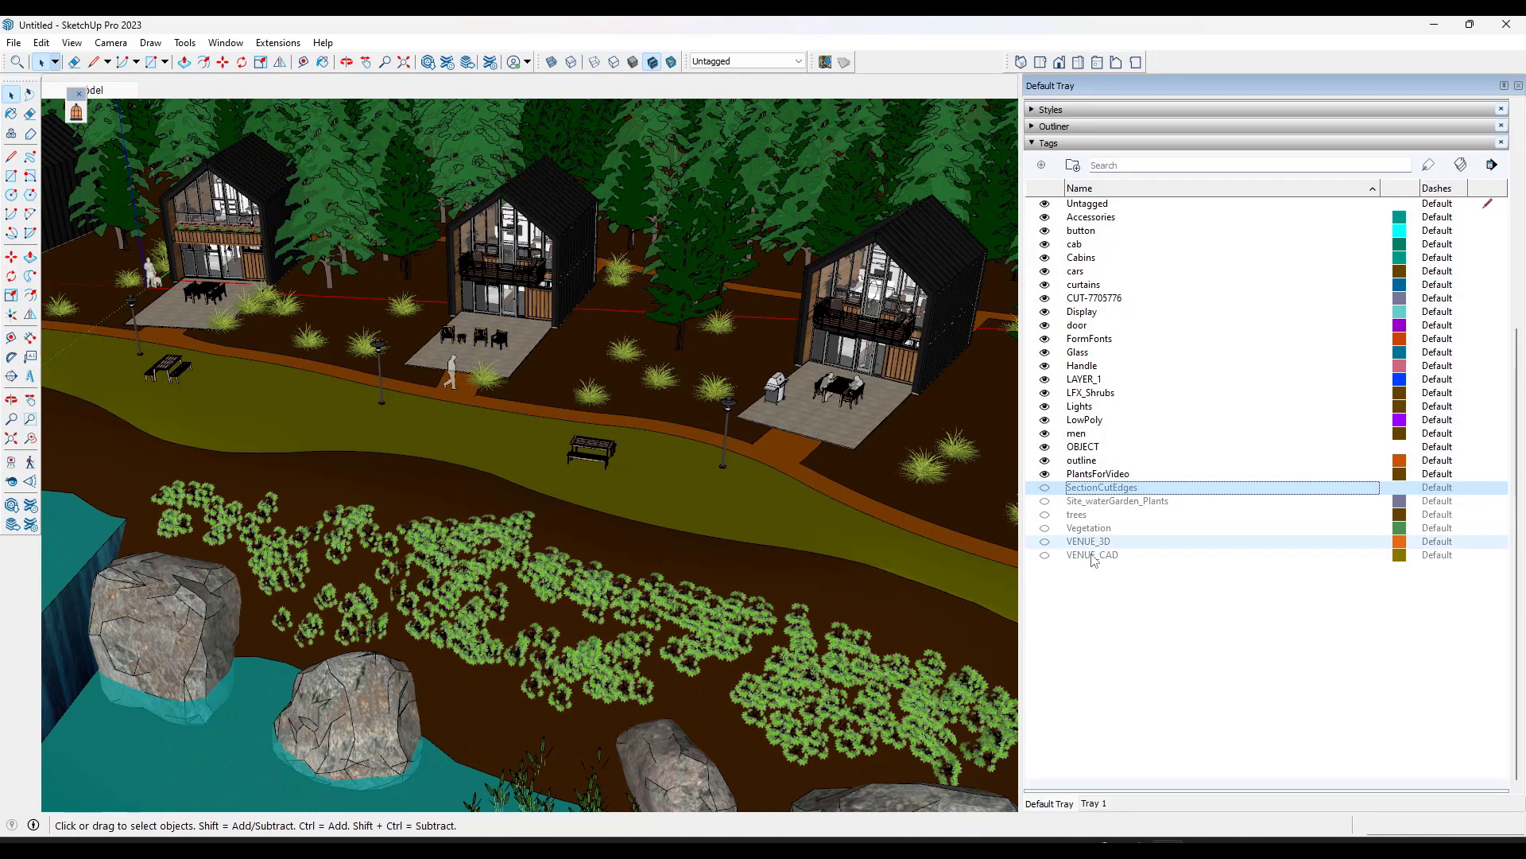
{"action": "left_click", "coordinate": [1093, 555], "text": "shift"}
{"action": "left_click", "coordinate": [1045, 488]}
Step: Isolate a shrub group's plants by their tag in Birdcage Isolate and view them from the side
{"action": "left_click", "coordinate": [76, 111]}
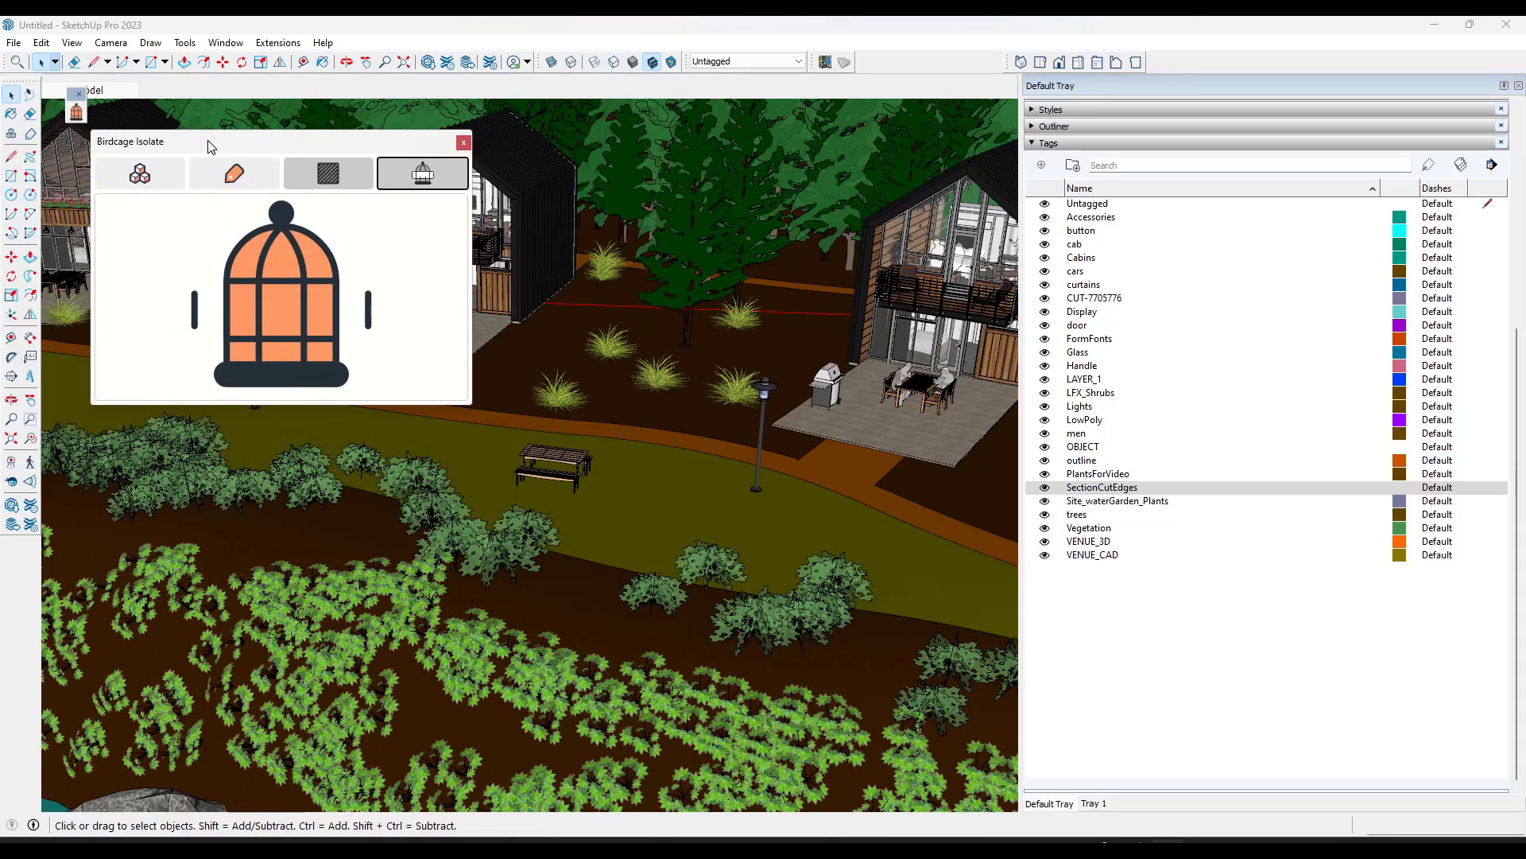
{"action": "left_click", "coordinate": [546, 389]}
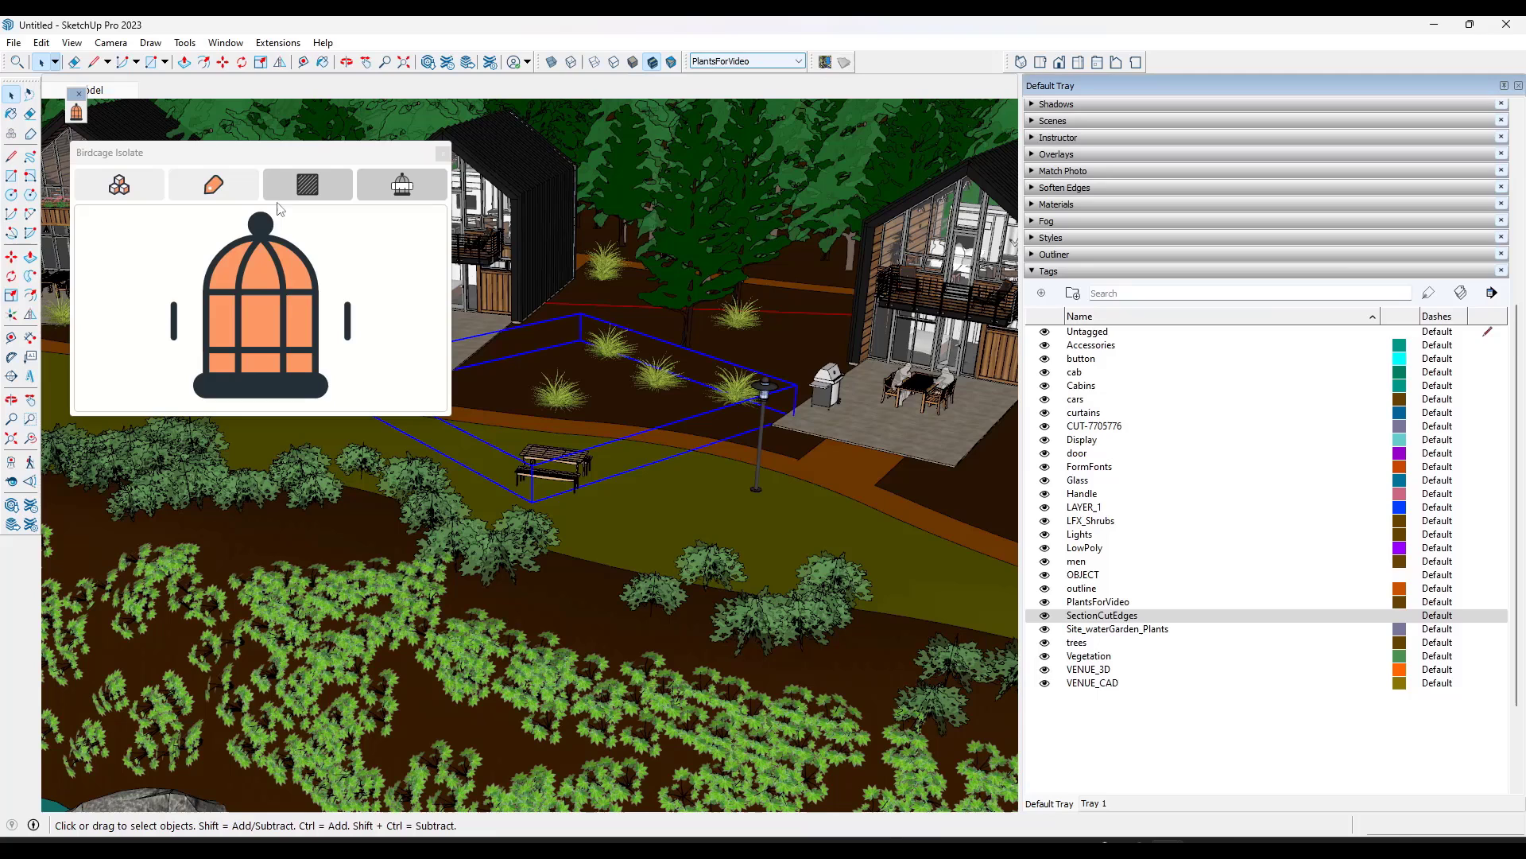
{"action": "left_click", "coordinate": [211, 187]}
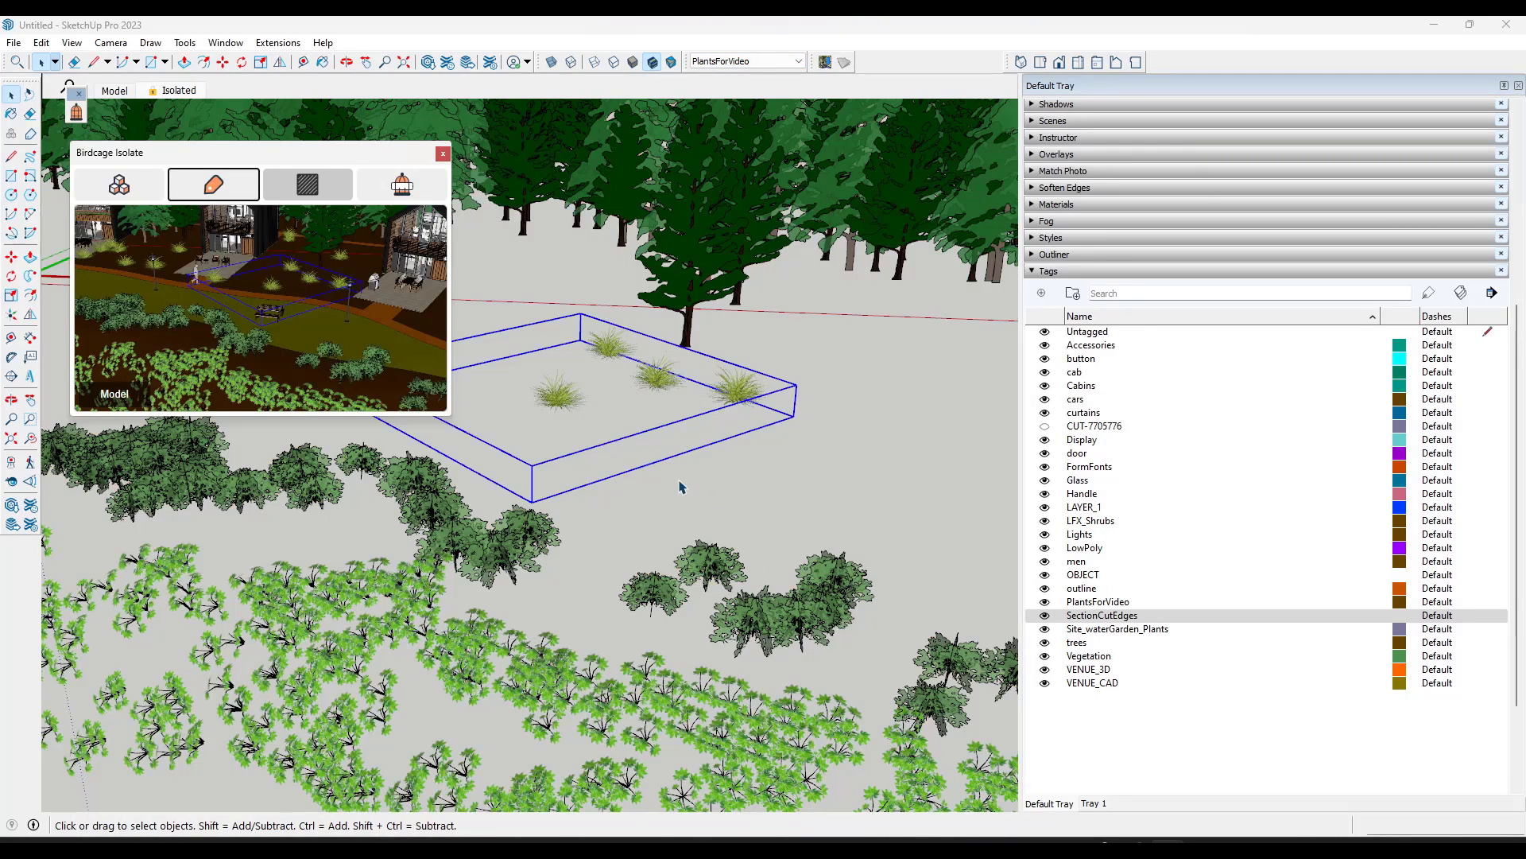
{"action": "scroll", "coordinate": [780, 477], "scroll_direction": "down", "scroll_amount": 7}
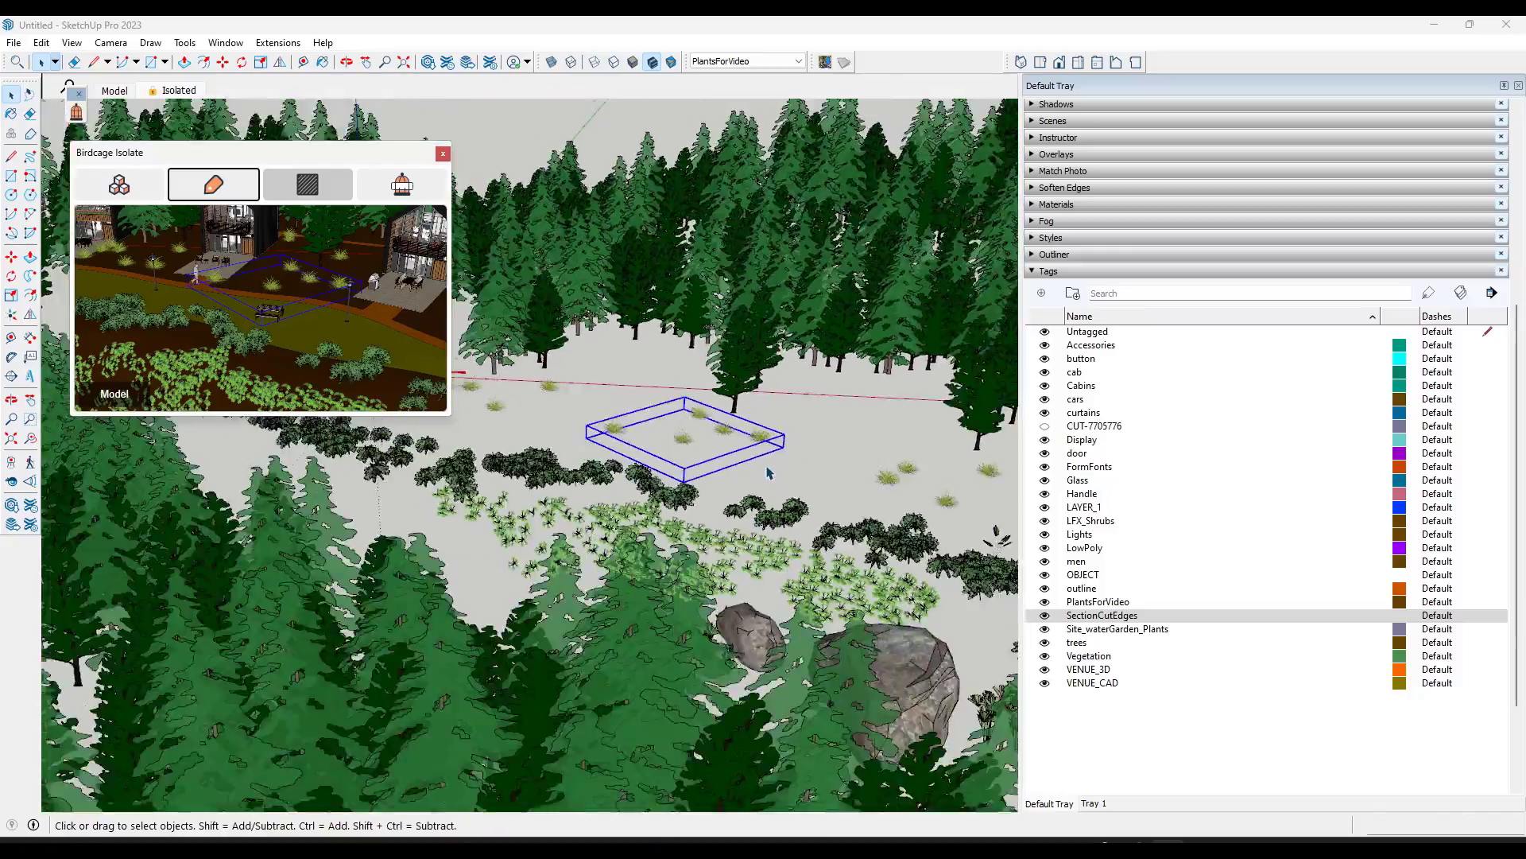
{"action": "middle_click_drag", "start_coordinate": [780, 478], "coordinate": [632, 559]}
{"action": "scroll", "coordinate": [632, 559], "scroll_direction": "up", "scroll_amount": 3}
{"action": "scroll", "coordinate": [632, 559], "scroll_direction": "up", "scroll_amount": 2}
Step: Select the light-green plant group and switch the preview between isolated view and full model
{"action": "left_click", "coordinate": [627, 534]}
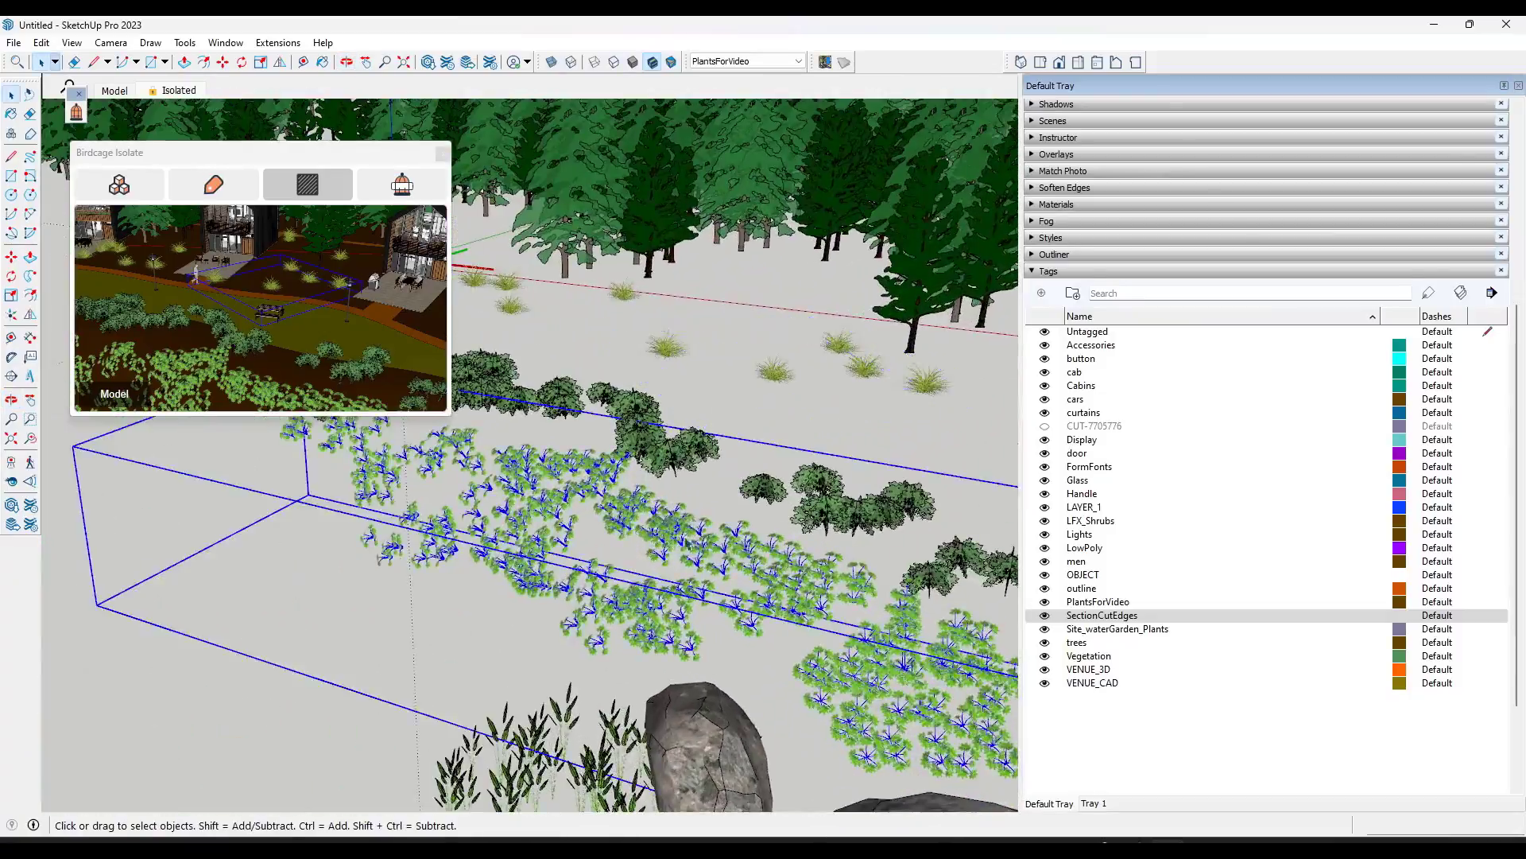
{"action": "scroll", "coordinate": [628, 420], "scroll_direction": "down", "scroll_amount": 5}
{"action": "middle_click_drag", "start_coordinate": [628, 412], "coordinate": [690, 394]}
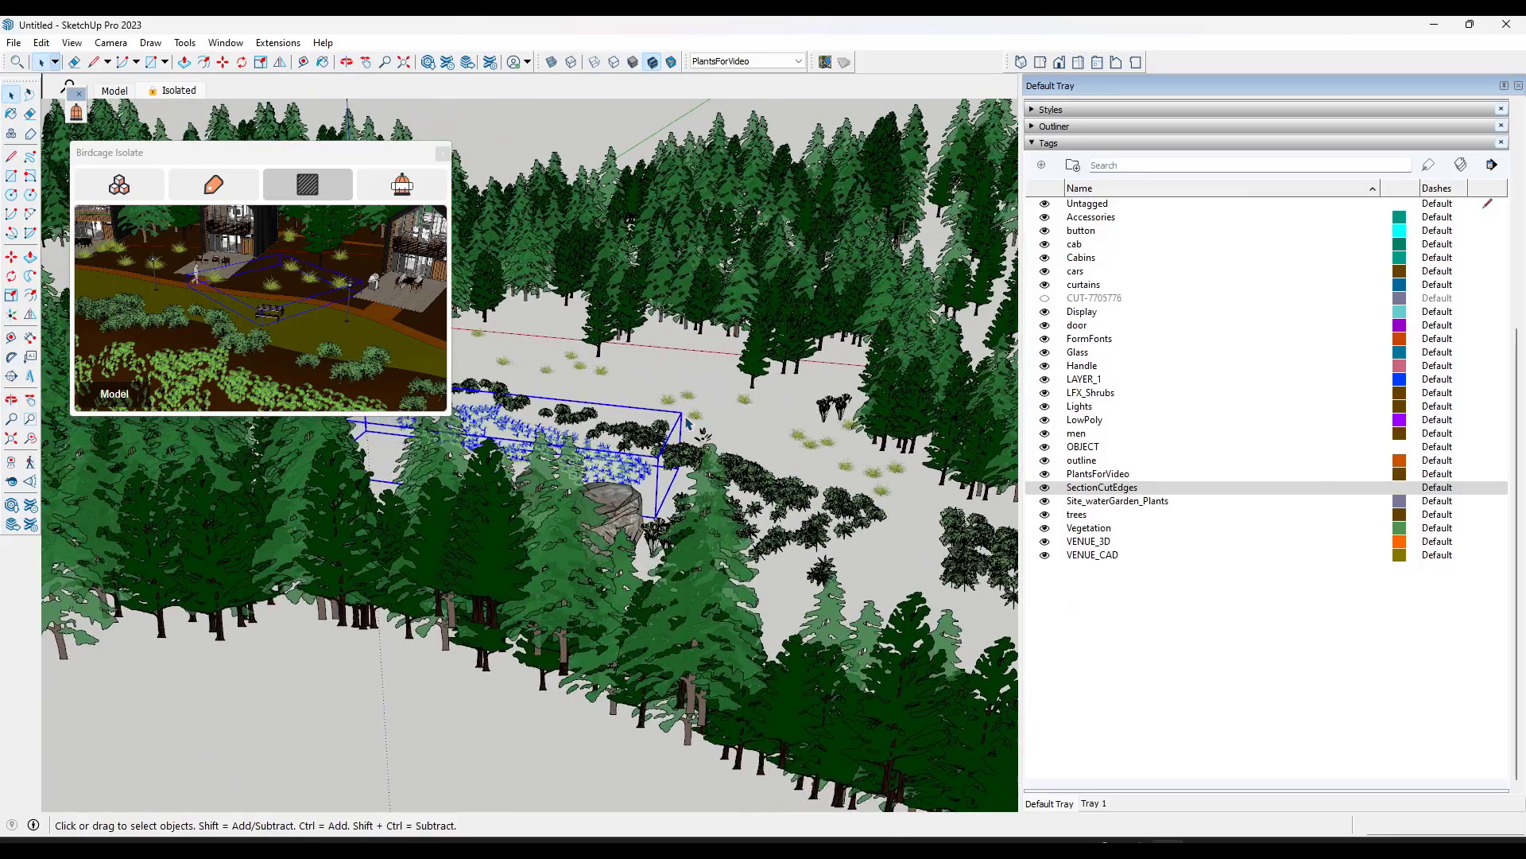
{"action": "scroll", "coordinate": [632, 372], "scroll_direction": "up", "scroll_amount": 6}
{"action": "left_click", "coordinate": [236, 300]}
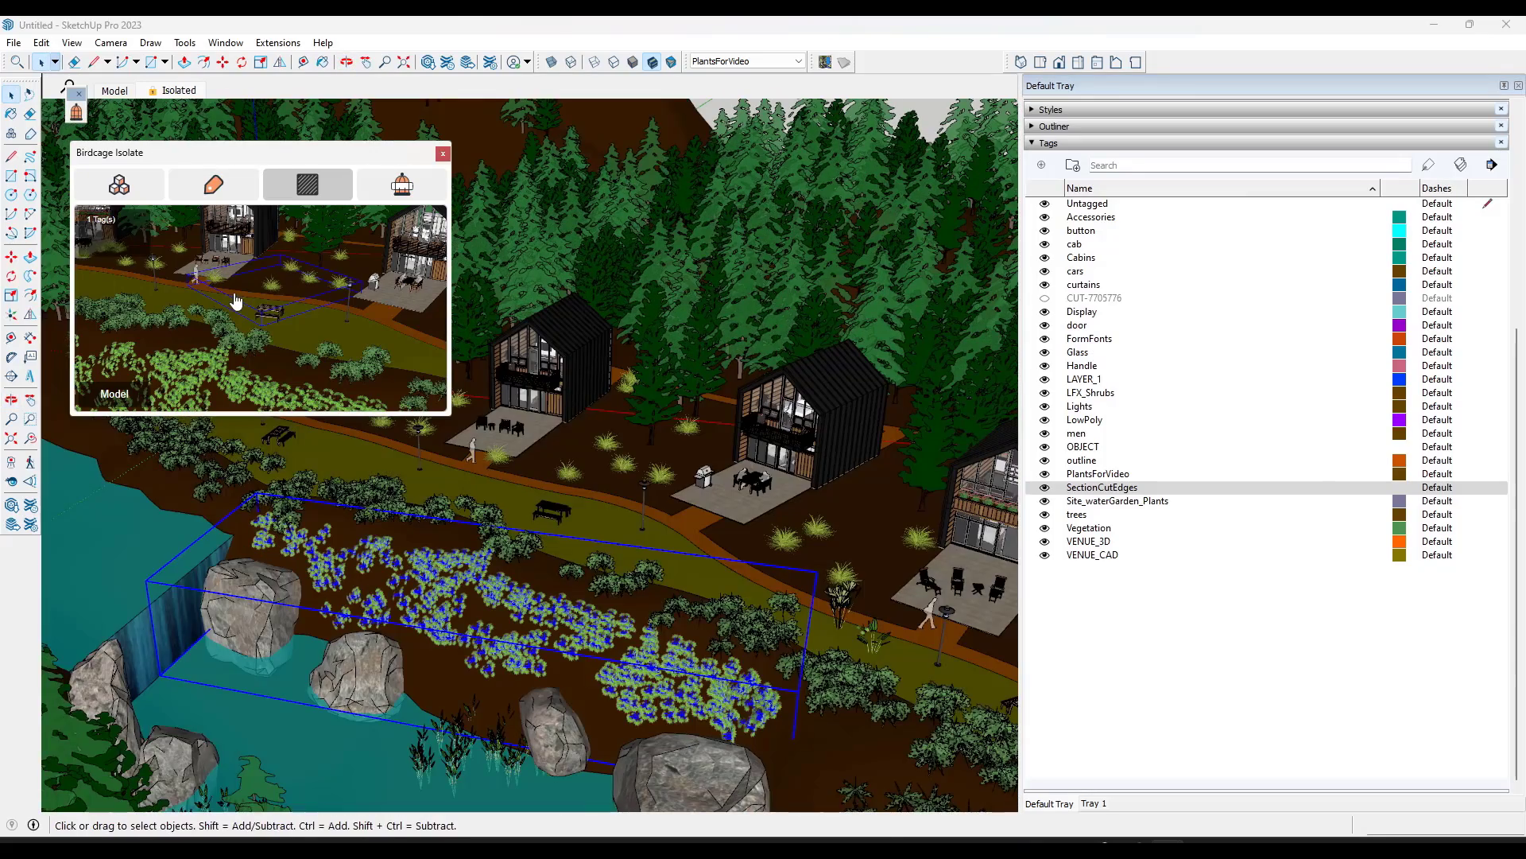
{"action": "left_click", "coordinate": [236, 307]}
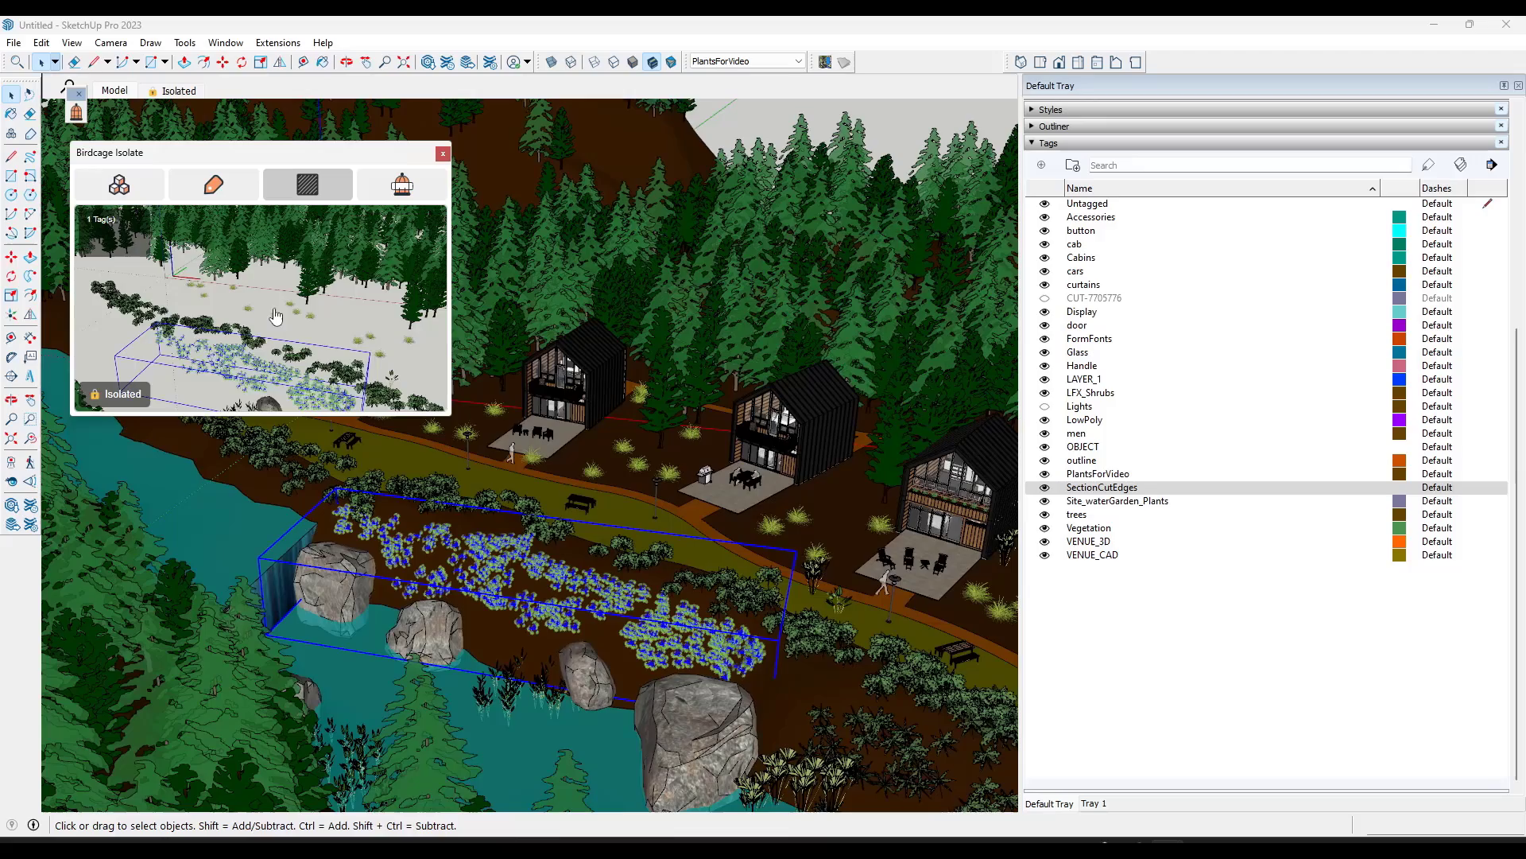
{"action": "left_click", "coordinate": [335, 322]}
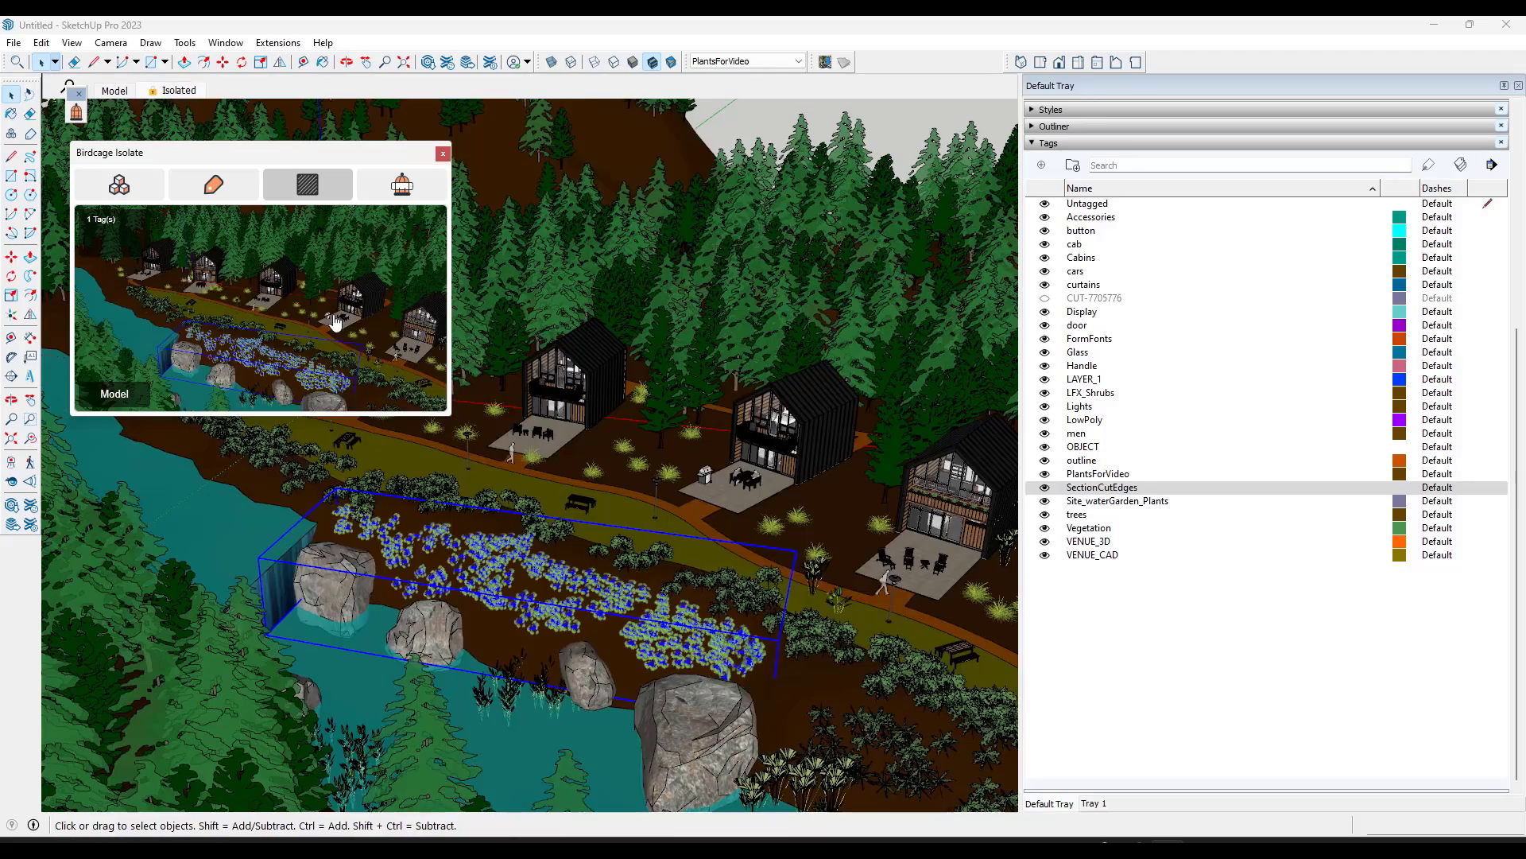
{"action": "left_click", "coordinate": [443, 327]}
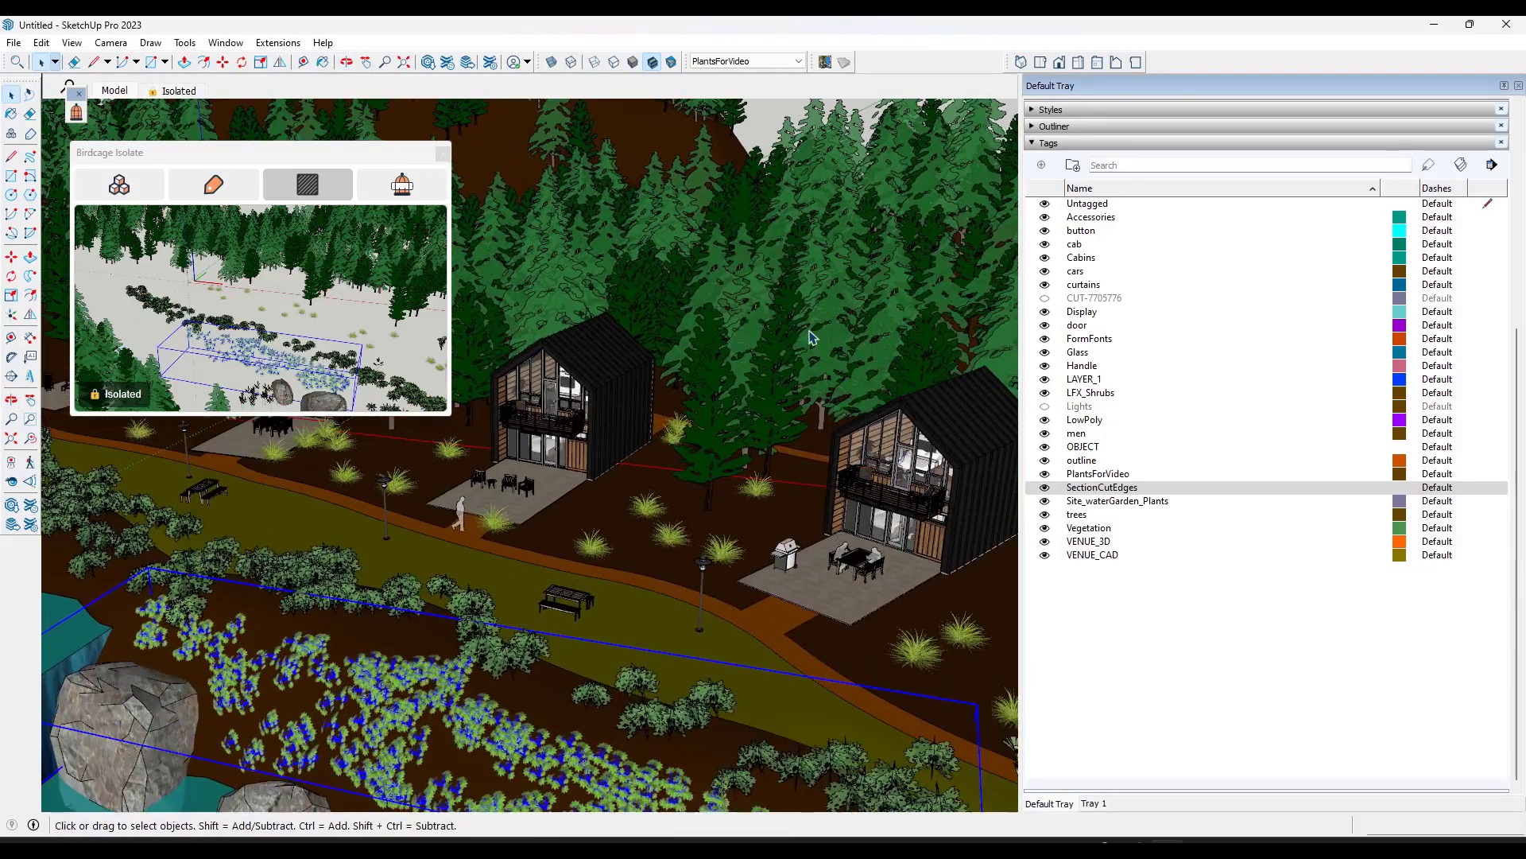
{"action": "scroll", "coordinate": [535, 347], "scroll_direction": "up", "scroll_amount": 3}
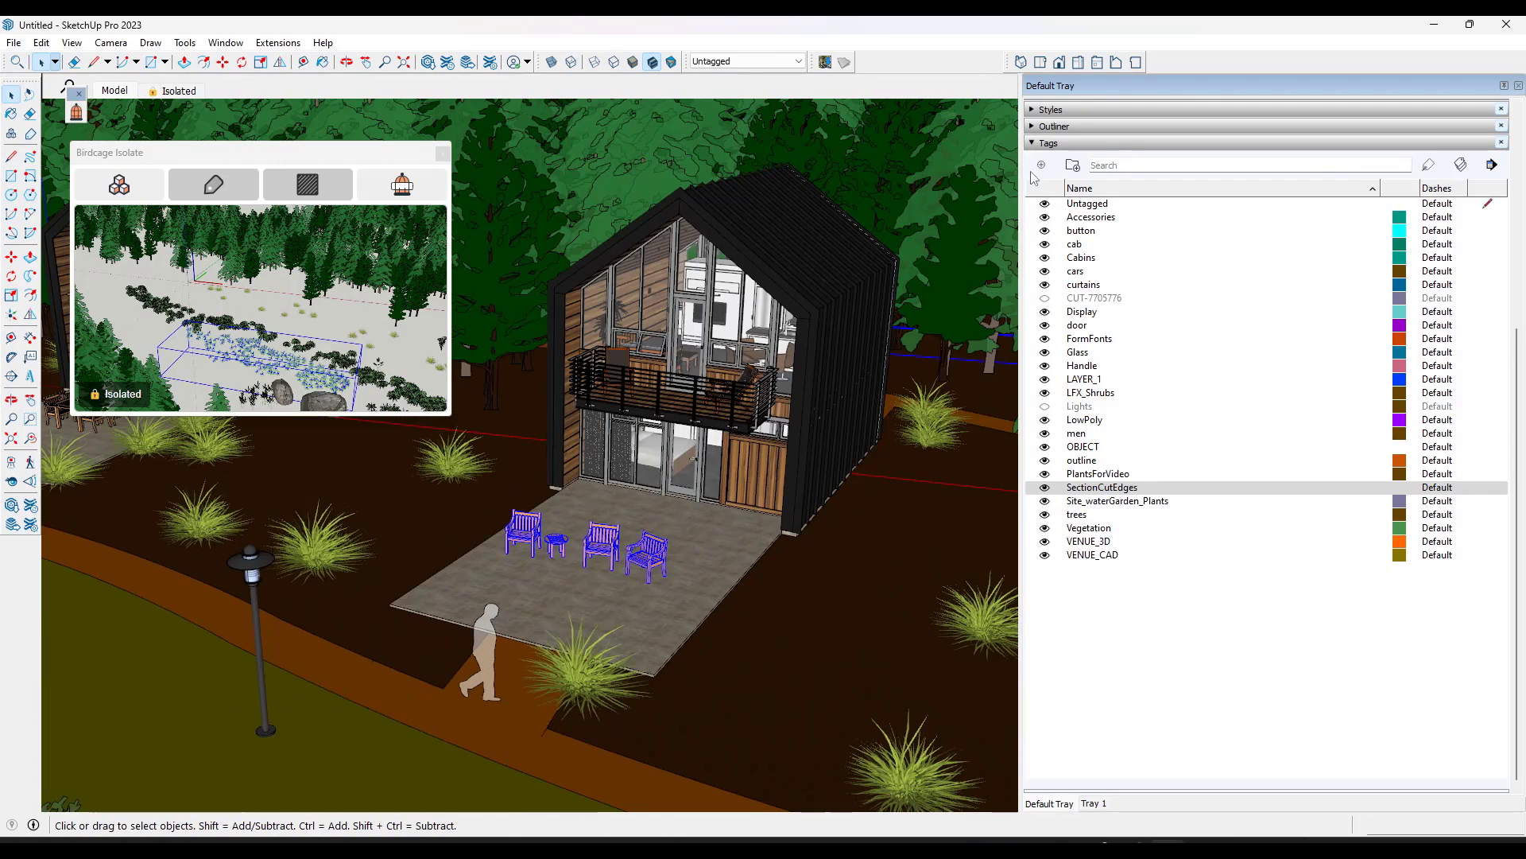
Step: Add a FurnitureForVideo tag, assign the selected chairs to it, and isolate by tag
{"action": "left_click", "coordinate": [1042, 165]}
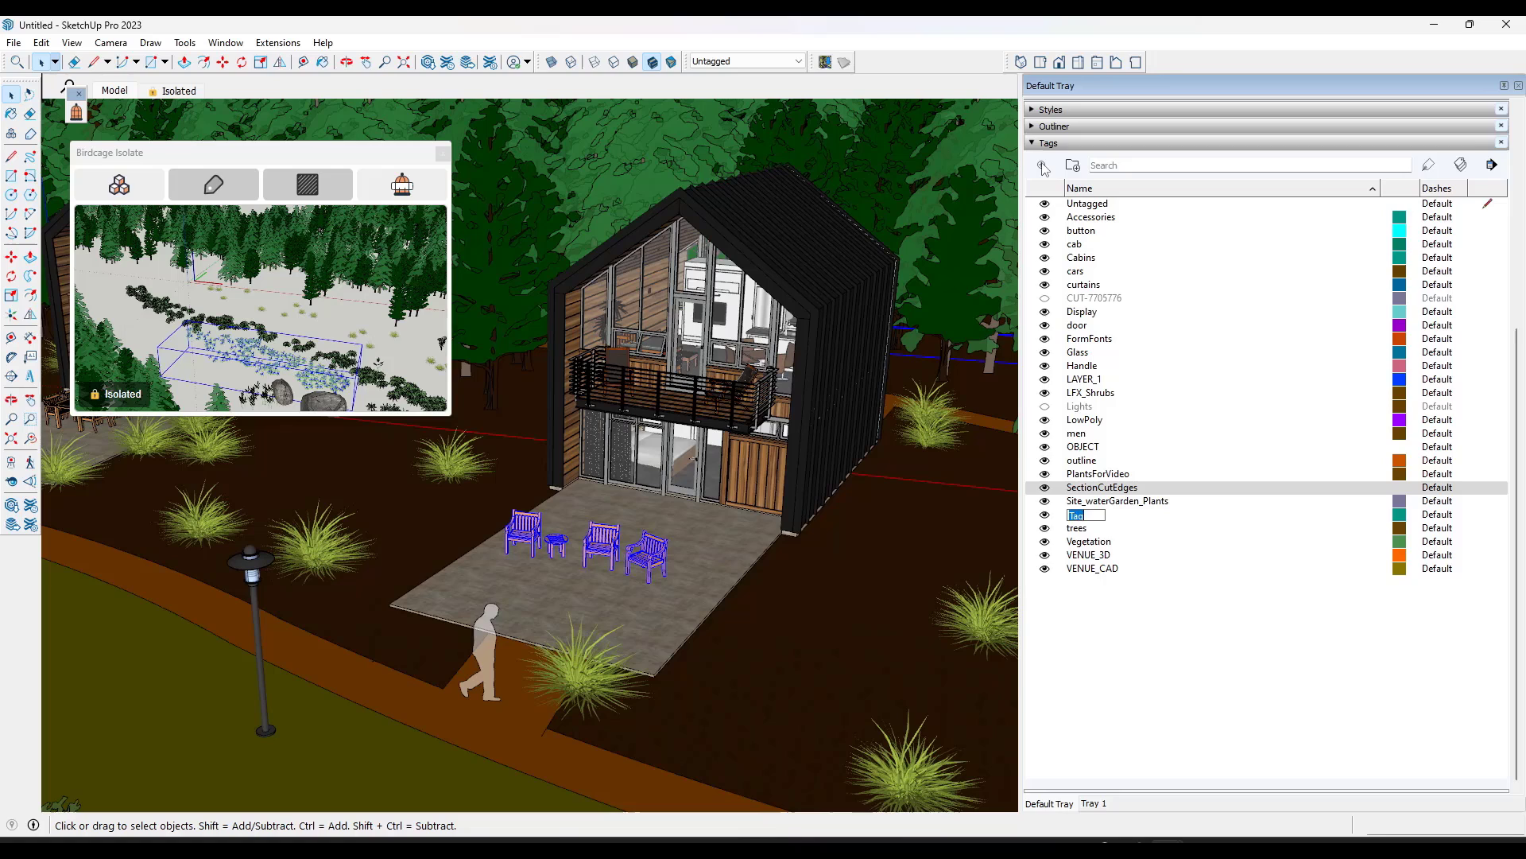
{"action": "type", "text": "Furniture"}
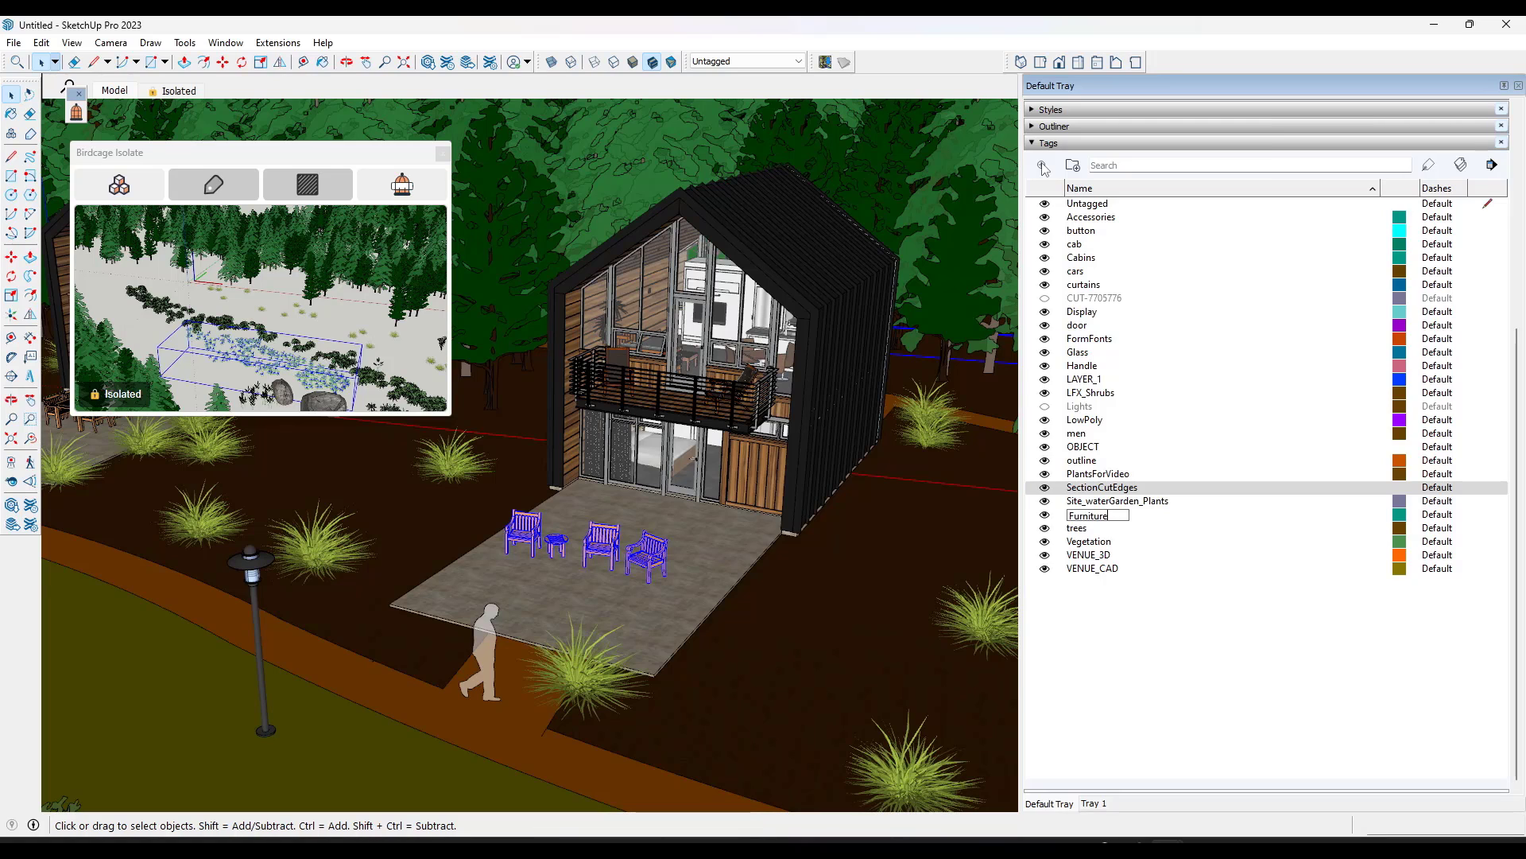
{"action": "type", "text": "ForVideo"}
{"action": "key", "text": "Return"}
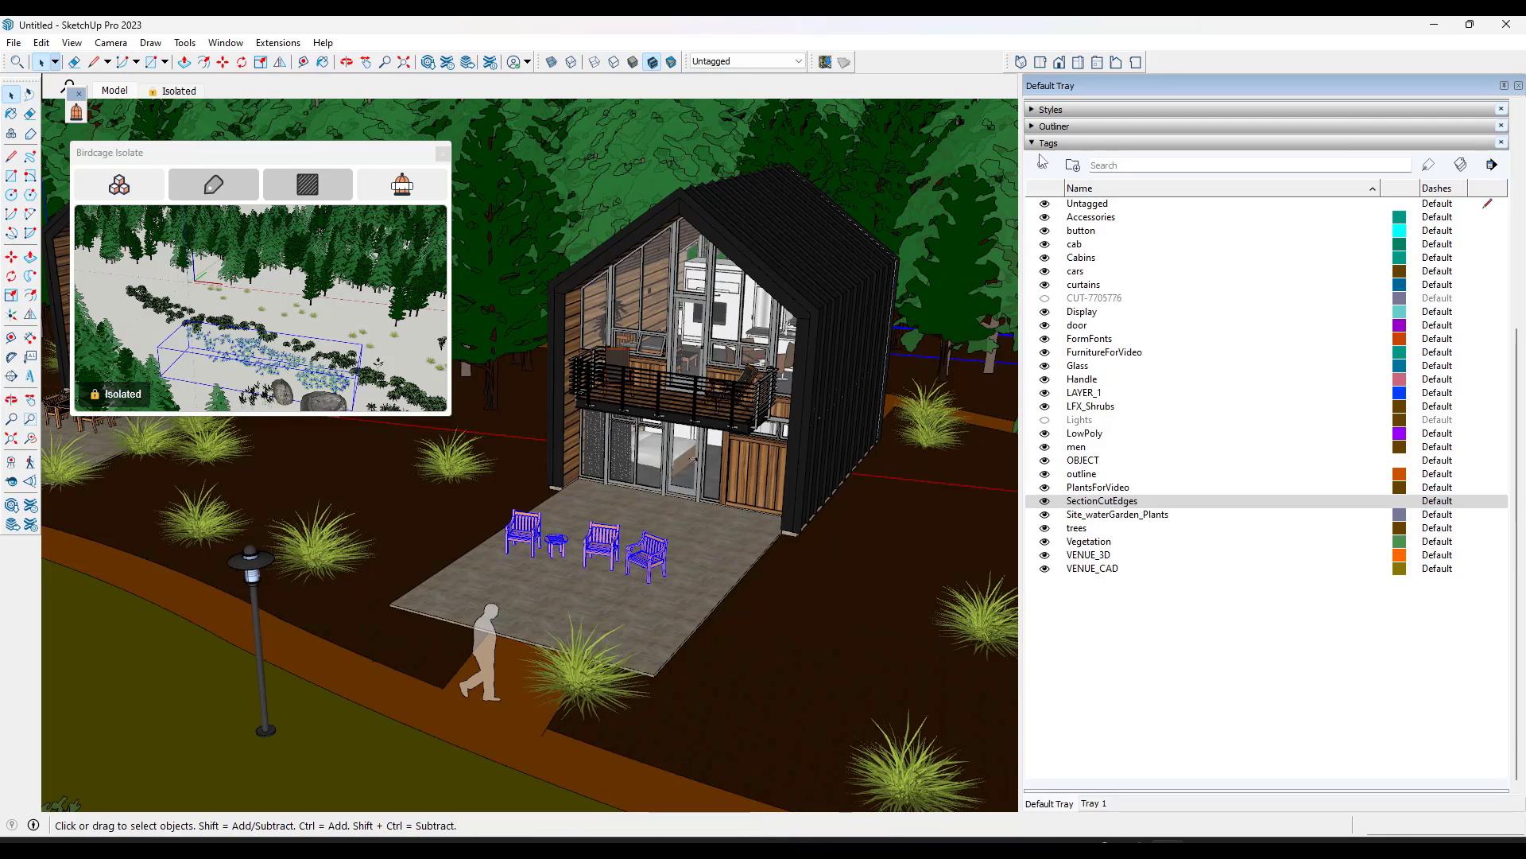
{"action": "left_click", "coordinate": [743, 61]}
{"action": "left_click", "coordinate": [743, 137]}
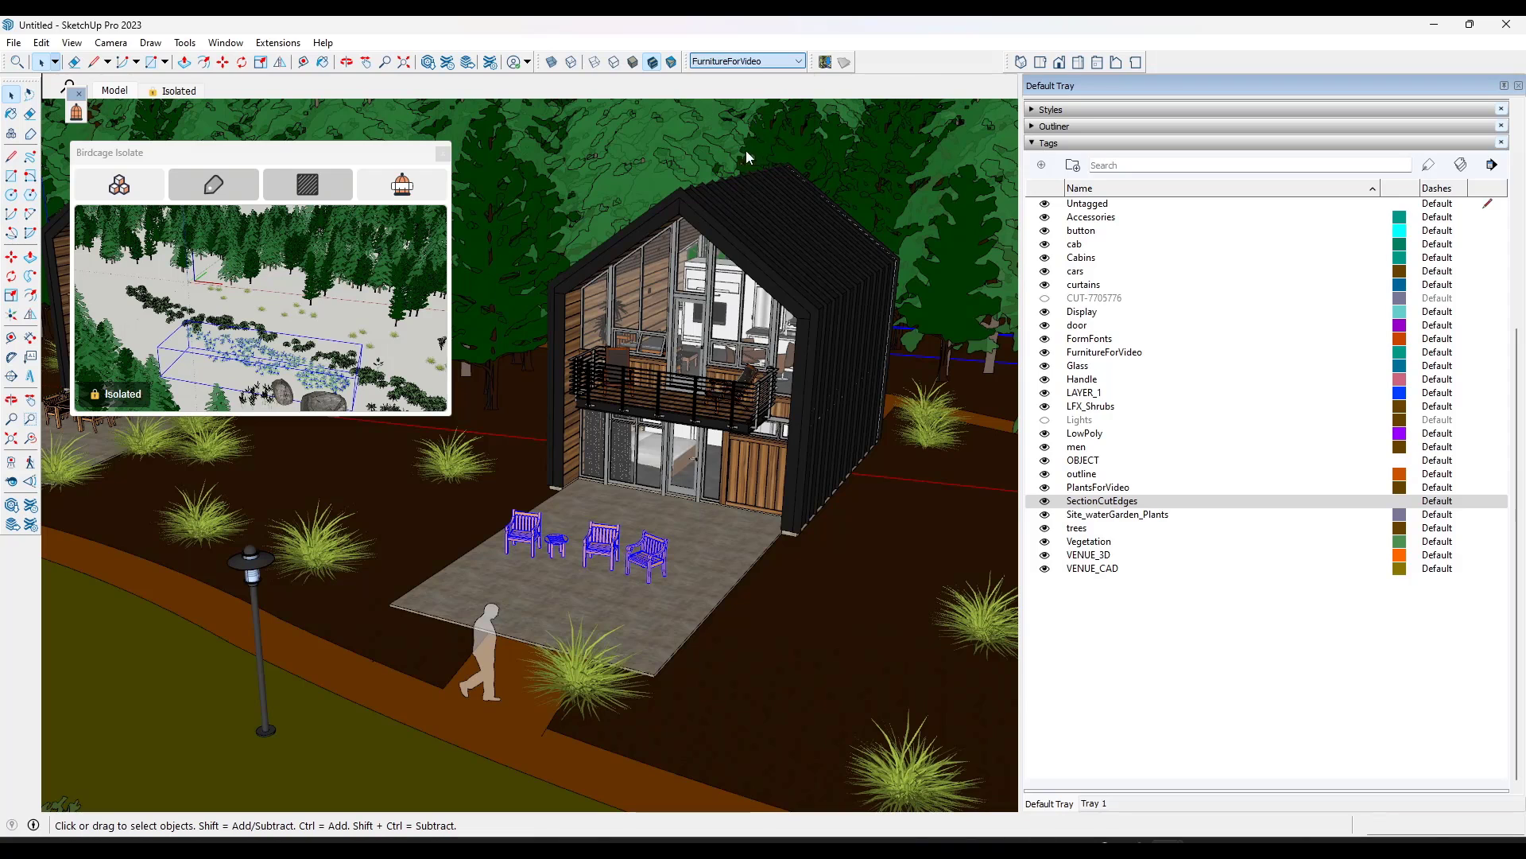
{"action": "left_click", "coordinate": [213, 184]}
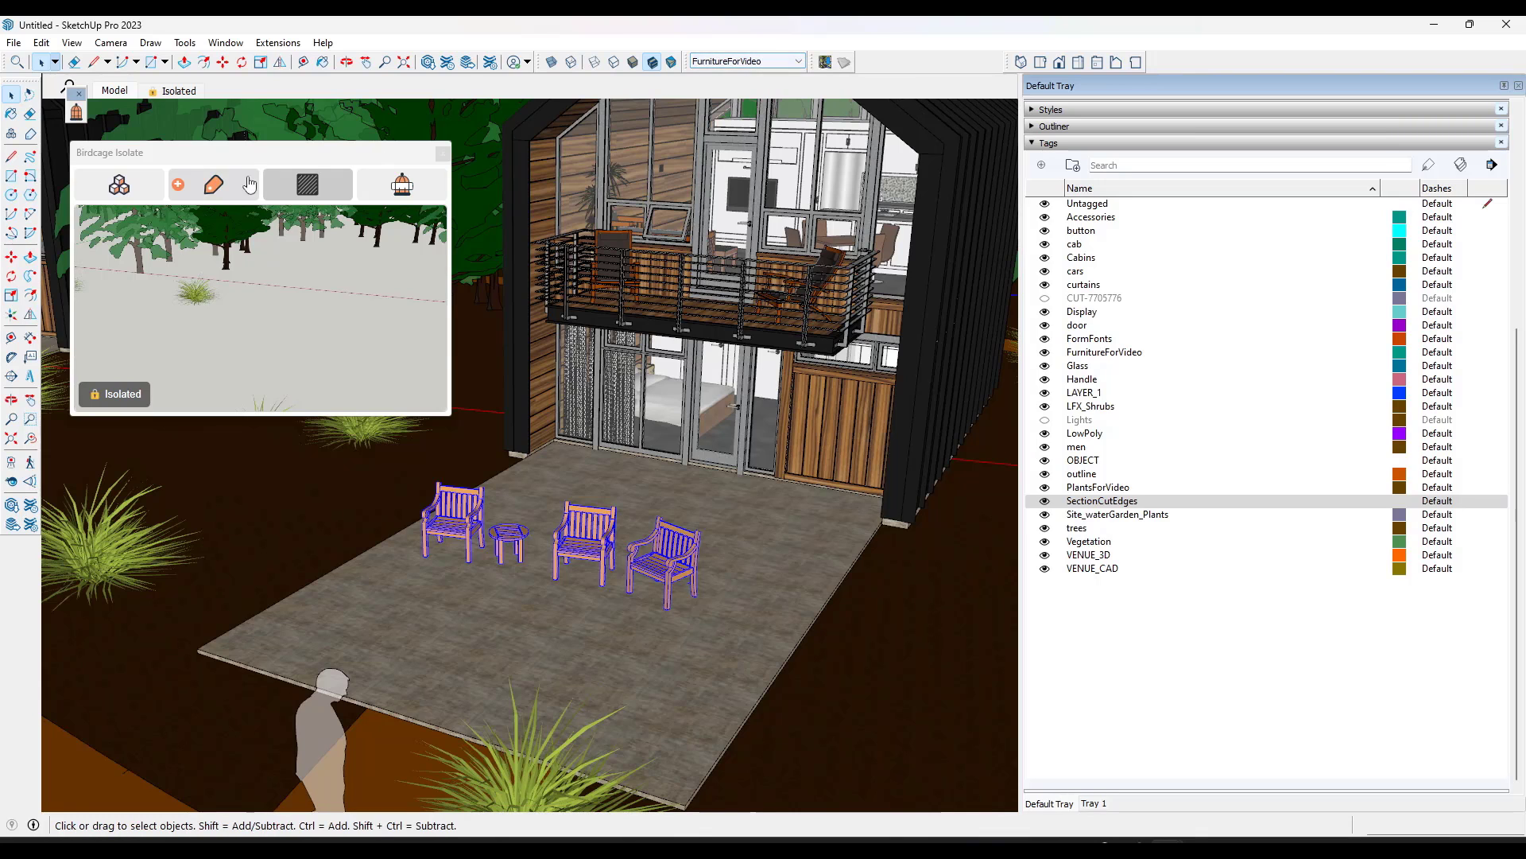
Step: Isolate the chairs' tag alongside the plants and compare isolated and full-model views
{"action": "left_click", "coordinate": [177, 188]}
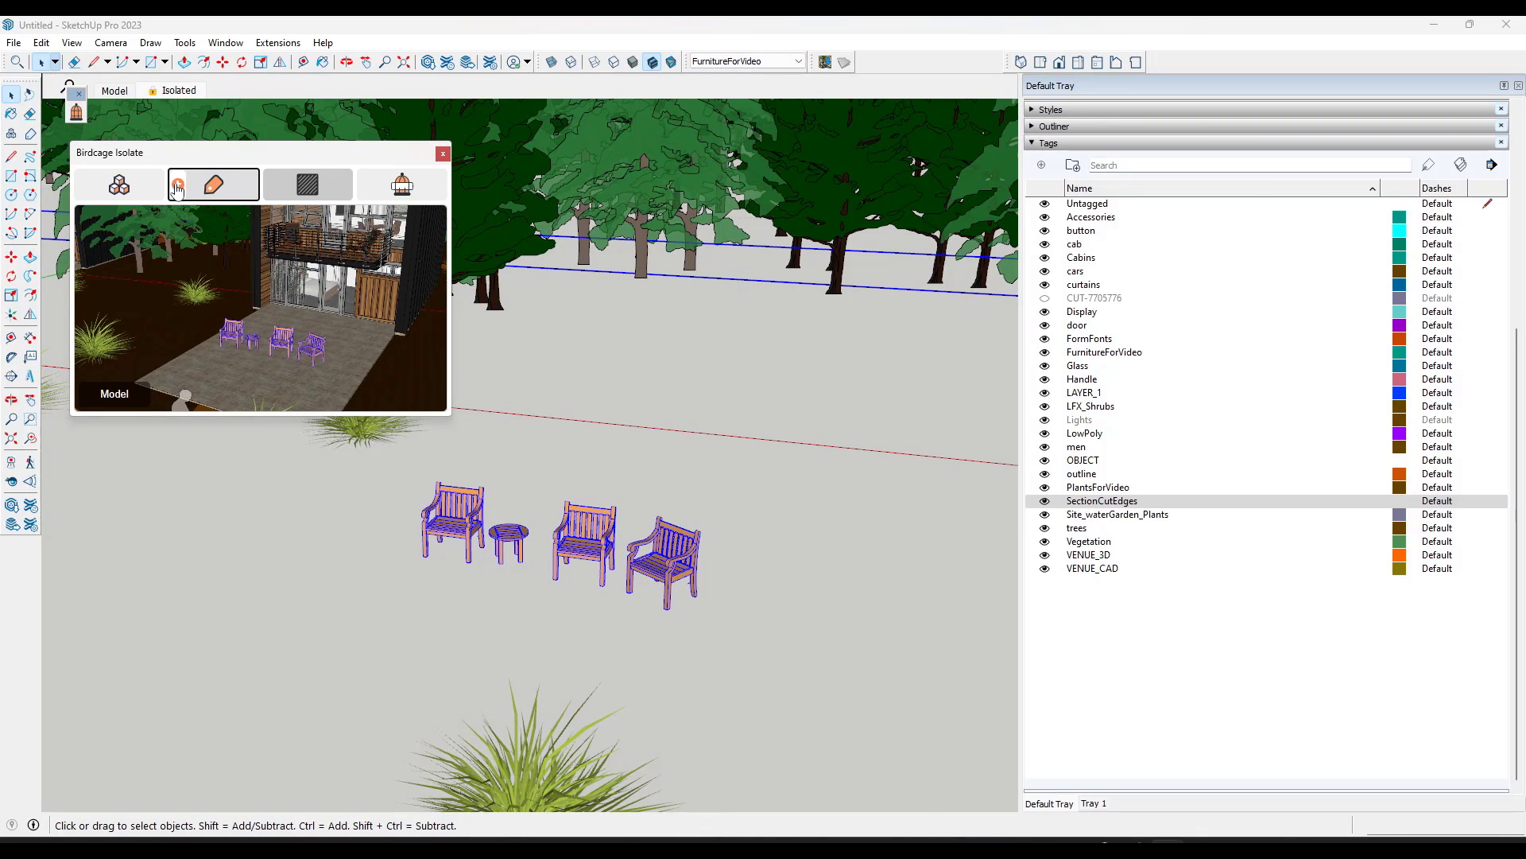
{"action": "left_click", "coordinate": [296, 342]}
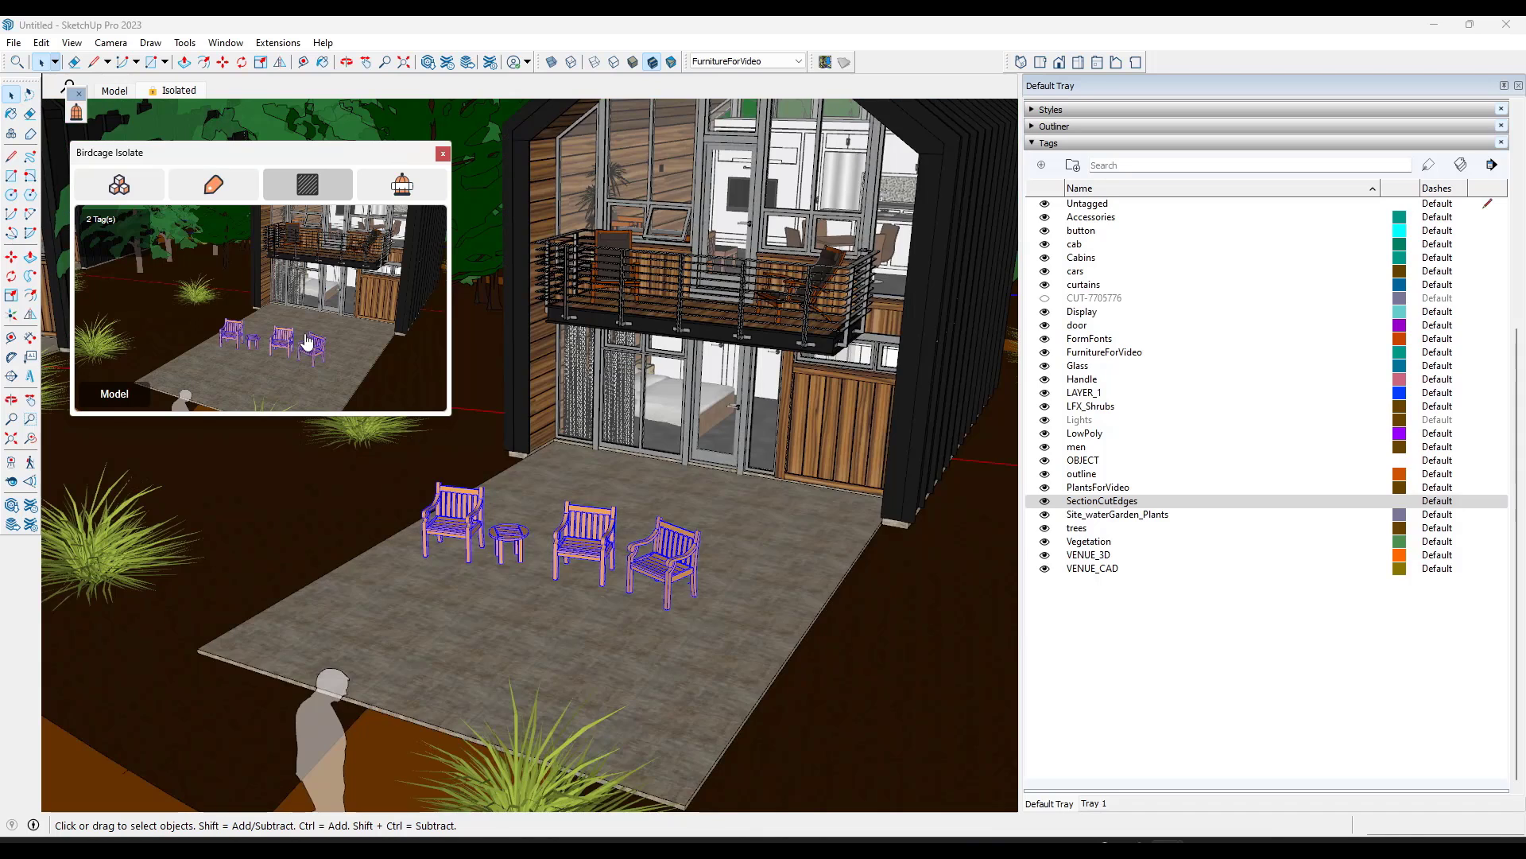
{"action": "left_click", "coordinate": [307, 342]}
{"action": "left_click", "coordinate": [307, 341]}
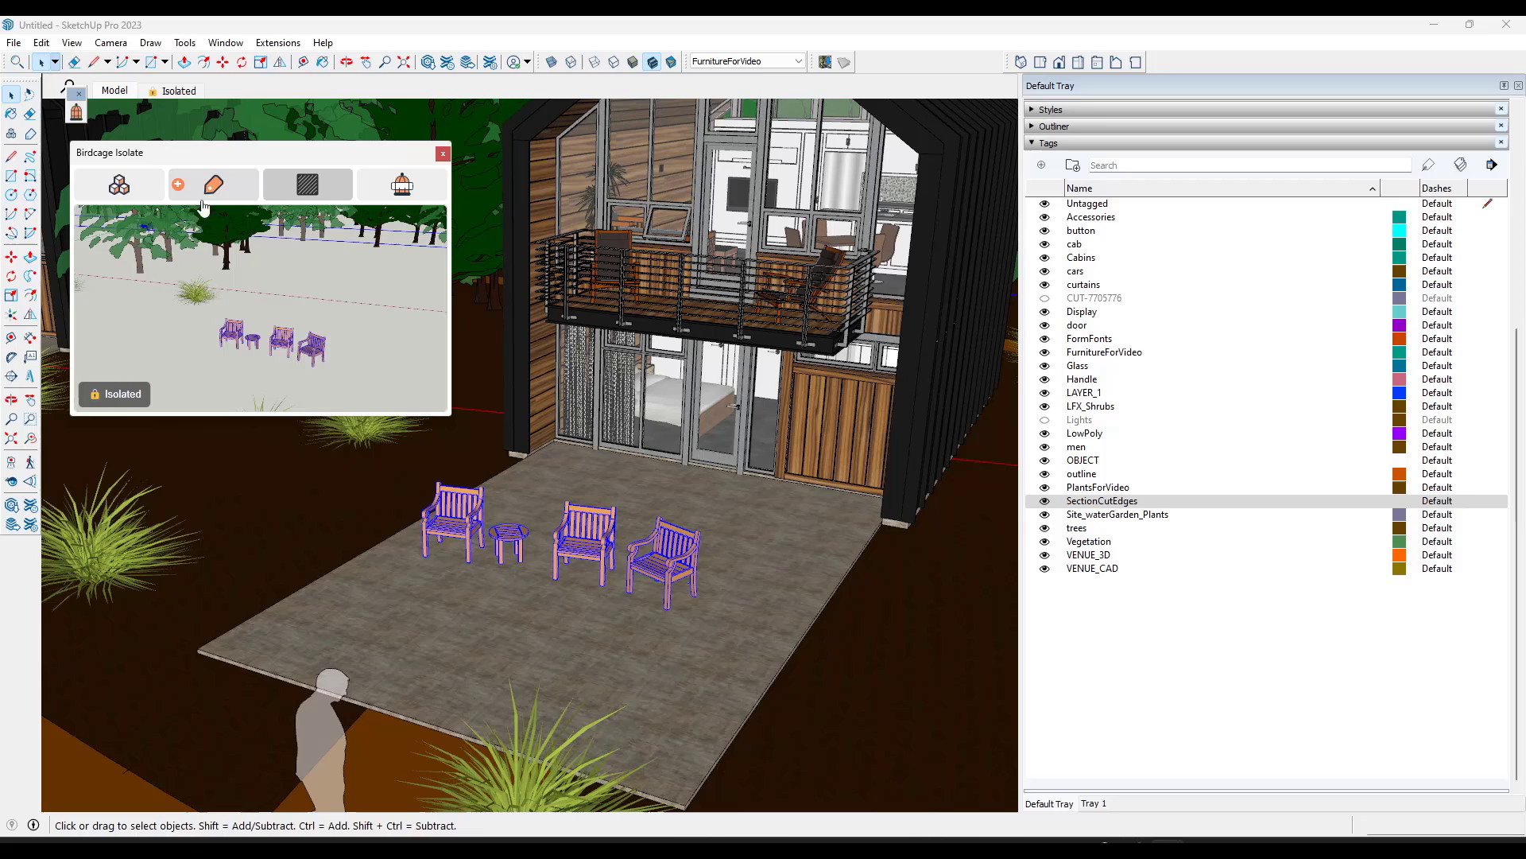
{"action": "left_click", "coordinate": [178, 185]}
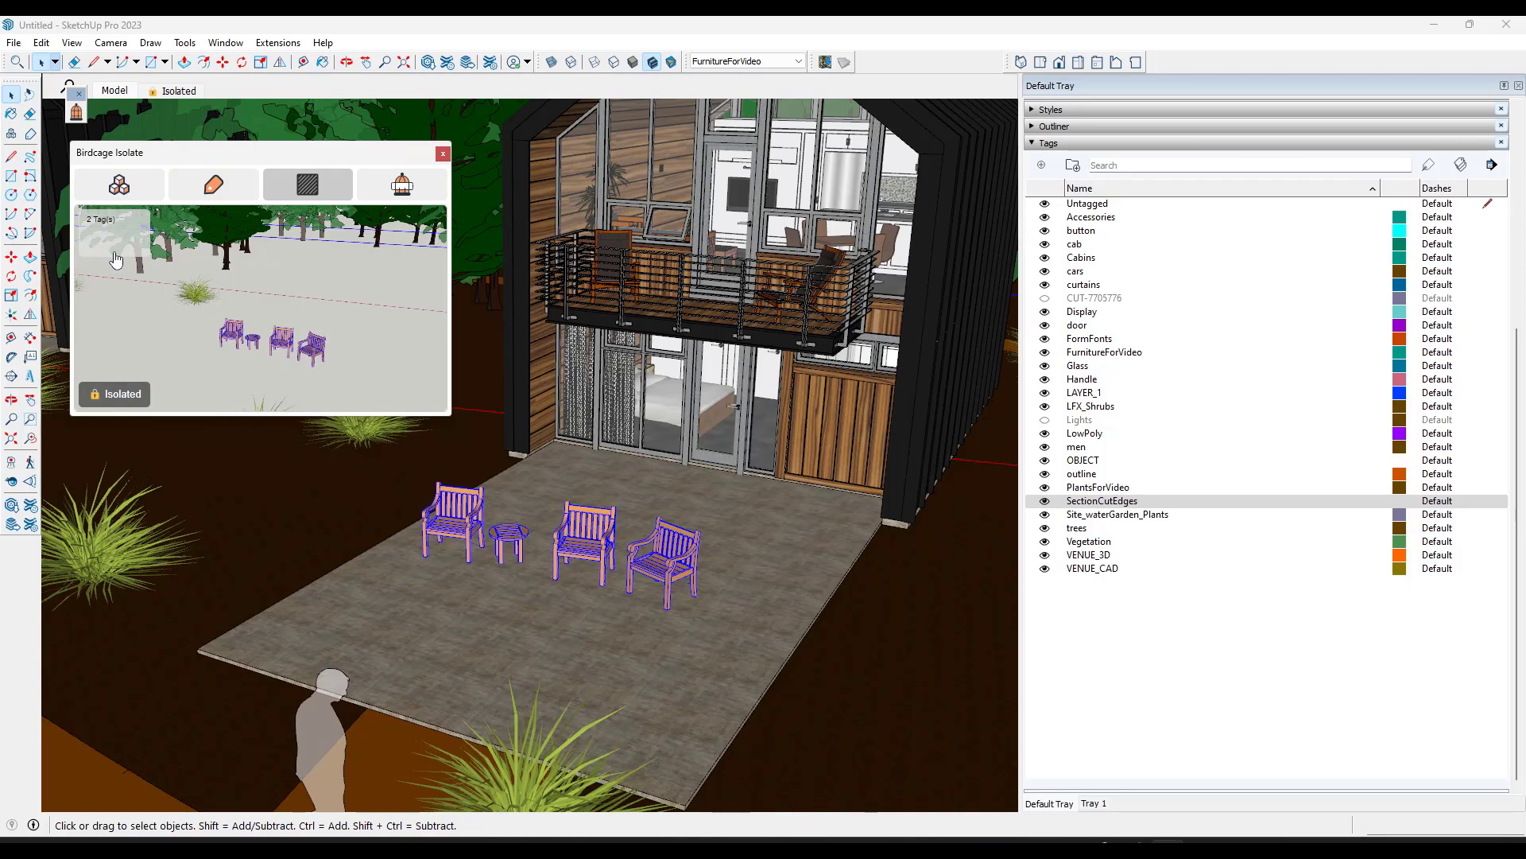
{"action": "left_click_drag", "start_coordinate": [117, 250], "coordinate": [198, 233]}
{"action": "left_click", "coordinate": [355, 321]}
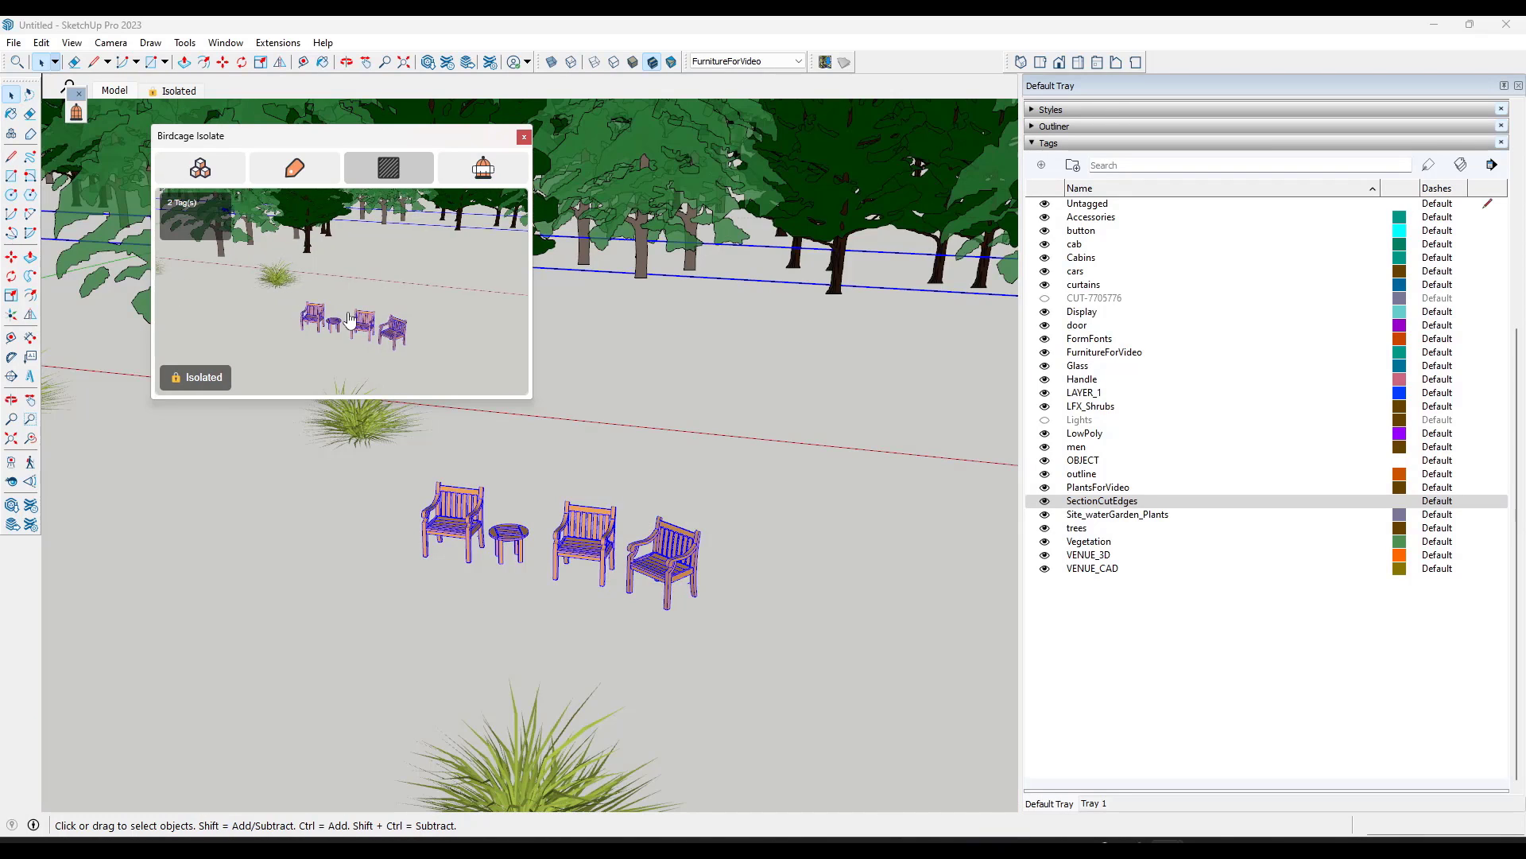
{"action": "left_click", "coordinate": [355, 321]}
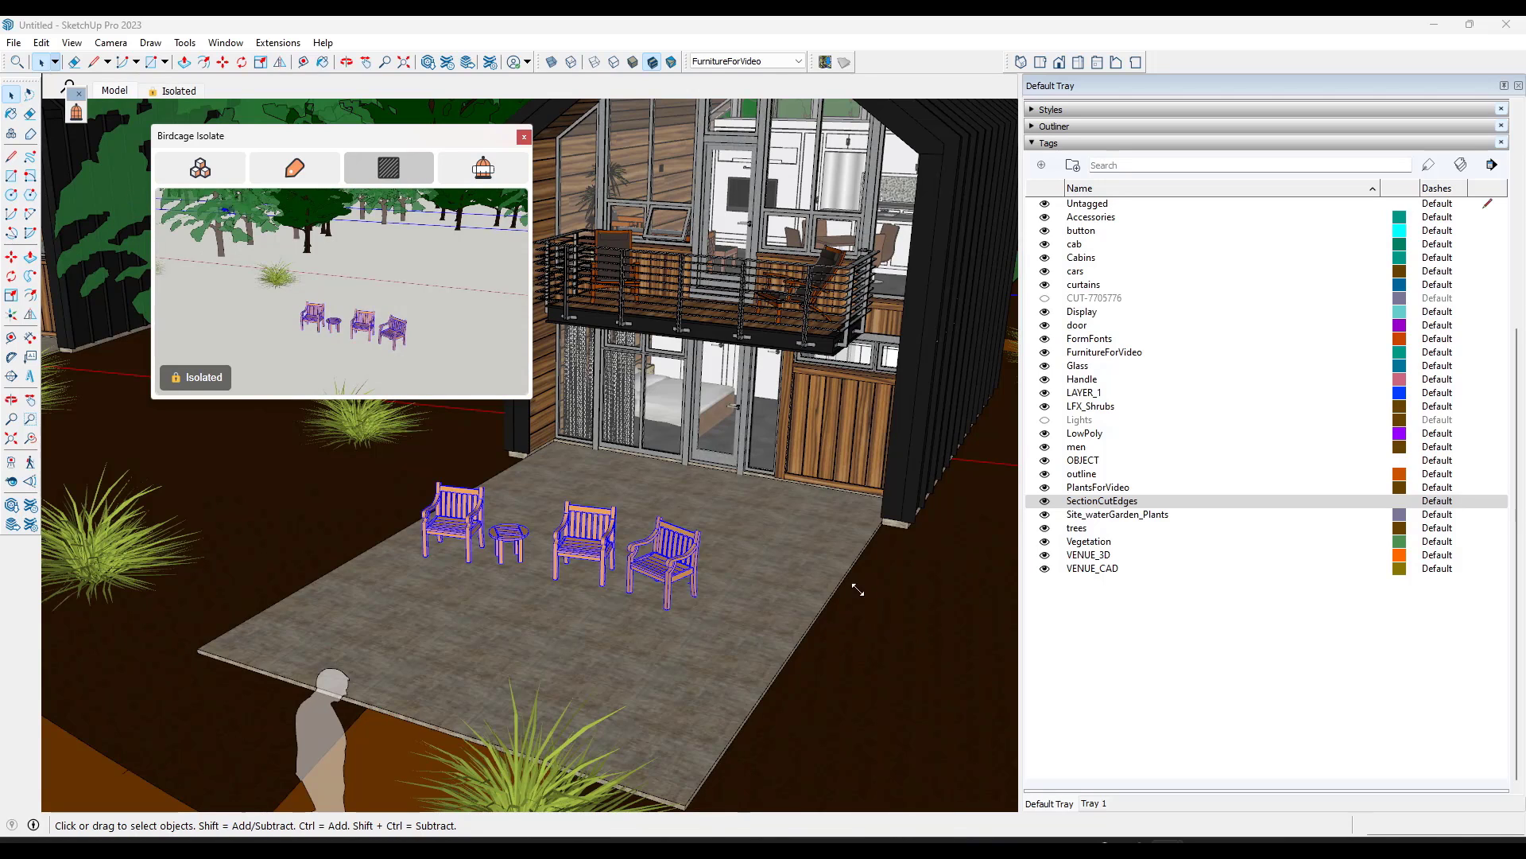
Step: Toggle the preview once more, then end the isolation to return to the full model
{"action": "left_click_drag", "start_coordinate": [602, 476], "coordinate": [532, 398]}
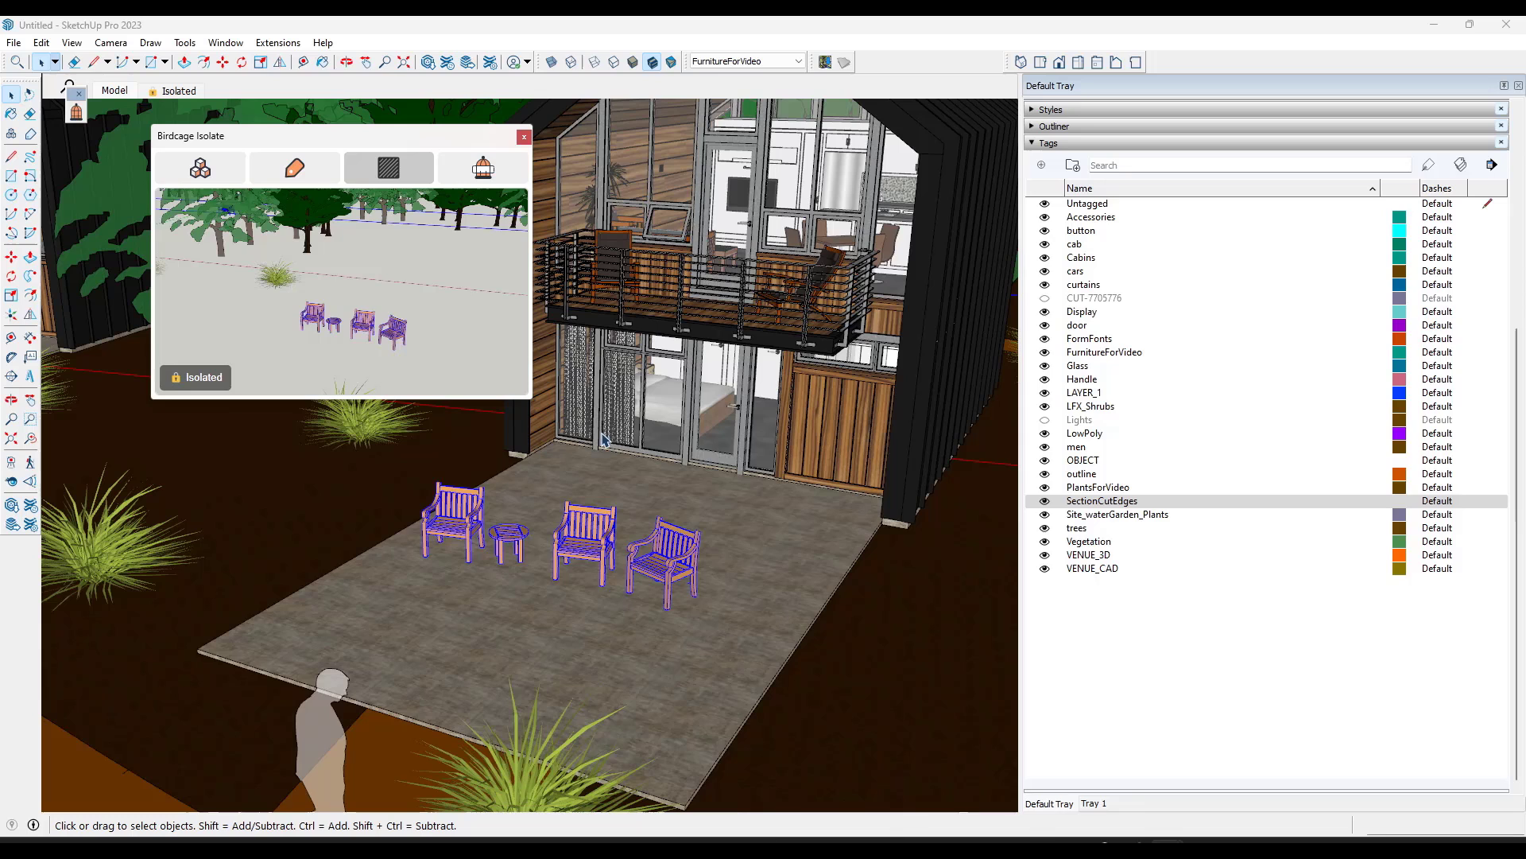
{"action": "left_click", "coordinate": [387, 296]}
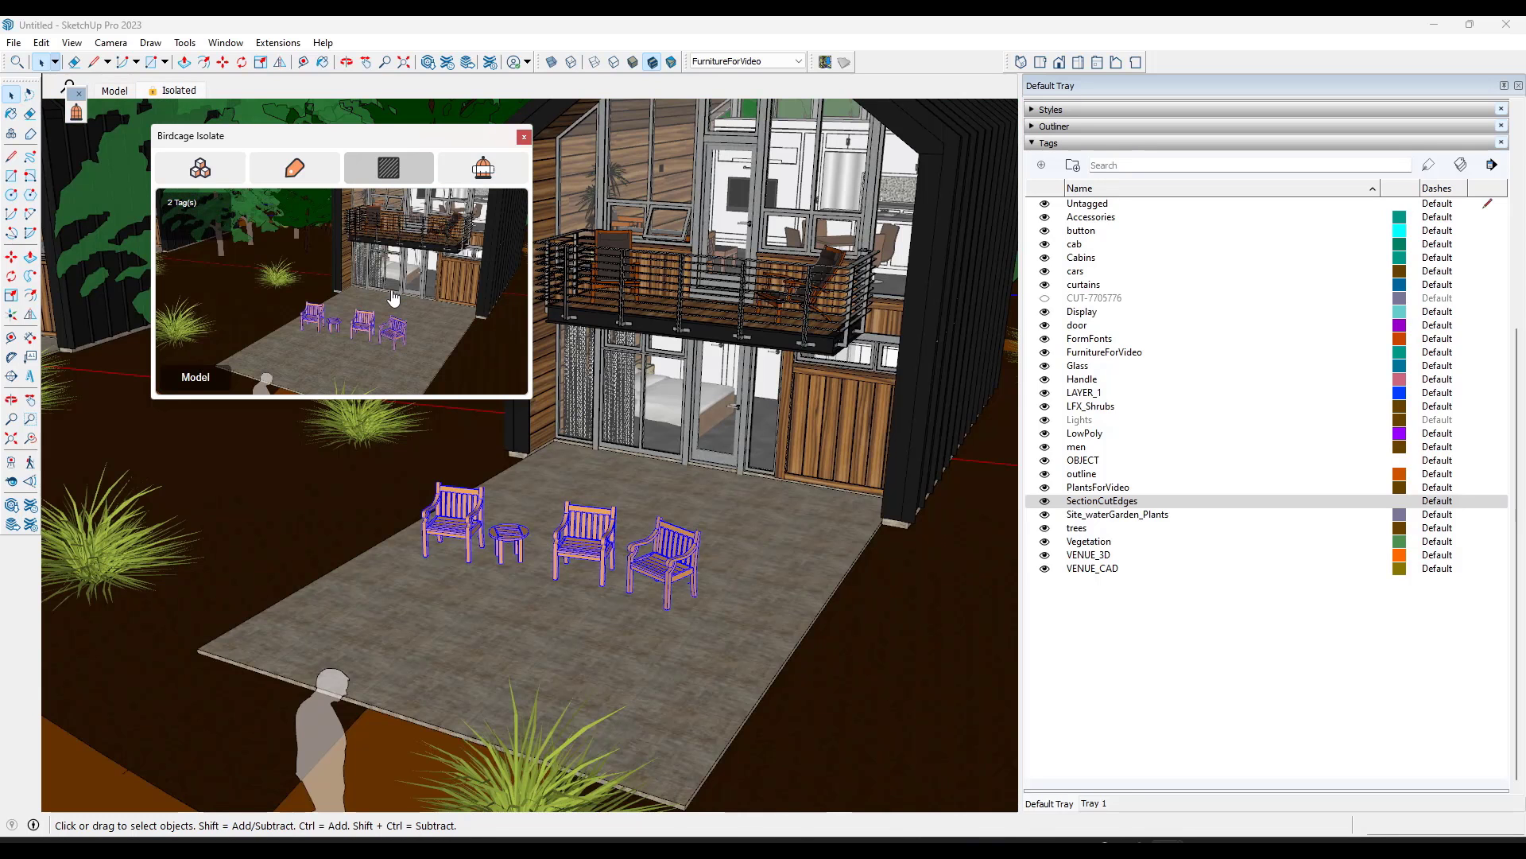
{"action": "left_click", "coordinate": [424, 319]}
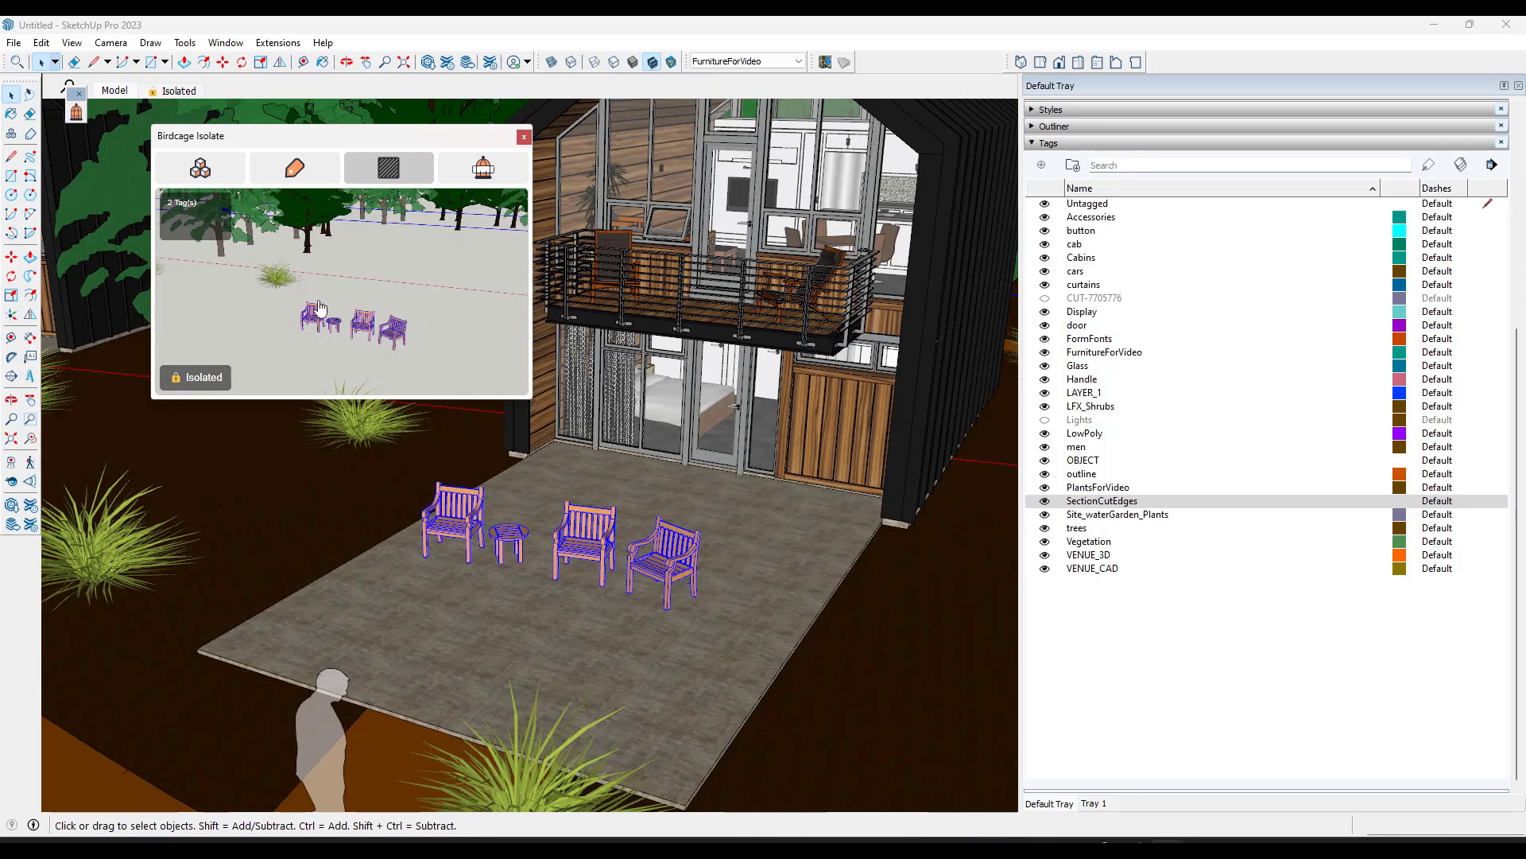
{"action": "left_click", "coordinate": [368, 311]}
{"action": "left_click", "coordinate": [368, 312]}
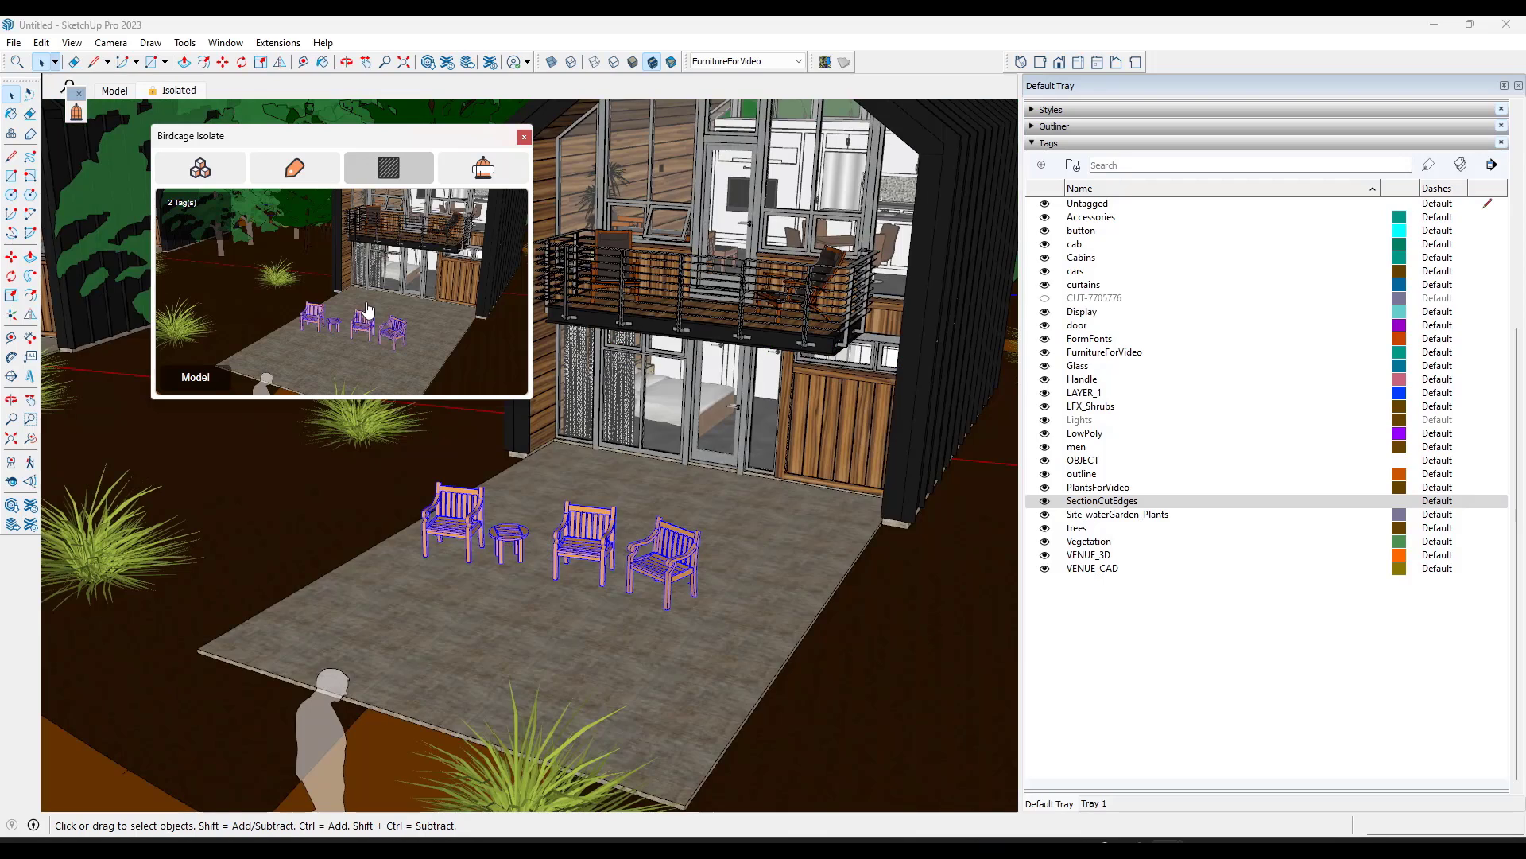
{"action": "left_click", "coordinate": [723, 450]}
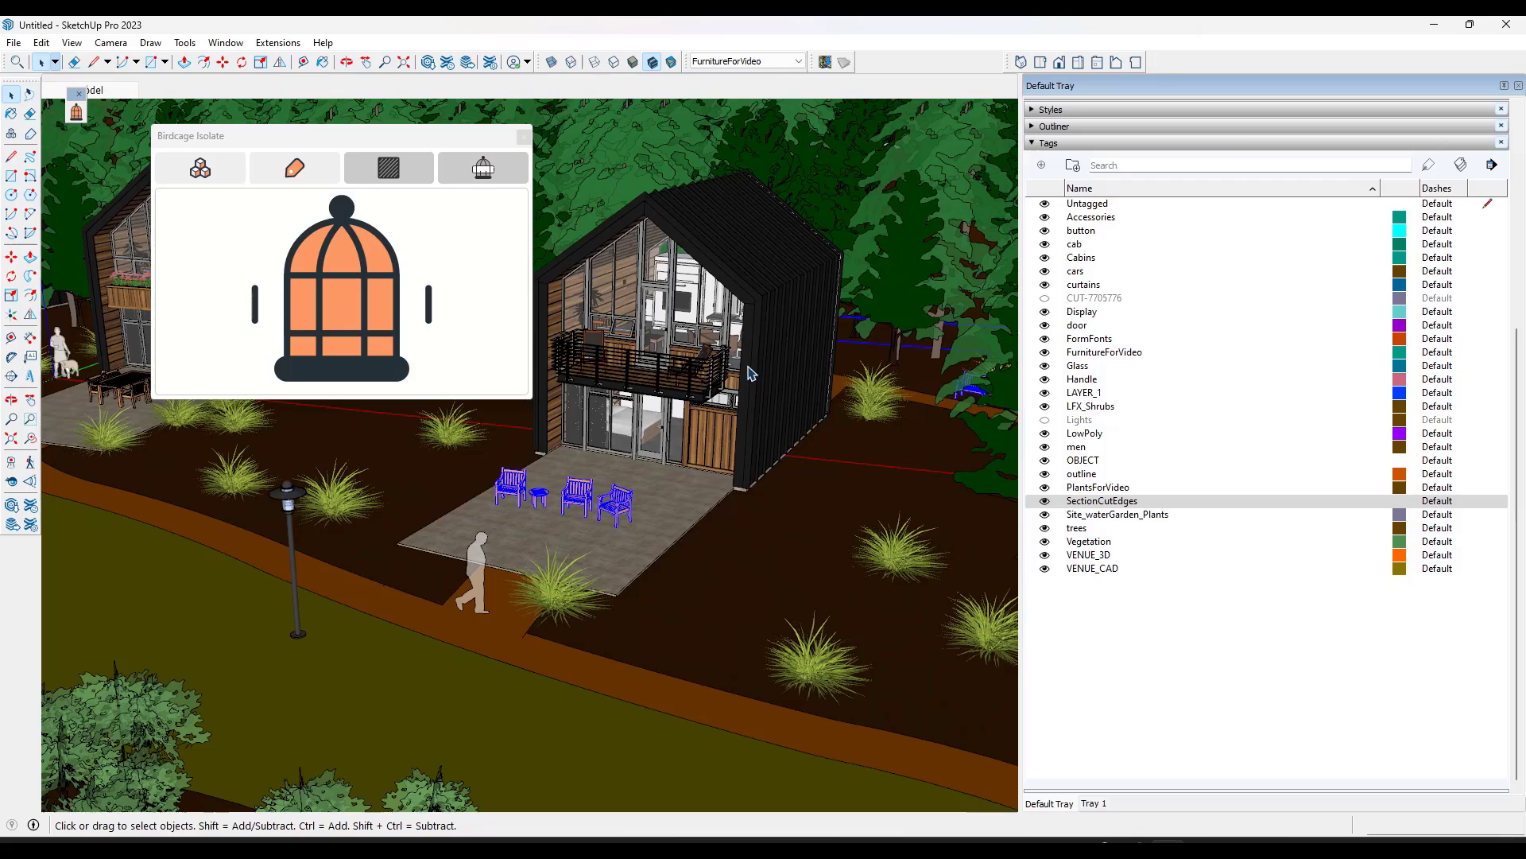
{"action": "left_click_drag", "start_coordinate": [427, 141], "coordinate": [347, 155]}
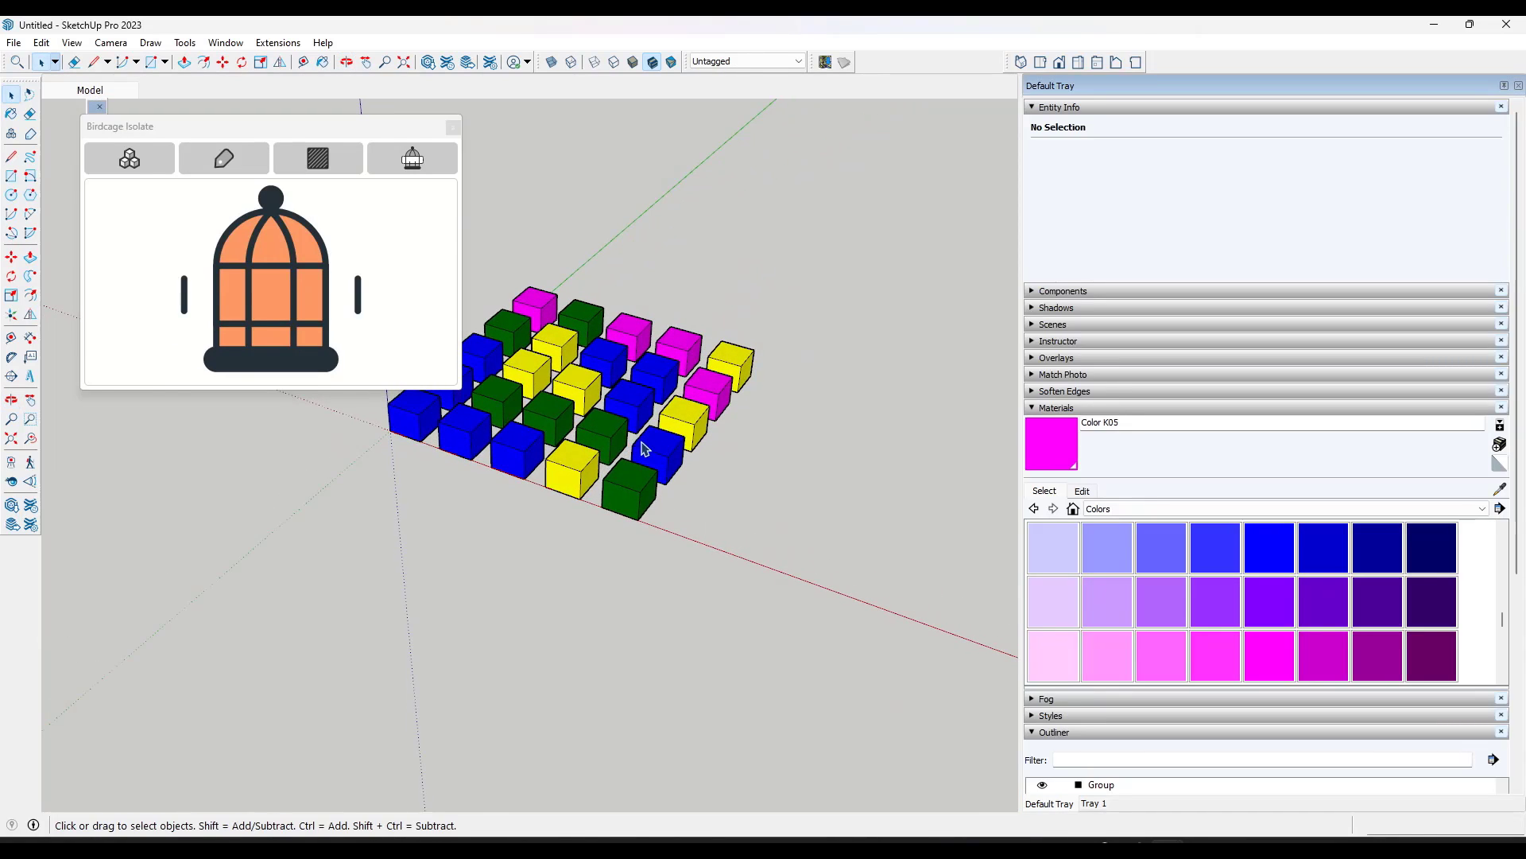
Step: Zoom to the cube grid, move the Birdcage panel lower left, and select one blue cube group
{"action": "scroll", "coordinate": [628, 441], "scroll_direction": "up", "scroll_amount": 2}
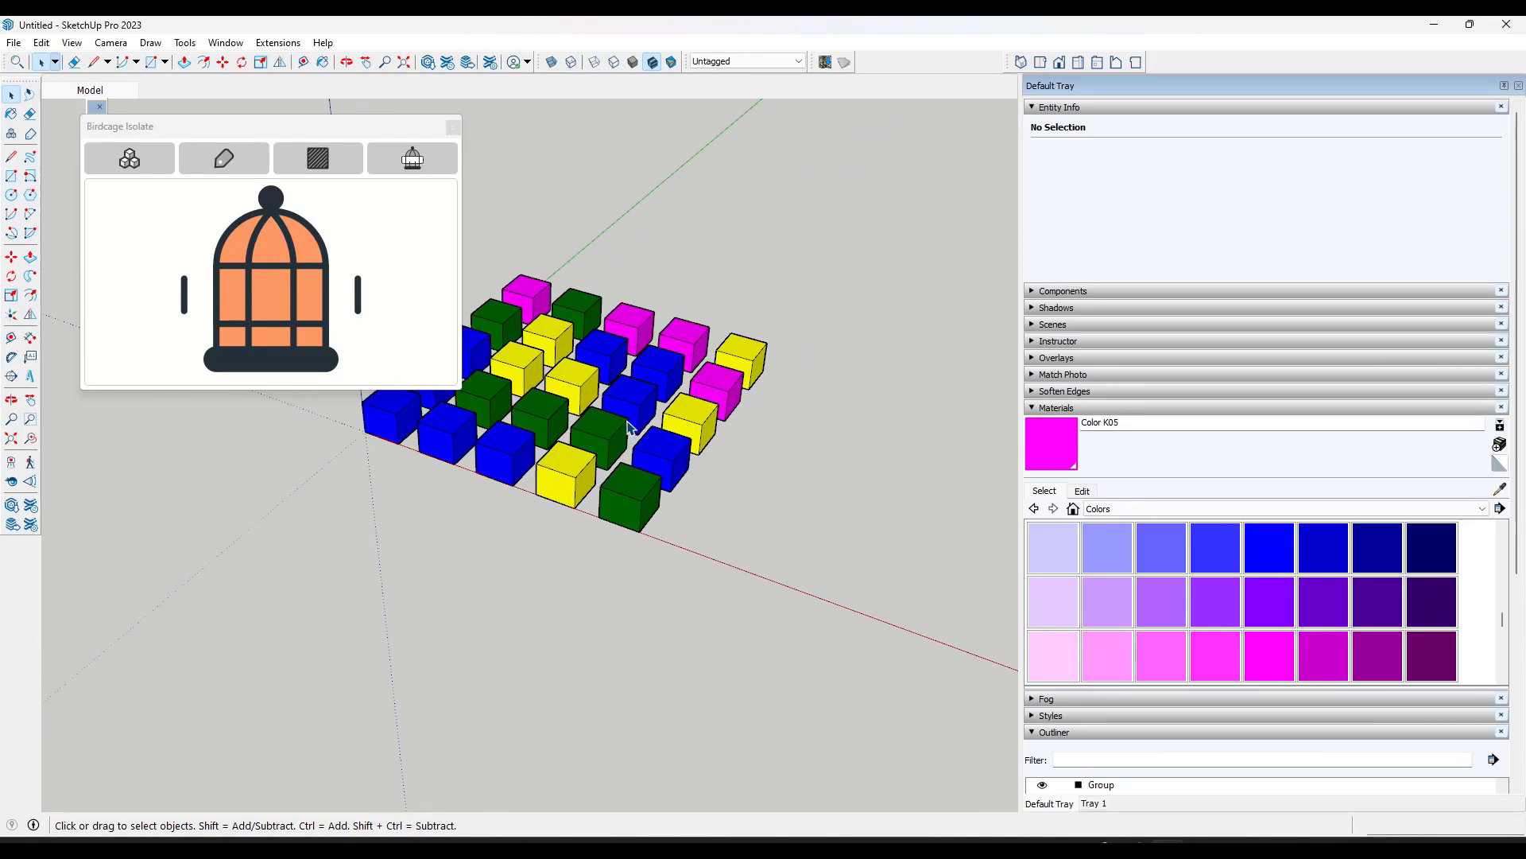
{"action": "middle_click_drag", "start_coordinate": [629, 426], "coordinate": [620, 407]}
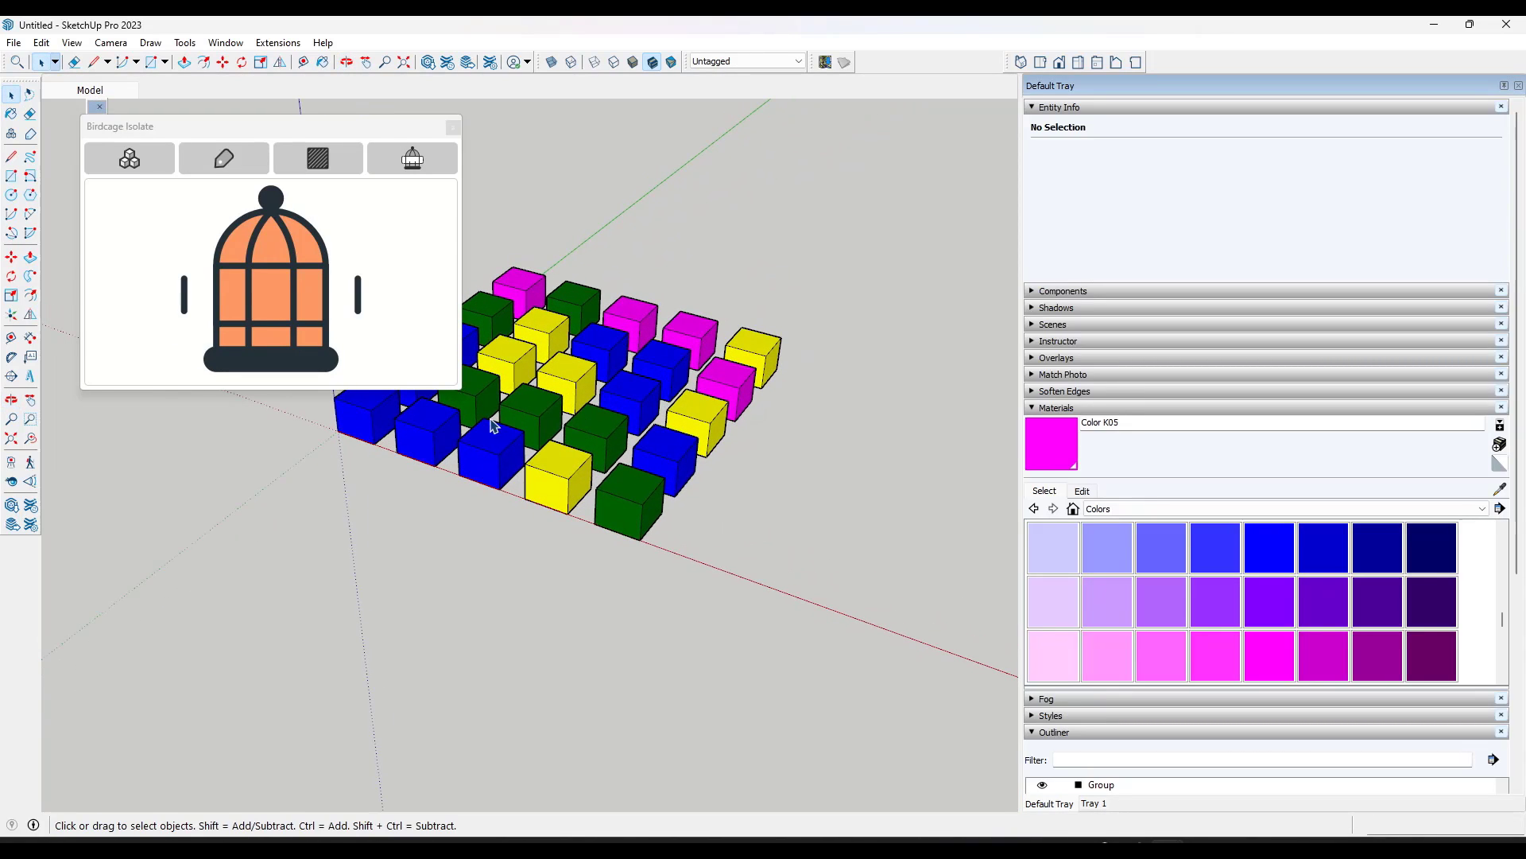
{"action": "left_click", "coordinate": [491, 444]}
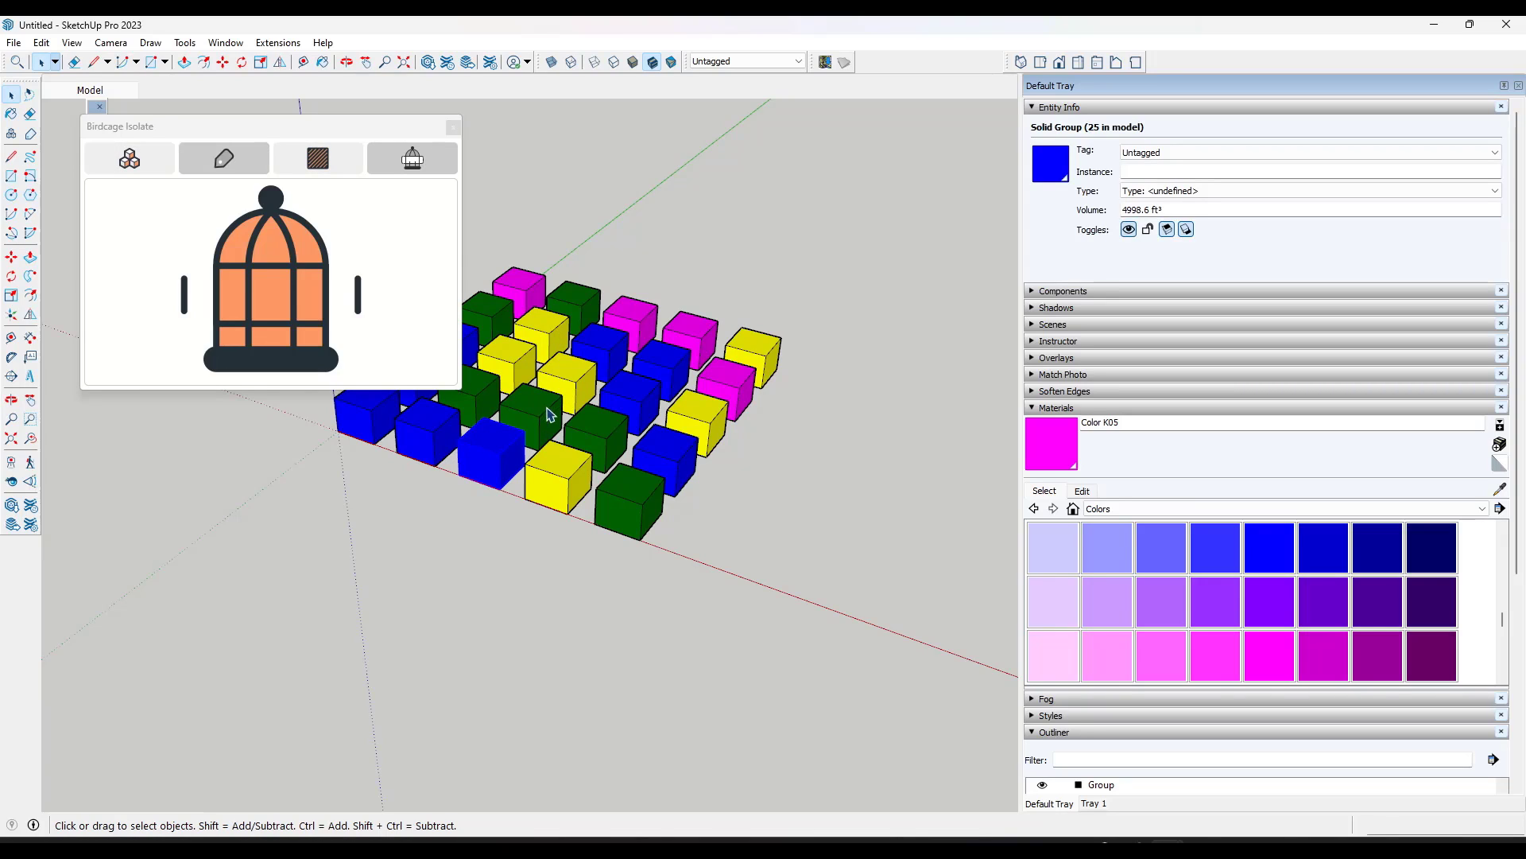
{"action": "left_click", "coordinate": [776, 477]}
{"action": "left_click_drag", "start_coordinate": [274, 136], "coordinate": [252, 504]}
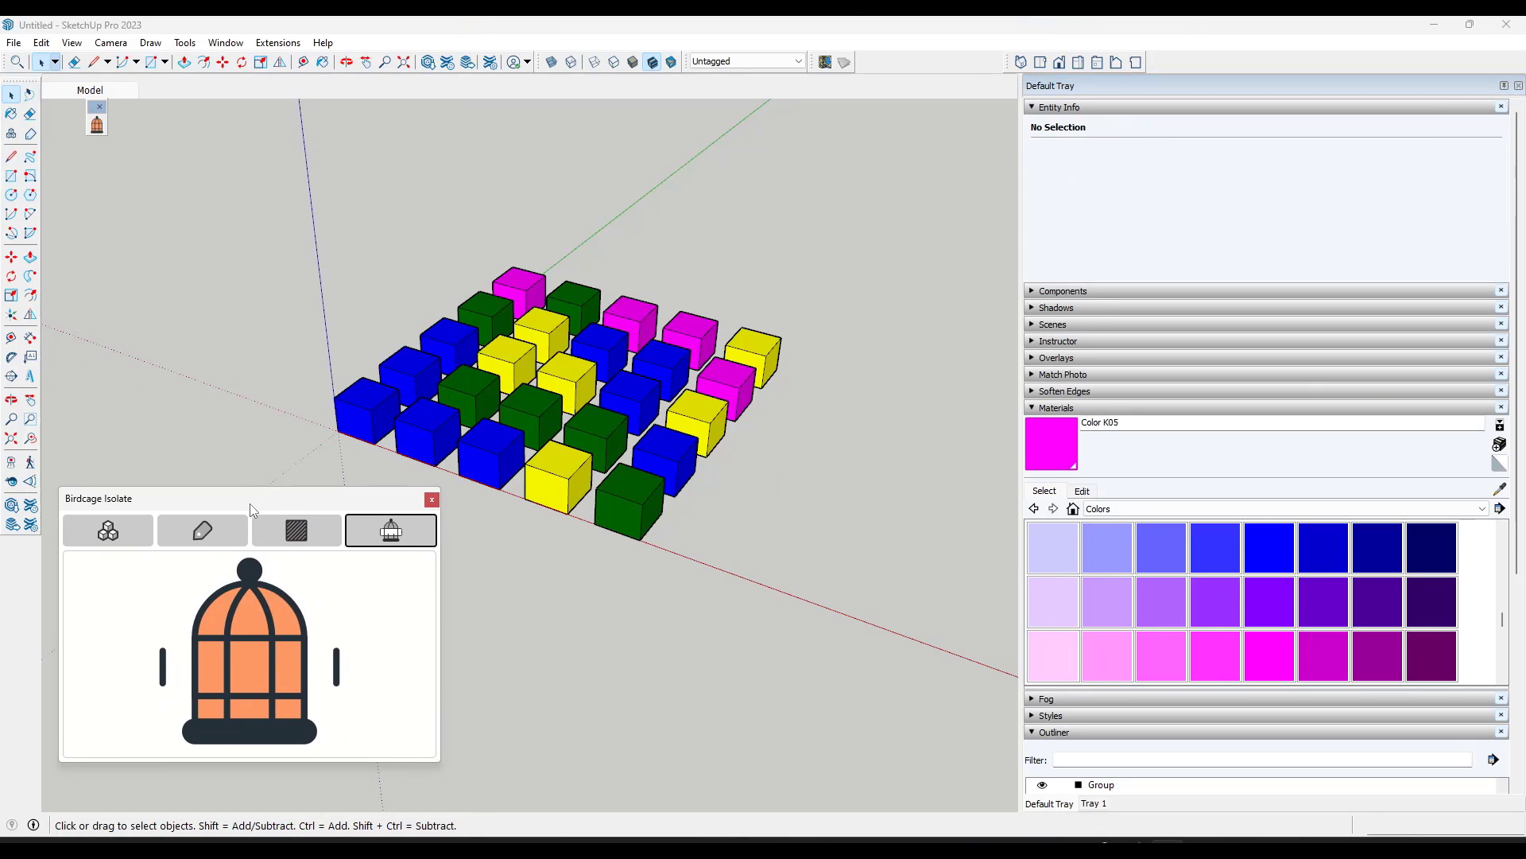
{"action": "double_click", "coordinate": [337, 417]}
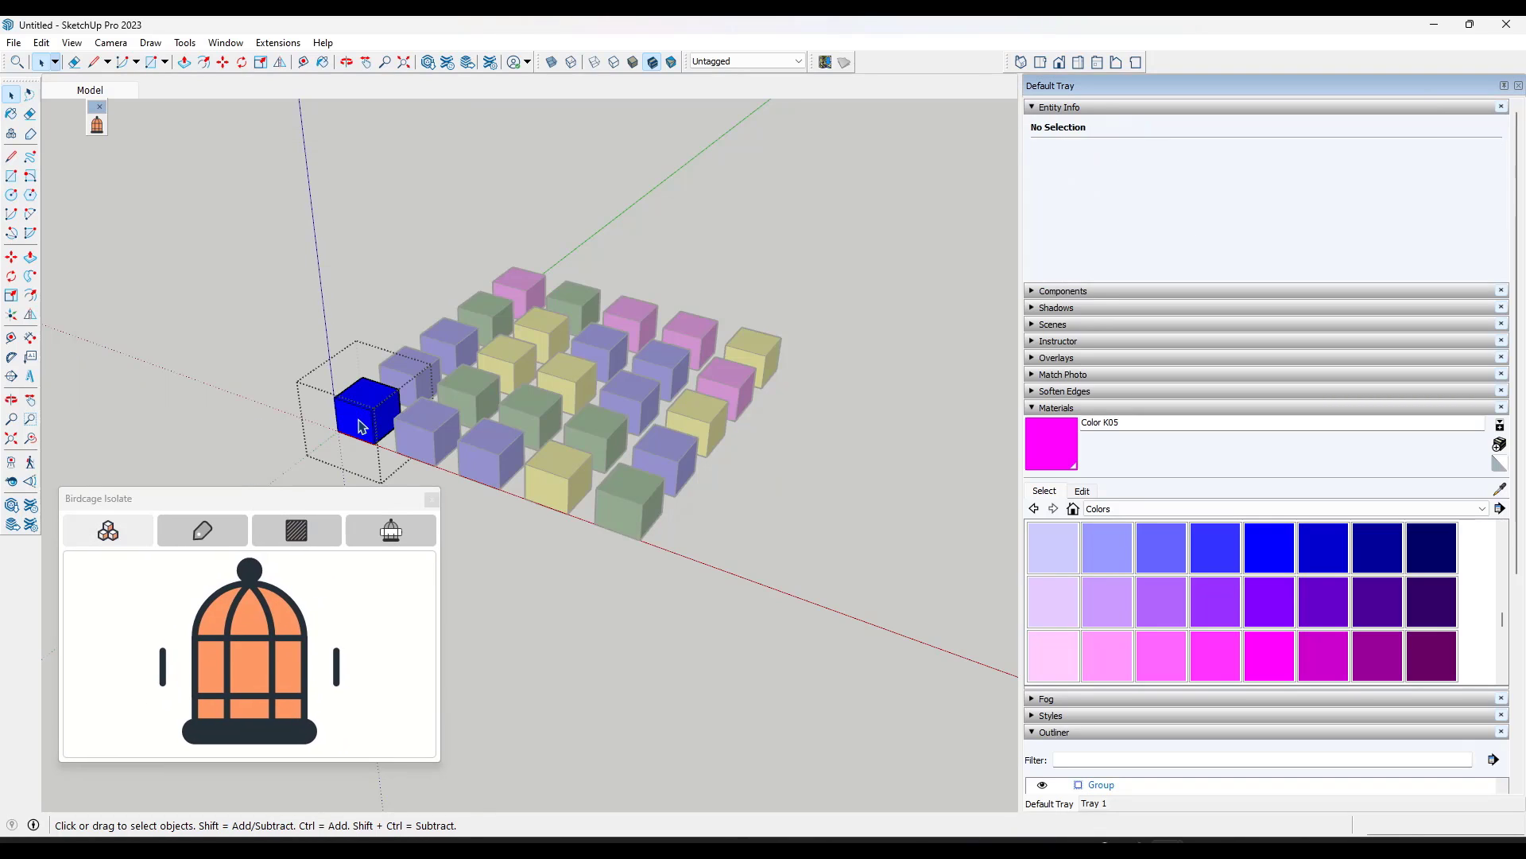
{"action": "left_click", "coordinate": [364, 427]}
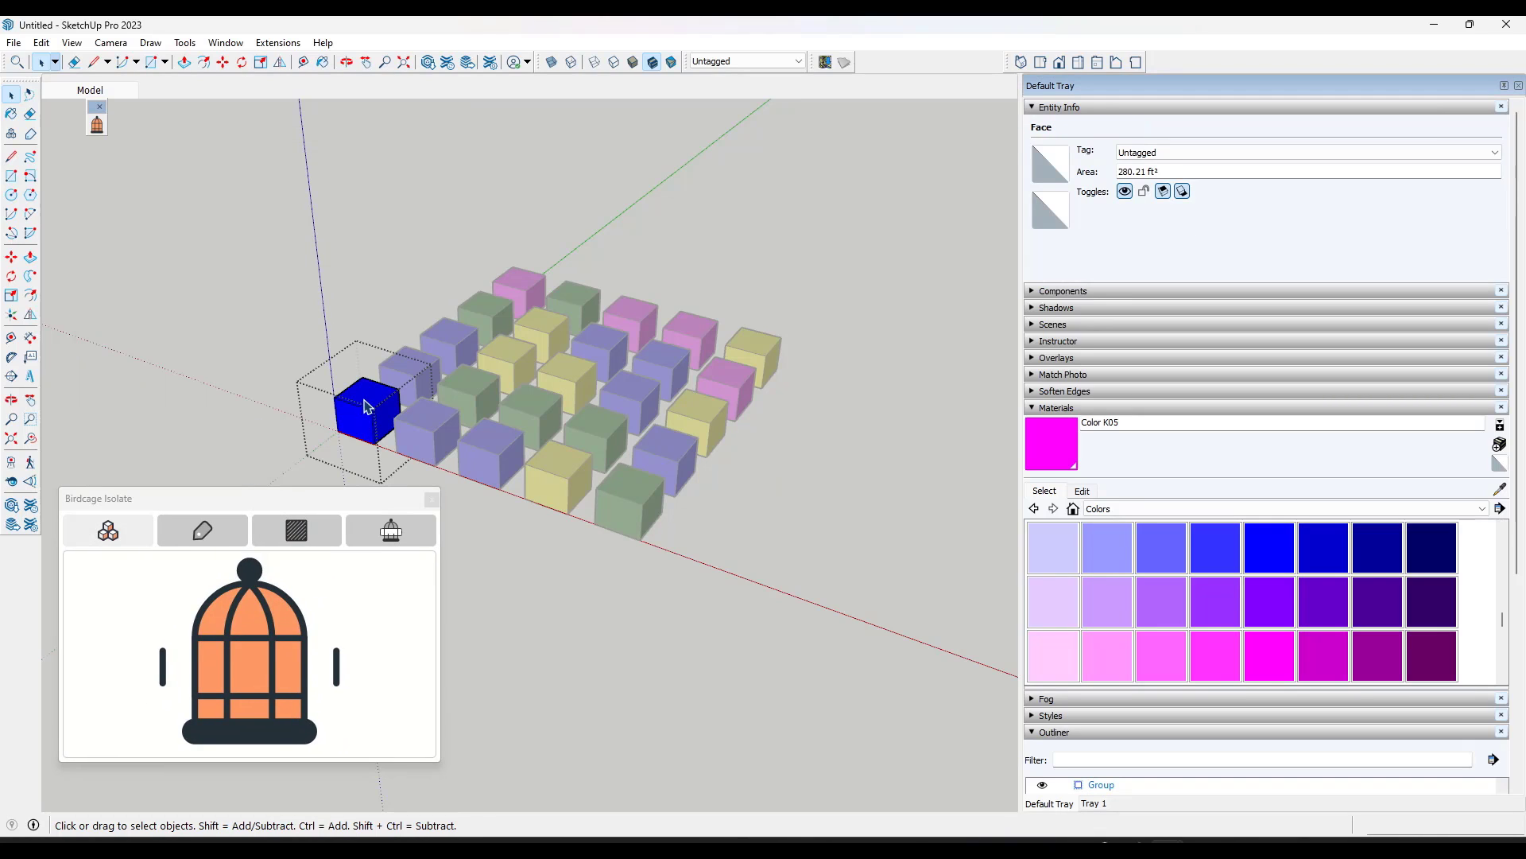
{"action": "left_click", "coordinate": [300, 425]}
{"action": "scroll", "coordinate": [357, 419], "scroll_direction": "up", "scroll_amount": 5}
{"action": "left_click", "coordinate": [359, 421]}
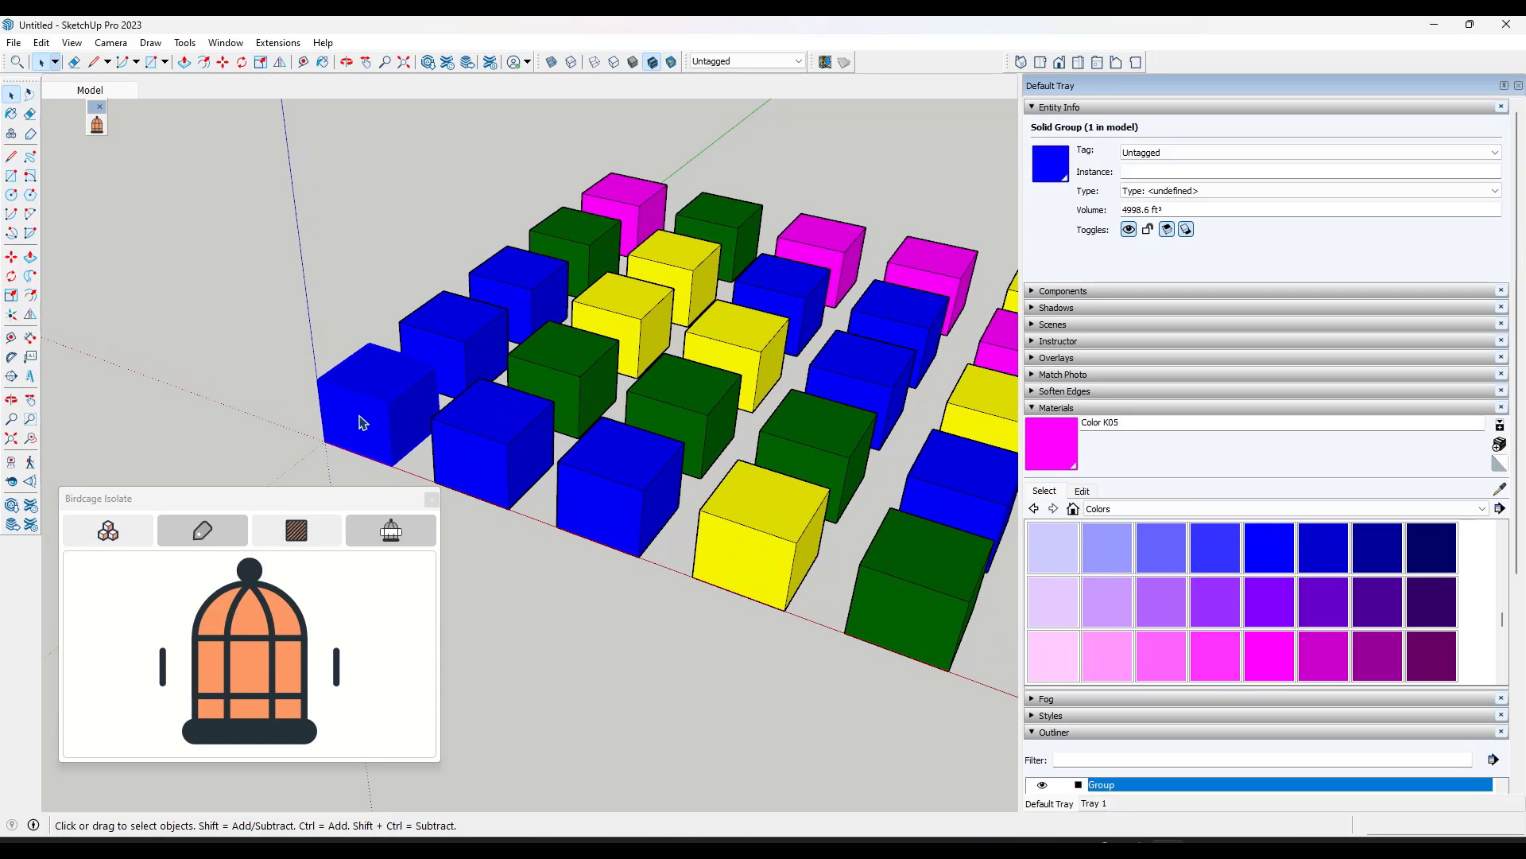
{"action": "scroll", "coordinate": [441, 409], "scroll_direction": "down", "scroll_amount": 3}
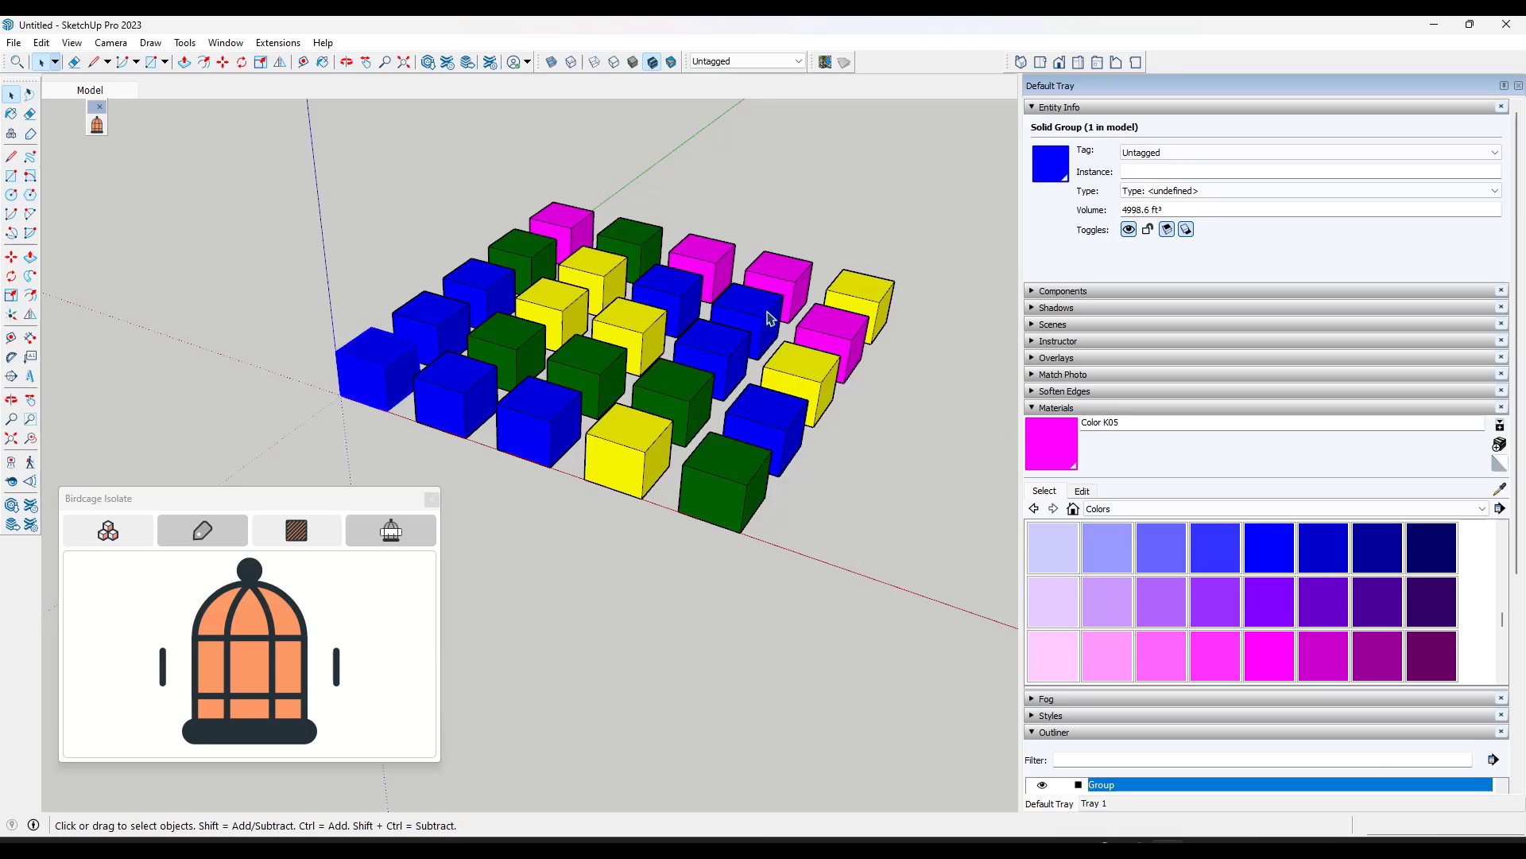
{"action": "scroll", "coordinate": [878, 312], "scroll_direction": "up", "scroll_amount": 2}
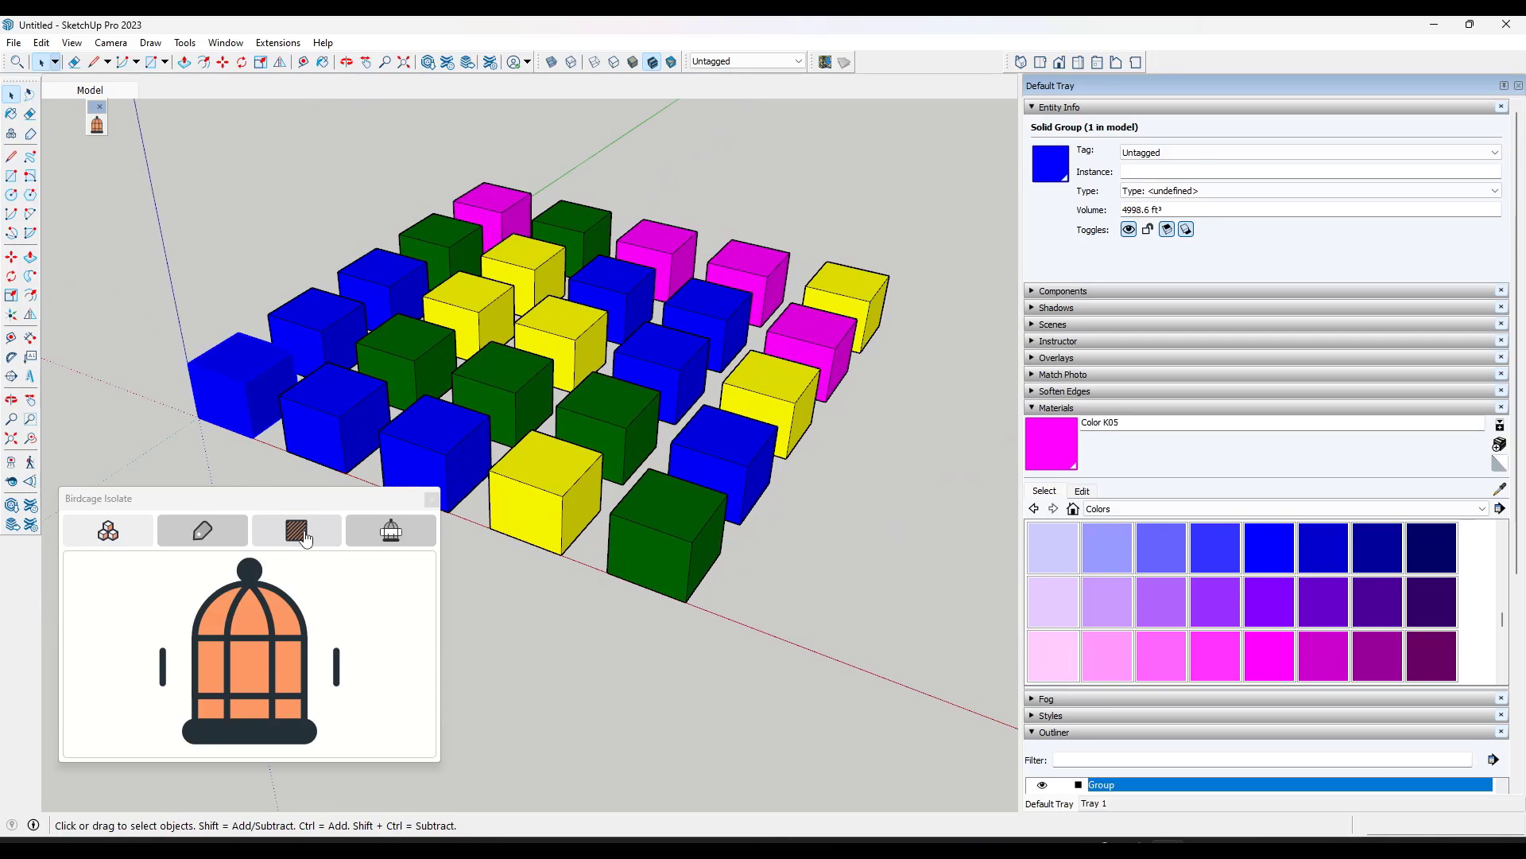
Step: Isolate by material the blue cubes, then green, then blue and green together
{"action": "left_click", "coordinate": [300, 535]}
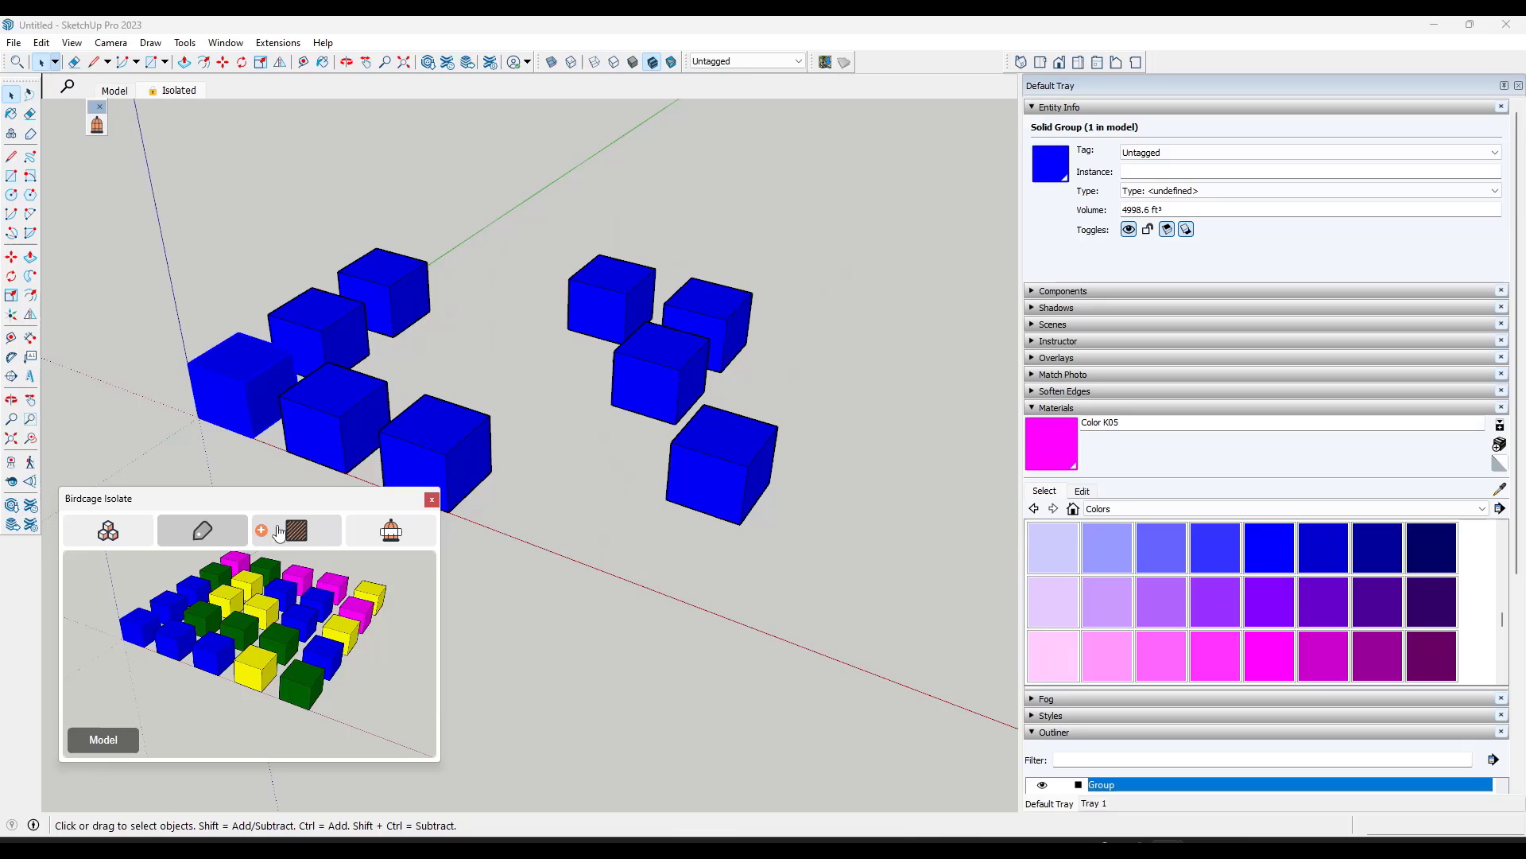
{"action": "left_click", "coordinate": [293, 608]}
{"action": "left_click", "coordinate": [496, 399]}
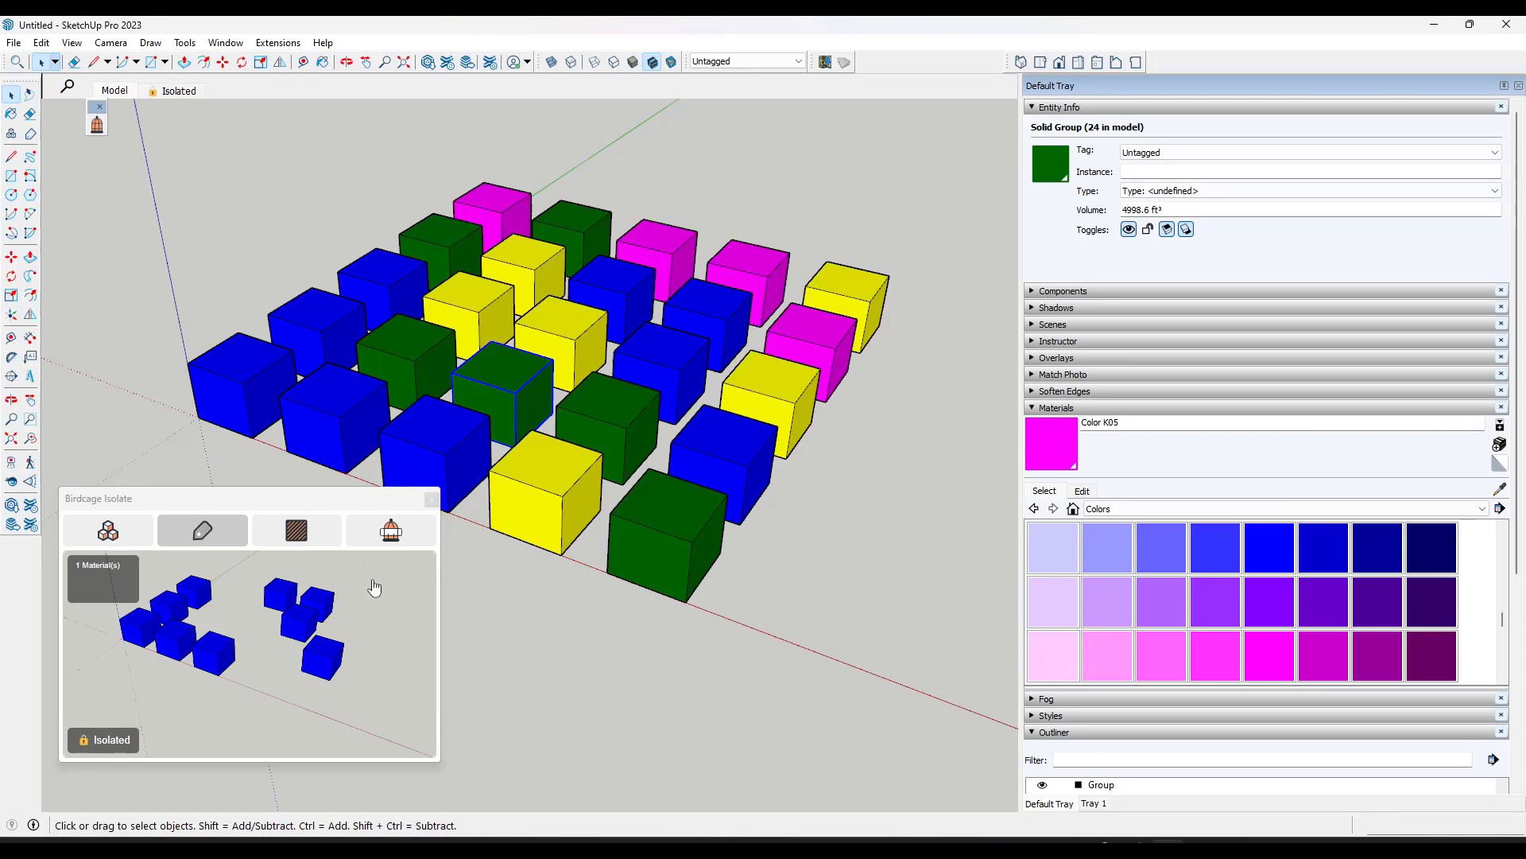
{"action": "left_click", "coordinate": [303, 536]}
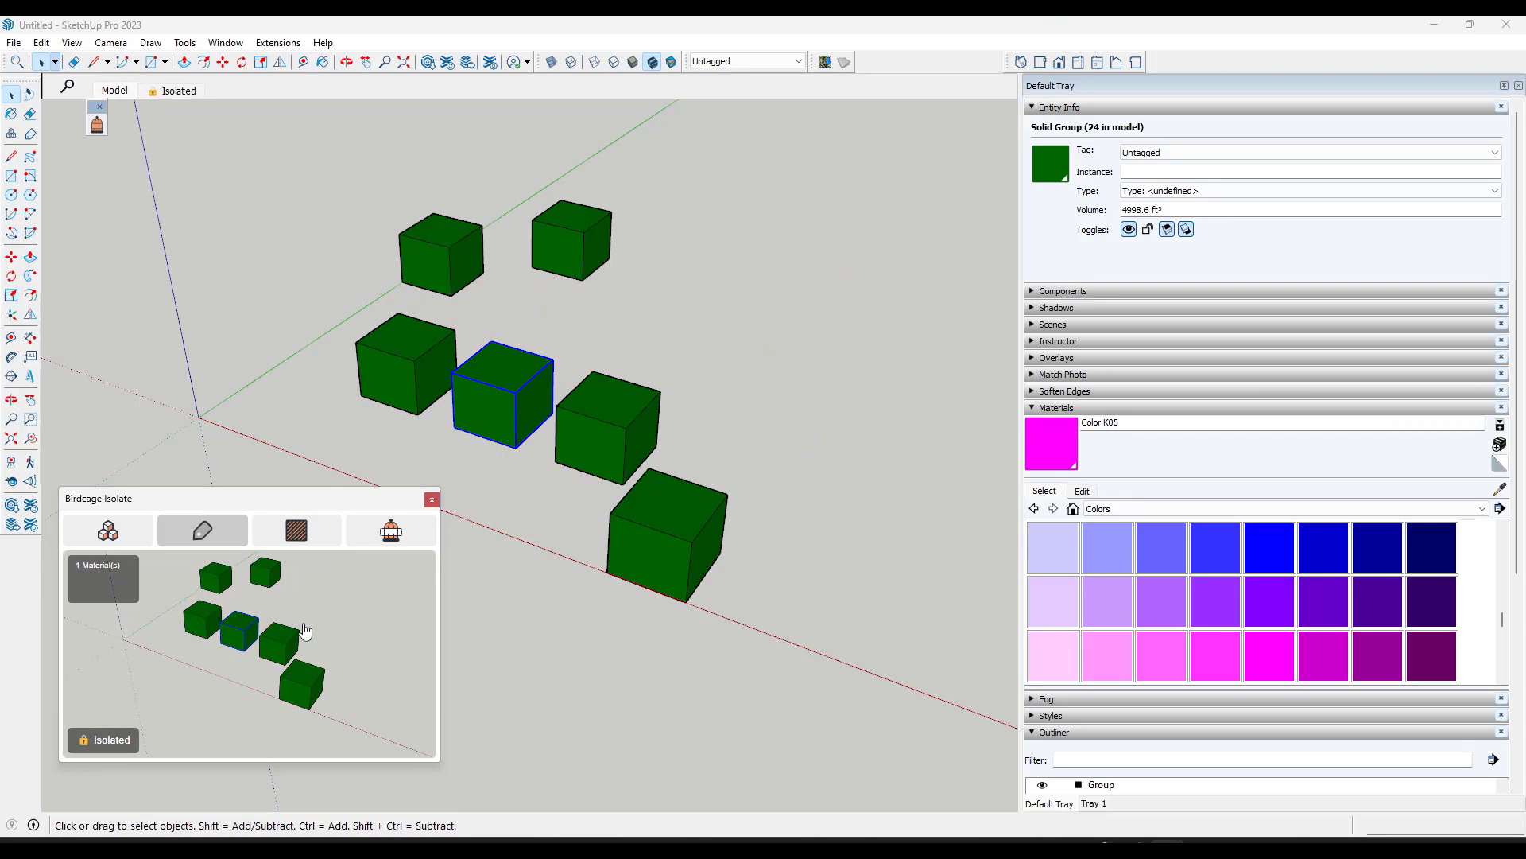
{"action": "left_click", "coordinate": [312, 612]}
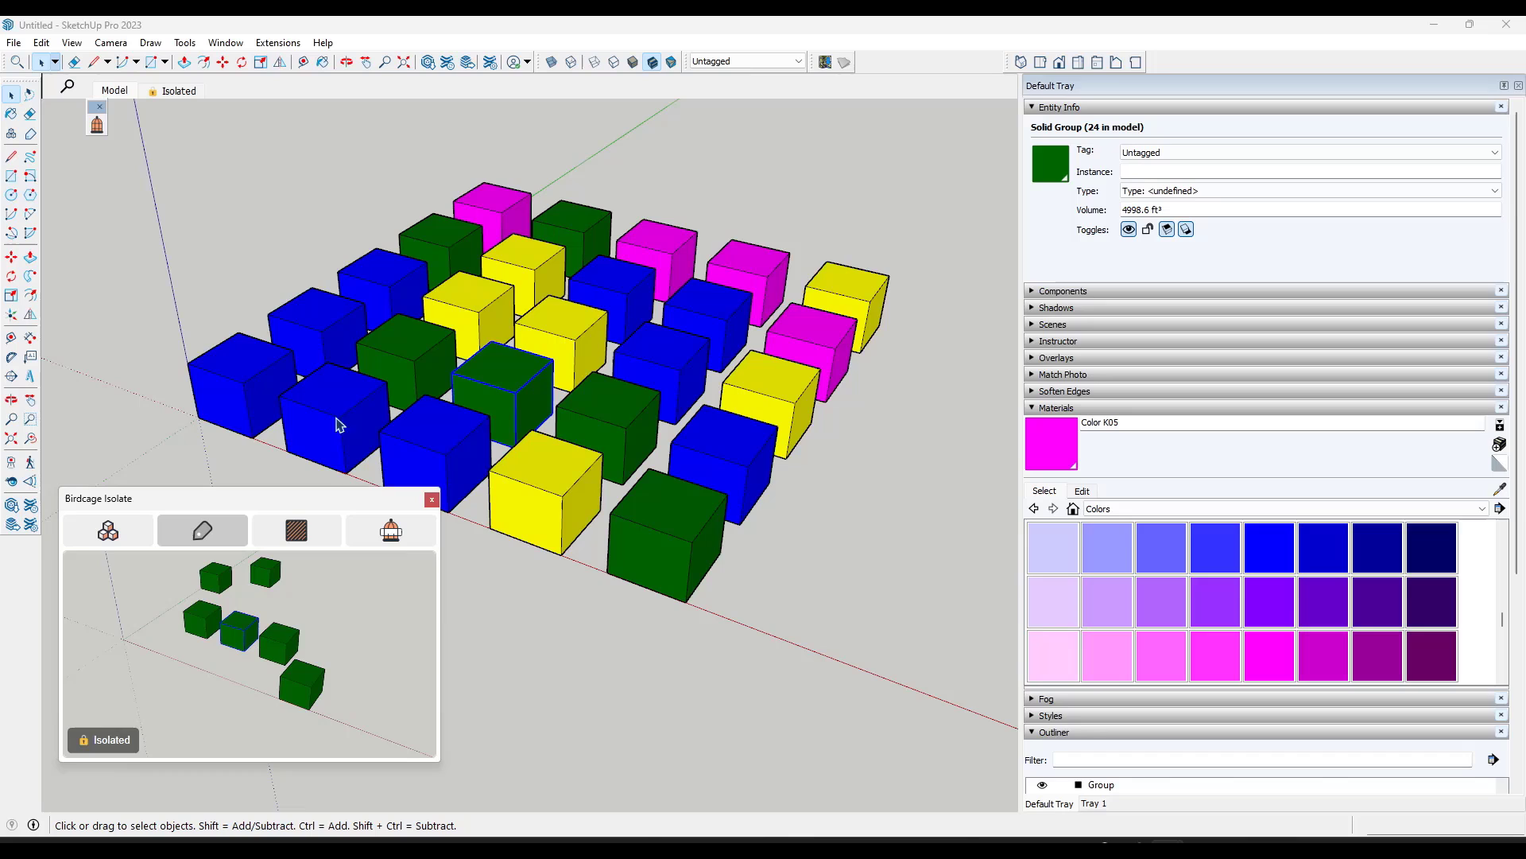
{"action": "left_click", "coordinate": [510, 383], "text": "ctrl"}
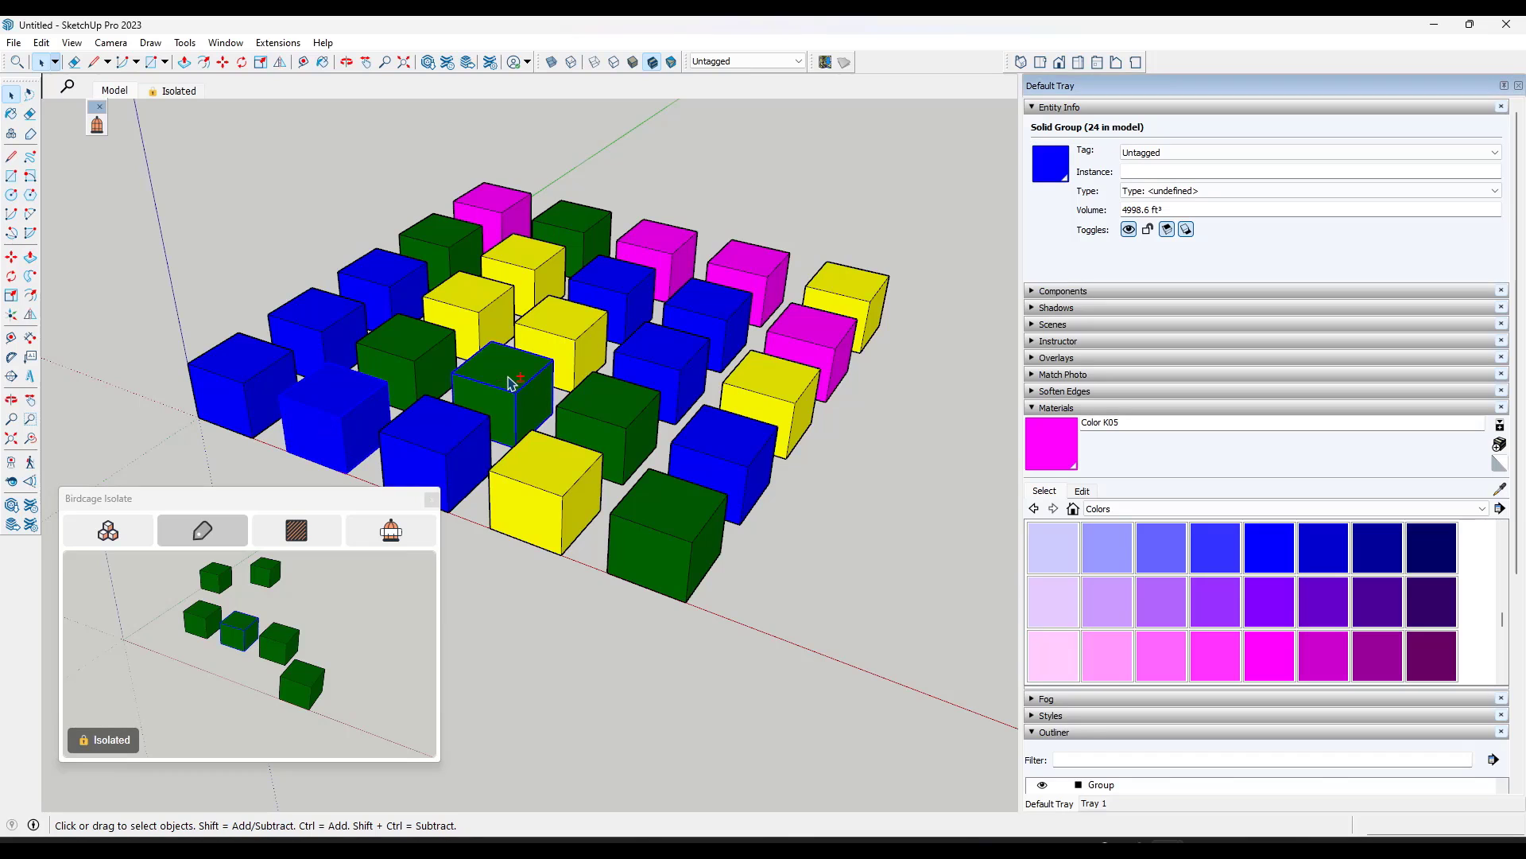
{"action": "left_click", "coordinate": [288, 536]}
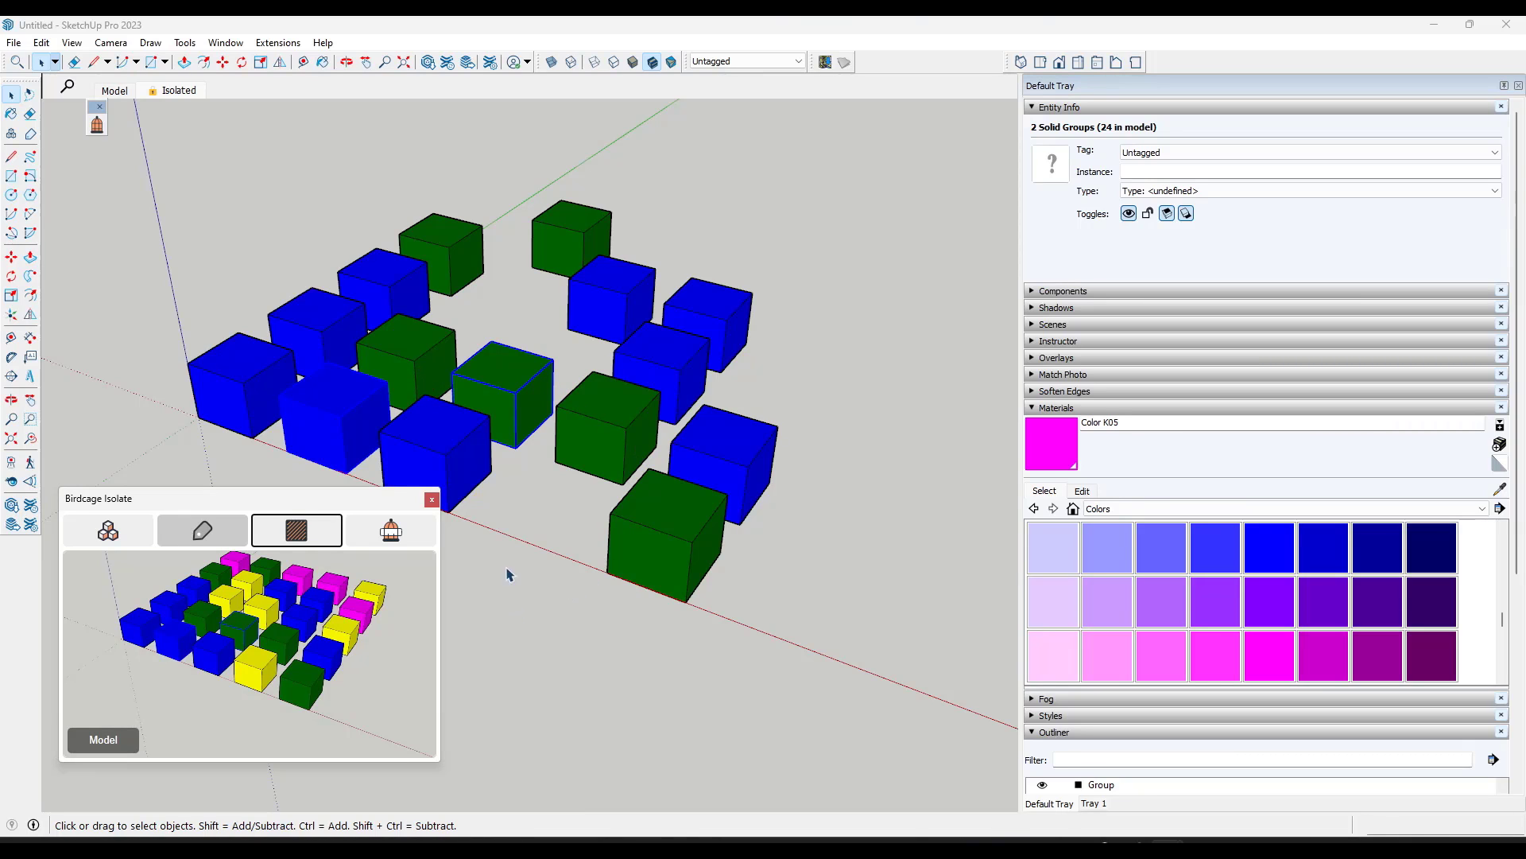
{"action": "scroll", "coordinate": [515, 560], "scroll_direction": "down", "scroll_amount": 3}
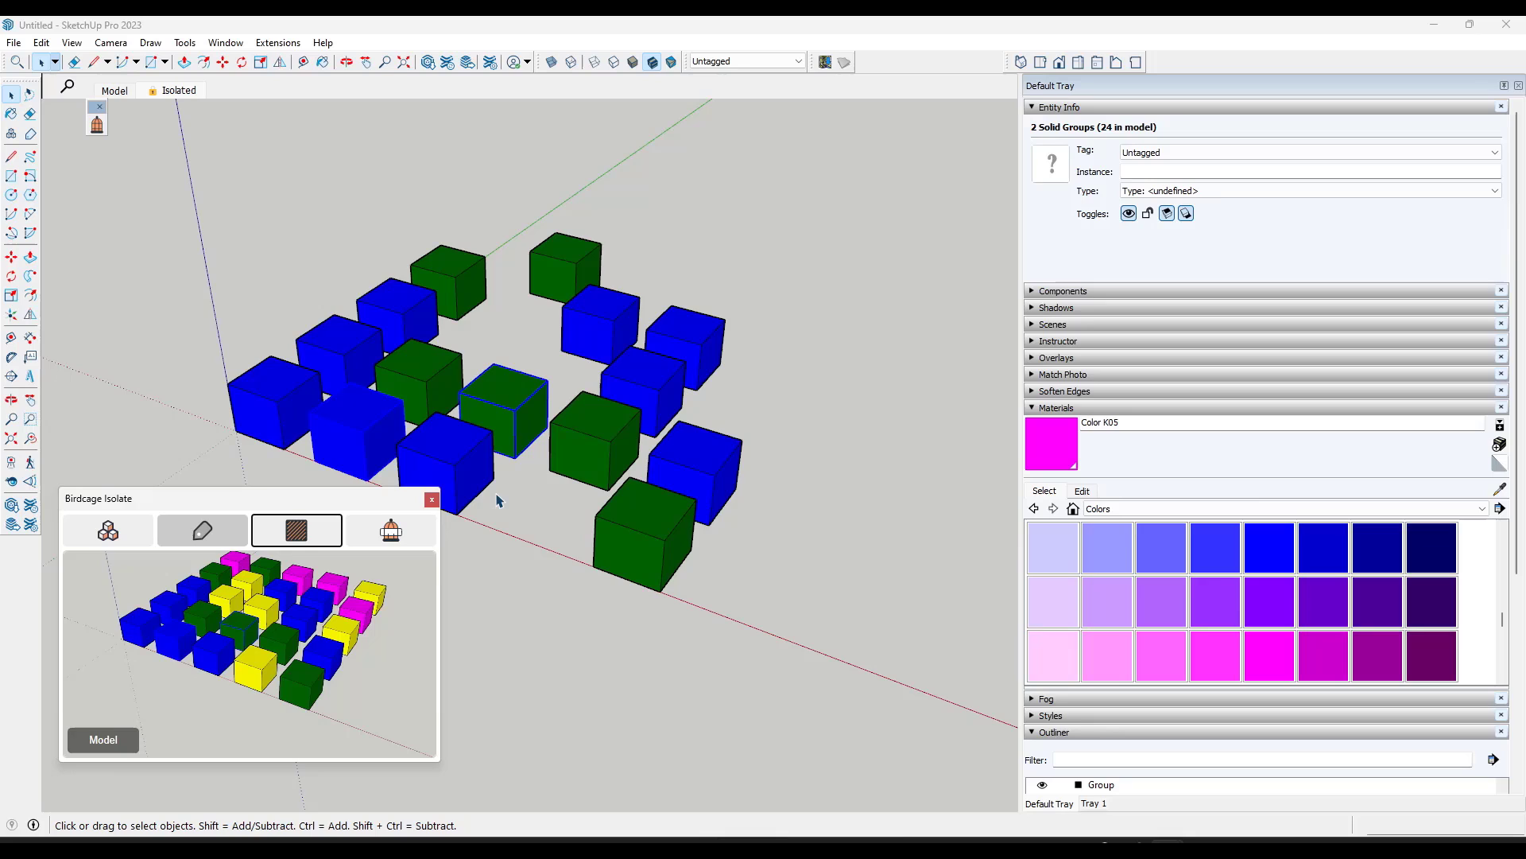
Step: Paint the front blue cube group with the Default material
{"action": "left_click_drag", "start_coordinate": [322, 499], "coordinate": [318, 521]}
{"action": "left_click", "coordinate": [427, 456]}
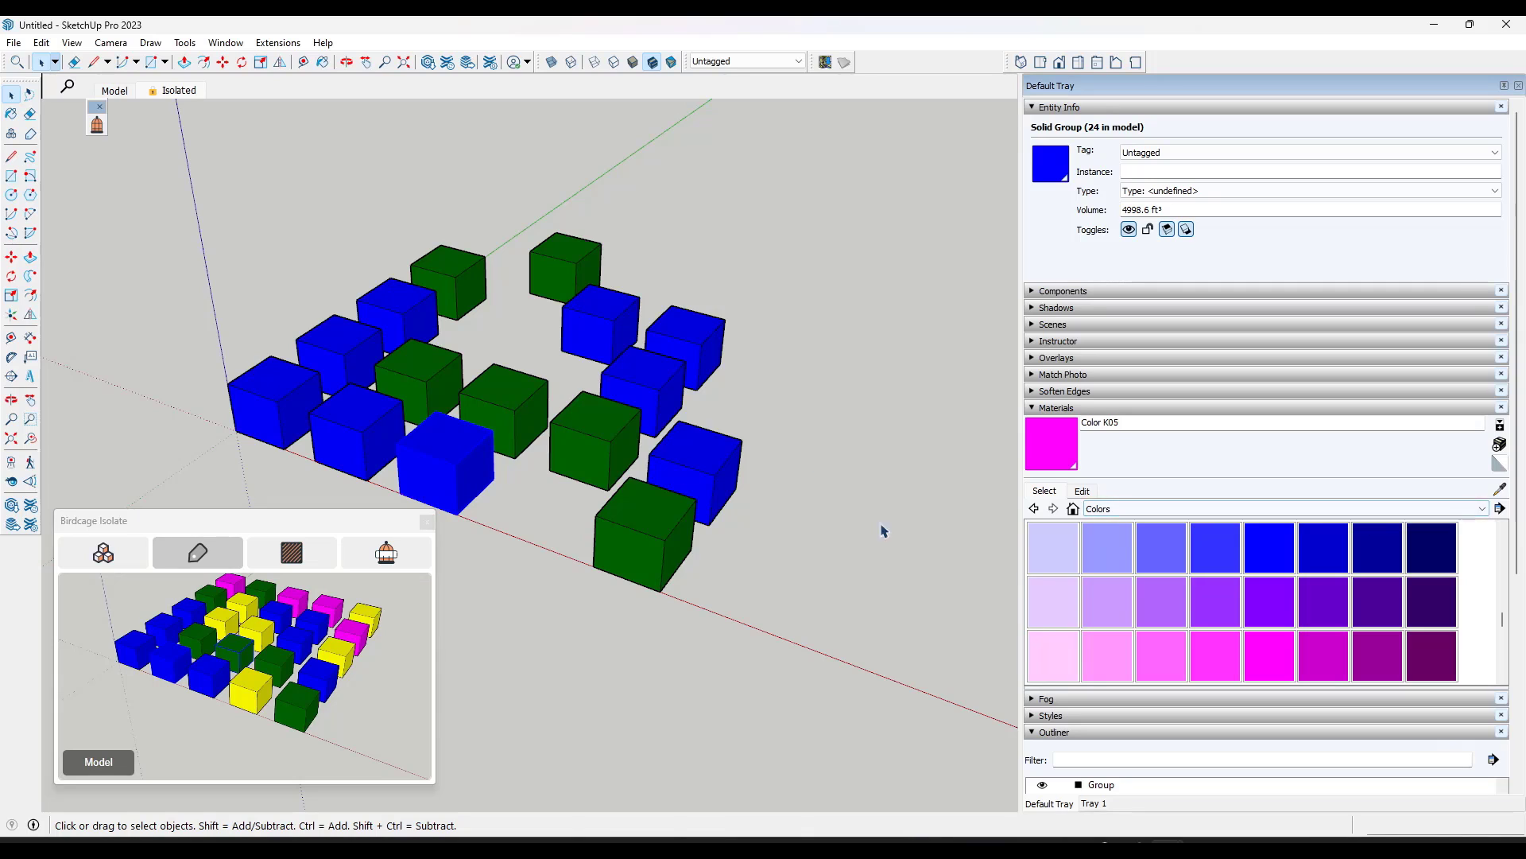
{"action": "left_click", "coordinate": [1500, 464]}
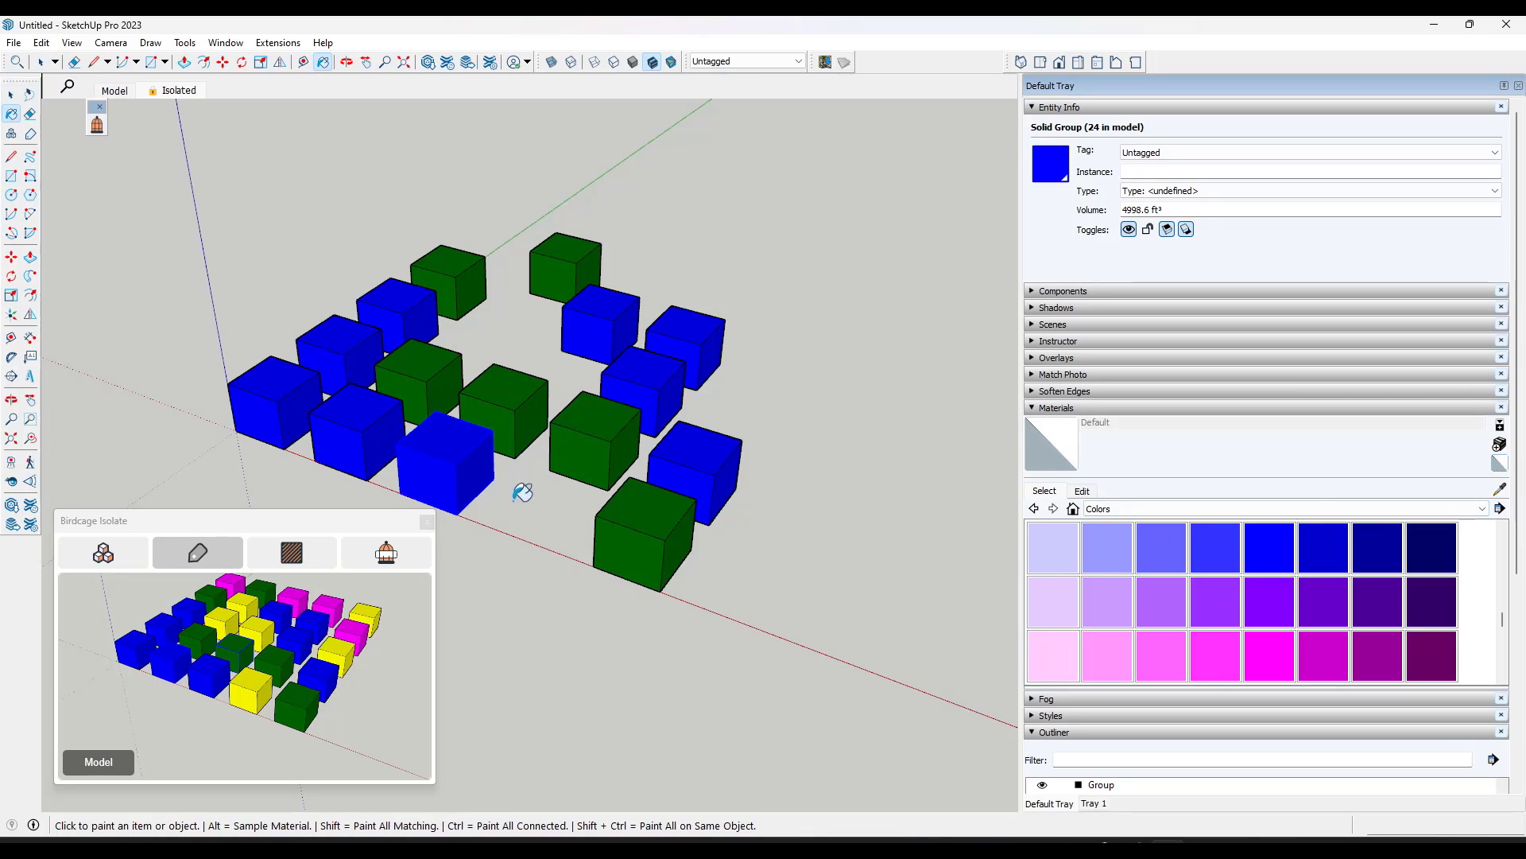
{"action": "left_click", "coordinate": [453, 442]}
{"action": "key", "text": "space"}
{"action": "scroll", "coordinate": [436, 467], "scroll_direction": "up", "scroll_amount": 4}
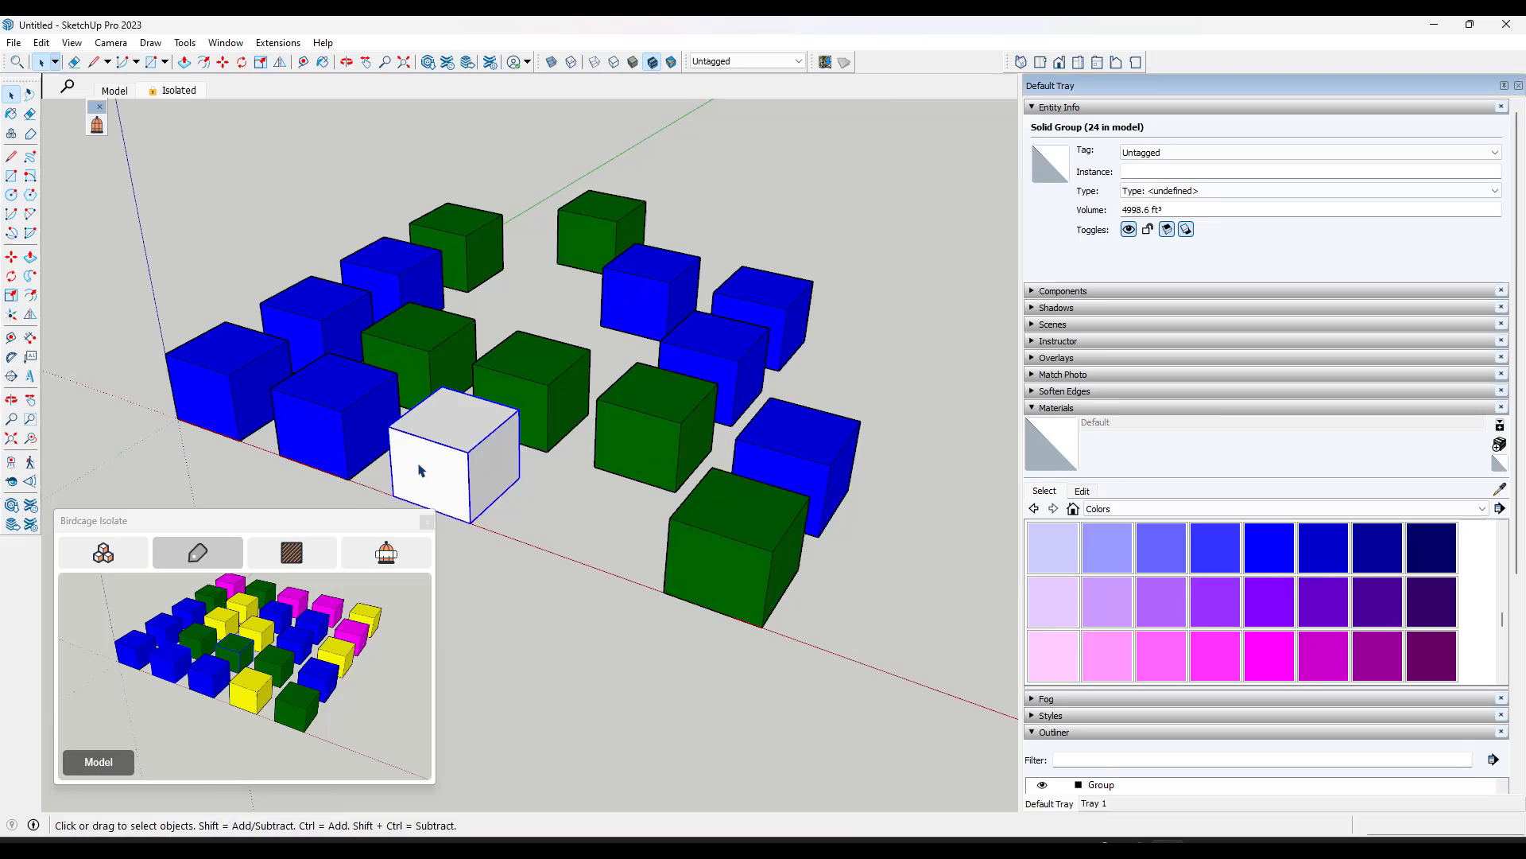
Step: Paint all faces inside the cube group with the sampled blue Color I05 material
{"action": "double_click", "coordinate": [442, 465]}
{"action": "triple_click", "coordinate": [453, 467]}
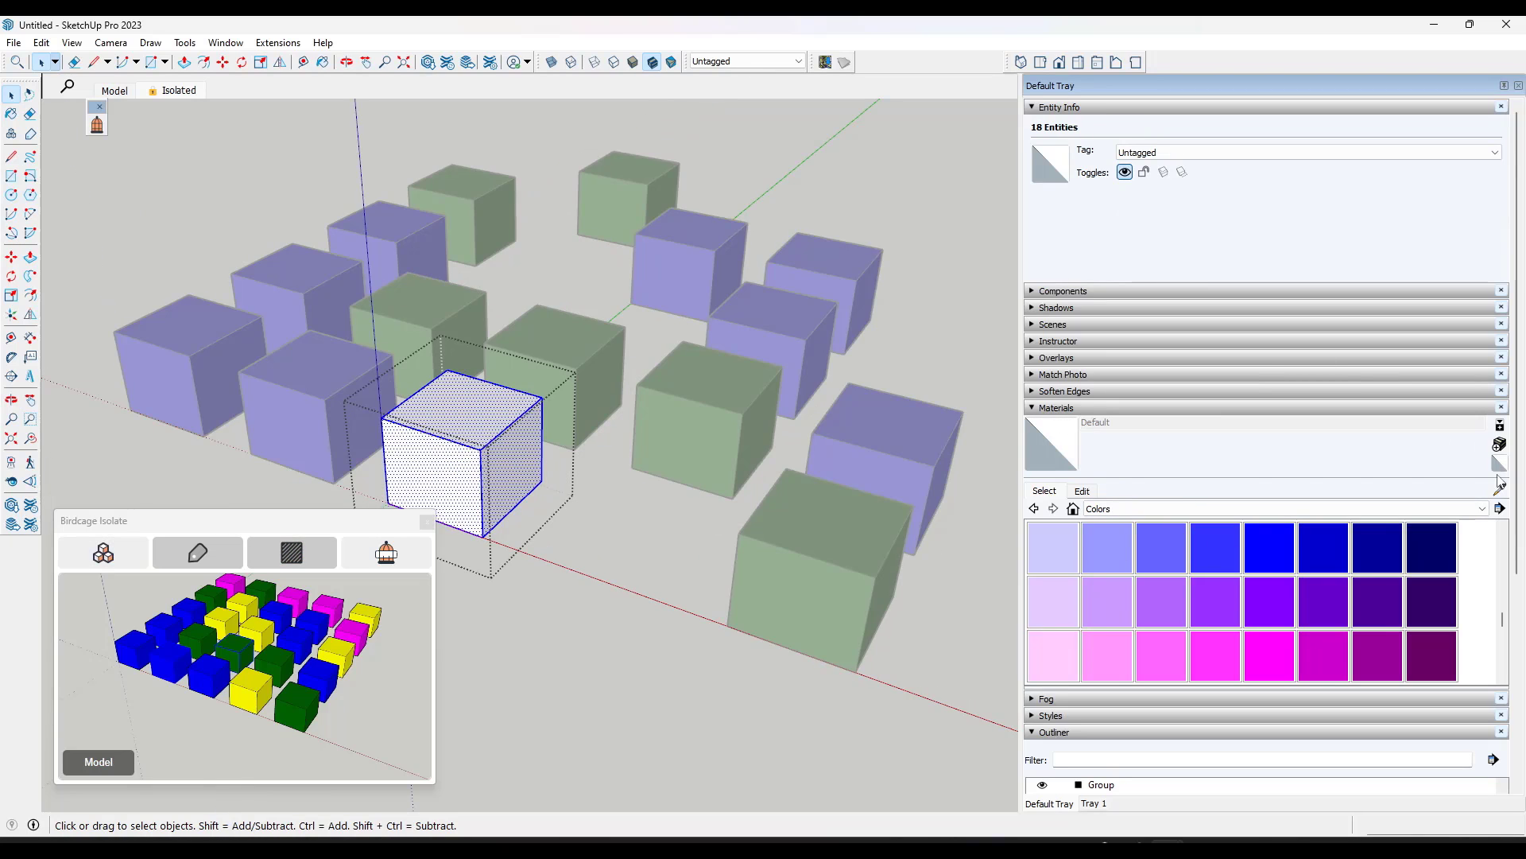
{"action": "left_click", "coordinate": [1501, 489]}
{"action": "left_click", "coordinate": [790, 317]}
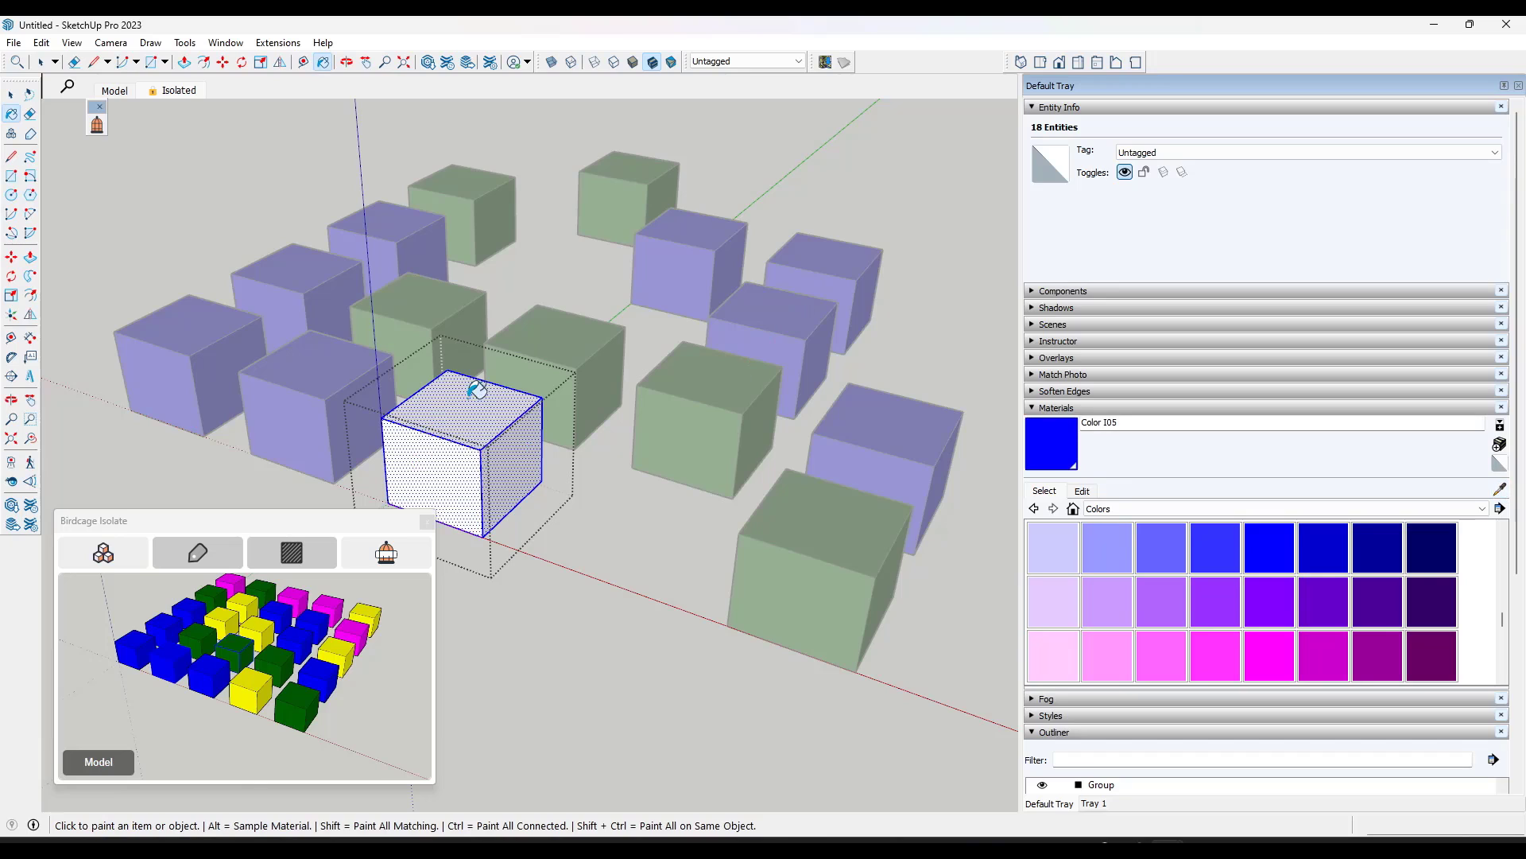
{"action": "left_click", "coordinate": [509, 399]}
{"action": "key", "text": "space"}
{"action": "left_click", "coordinate": [559, 544]}
{"action": "left_click", "coordinate": [461, 462]}
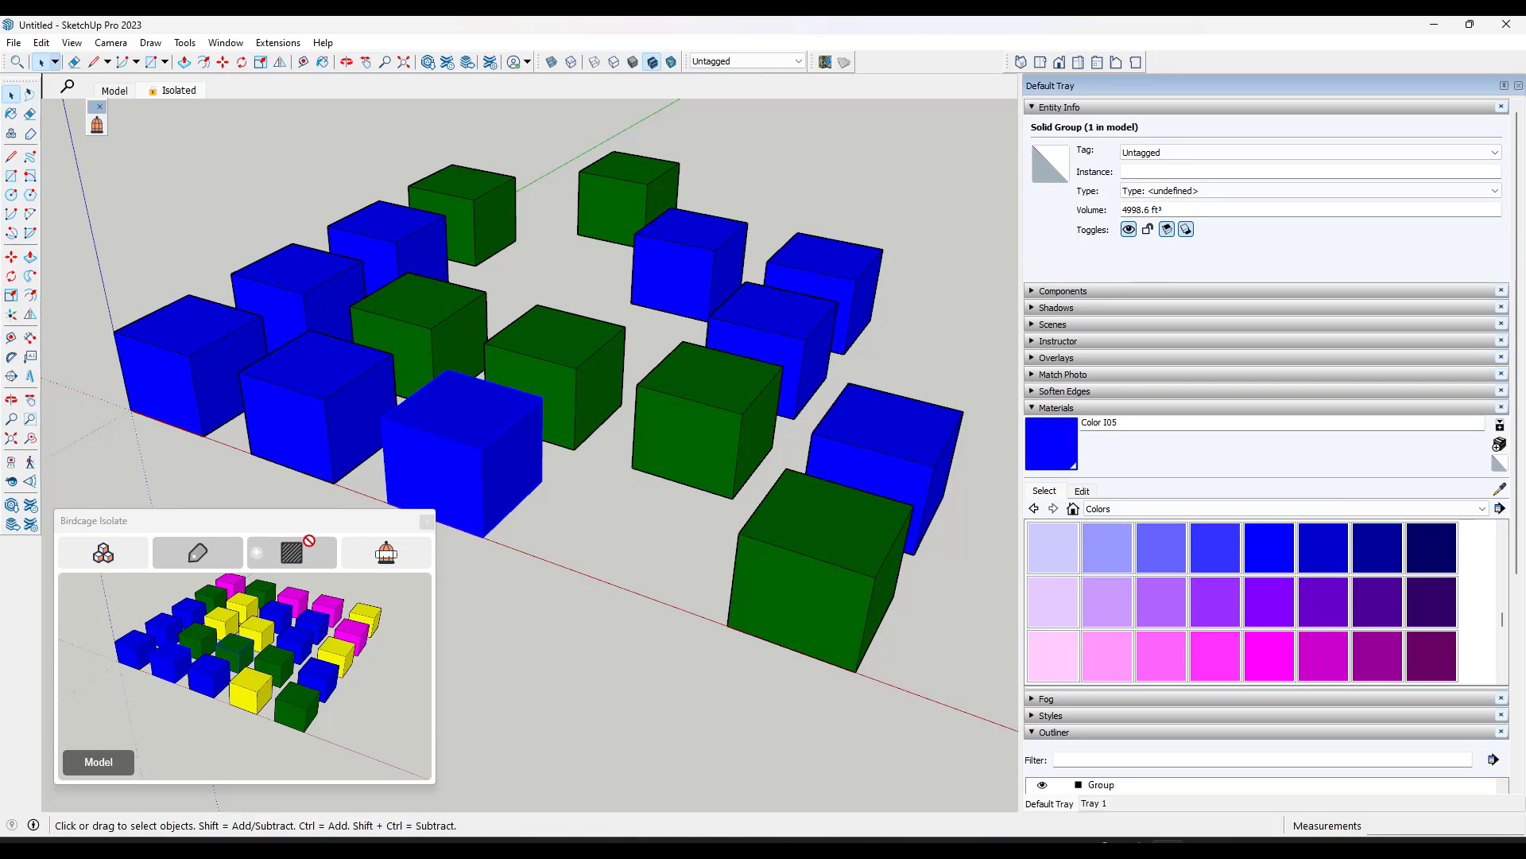
Step: Isolate the cubes whose group uses the blue material, with the full model in the main view
{"action": "left_click", "coordinate": [286, 554]}
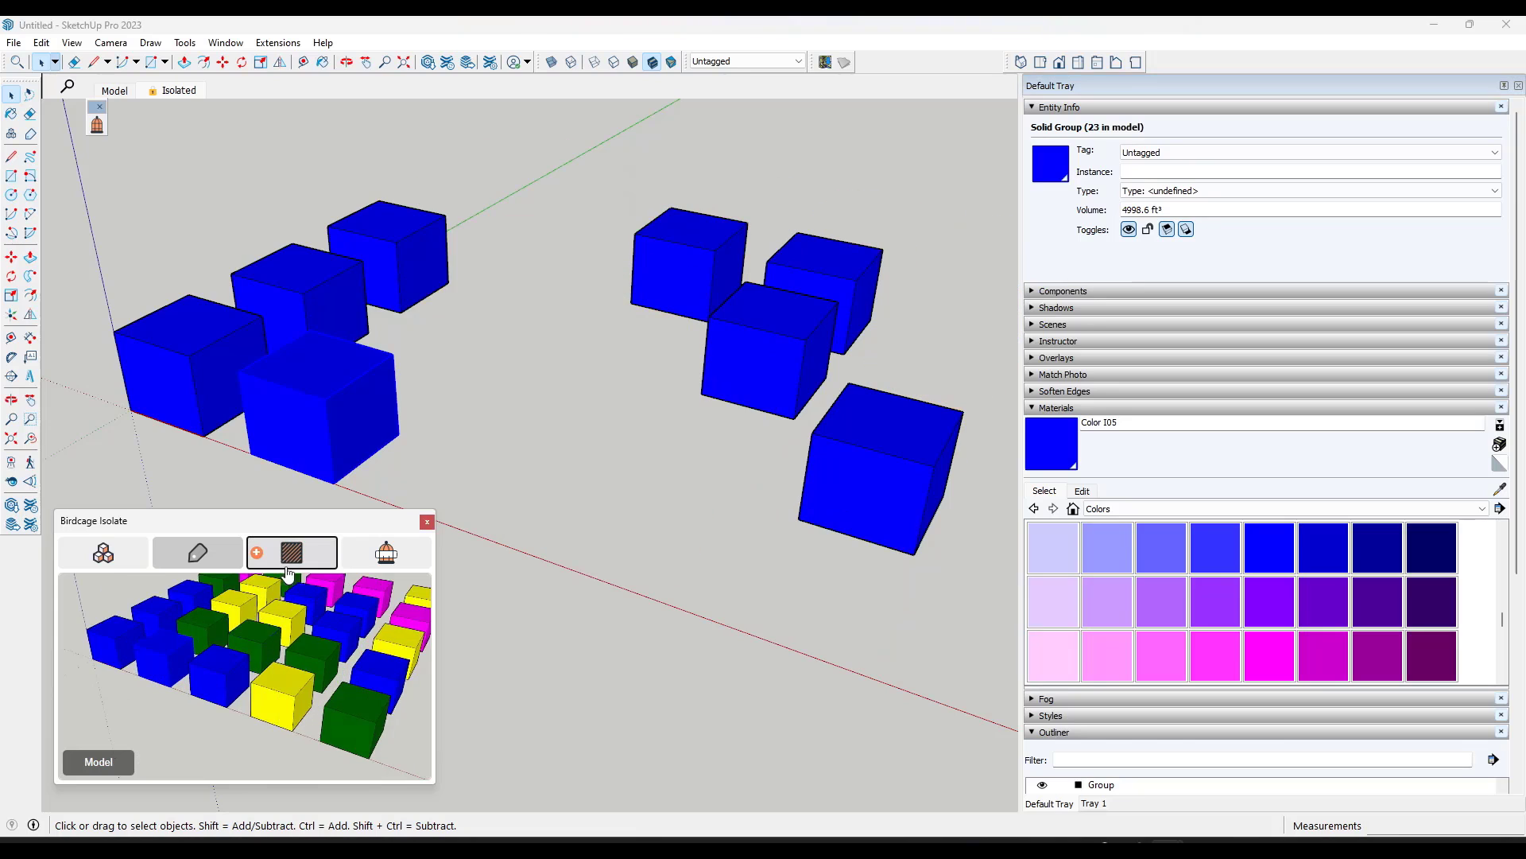
{"action": "left_click", "coordinate": [374, 660]}
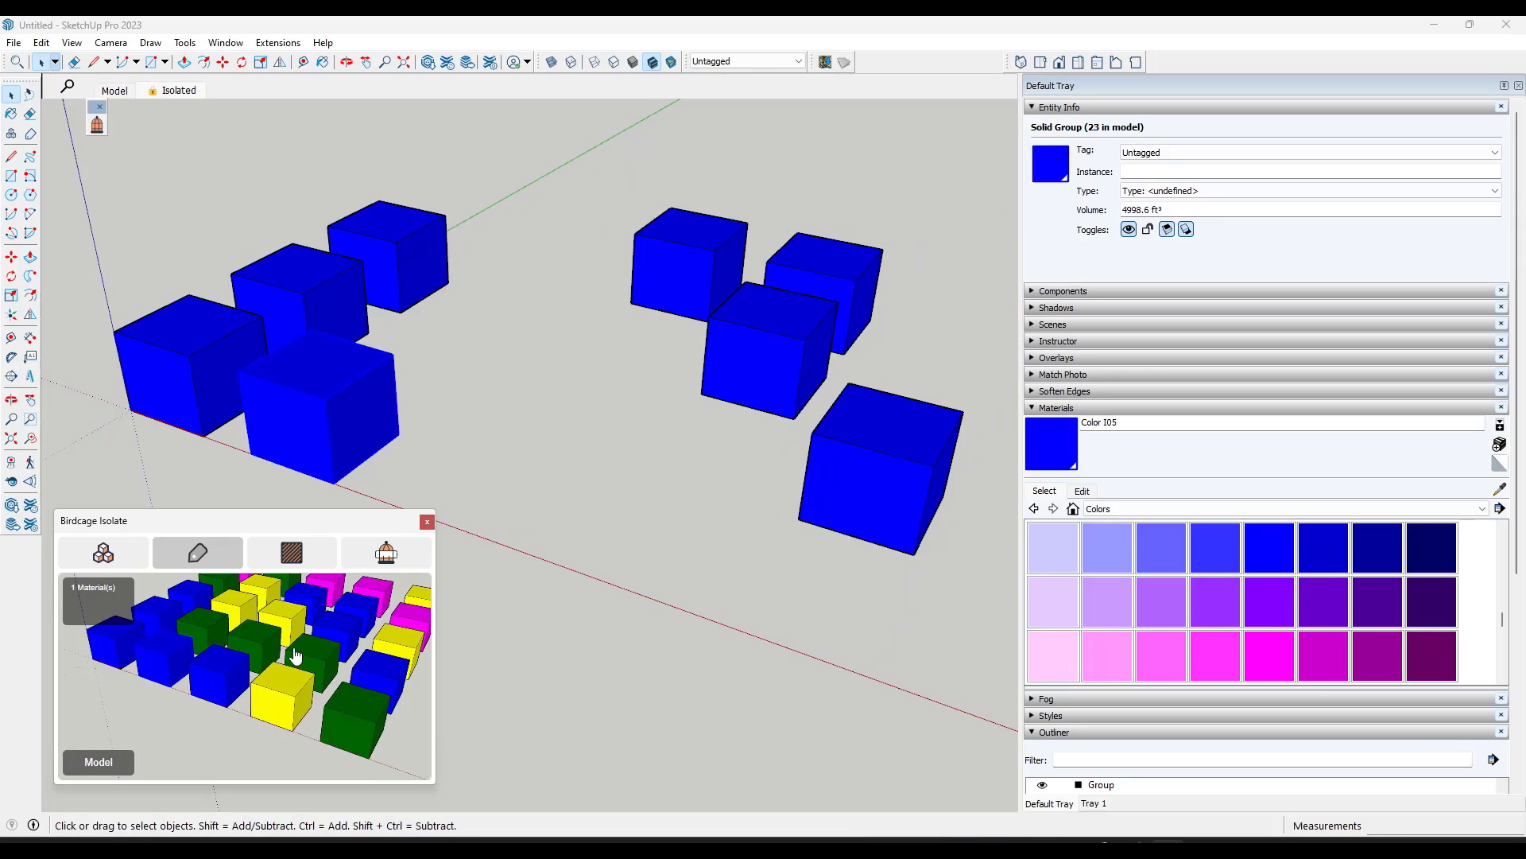
{"action": "left_click", "coordinate": [294, 650]}
{"action": "scroll", "coordinate": [421, 288], "scroll_direction": "down", "scroll_amount": 2}
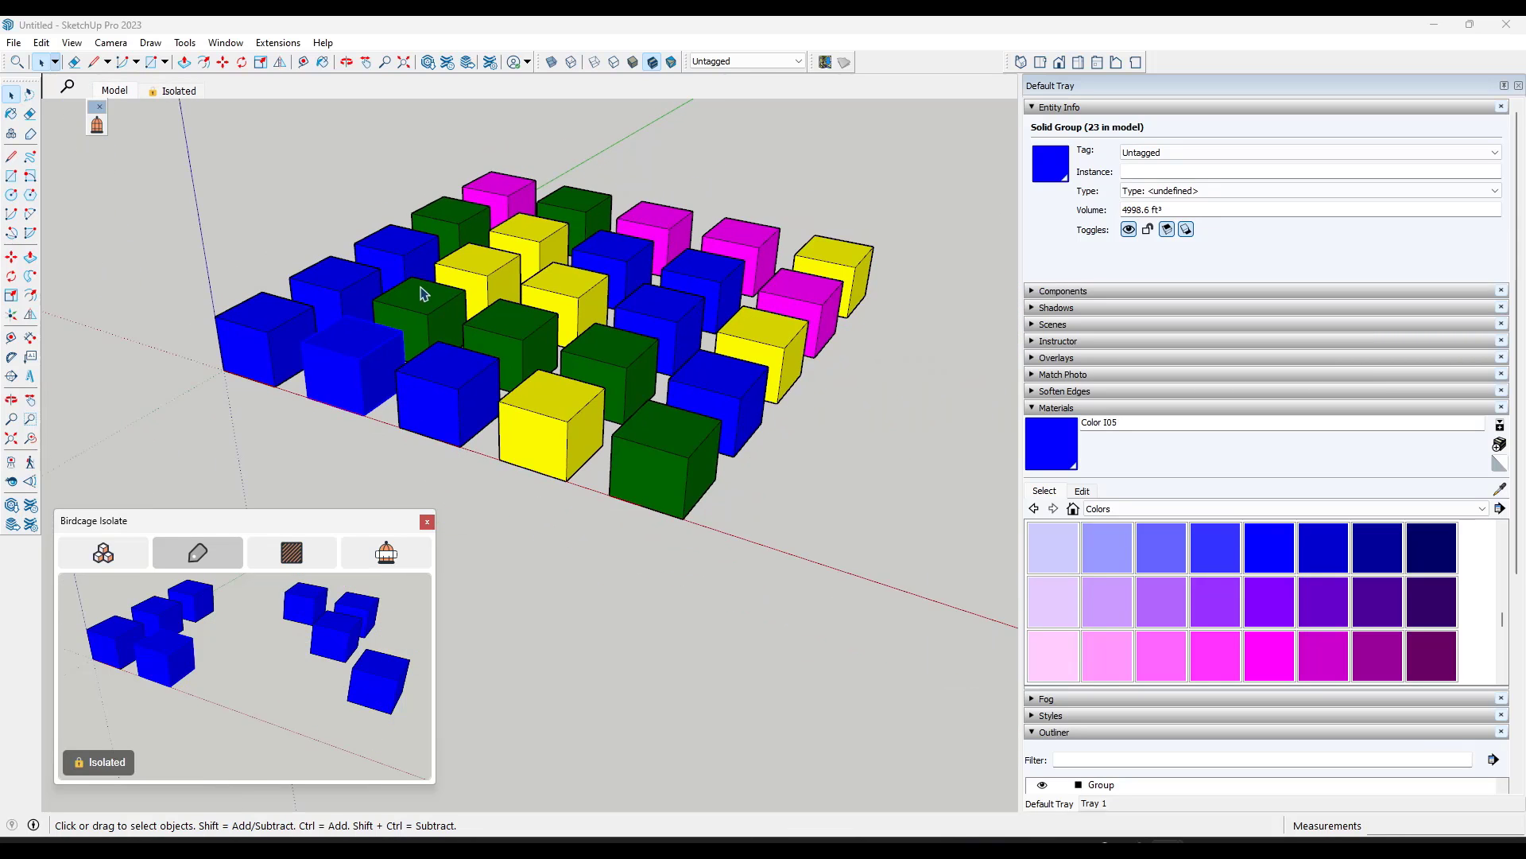
{"action": "scroll", "coordinate": [495, 229], "scroll_direction": "up", "scroll_amount": 1}
{"action": "scroll", "coordinate": [569, 225], "scroll_direction": "up", "scroll_amount": 1}
Step: Orbit and tilt the view to inspect the cube grid from slightly different angles
{"action": "middle_click_drag", "start_coordinate": [568, 224], "coordinate": [572, 277]}
{"action": "scroll", "coordinate": [657, 248], "scroll_direction": "down", "scroll_amount": 2}
{"action": "scroll", "coordinate": [840, 219], "scroll_direction": "up", "scroll_amount": 1}
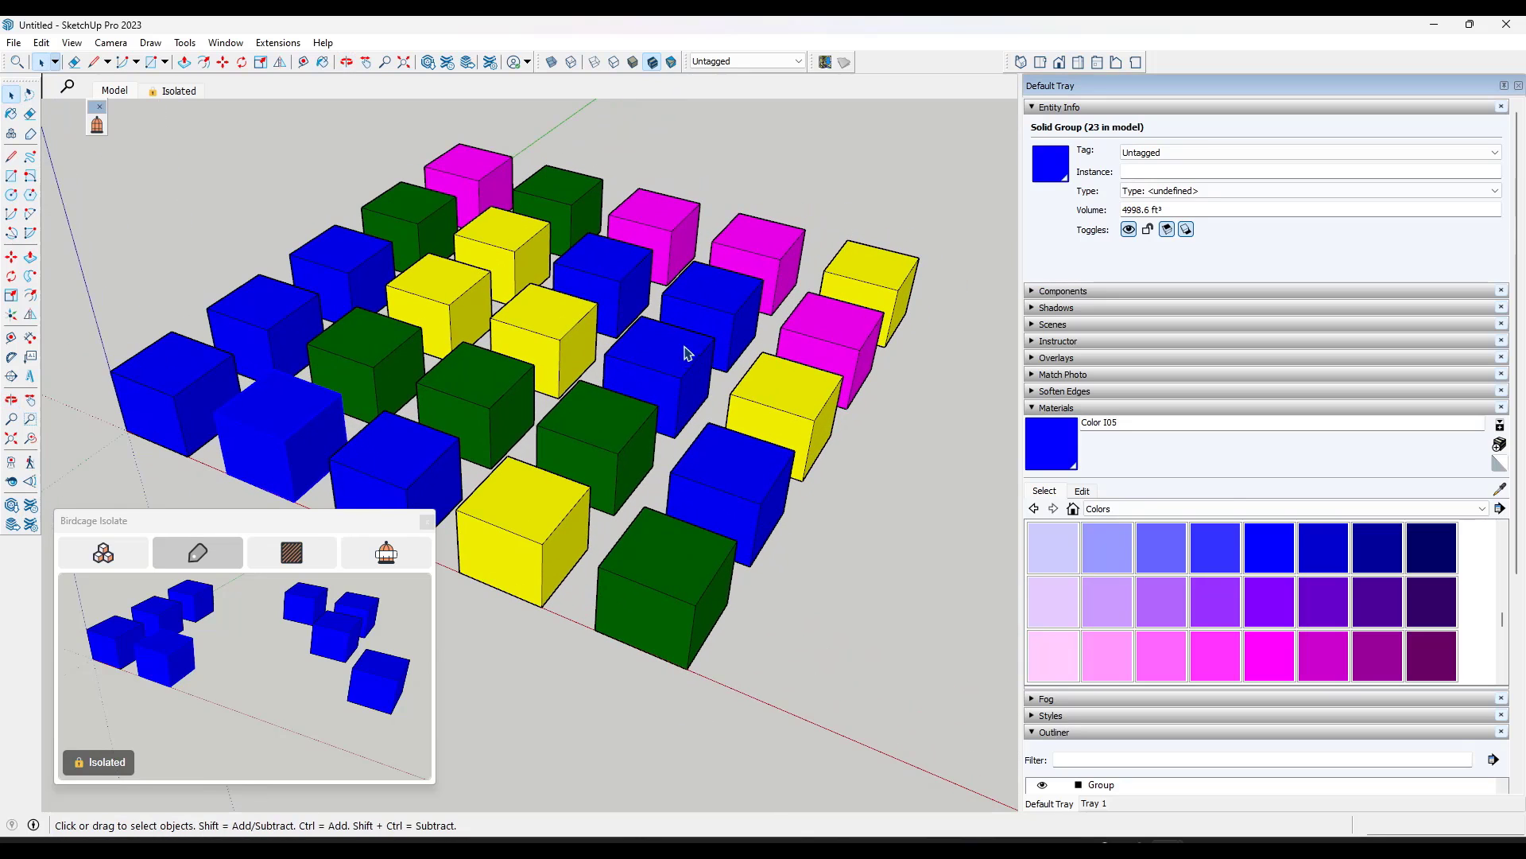
{"action": "middle_click_drag", "start_coordinate": [680, 322], "coordinate": [676, 310]}
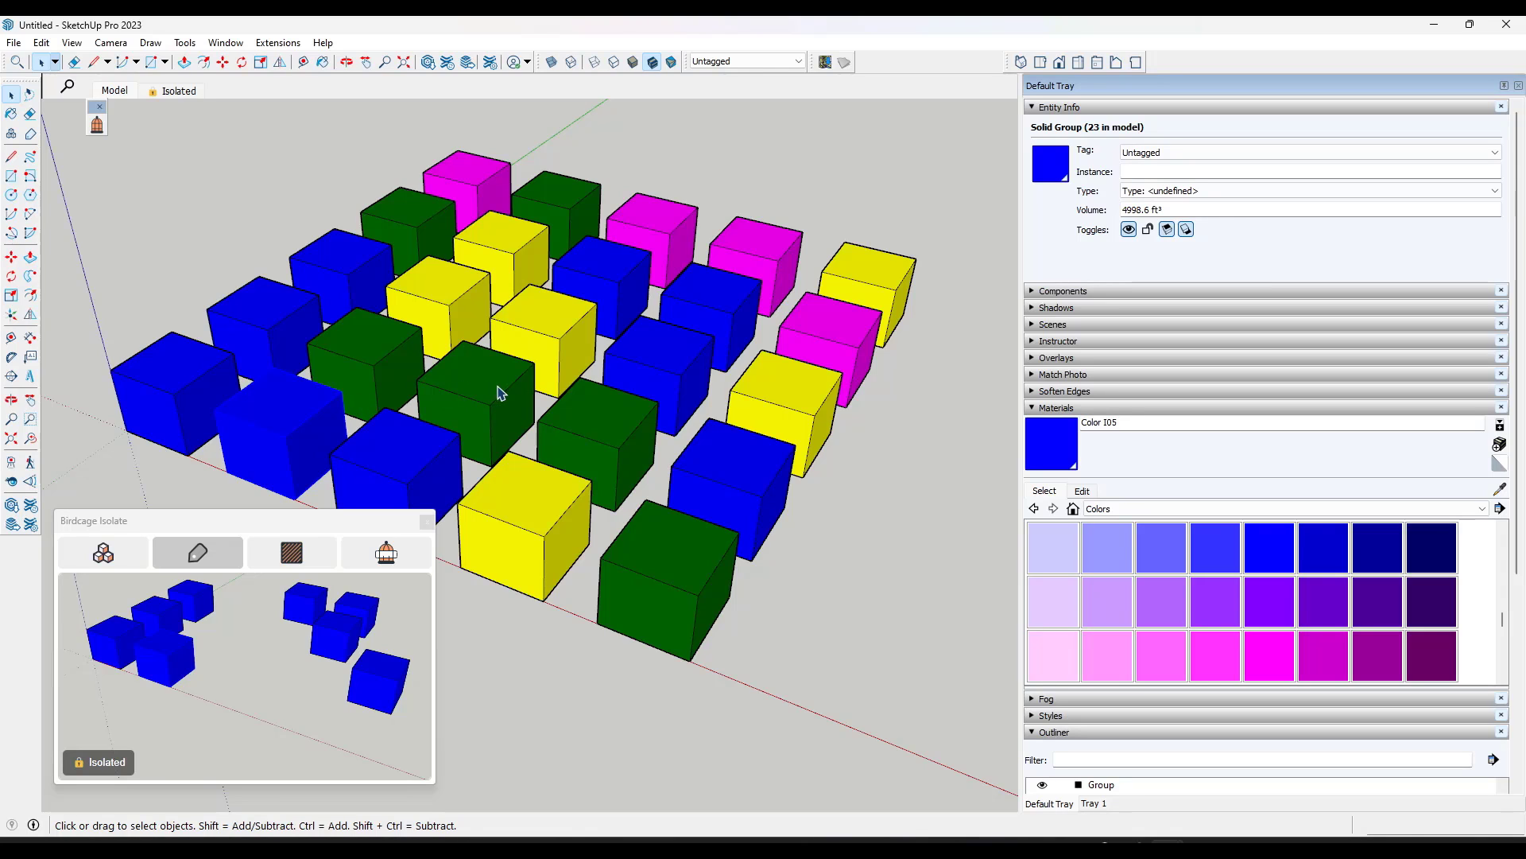
{"action": "scroll", "coordinate": [636, 373], "scroll_direction": "up", "scroll_amount": 1}
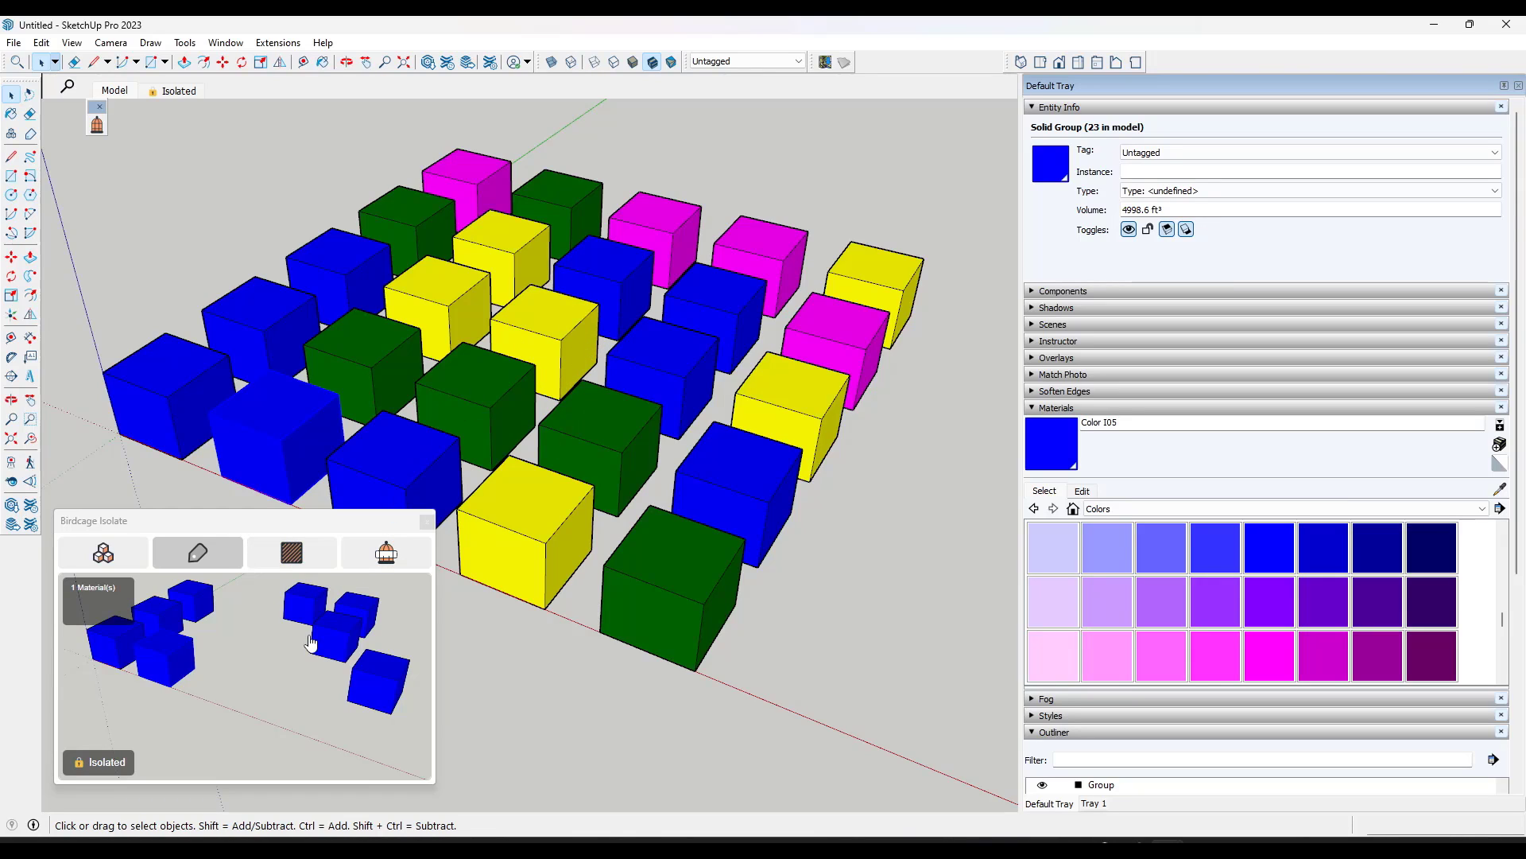
{"action": "scroll", "coordinate": [668, 241], "scroll_direction": "up", "scroll_amount": 2}
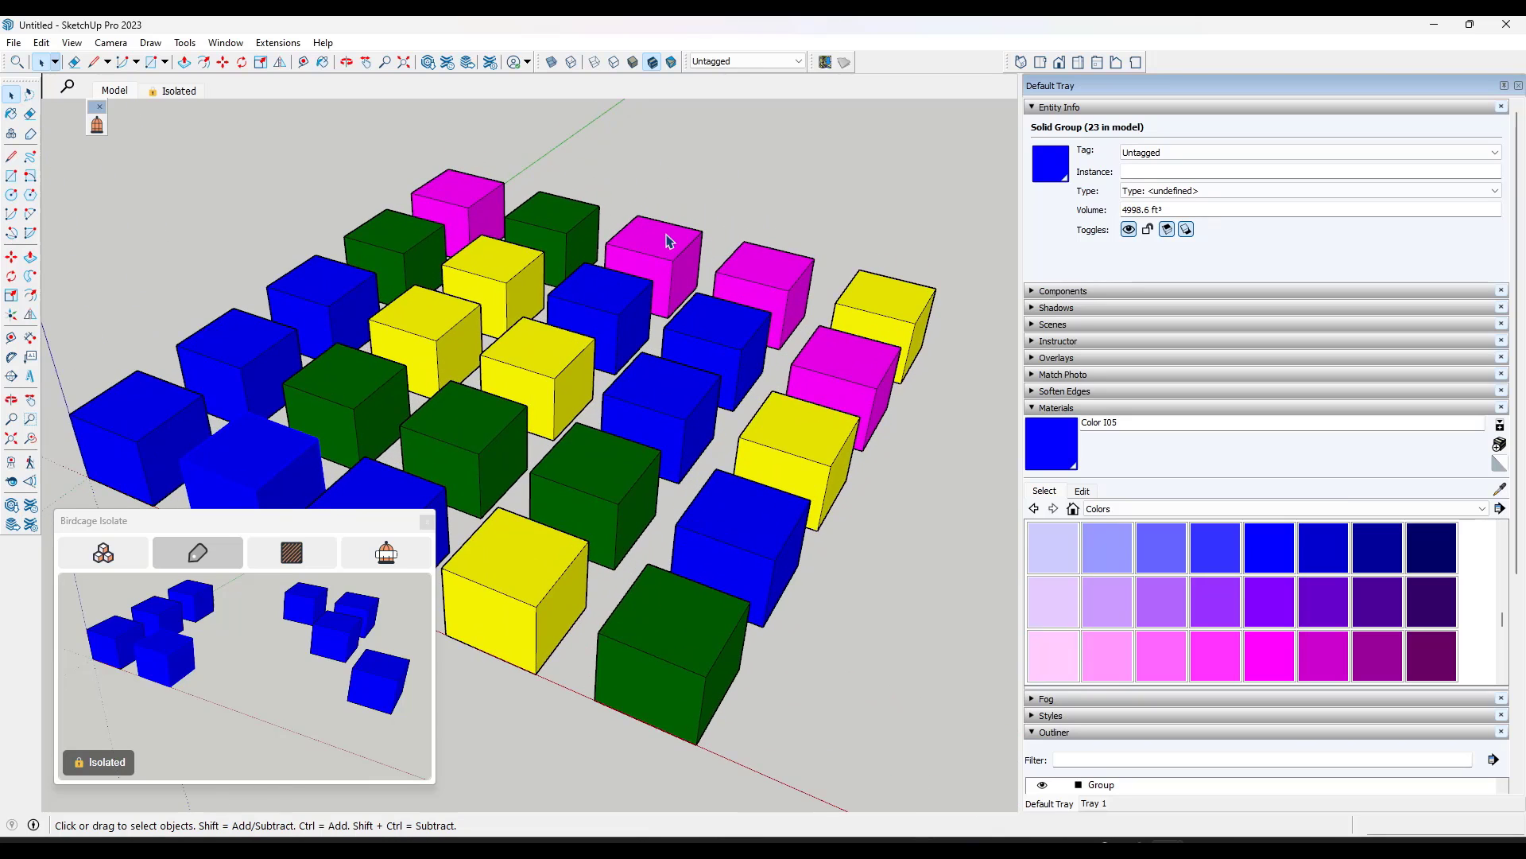
{"action": "scroll", "coordinate": [760, 231], "scroll_direction": "down", "scroll_amount": 2}
{"action": "mouse_move", "coordinate": [624, 288]}
{"action": "middle_mouse_down"}
{"action": "mouse_move", "coordinate": [637, 243]}
{"action": "mouse_move", "coordinate": [607, 296]}
{"action": "middle_mouse_up"}
Step: Isolate seven selected yellow, green and blue cubes, then toggle the preview between full model and isolation
{"action": "left_click_drag", "start_coordinate": [269, 533], "coordinate": [271, 166]}
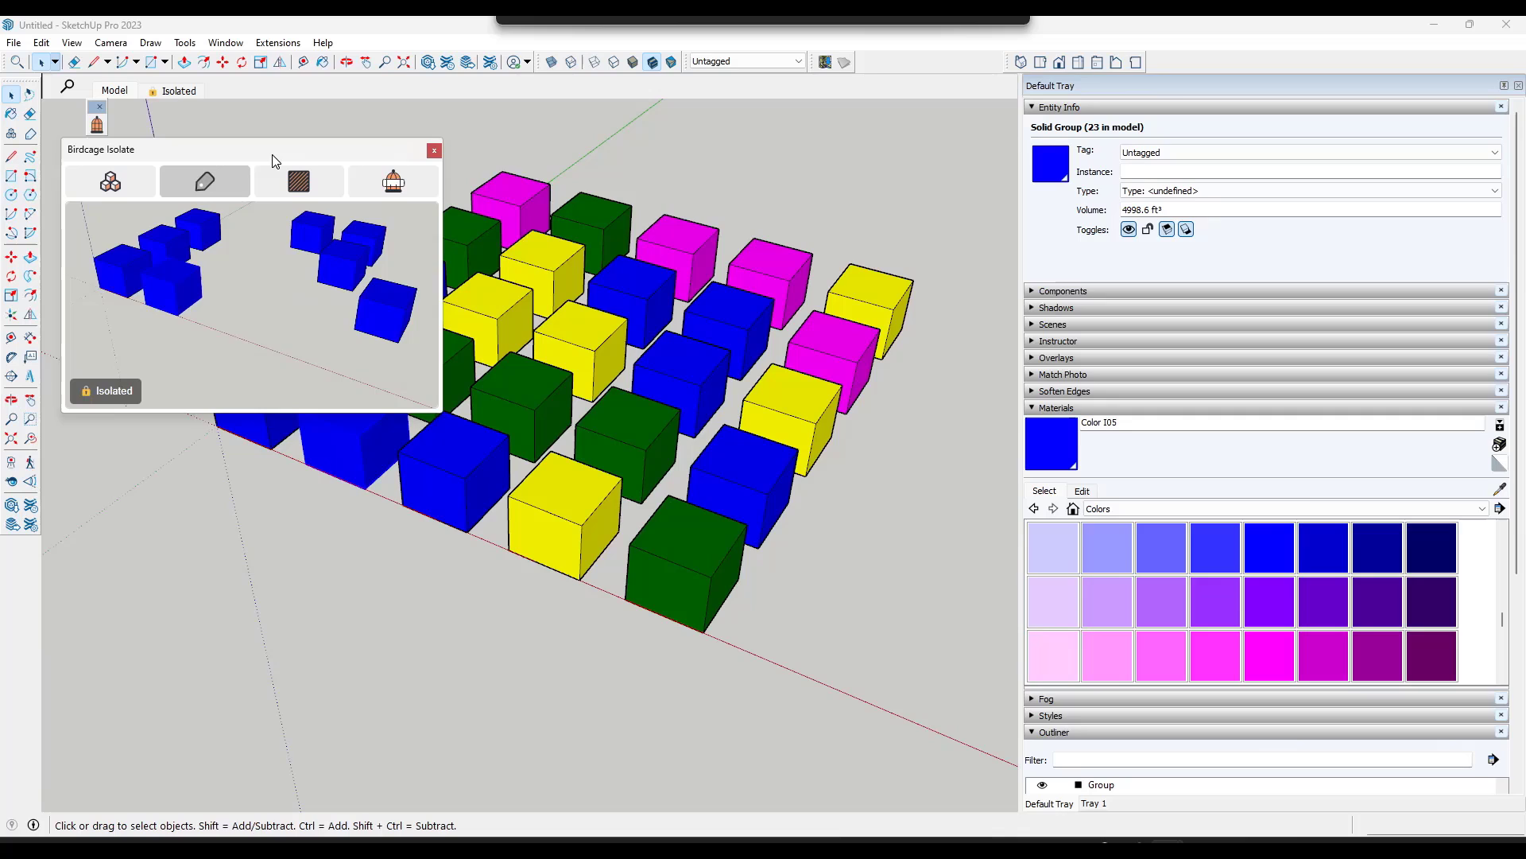
{"action": "left_click", "coordinate": [489, 314]}
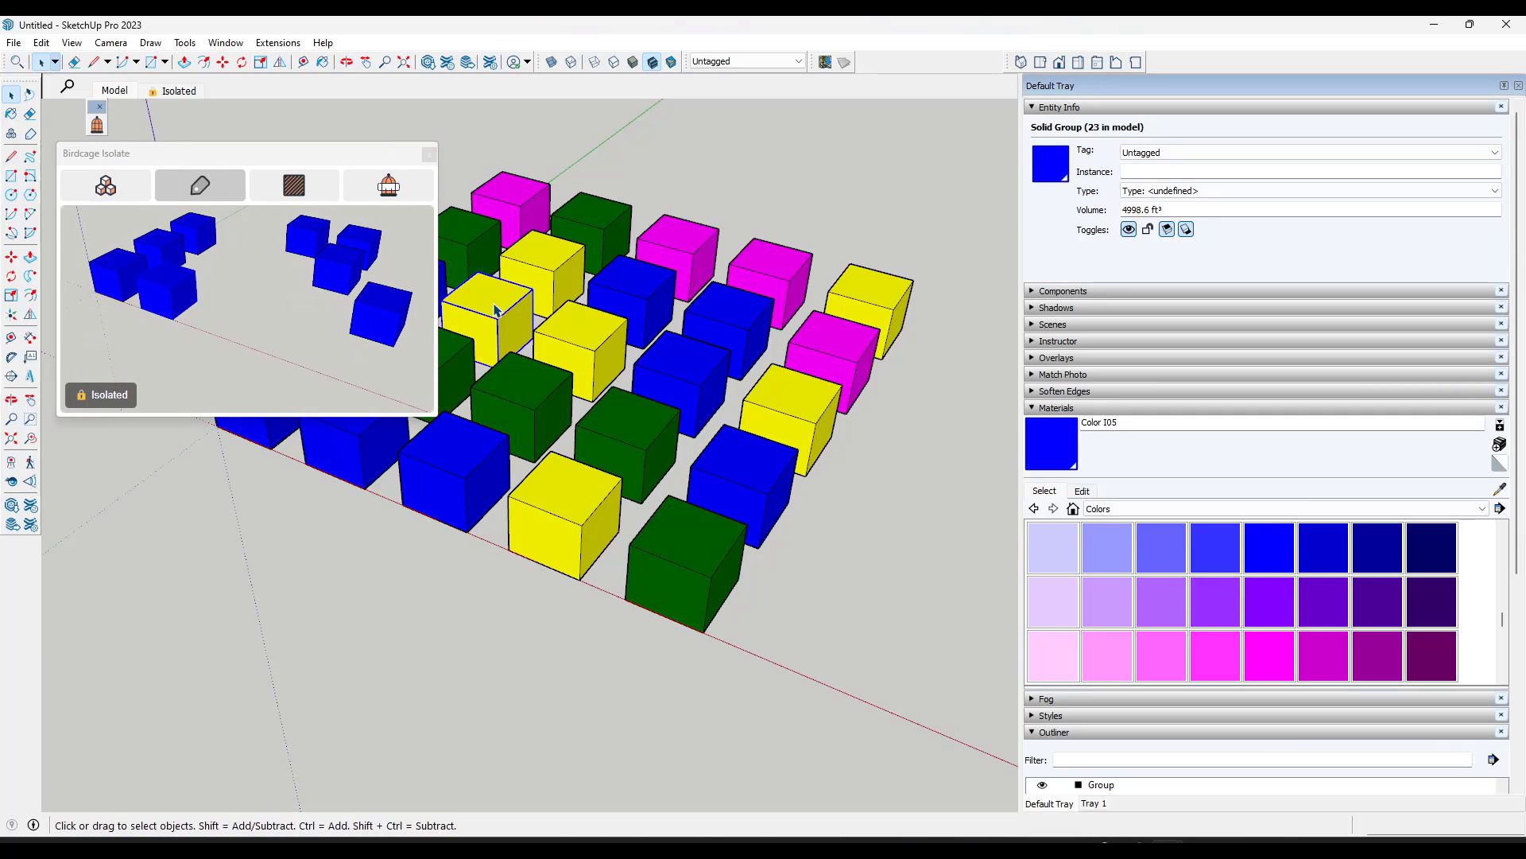
{"action": "left_click", "coordinate": [805, 426], "text": "shift"}
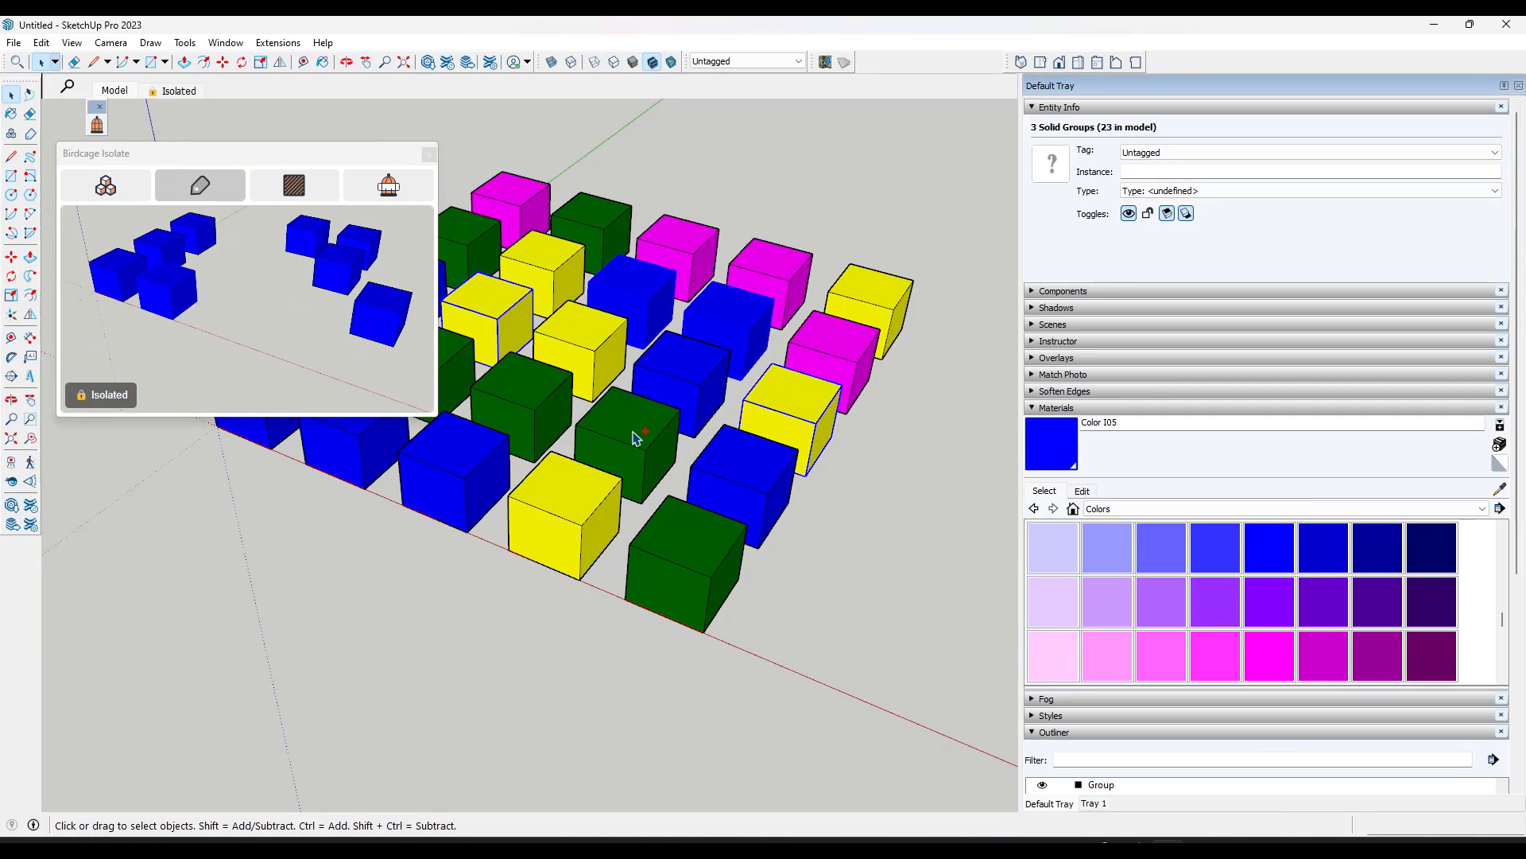
{"action": "left_click", "coordinate": [633, 440], "text": "shift"}
{"action": "left_click", "coordinate": [105, 185]}
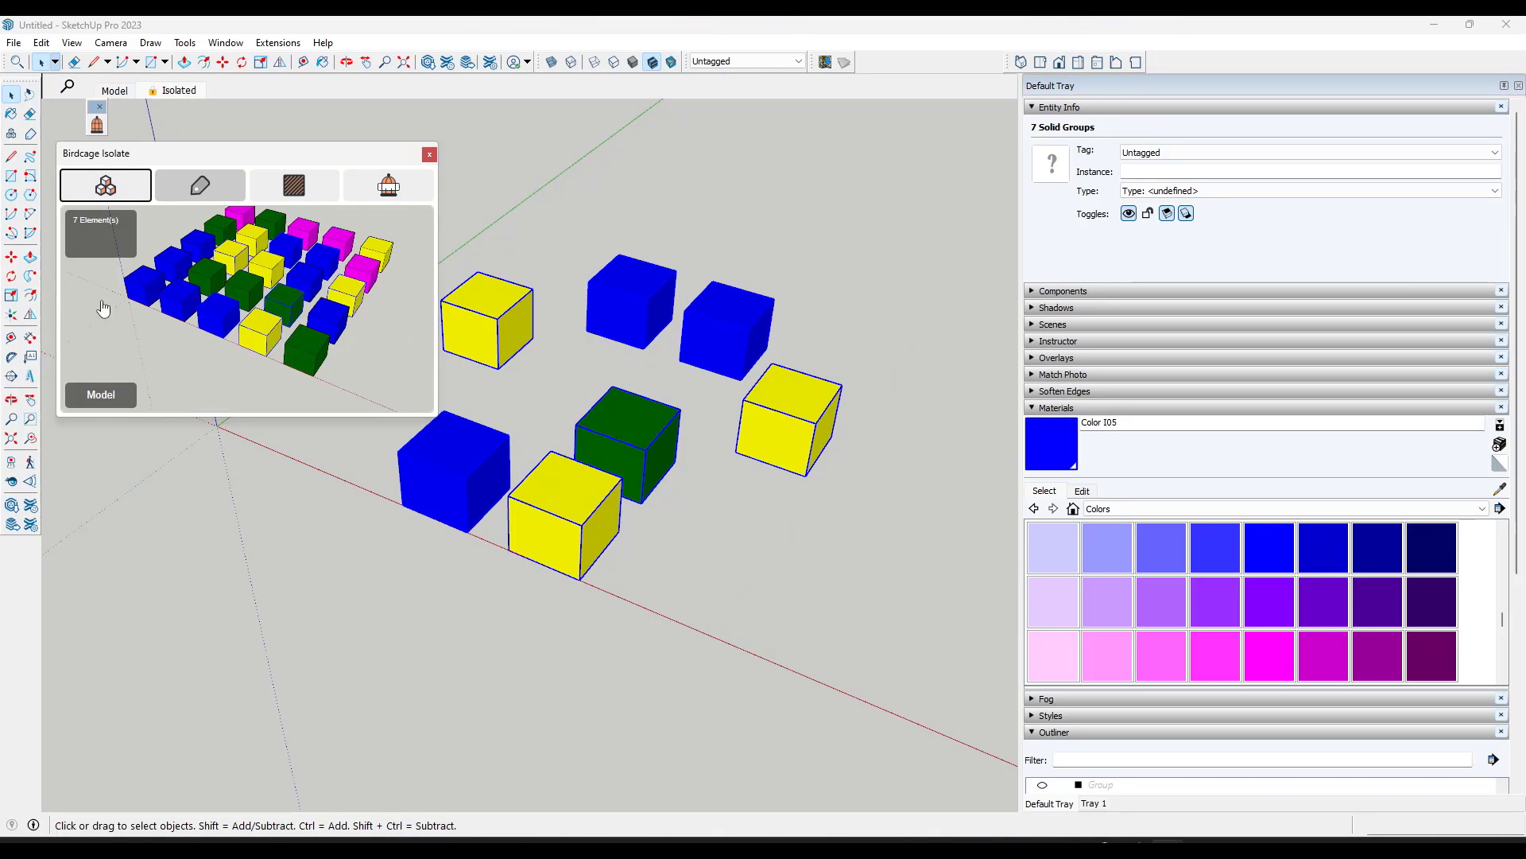
{"action": "left_click", "coordinate": [231, 298]}
{"action": "left_click", "coordinate": [256, 308]}
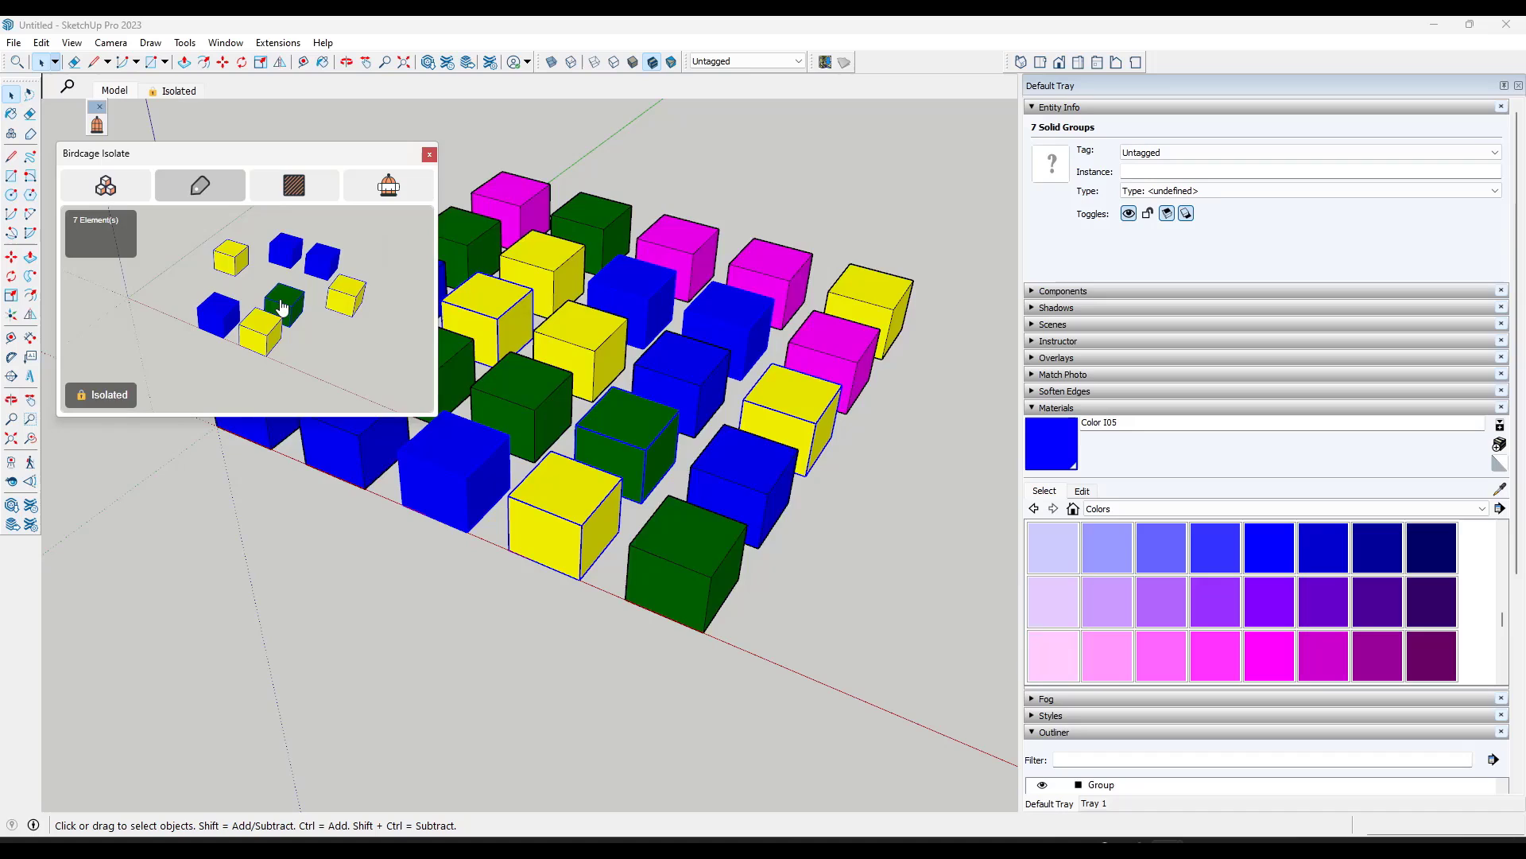